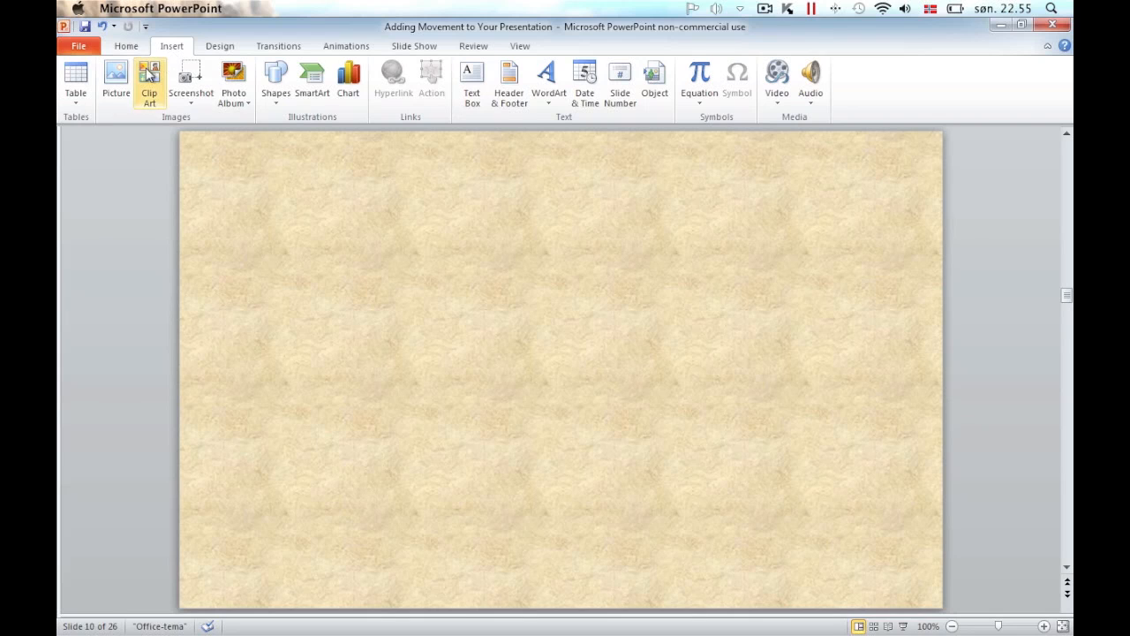
Insert the "Engine bloc" picture from the MS Paint Drawings folder onto slide 10.
{"action": "left_click", "coordinate": [117, 80]}
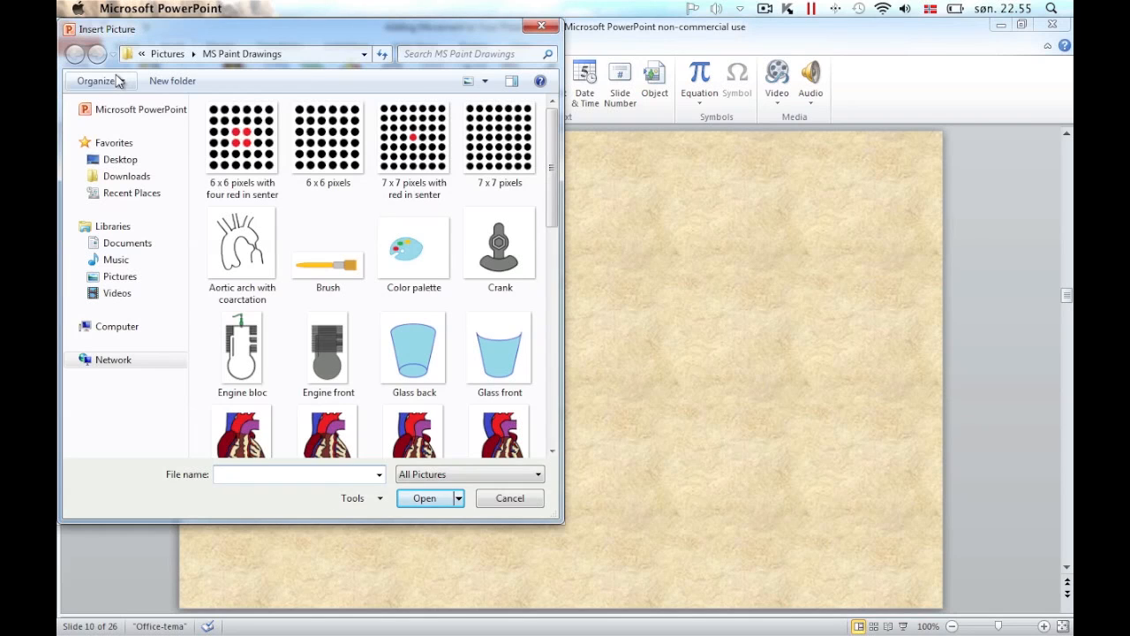
{"action": "left_click", "coordinate": [242, 354]}
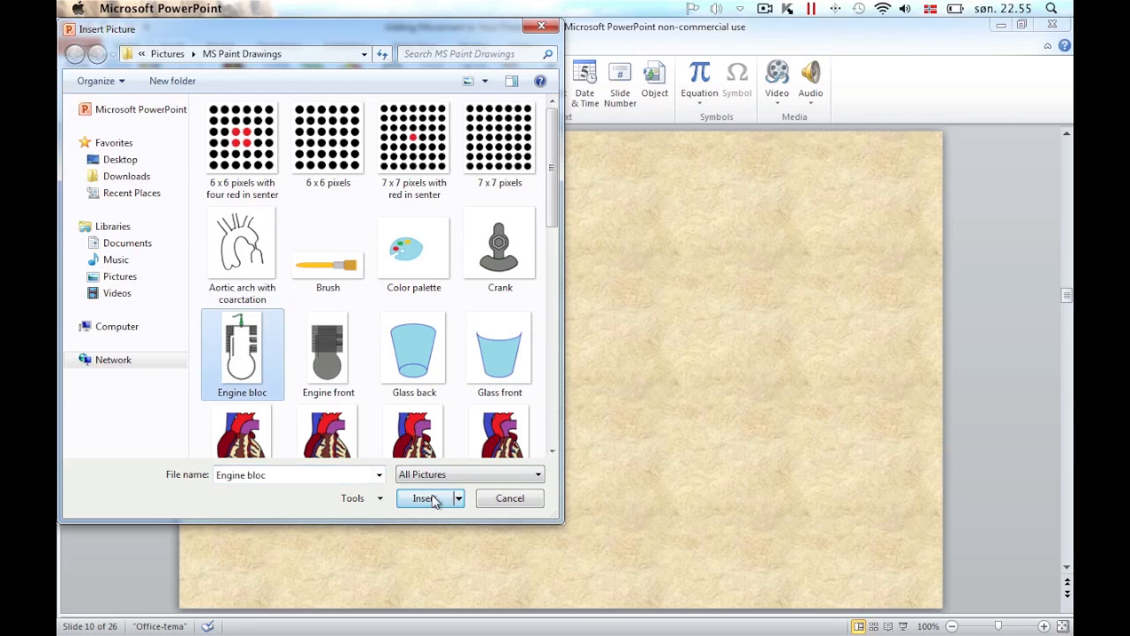
{"action": "left_click", "coordinate": [427, 498]}
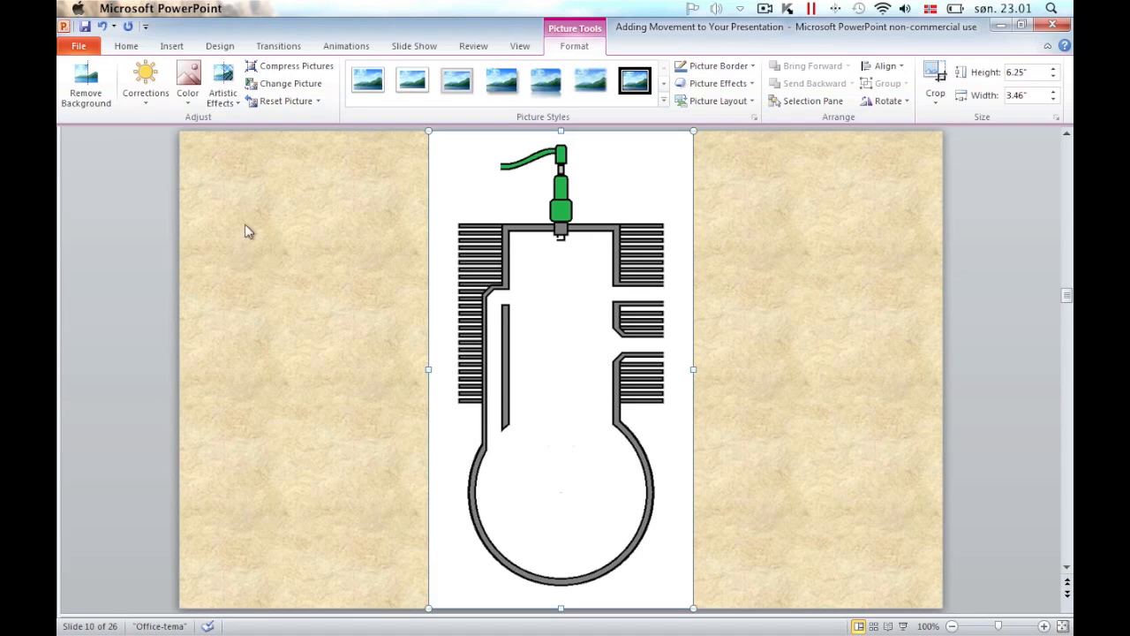
Insert the "Piston" picture from the MS Paint Drawings folder over the engine block.
{"action": "left_click", "coordinate": [176, 51]}
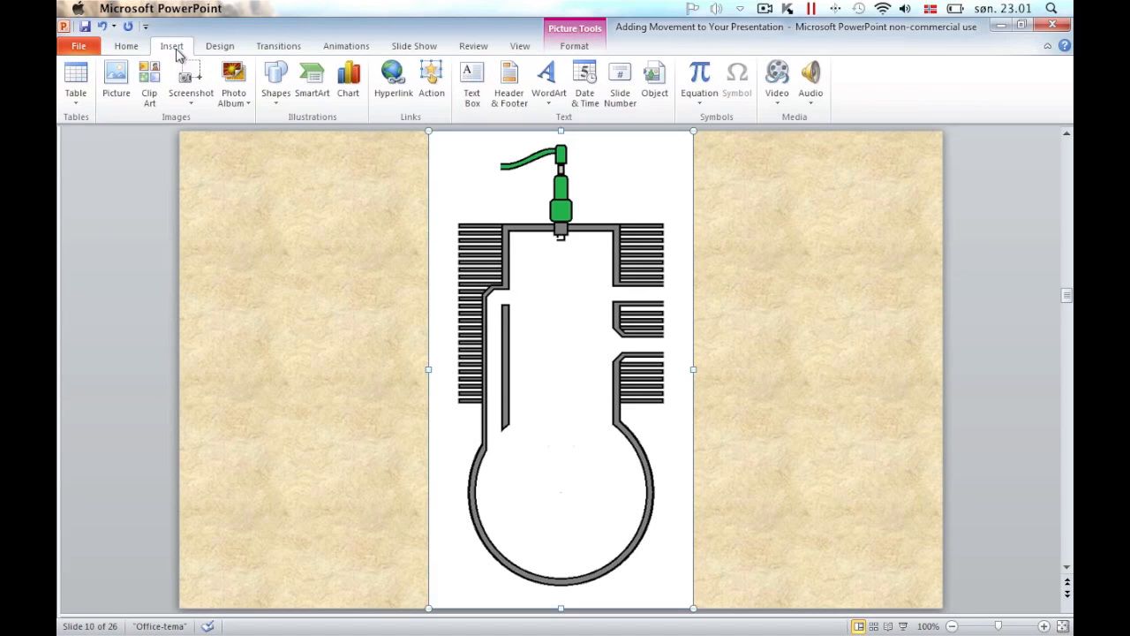
{"action": "left_click", "coordinate": [115, 81]}
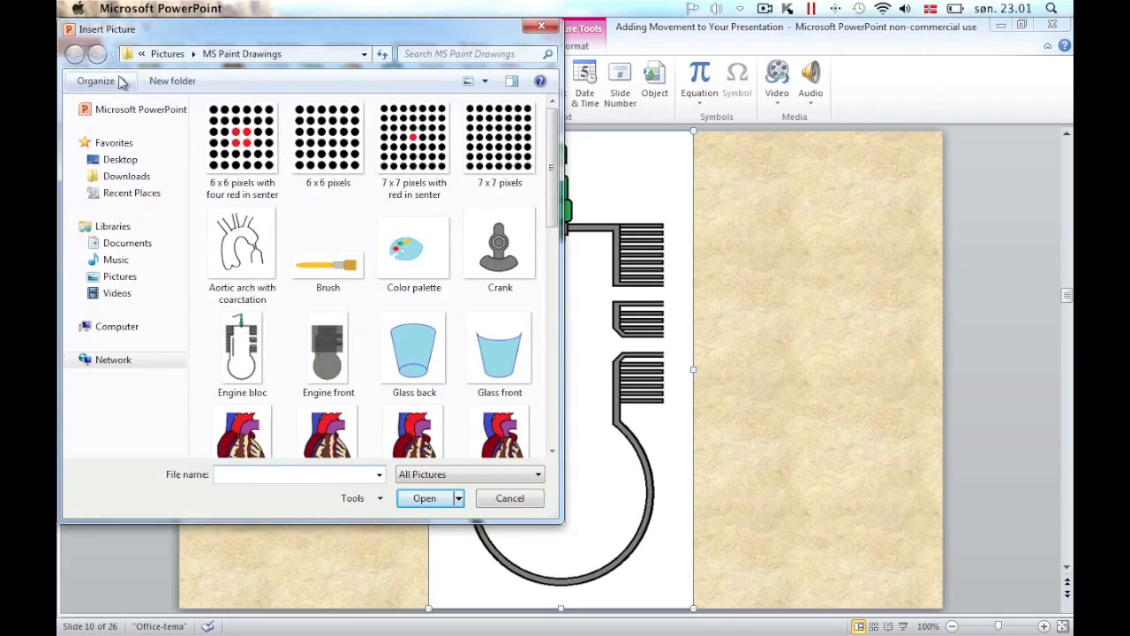
{"action": "left_click_drag", "start_coordinate": [550, 198], "coordinate": [566, 393]}
{"action": "left_click", "coordinate": [426, 350]}
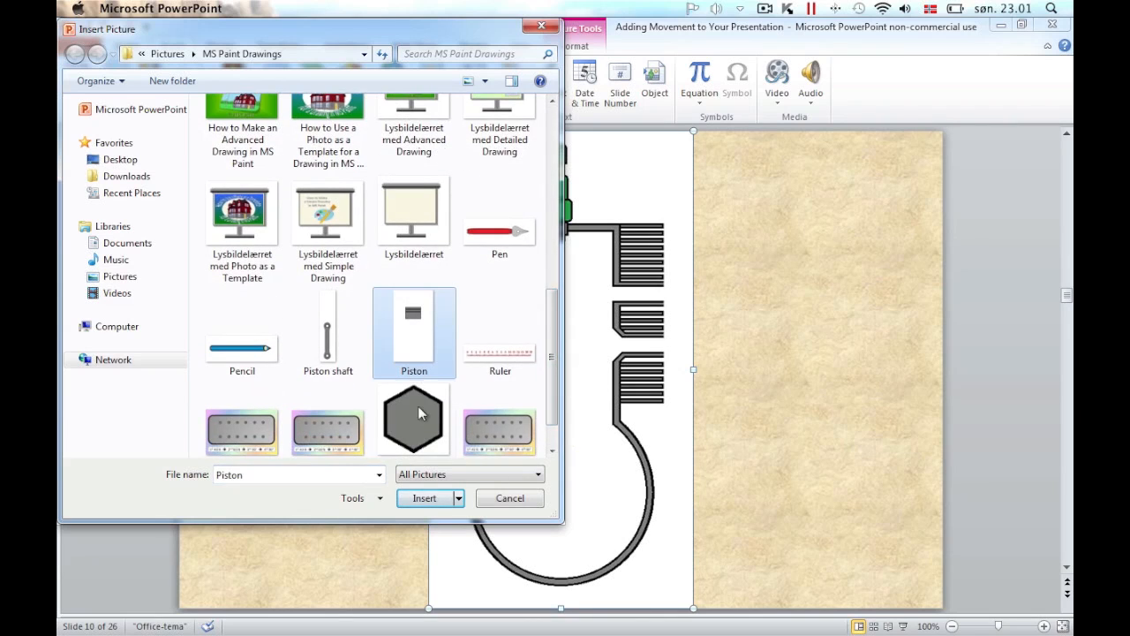
{"action": "left_click", "coordinate": [432, 499]}
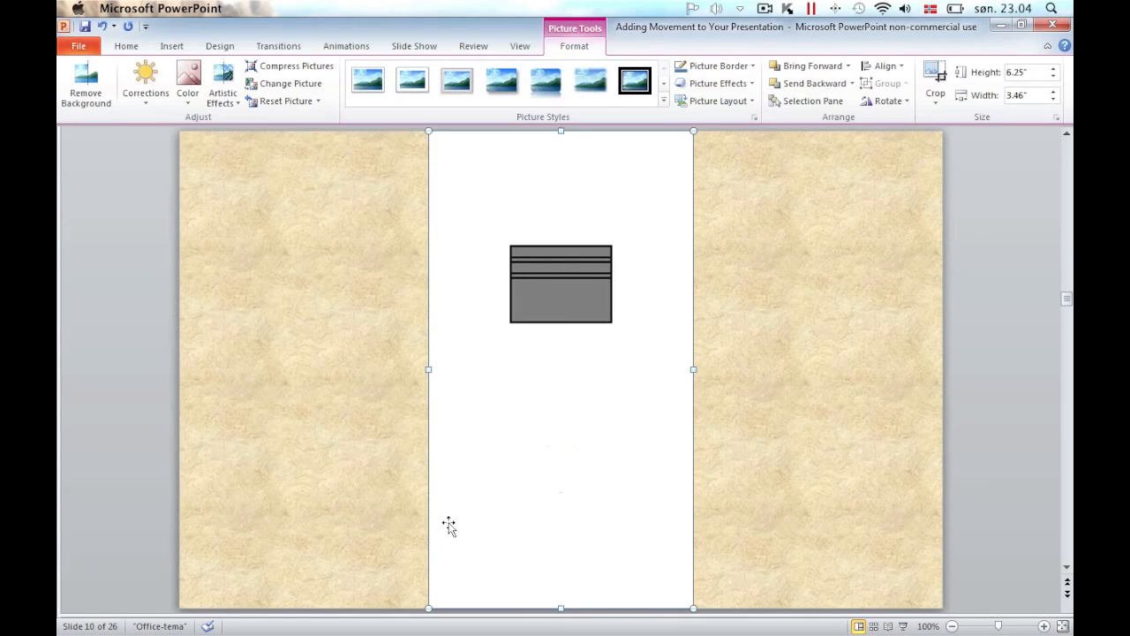
Make the white background of the piston picture transparent.
{"action": "left_click", "coordinate": [190, 98]}
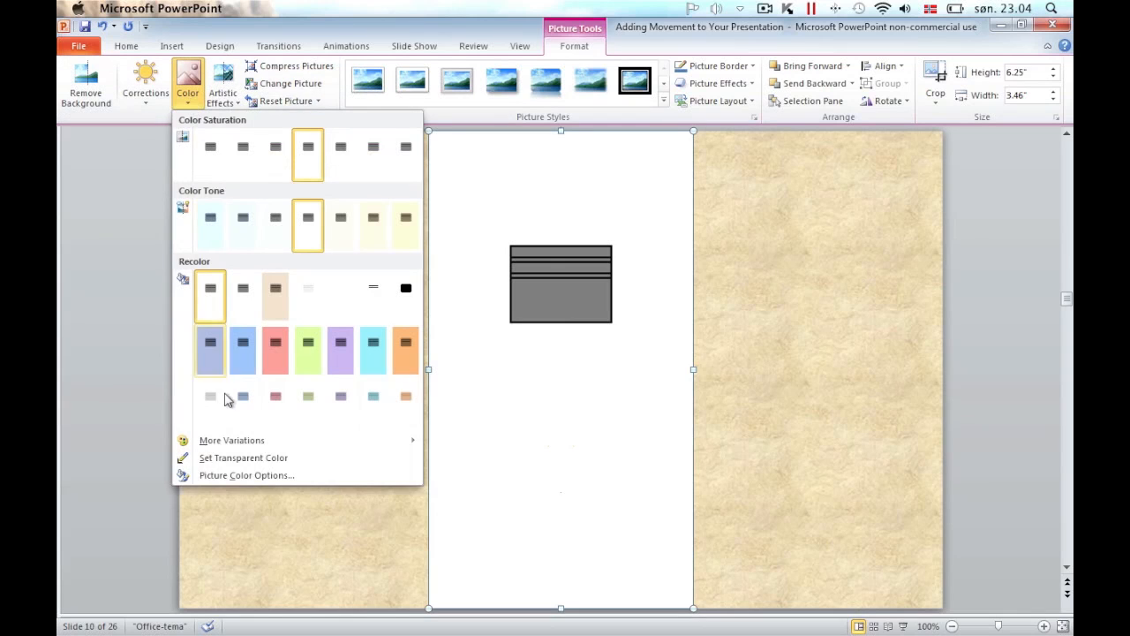
{"action": "left_click", "coordinate": [238, 458]}
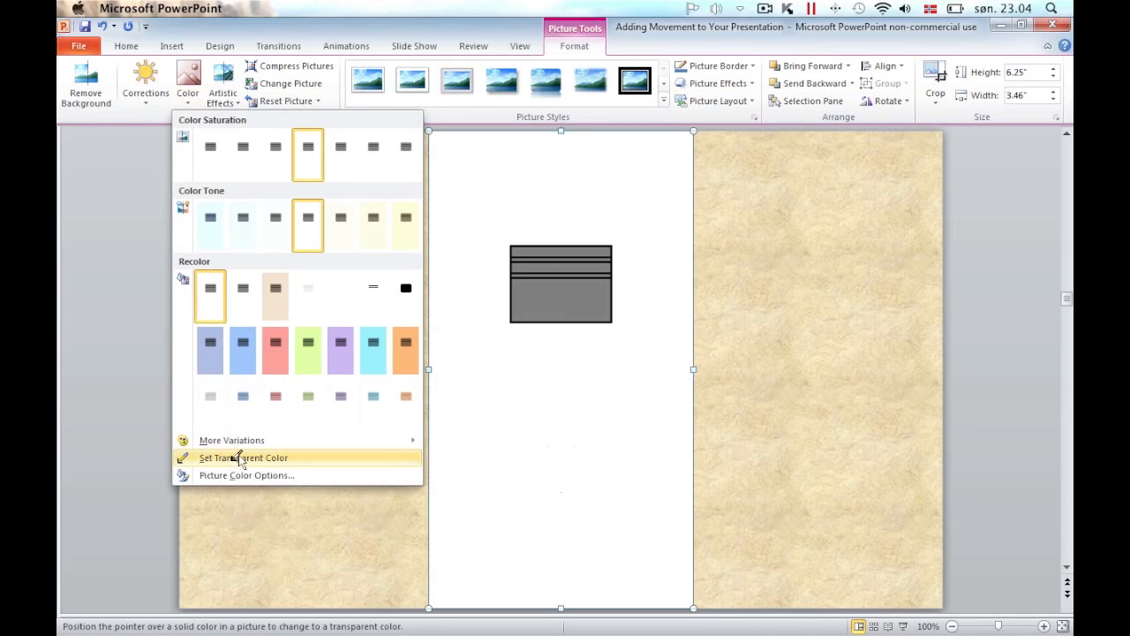
{"action": "left_click", "coordinate": [461, 452]}
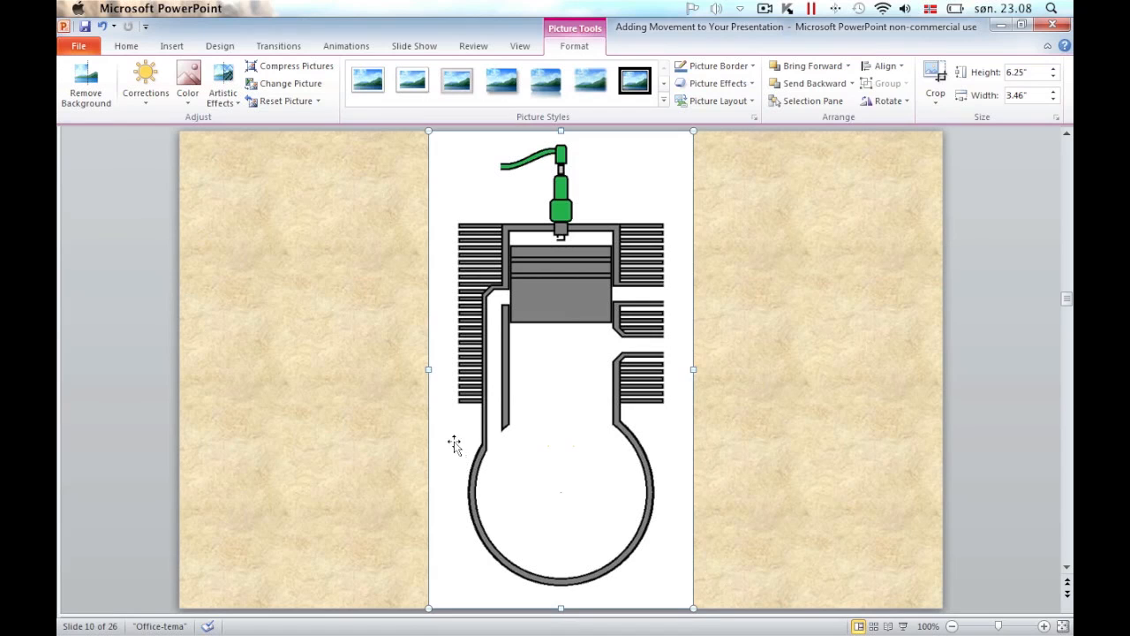
Apply a downward Lines motion path to the piston picture and shorten it to end near the top of the crankcase circle.
{"action": "left_click", "coordinate": [347, 48]}
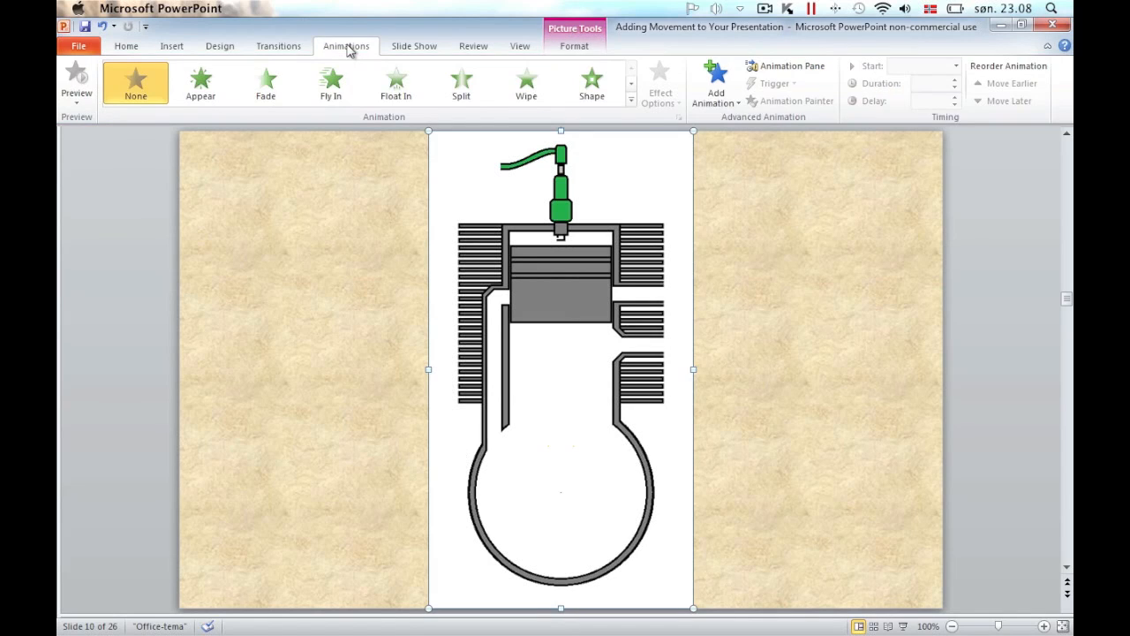
{"action": "left_click", "coordinate": [632, 101]}
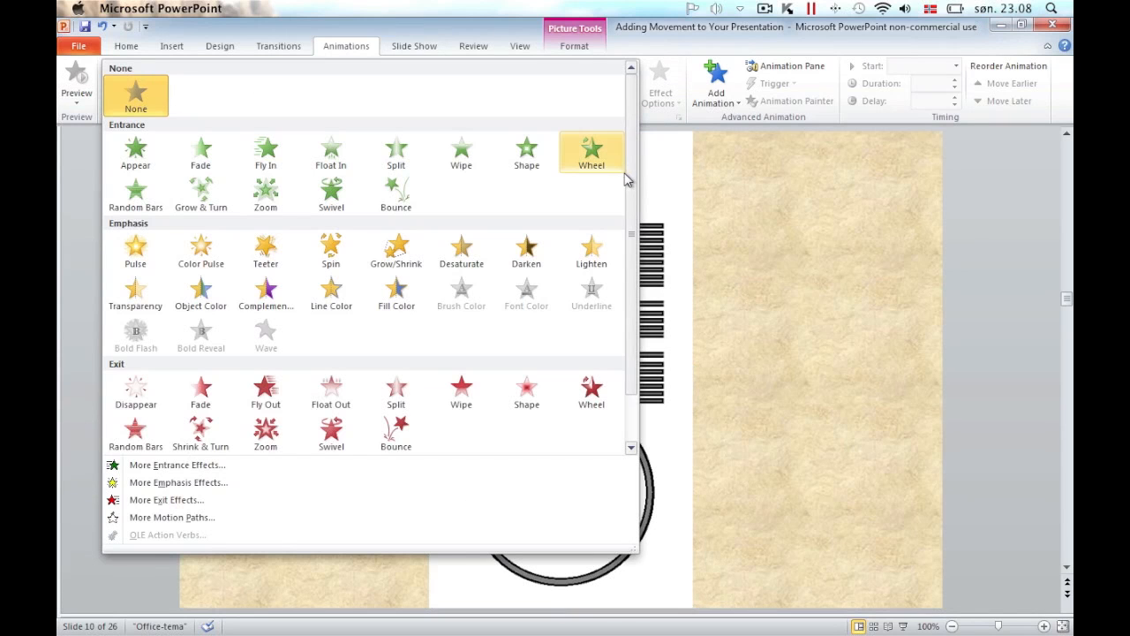
{"action": "scroll", "coordinate": [629, 210], "scroll_direction": "down", "scroll_amount": 1}
{"action": "left_click_drag", "start_coordinate": [626, 206], "coordinate": [626, 257]}
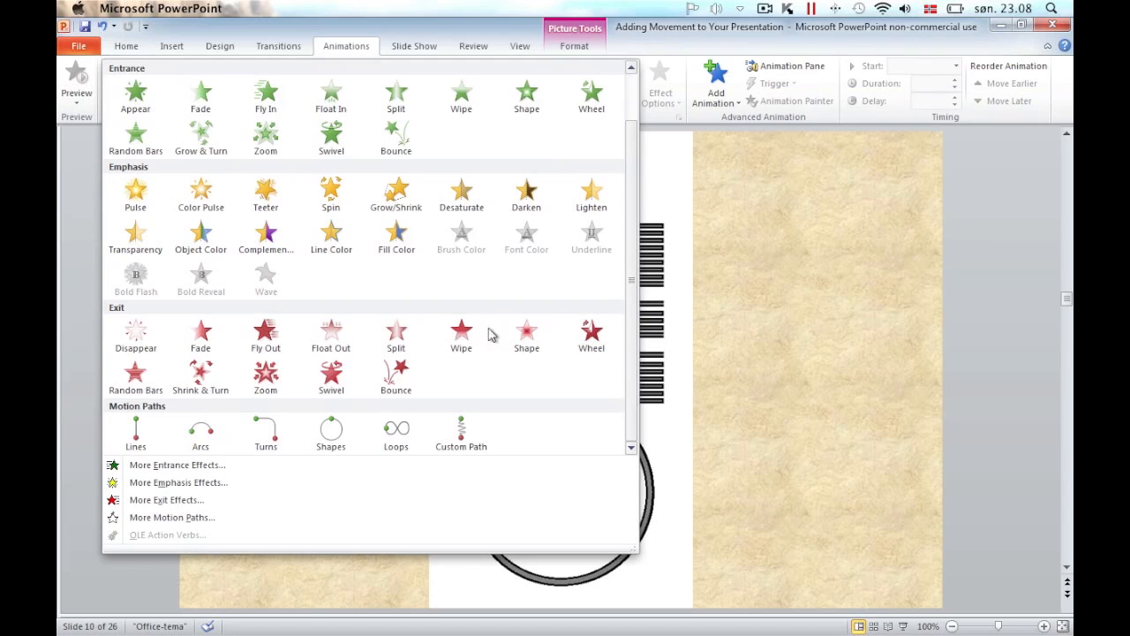
{"action": "left_click", "coordinate": [135, 431]}
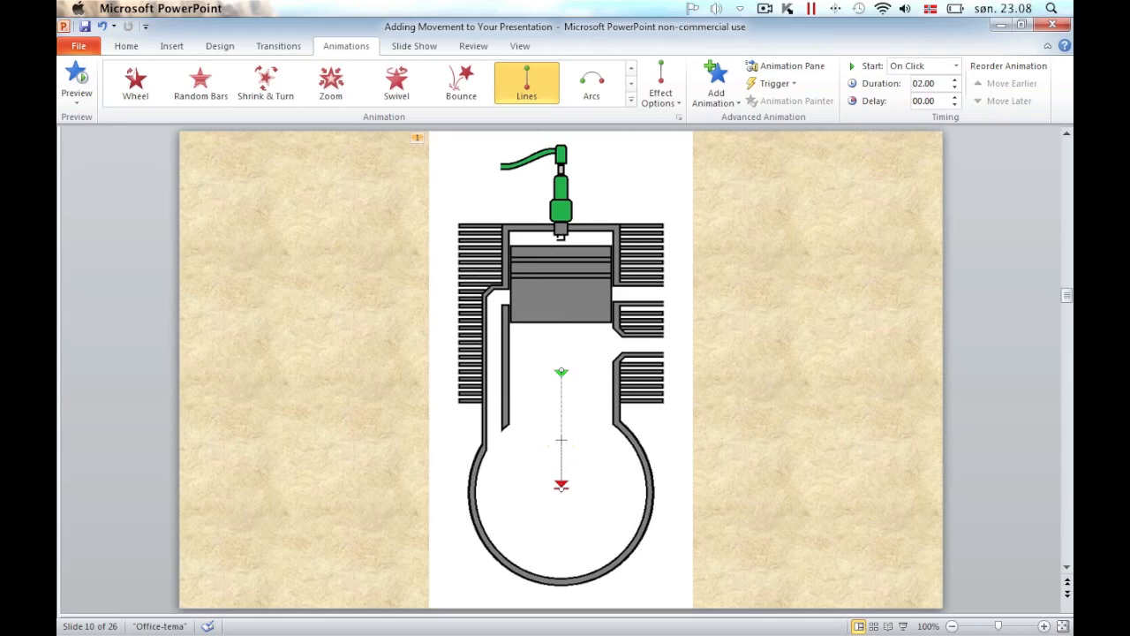
{"action": "left_click_drag", "start_coordinate": [561, 486], "coordinate": [561, 436]}
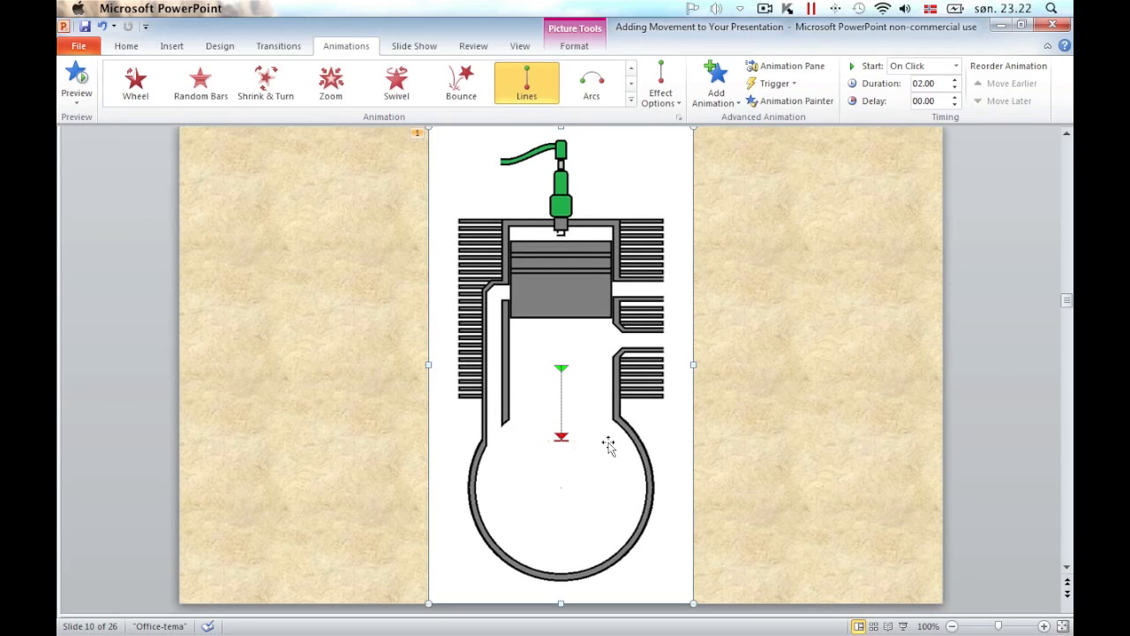
Show the Animation Pane and turn on Auto-reverse in the effect options of the piston's motion path.
{"action": "left_click", "coordinate": [789, 66]}
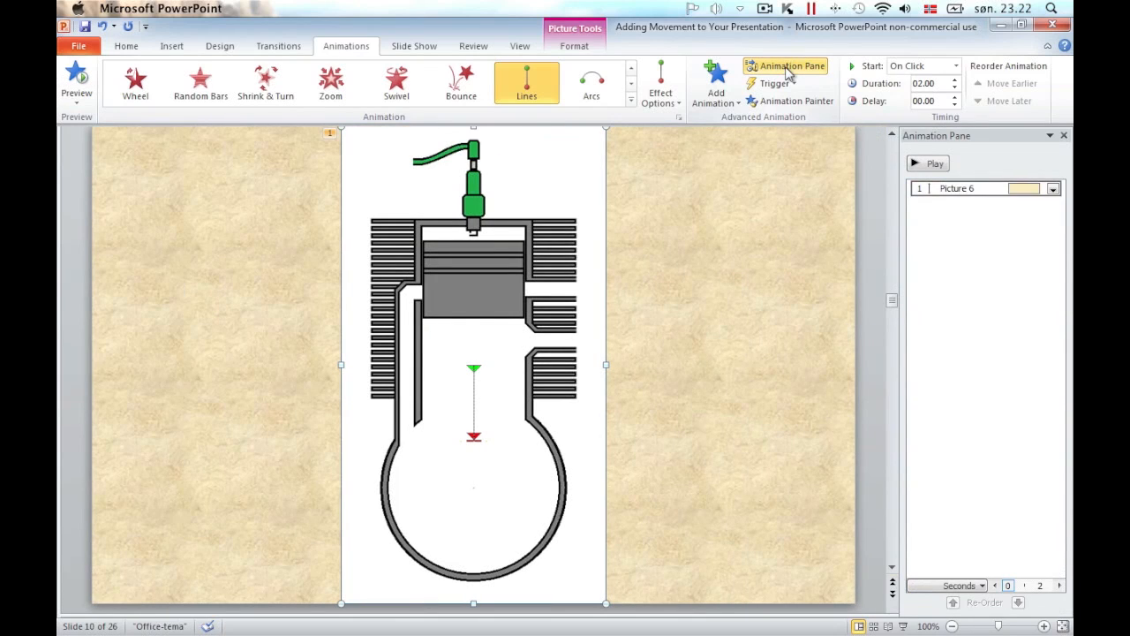
{"action": "left_click", "coordinate": [1054, 189]}
{"action": "left_click", "coordinate": [1038, 264]}
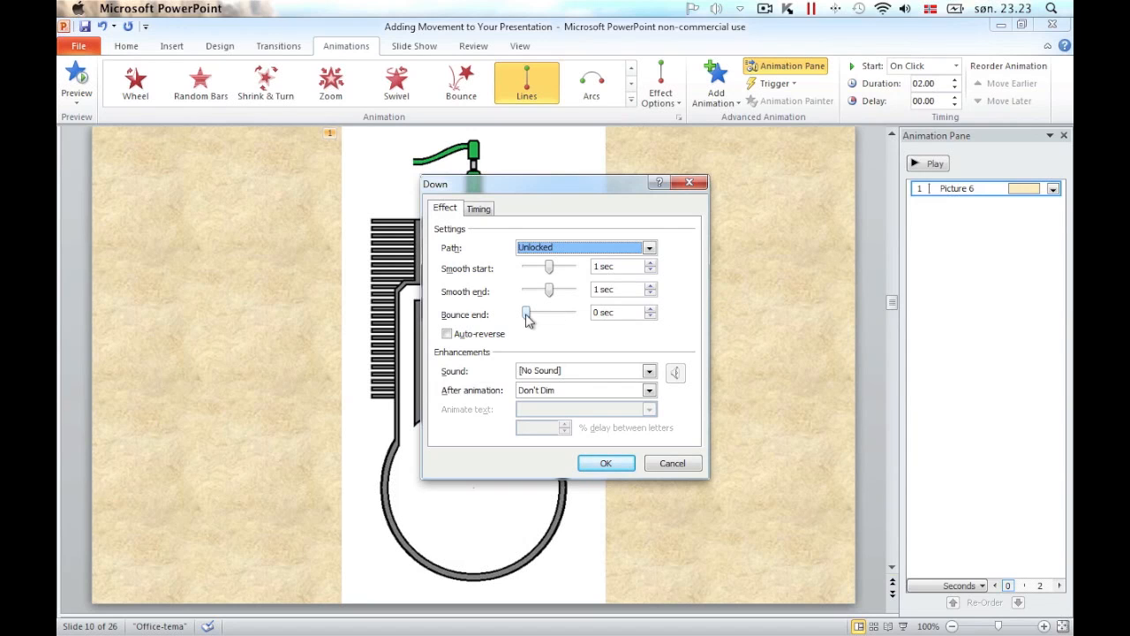
{"action": "left_click", "coordinate": [448, 335]}
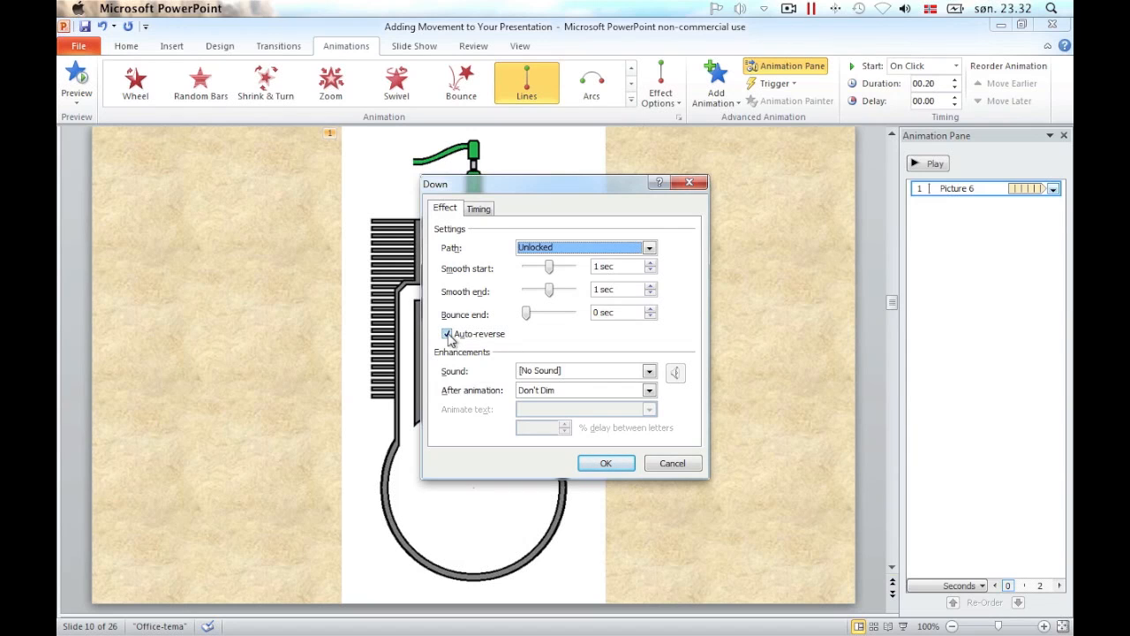
Set the piston animation's duration to 0.2 seconds and its repeat to Until End of Slide.
{"action": "left_click", "coordinate": [478, 209]}
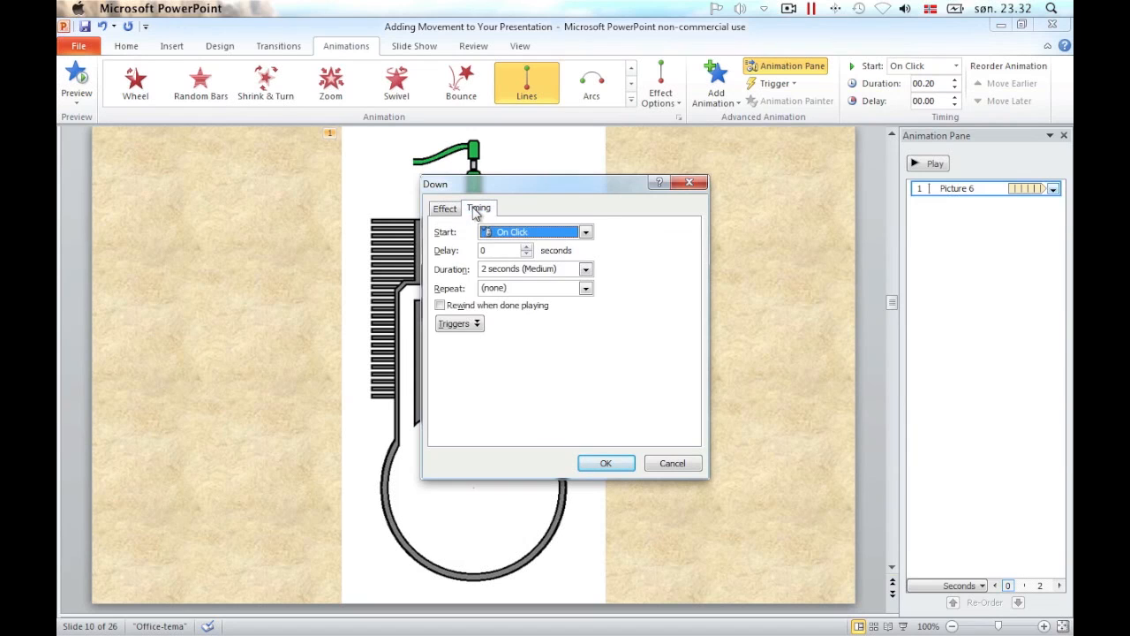
{"action": "left_click", "coordinate": [566, 268]}
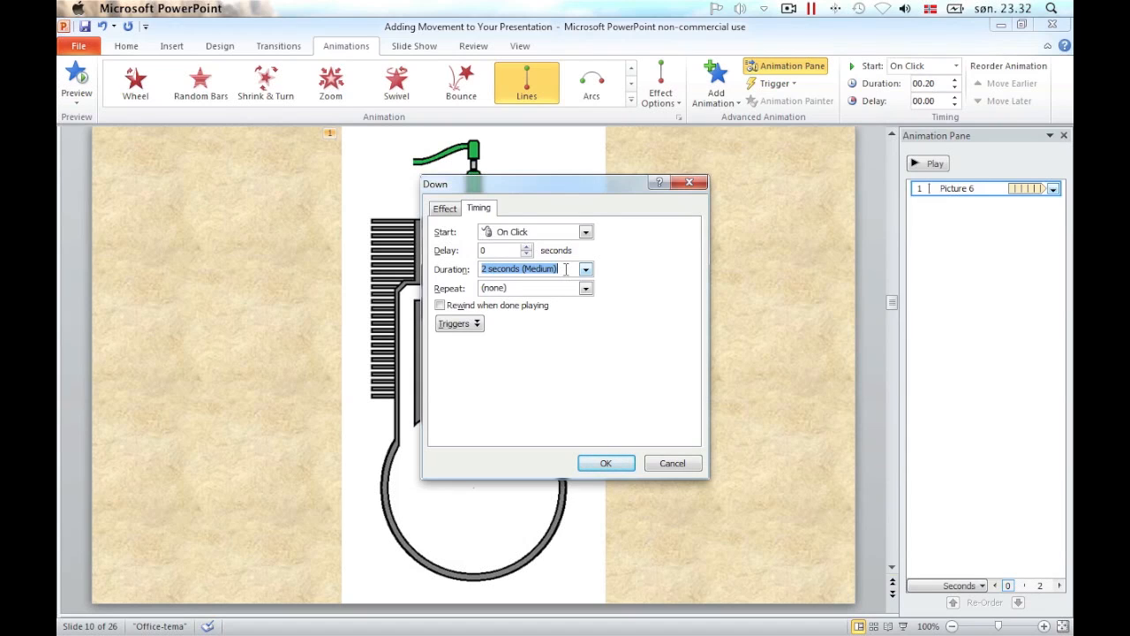
{"action": "type", "text": "0.2"}
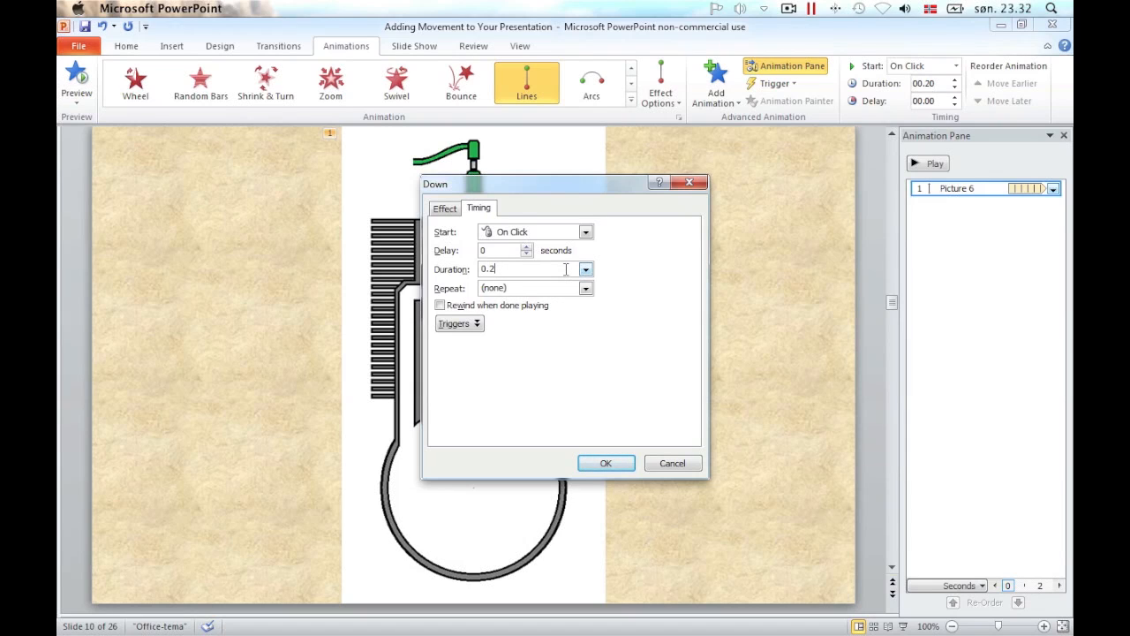
{"action": "key", "text": "Tab"}
{"action": "left_click", "coordinate": [586, 289]}
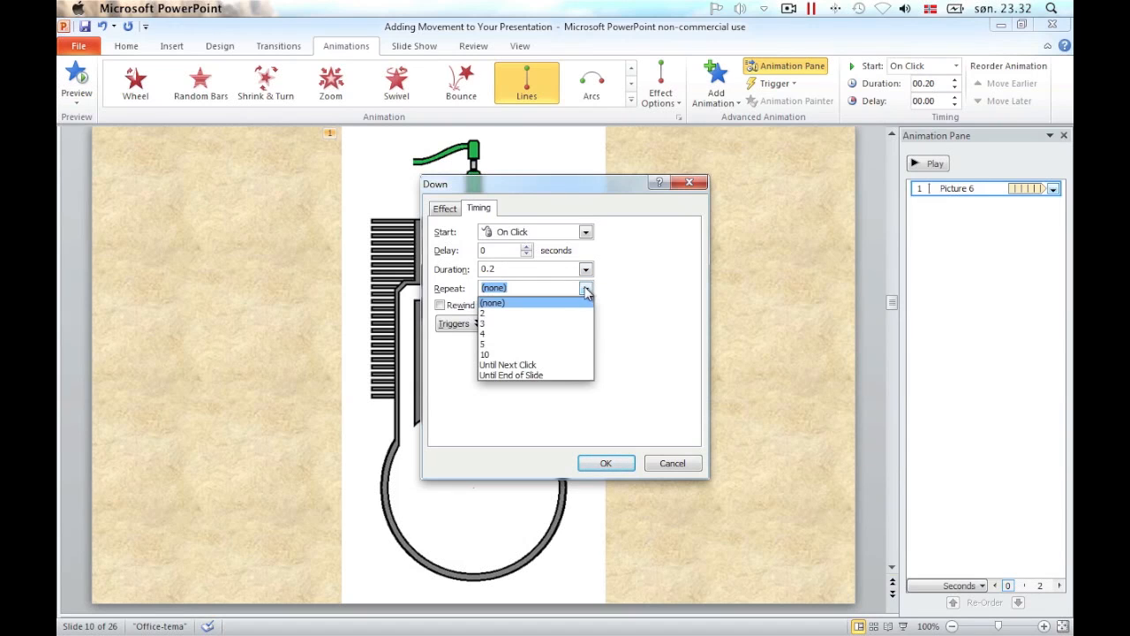
{"action": "left_click", "coordinate": [570, 376]}
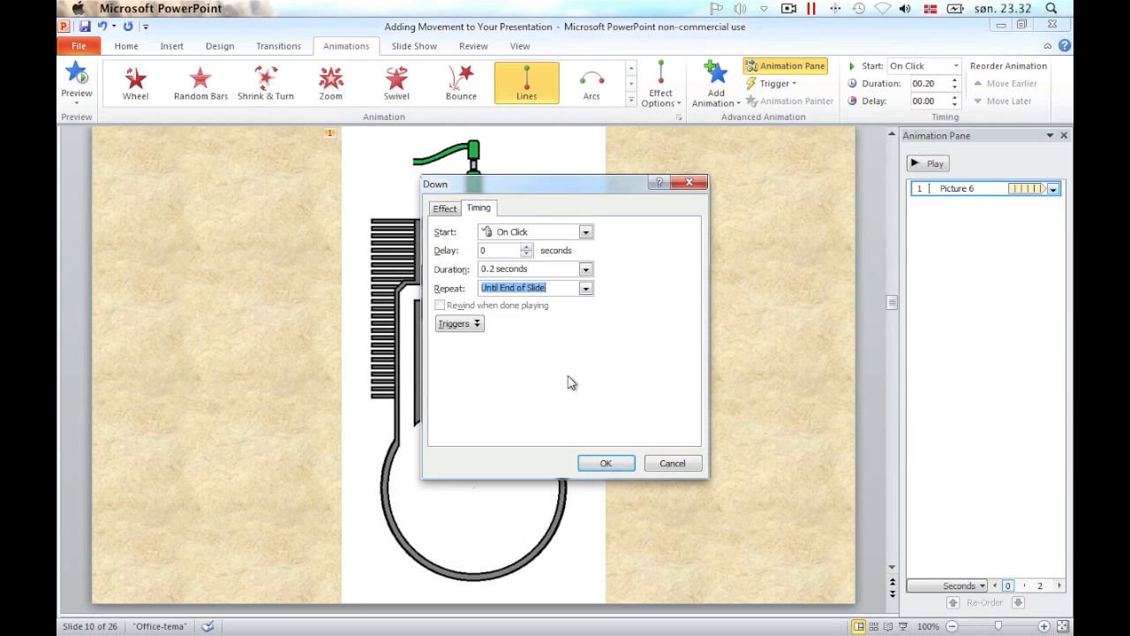
{"action": "left_click", "coordinate": [608, 463]}
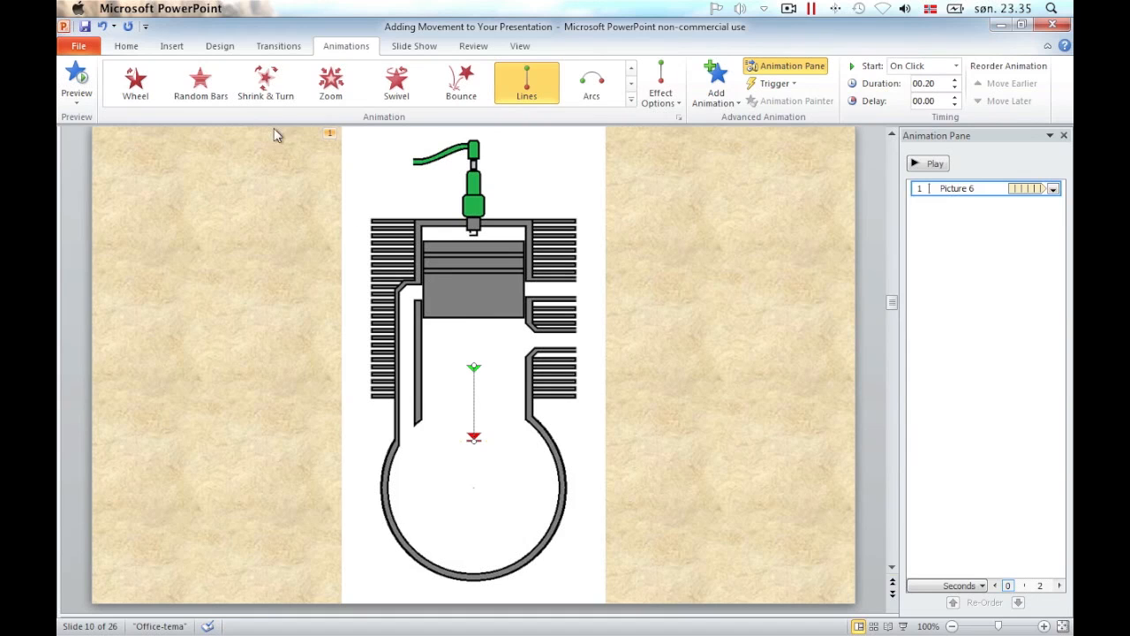
Insert the "Crank" picture from the MS Paint Drawings folder onto the slide.
{"action": "left_click", "coordinate": [171, 46]}
{"action": "left_click", "coordinate": [120, 78]}
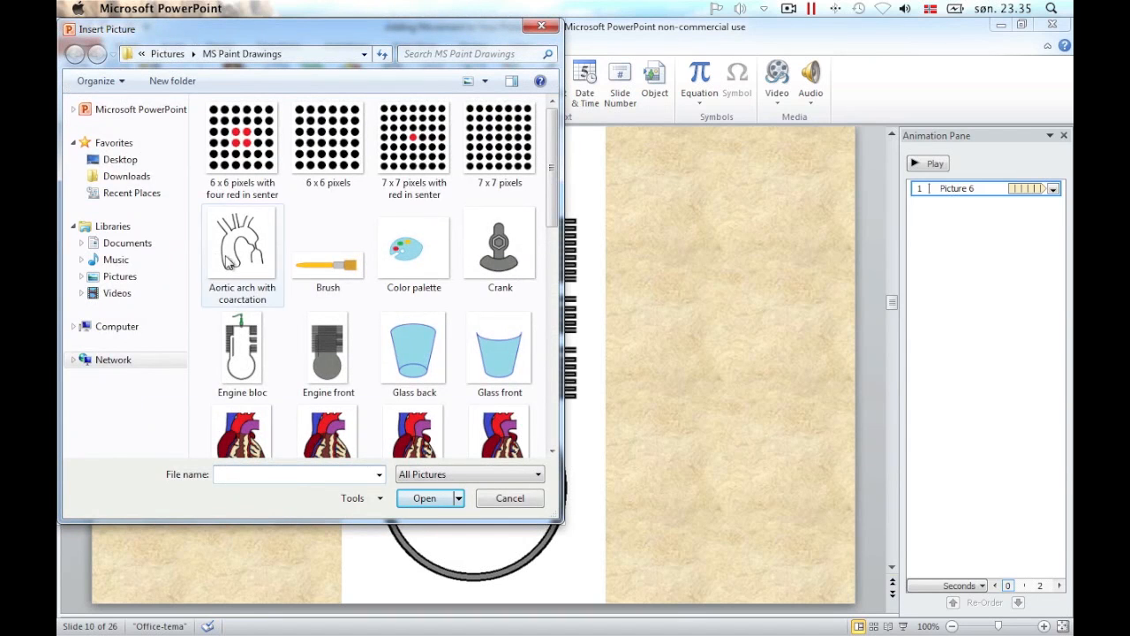
{"action": "left_click", "coordinate": [499, 247]}
{"action": "left_click", "coordinate": [425, 498]}
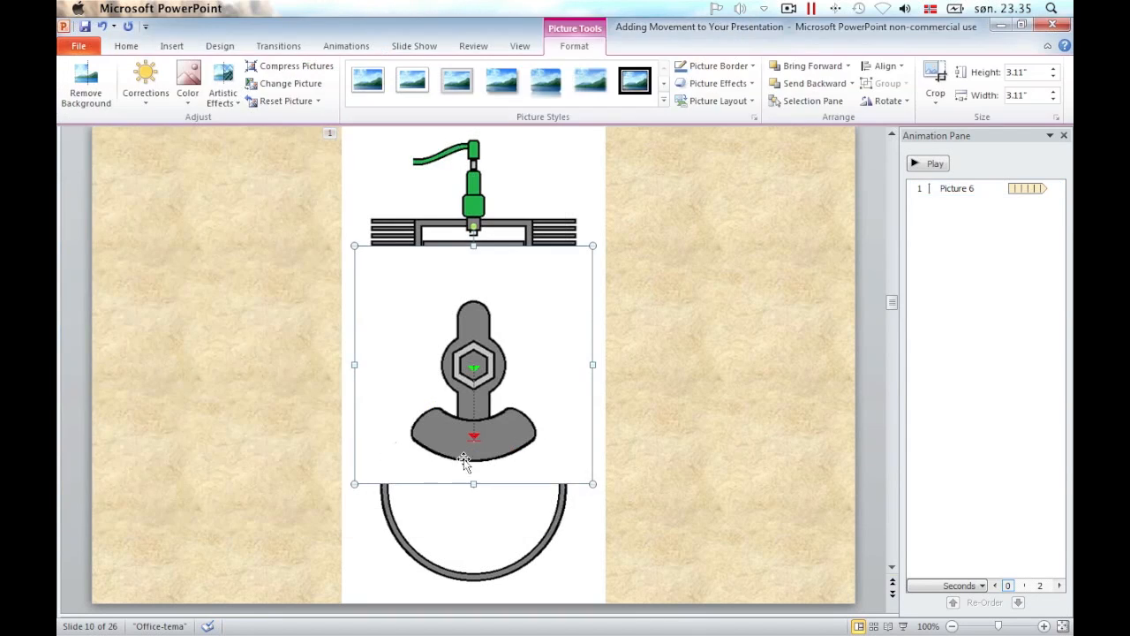
Make the crank picture's white background transparent and move the crank down into the engine's round crankcase.
{"action": "left_click", "coordinate": [188, 95]}
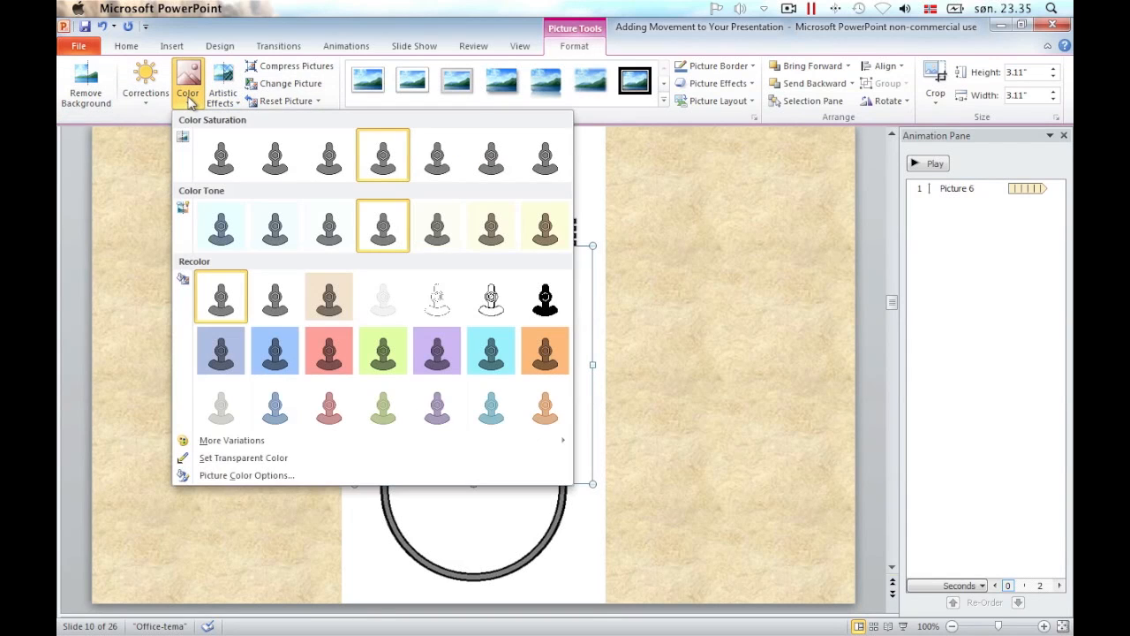
{"action": "left_click", "coordinate": [240, 458]}
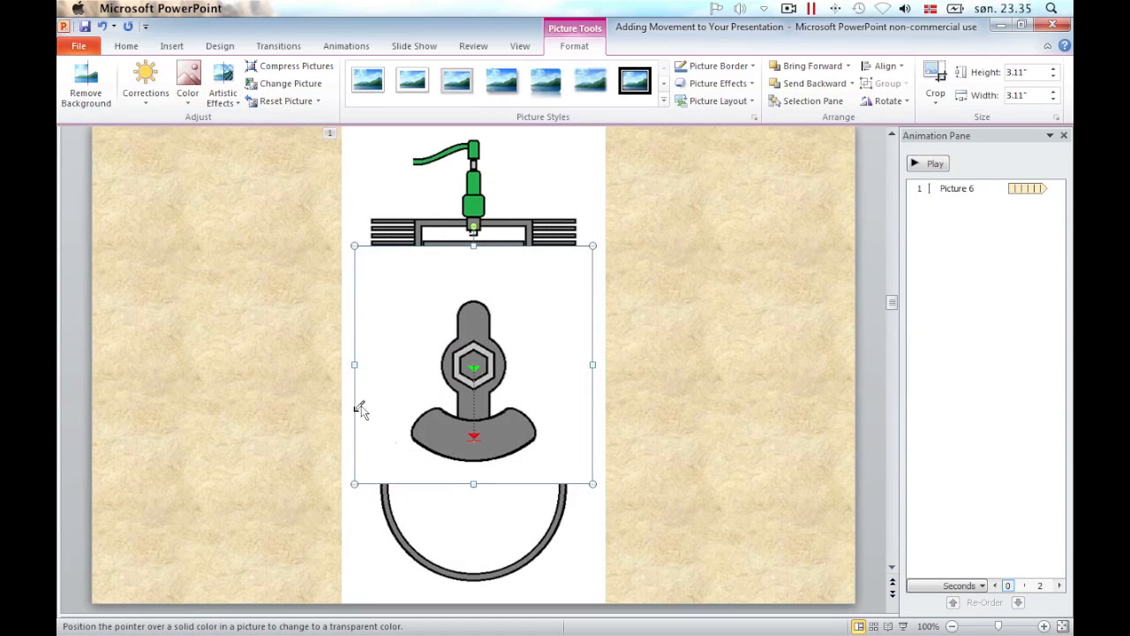
{"action": "left_click", "coordinate": [375, 343]}
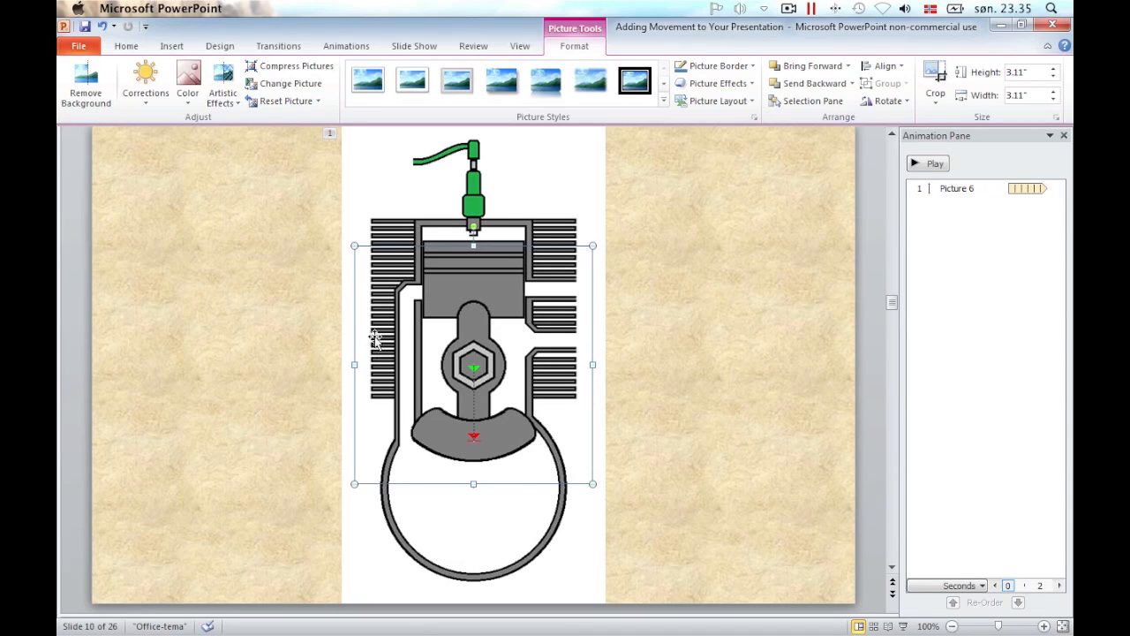
{"action": "left_click_drag", "start_coordinate": [392, 318], "coordinate": [395, 424]}
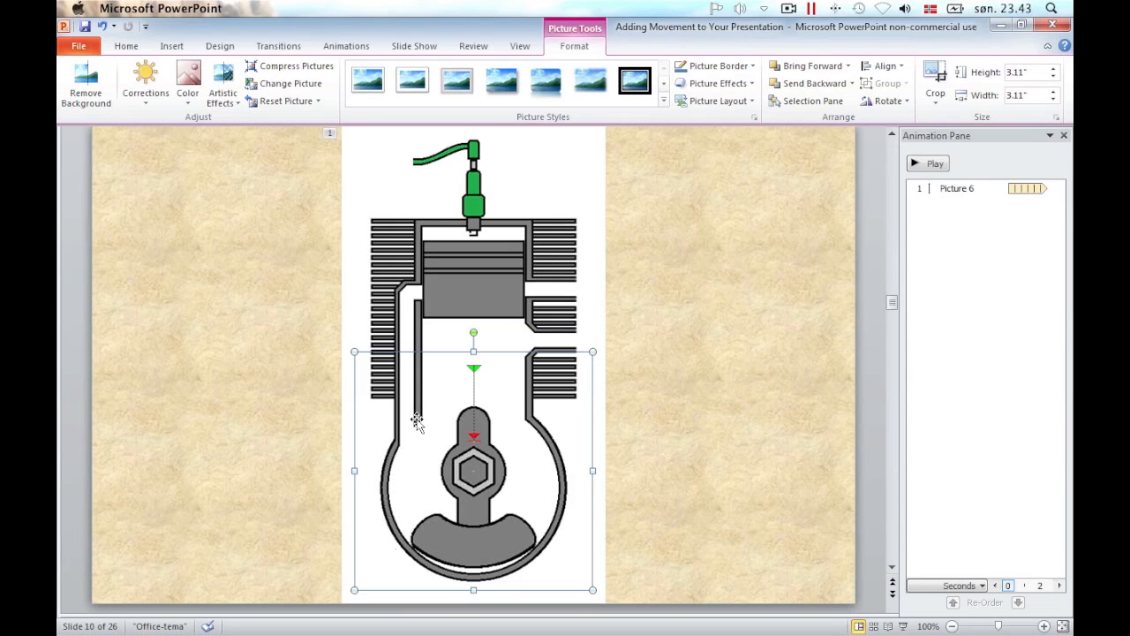
Check the size and scale settings of the full-height piston picture.
{"action": "left_click", "coordinate": [414, 216]}
{"action": "right_click", "coordinate": [415, 217]}
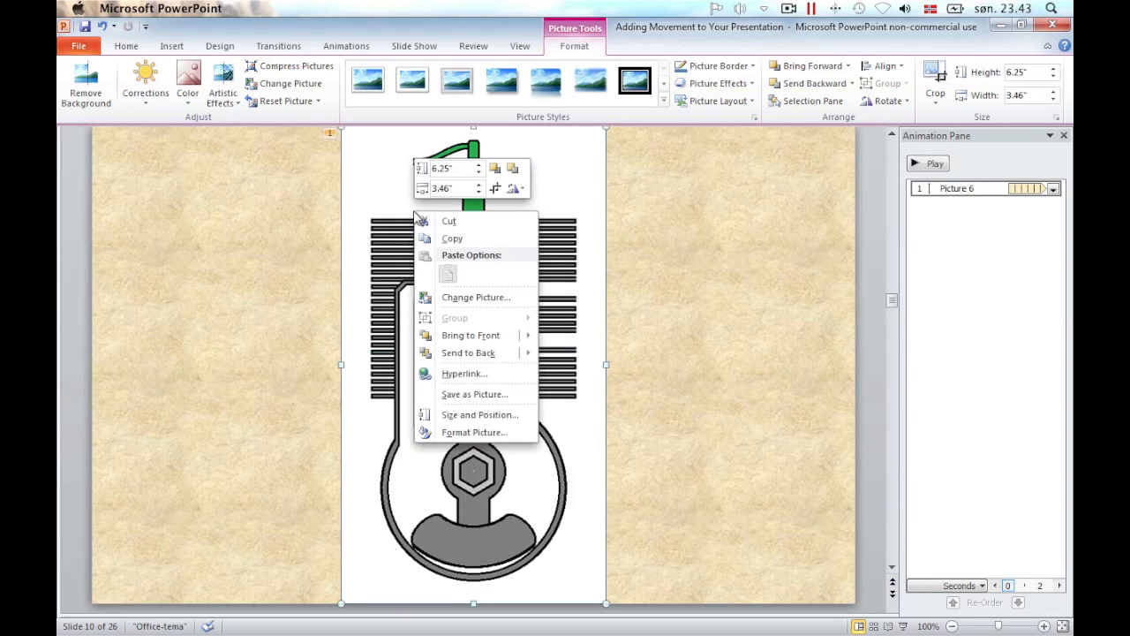
{"action": "left_click", "coordinate": [452, 415]}
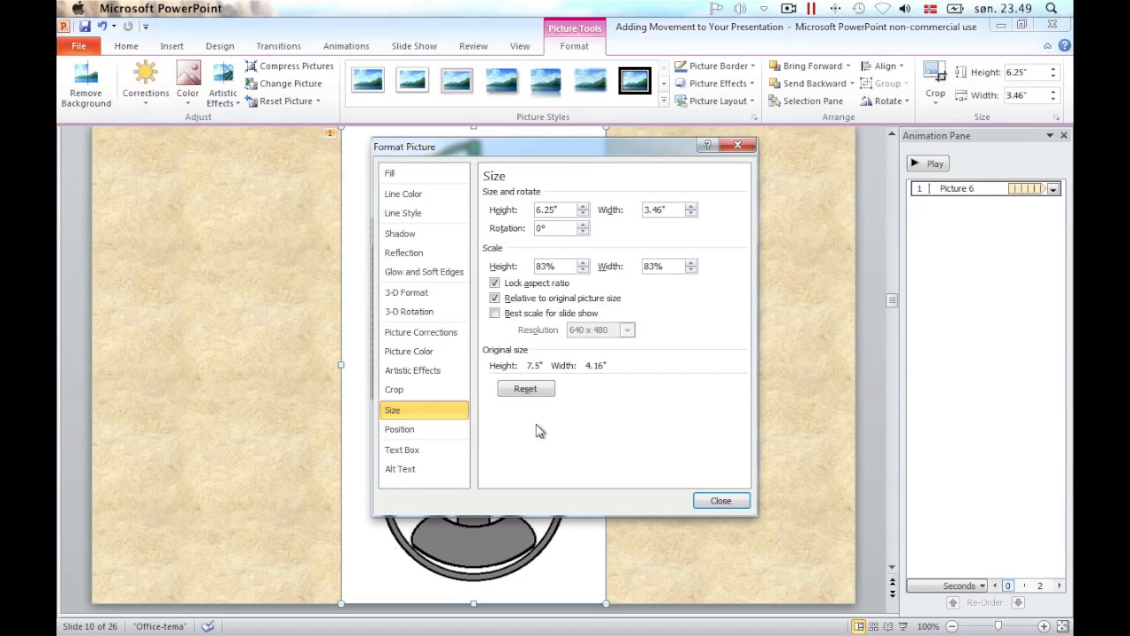
{"action": "left_click", "coordinate": [720, 501]}
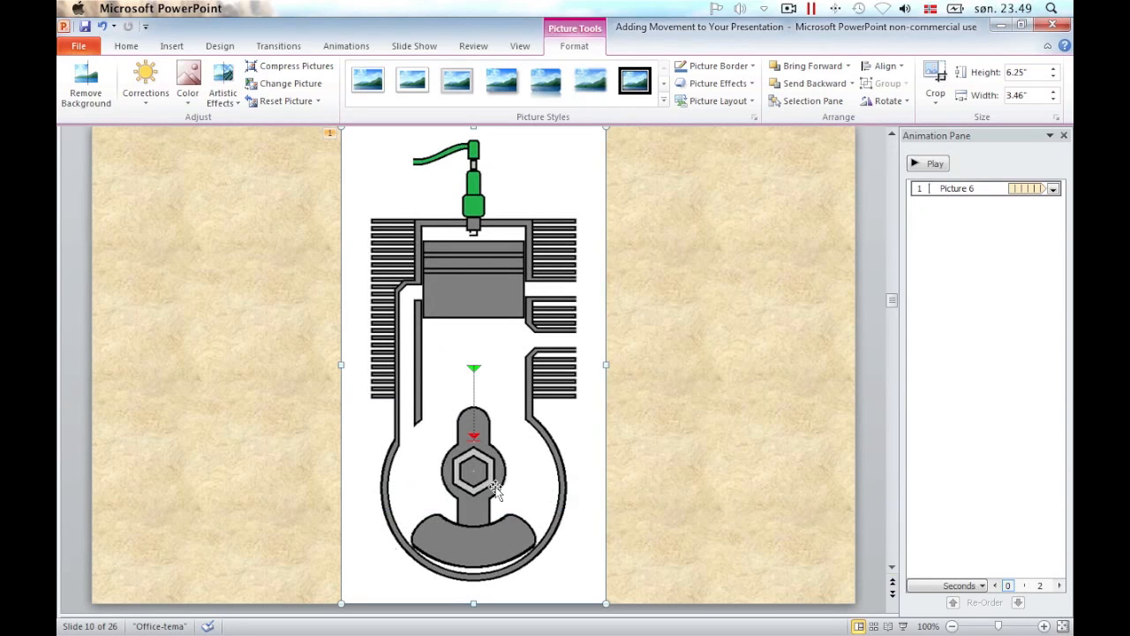
Scale the crank picture to 83% of its original size.
{"action": "left_click", "coordinate": [415, 478]}
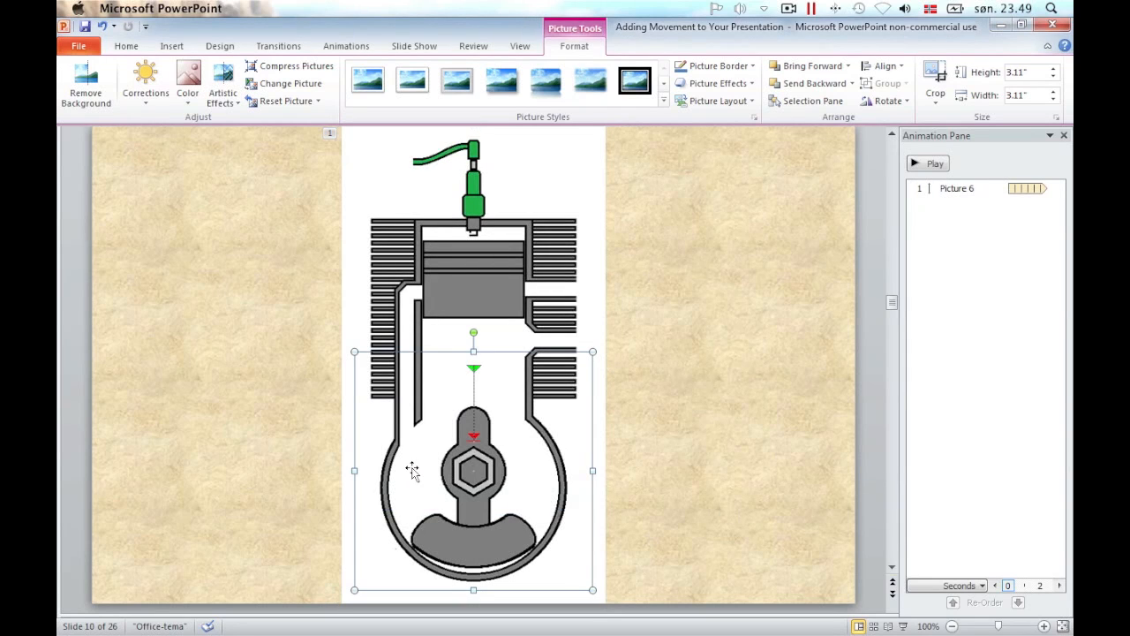
{"action": "right_click", "coordinate": [407, 475]}
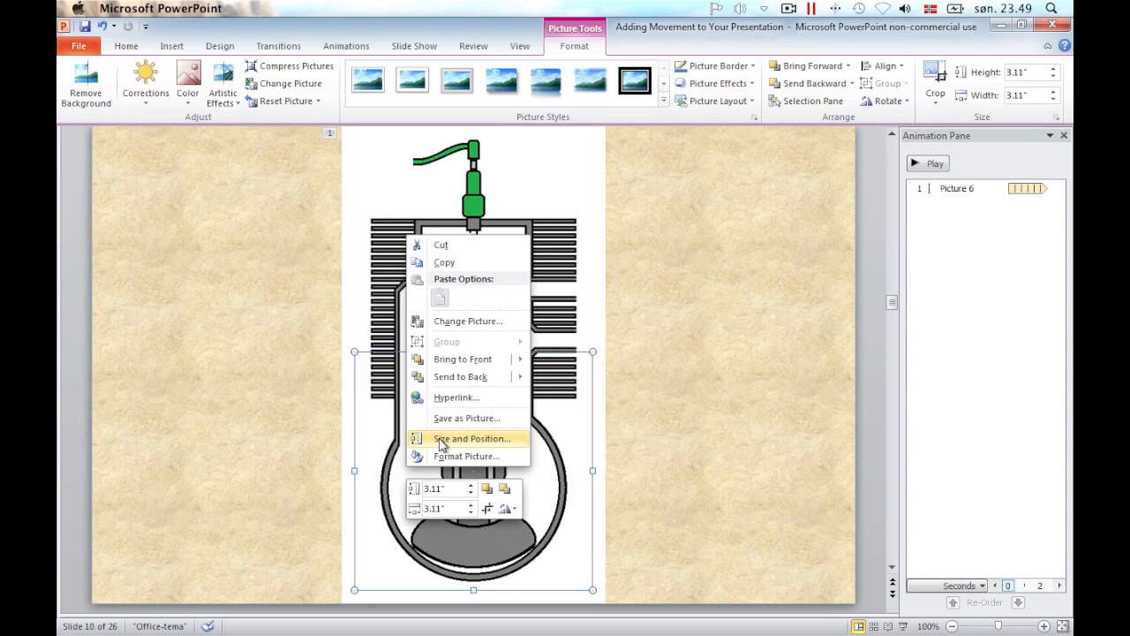
{"action": "left_click", "coordinate": [441, 441]}
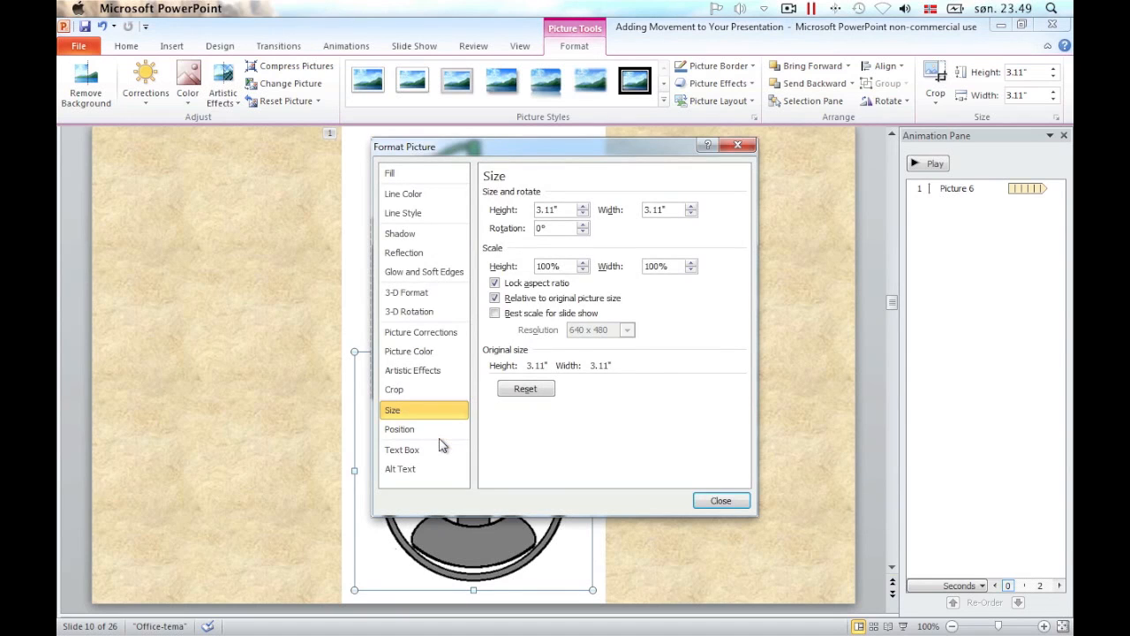
{"action": "left_click_drag", "start_coordinate": [550, 266], "coordinate": [536, 267]}
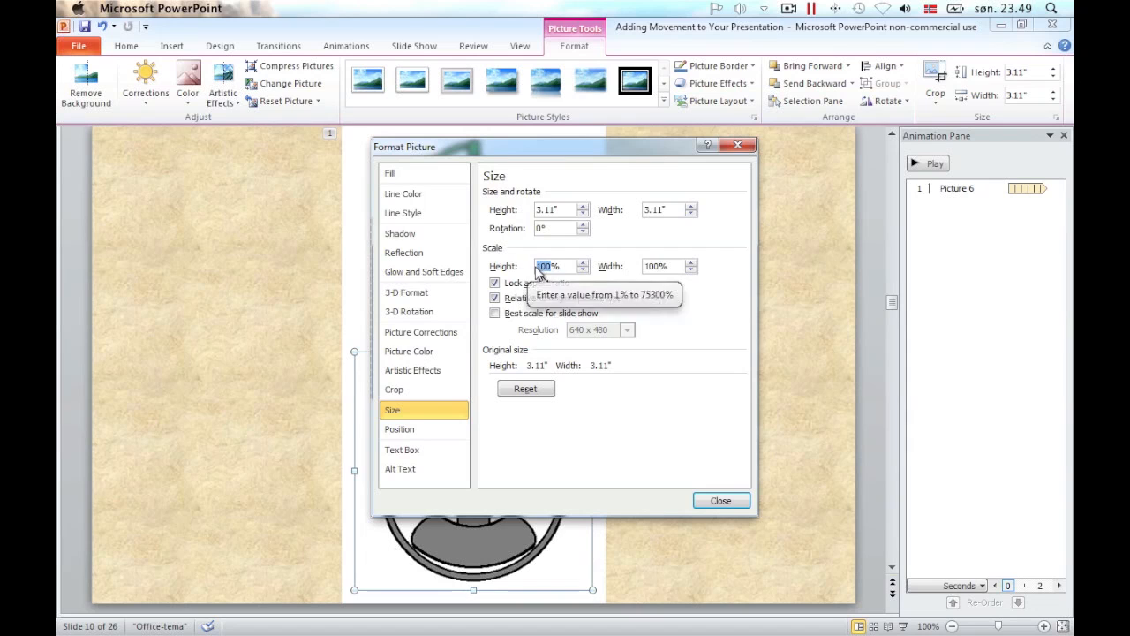
{"action": "type", "text": "83"}
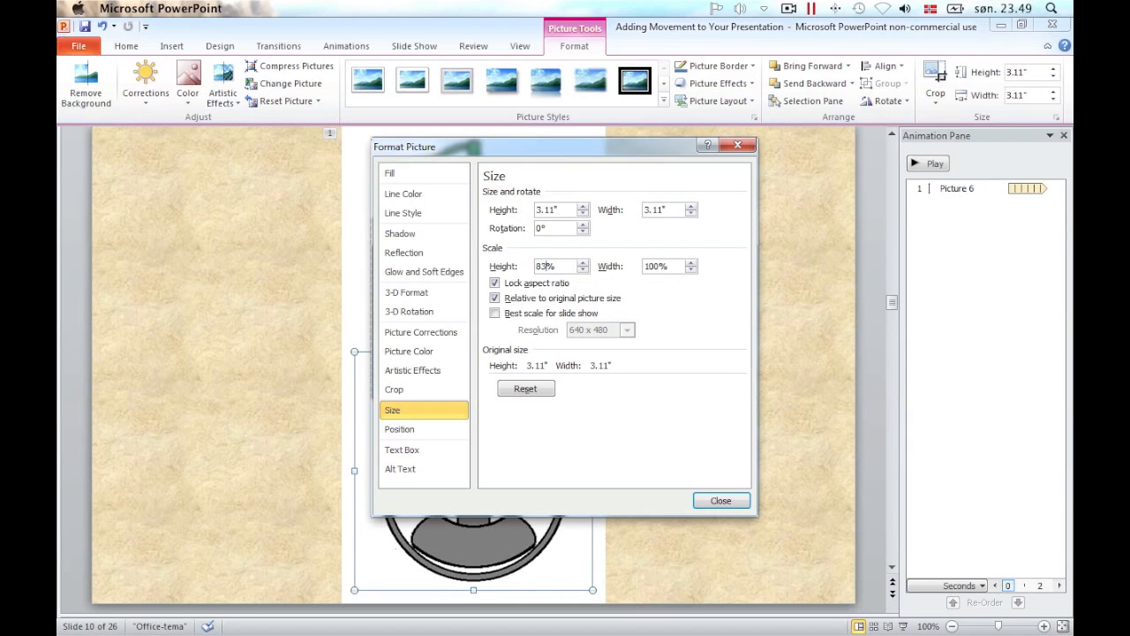
{"action": "key", "text": "Tab"}
{"action": "left_click", "coordinate": [720, 499]}
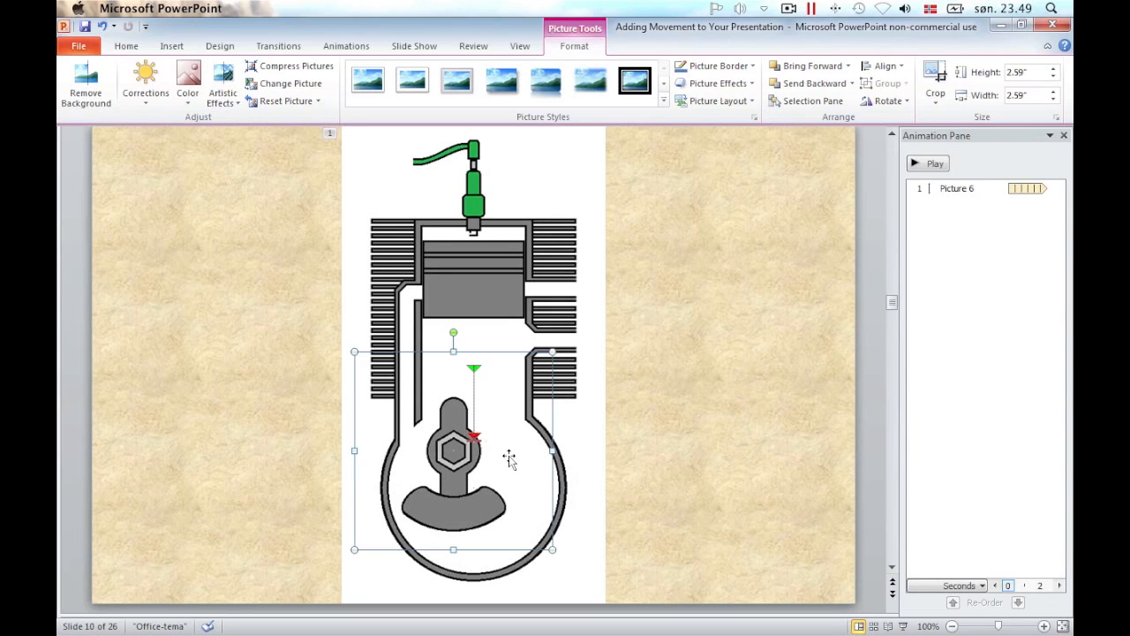
Nudge the resized crank down and right towards the centre of the round crankcase.
{"action": "key", "text": "Down"}
{"action": "key", "text": "Down"}
{"action": "key", "text": "Down"}
{"action": "key", "text": "Down"}
{"action": "key", "text": "Down"}
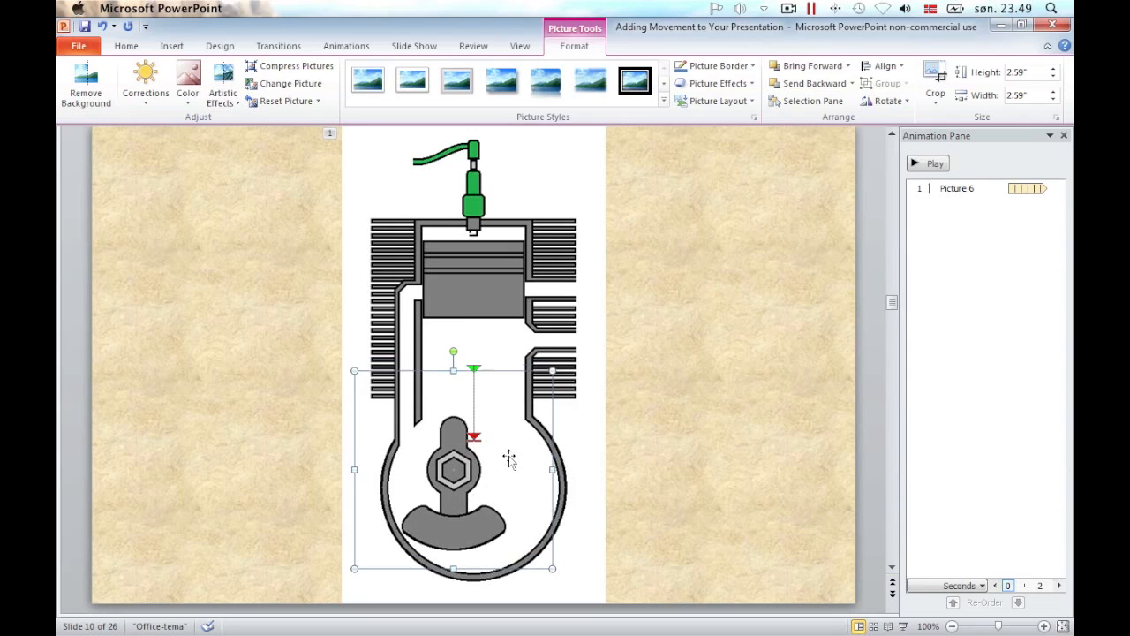
{"action": "key", "text": "Right"}
{"action": "key", "text": "Right"}
{"action": "key", "text": "Right"}
{"action": "key", "text": "Right"}
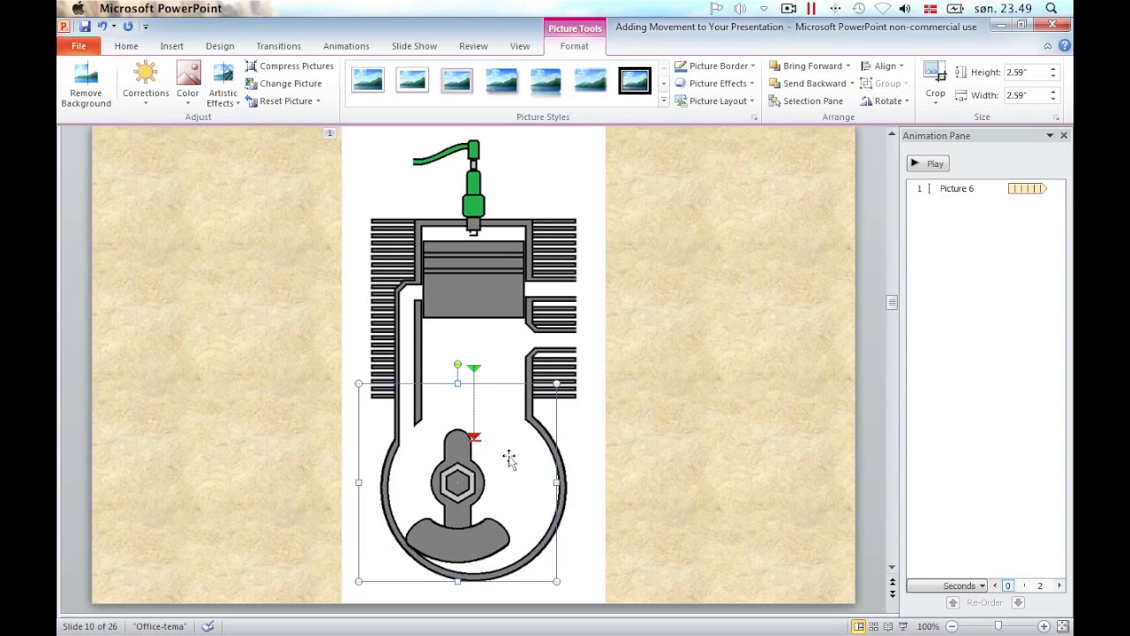
{"action": "key", "text": "Left"}
{"action": "key", "text": "Right"}
Fine-tune the crank's position on the slide, setting its horizontal position to 3.72".
{"action": "right_click", "coordinate": [419, 471]}
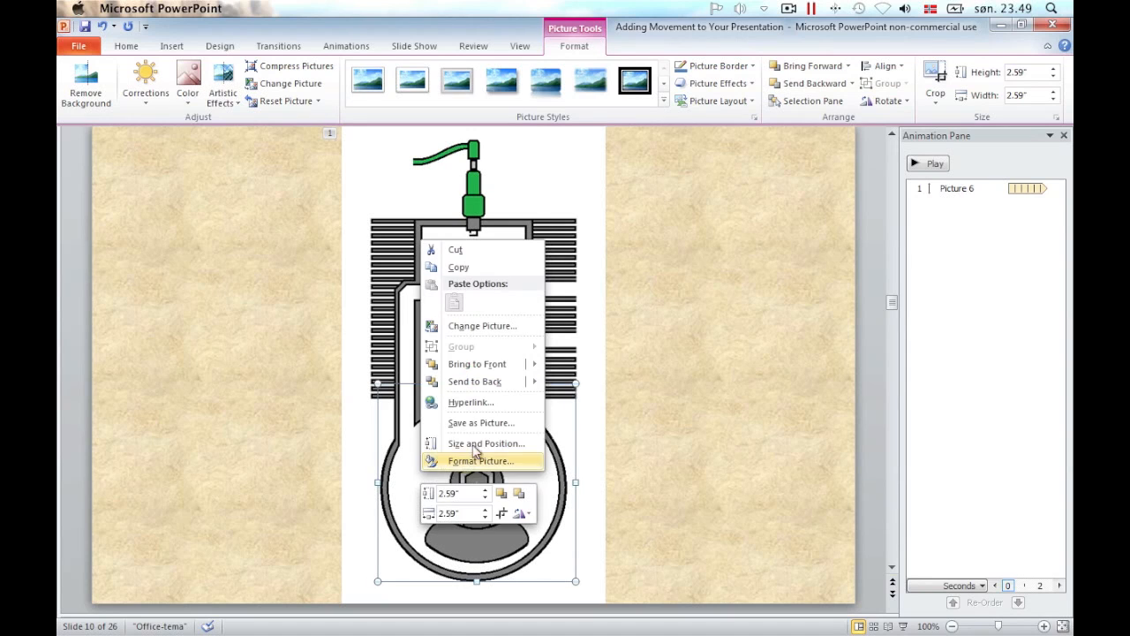
{"action": "left_click", "coordinate": [473, 442]}
{"action": "left_click_drag", "start_coordinate": [595, 152], "coordinate": [339, 62]}
{"action": "left_click", "coordinate": [163, 339]}
{"action": "left_click", "coordinate": [303, 120]}
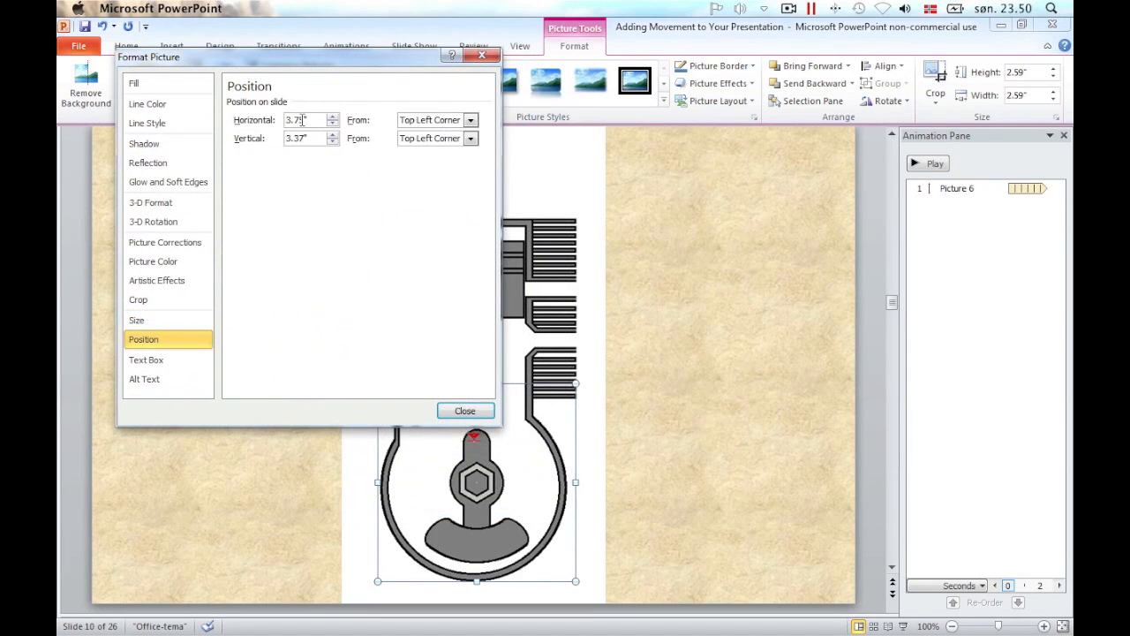
{"action": "key", "text": "BackSpace"}
{"action": "type", "text": "2"}
{"action": "key", "text": "Return"}
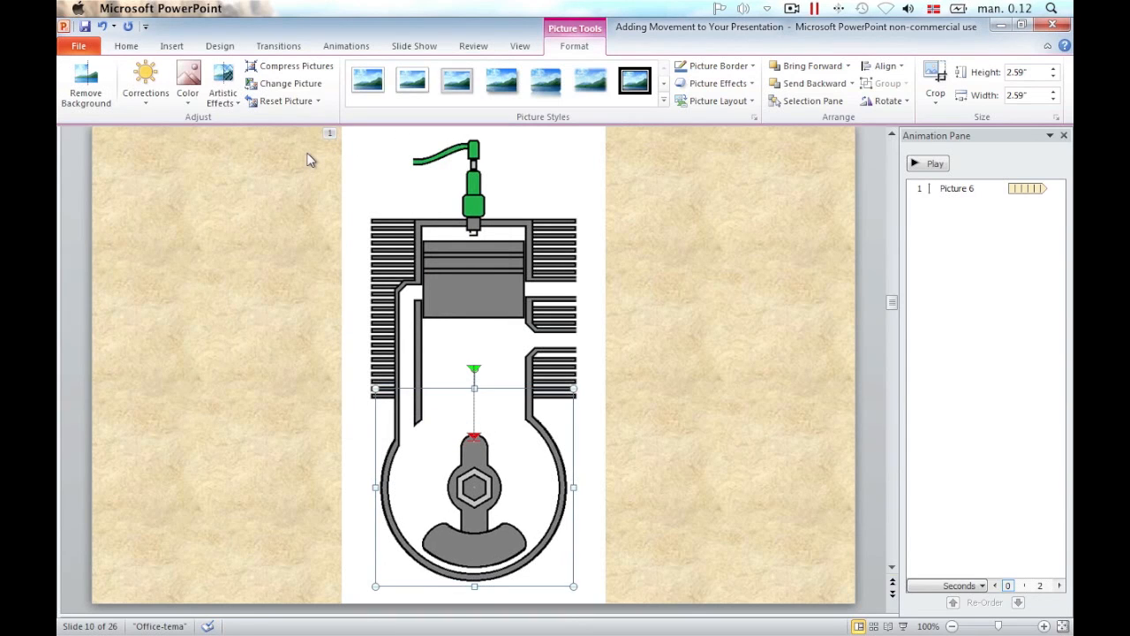
Apply the Spin emphasis animation to the crank picture.
{"action": "left_click", "coordinate": [347, 49]}
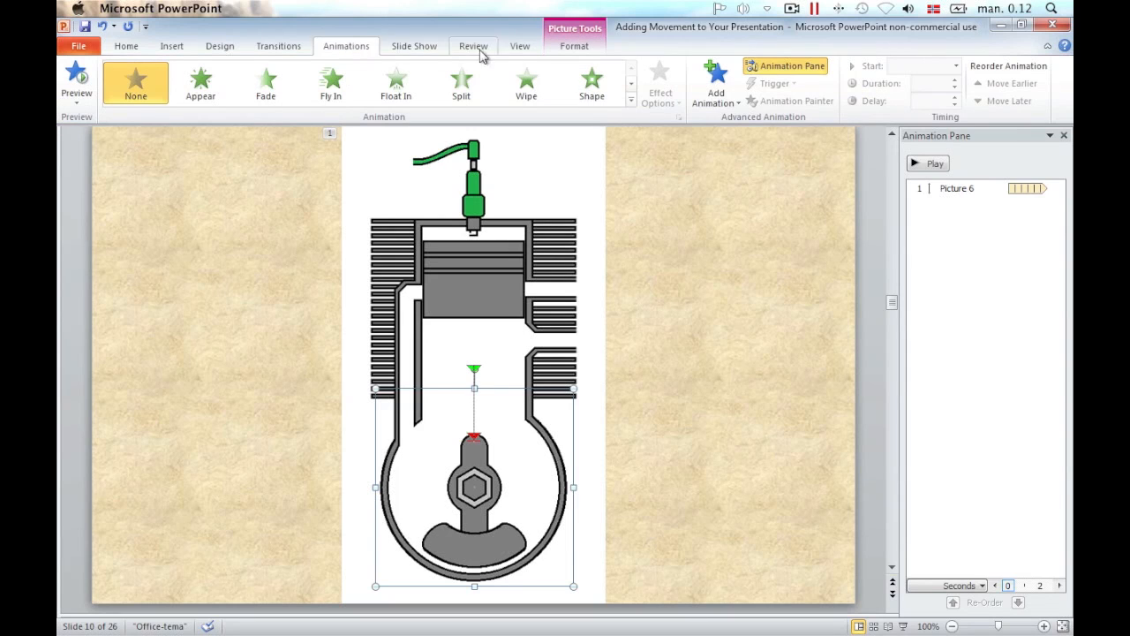
{"action": "left_click", "coordinate": [631, 100]}
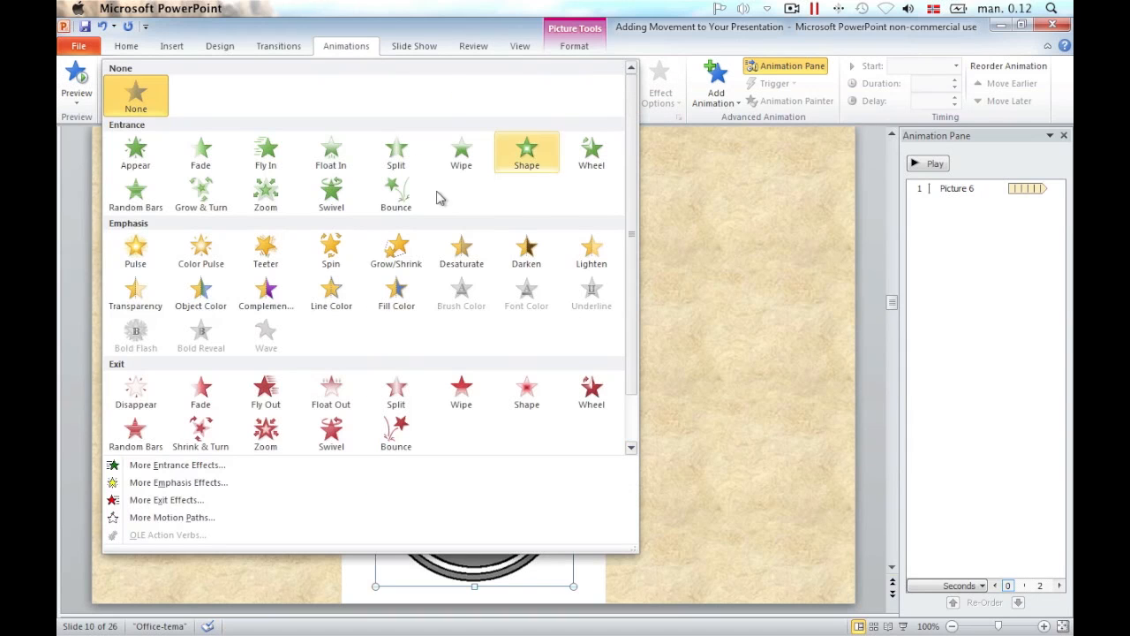
{"action": "left_click", "coordinate": [328, 250]}
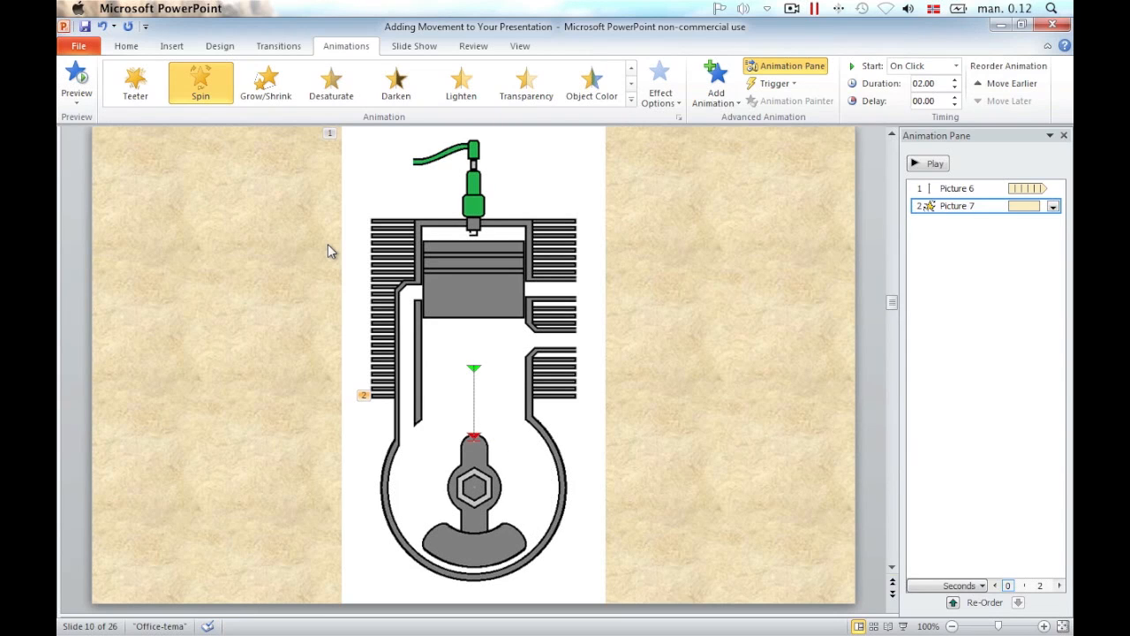
Set the crank's Spin animation to start With Previous in its timing settings.
{"action": "left_click", "coordinate": [1053, 206]}
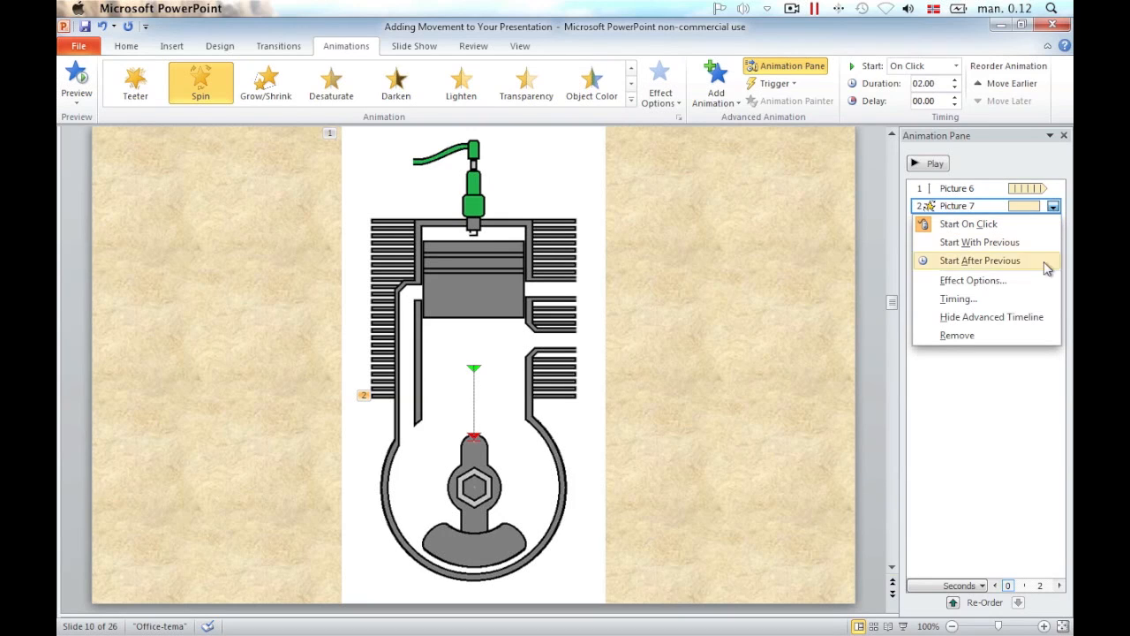
{"action": "left_click", "coordinate": [1011, 284]}
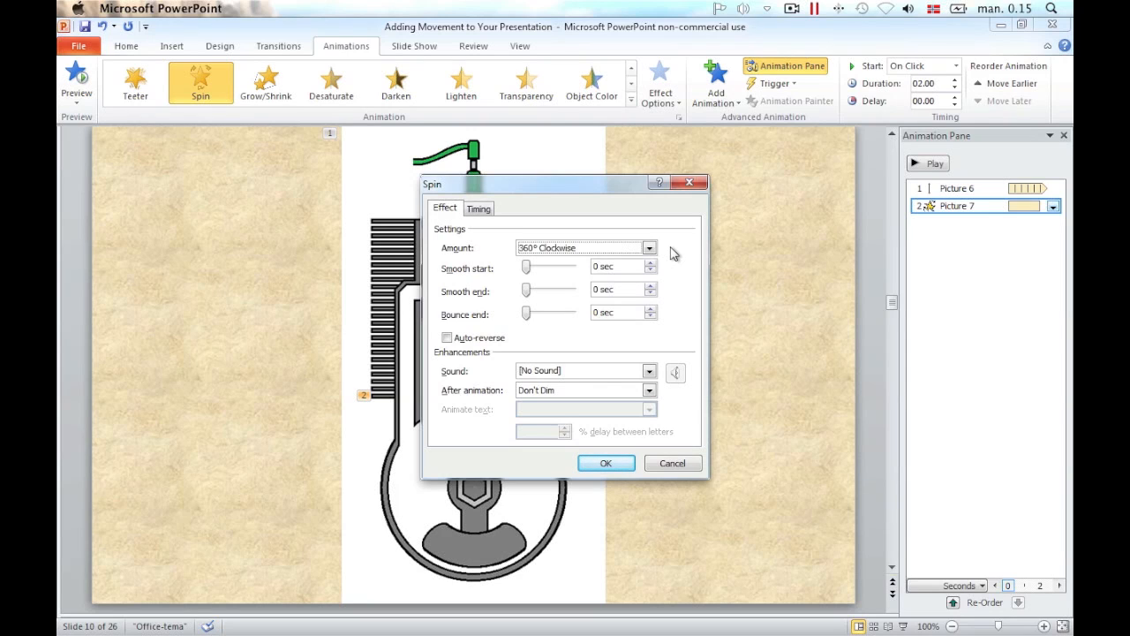
{"action": "left_click", "coordinate": [481, 210]}
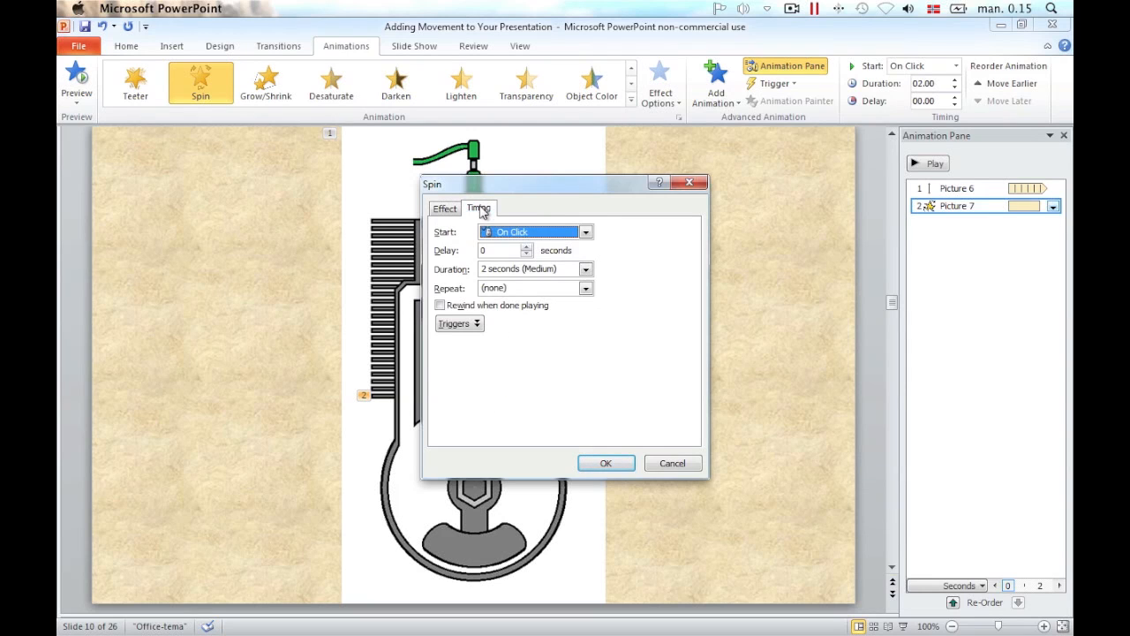
{"action": "left_click", "coordinate": [586, 231]}
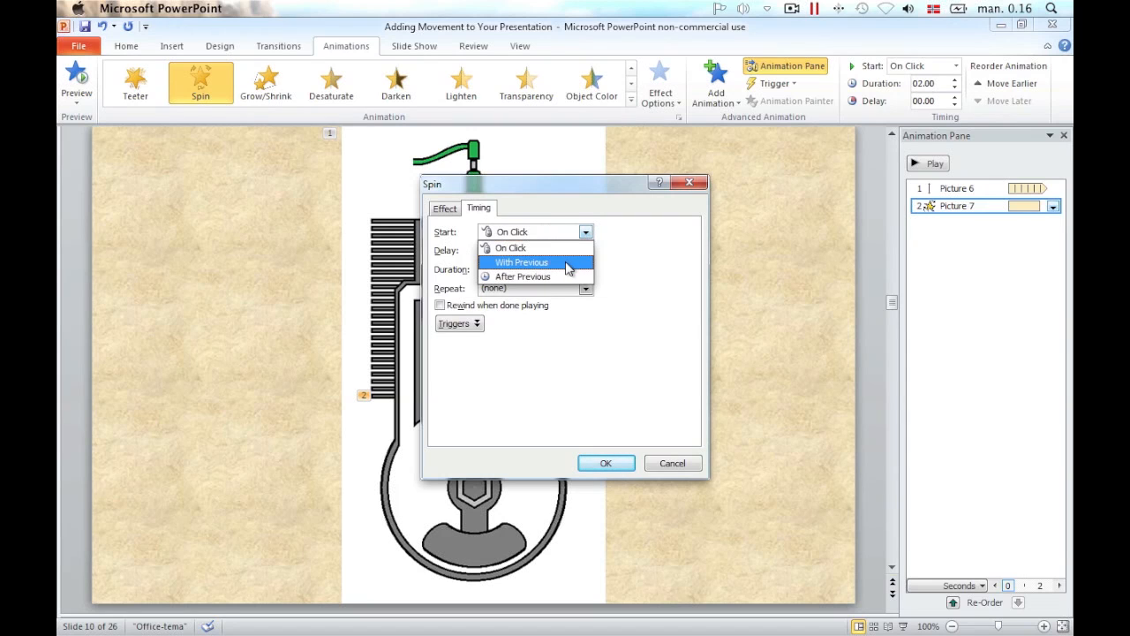
{"action": "left_click", "coordinate": [569, 263]}
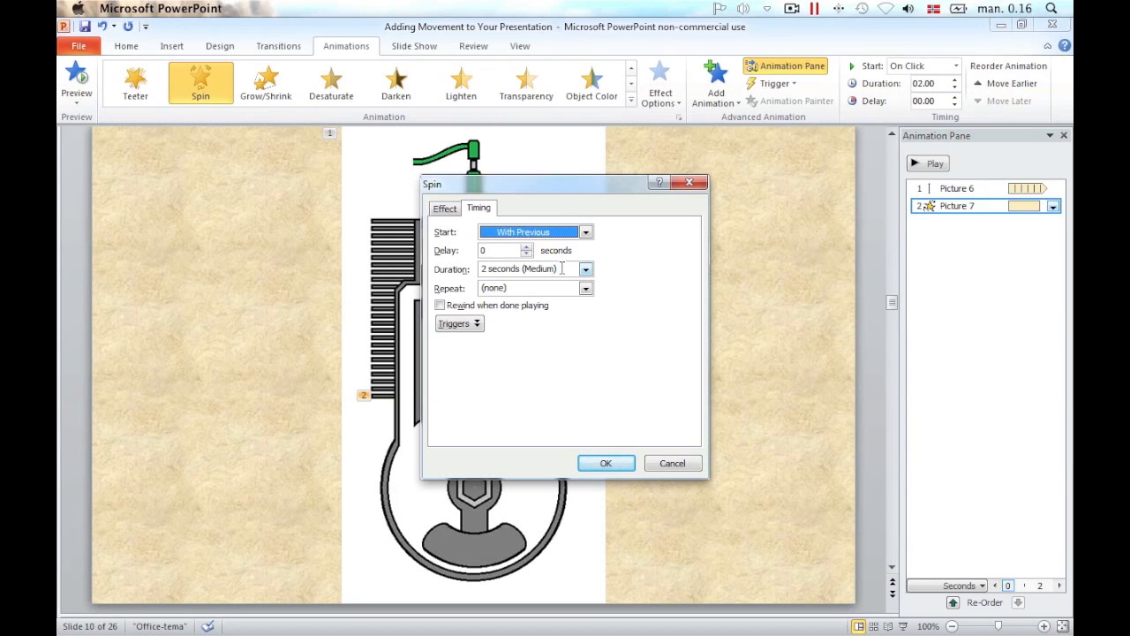
Set the crank's Spin duration to 0.4 seconds and its repeat to Until End of Slide.
{"action": "left_click", "coordinate": [561, 268]}
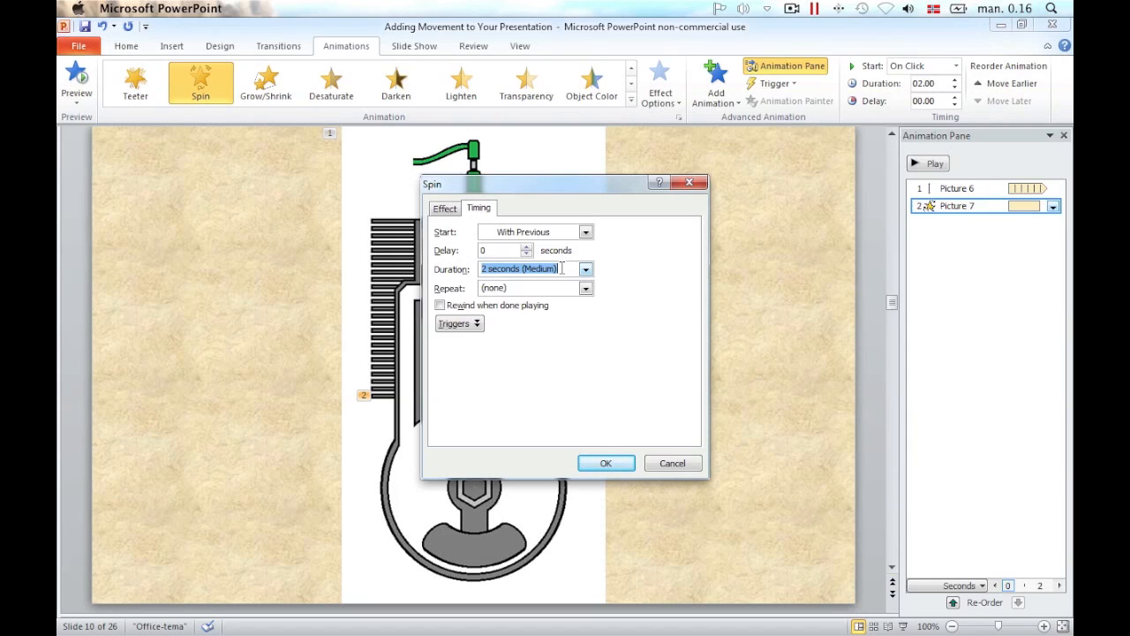
{"action": "type", "text": "0."}
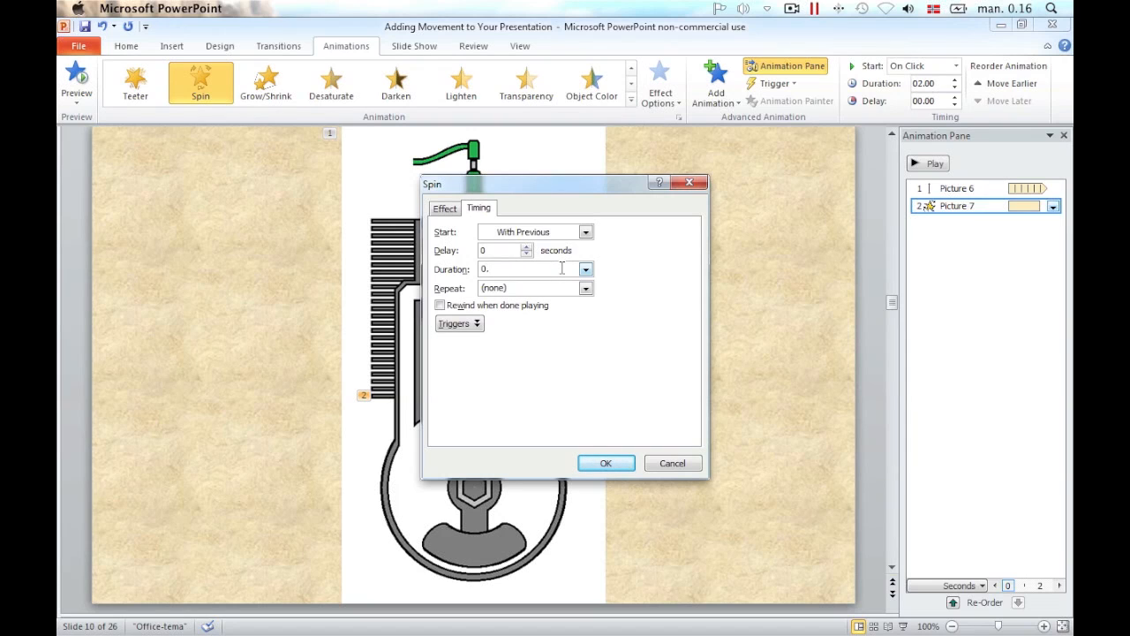
{"action": "type", "text": "4"}
{"action": "key", "text": "Tab"}
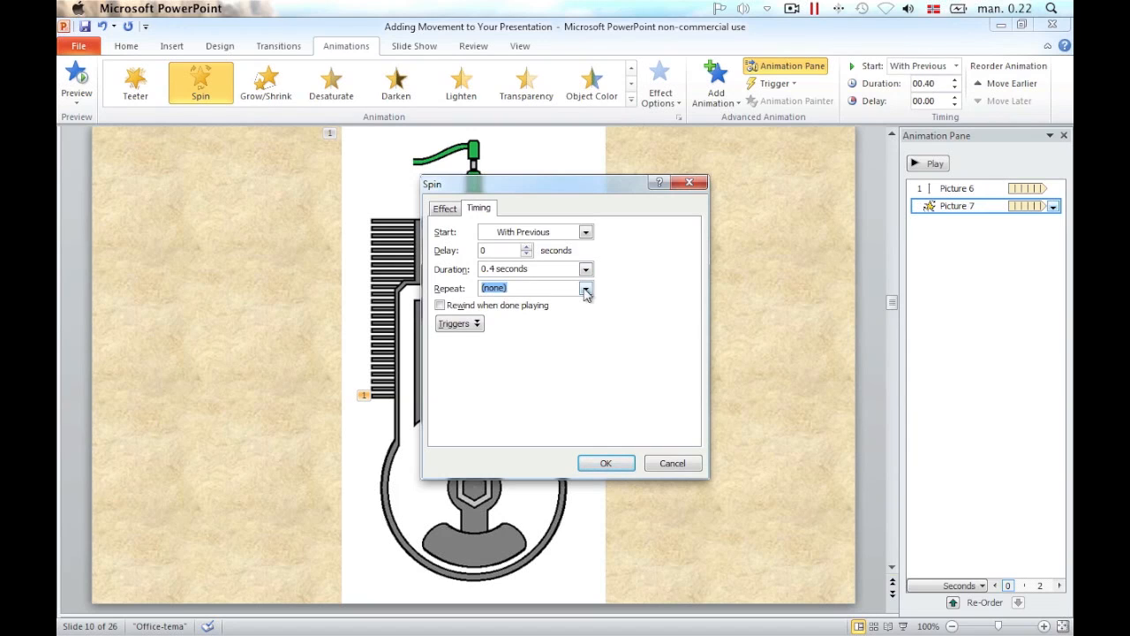
{"action": "left_click", "coordinate": [585, 290]}
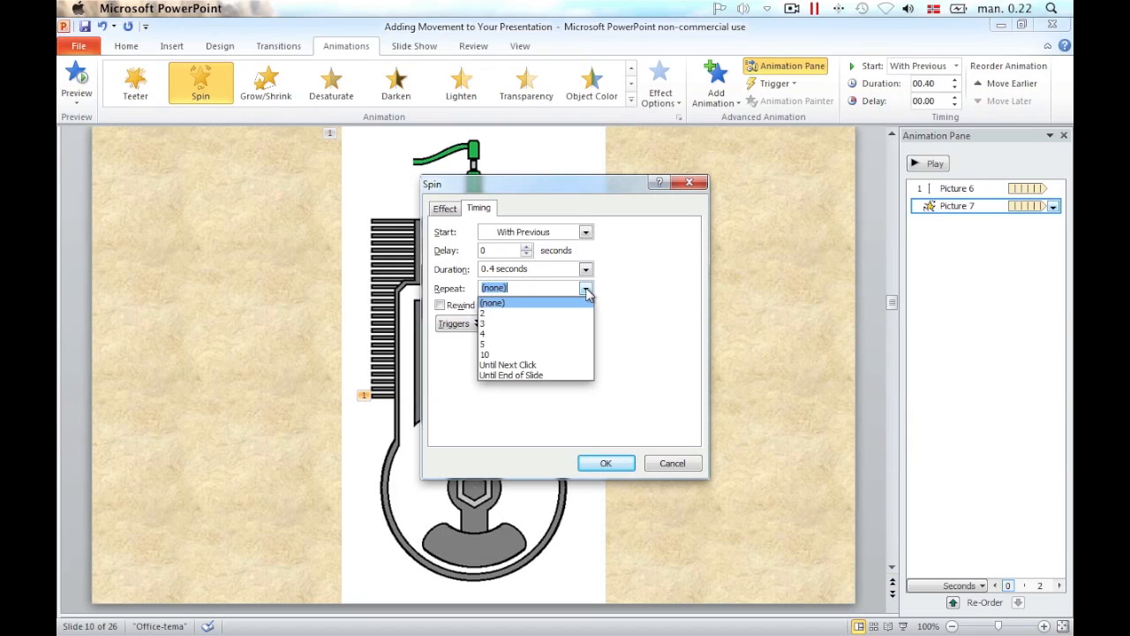
{"action": "left_click", "coordinate": [542, 377]}
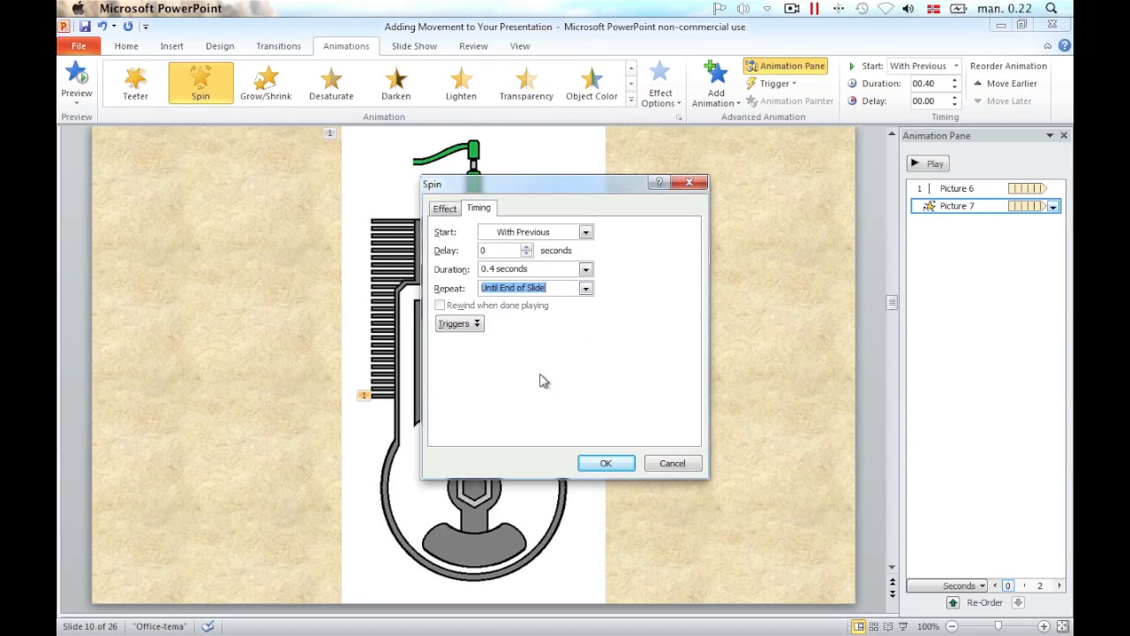
{"action": "left_click", "coordinate": [606, 464]}
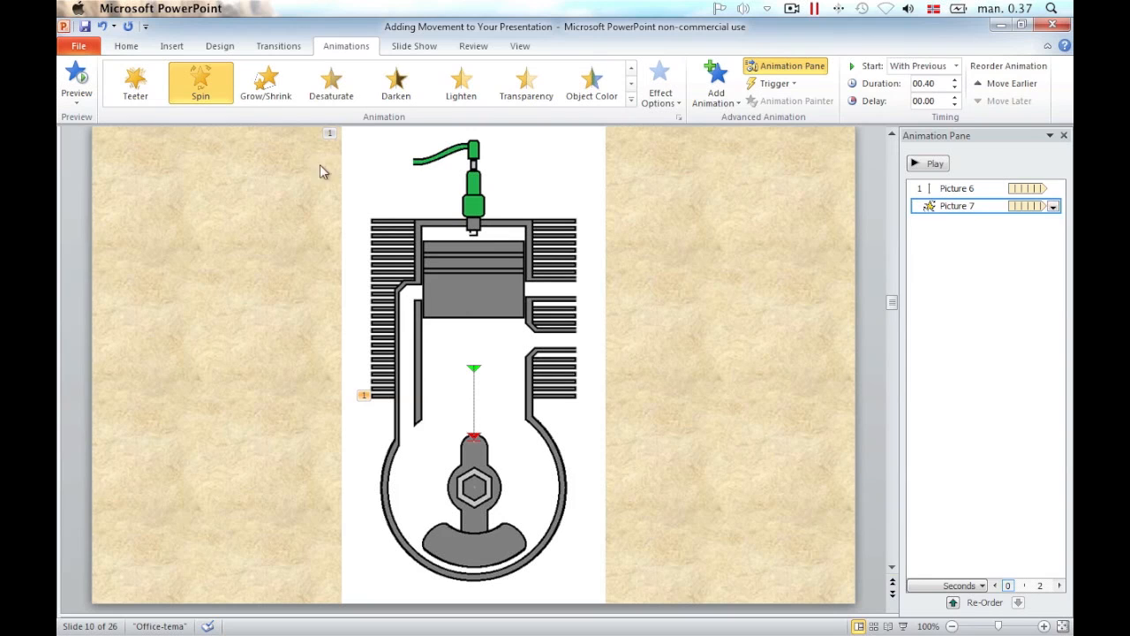
Insert the "Piston shaft" picture from the MS Paint Drawings folder onto the slide.
{"action": "left_click", "coordinate": [172, 46]}
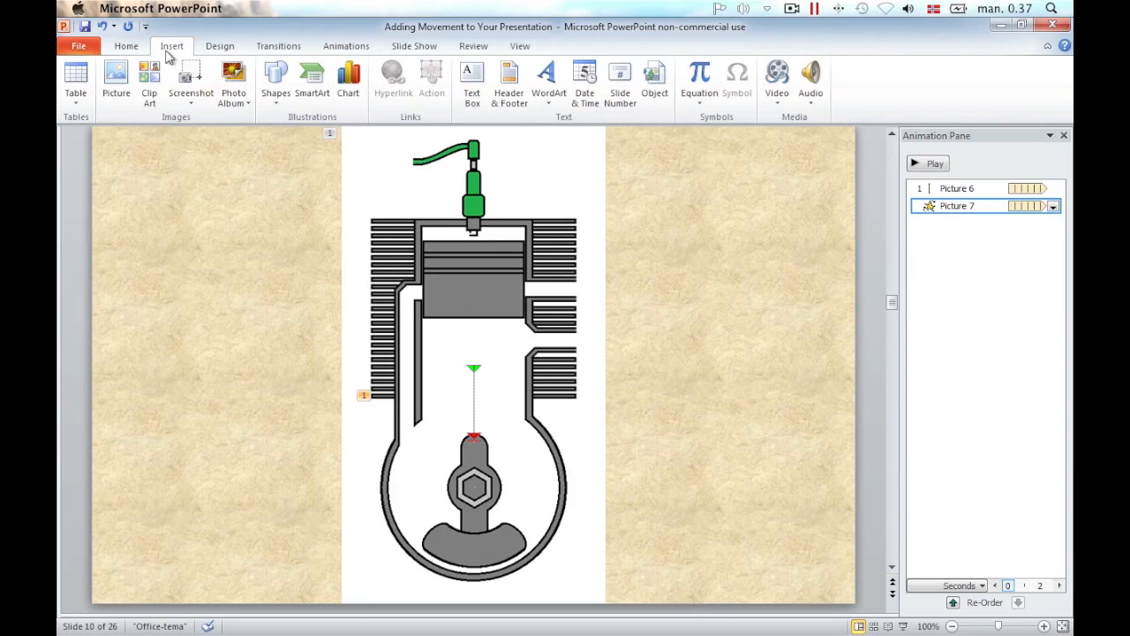
{"action": "left_click", "coordinate": [117, 79]}
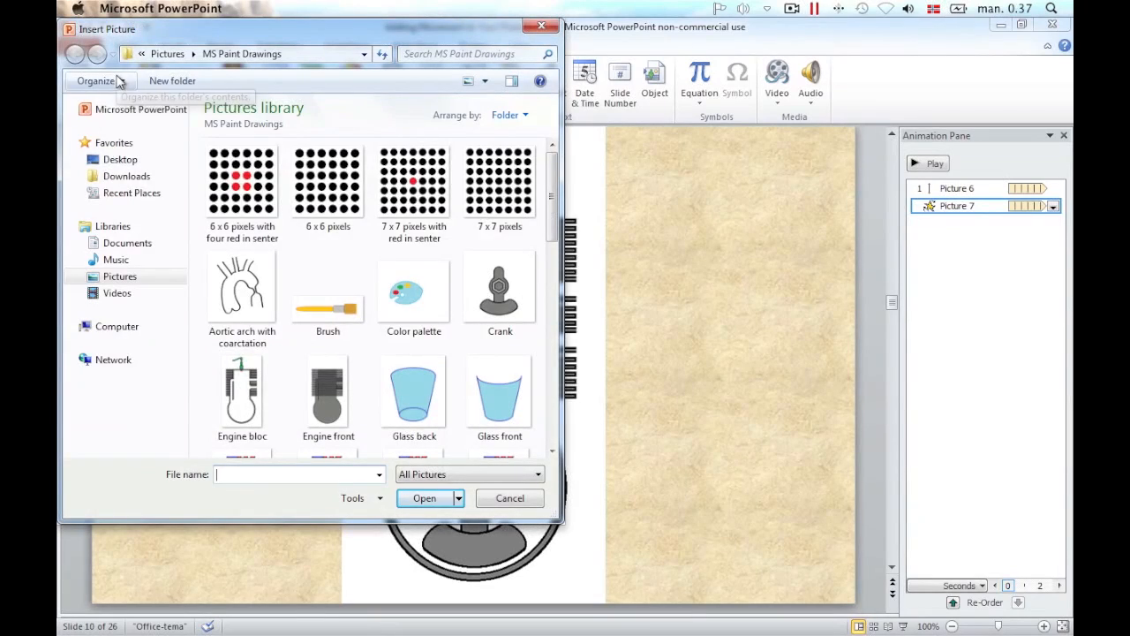
{"action": "left_click_drag", "start_coordinate": [553, 207], "coordinate": [555, 364]}
{"action": "left_click", "coordinate": [328, 346]}
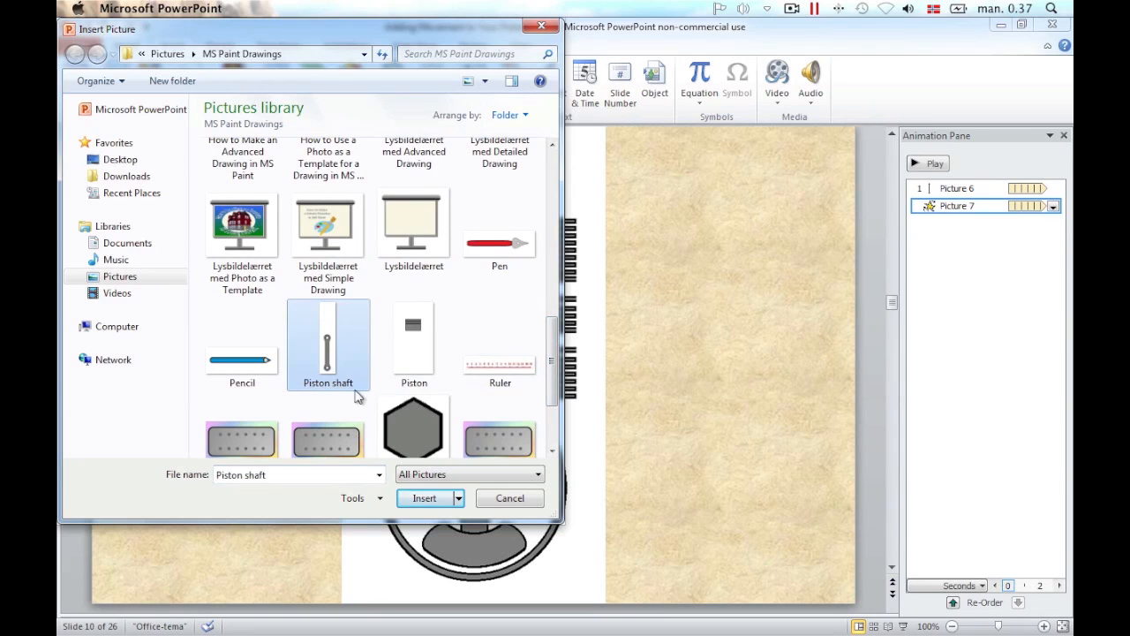
{"action": "left_click", "coordinate": [425, 498]}
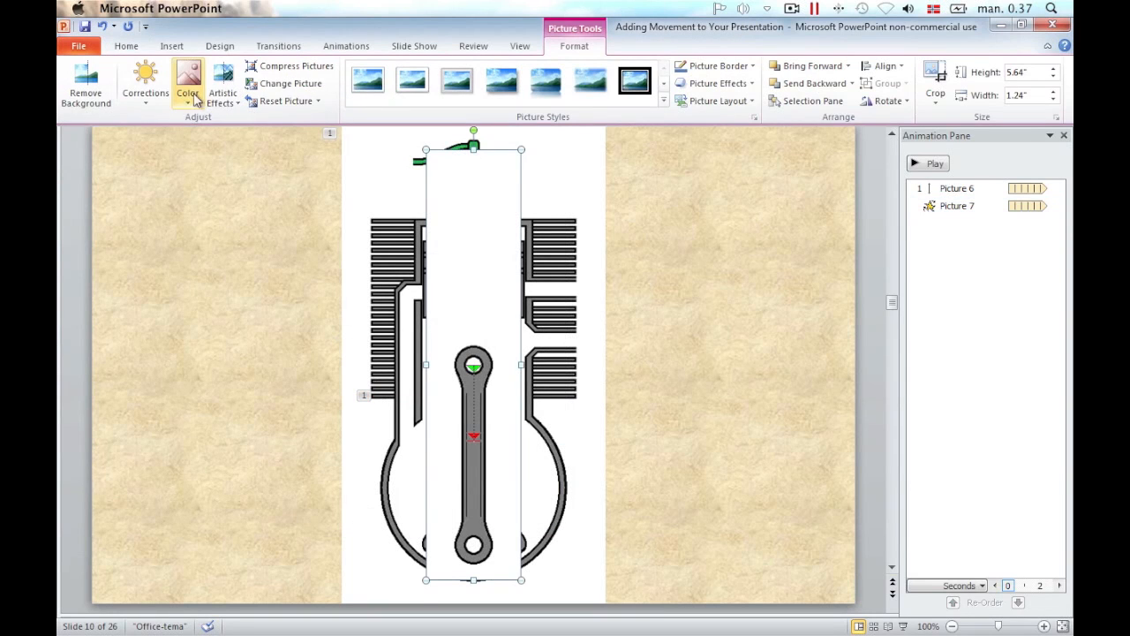
Make the white background of the piston shaft picture transparent.
{"action": "left_click", "coordinate": [189, 88]}
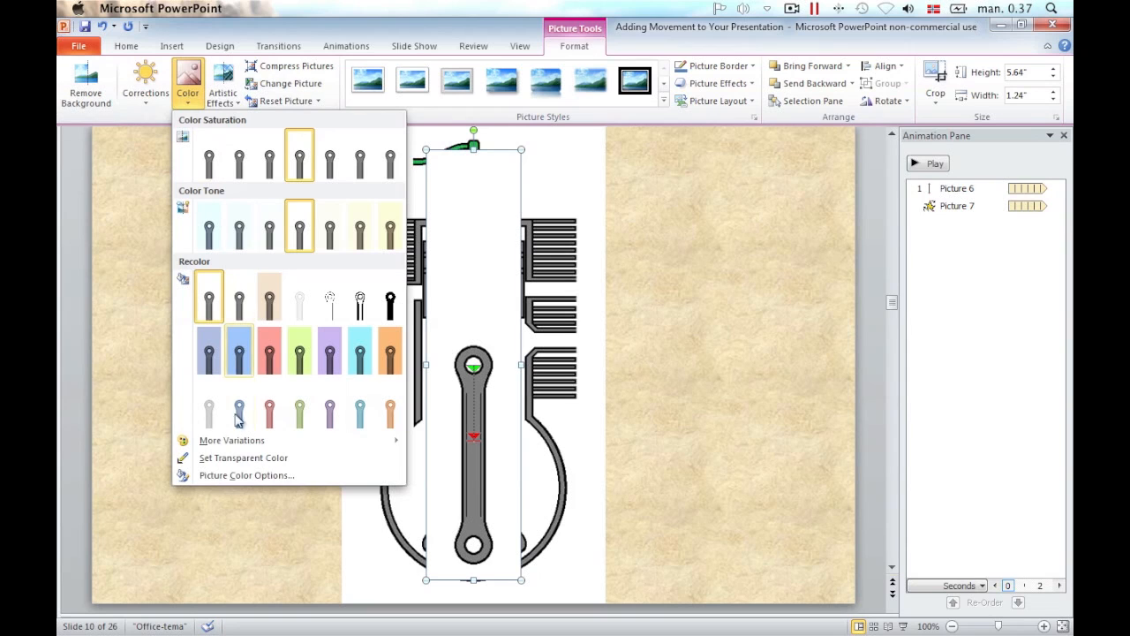
{"action": "left_click", "coordinate": [242, 461]}
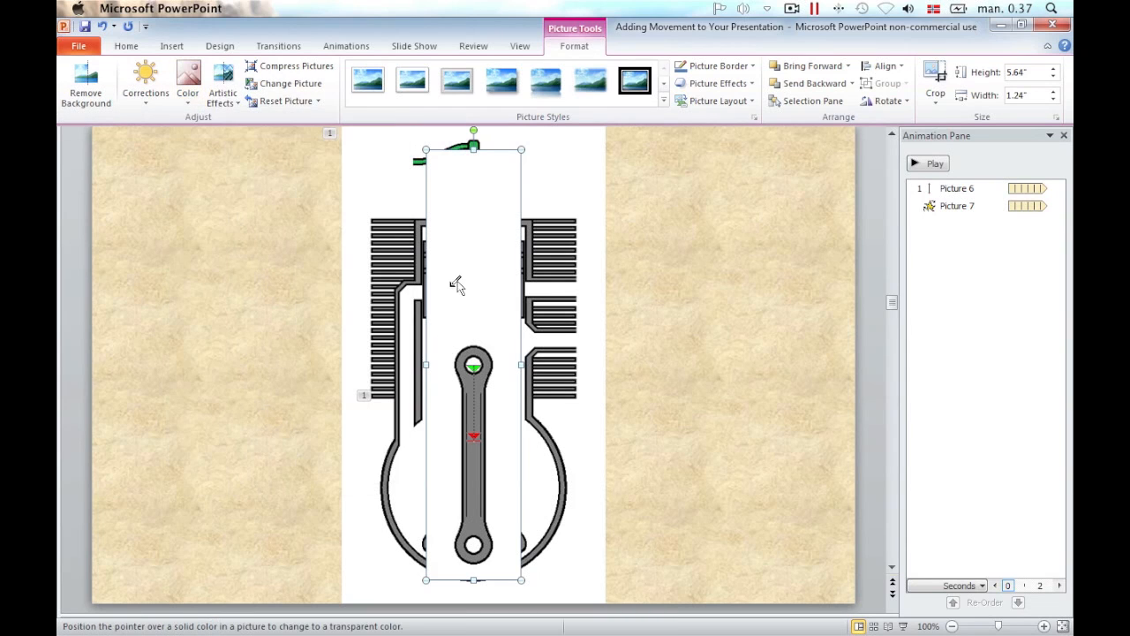
{"action": "left_click", "coordinate": [456, 277]}
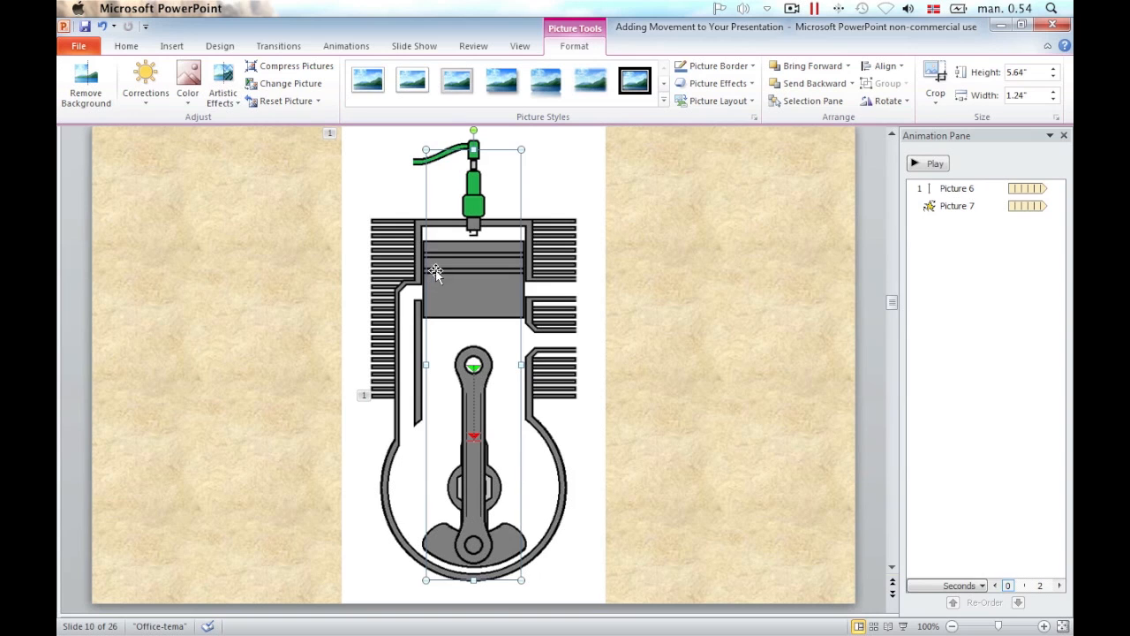
Scale the piston shaft picture to 83% of its original size.
{"action": "right_click", "coordinate": [439, 263]}
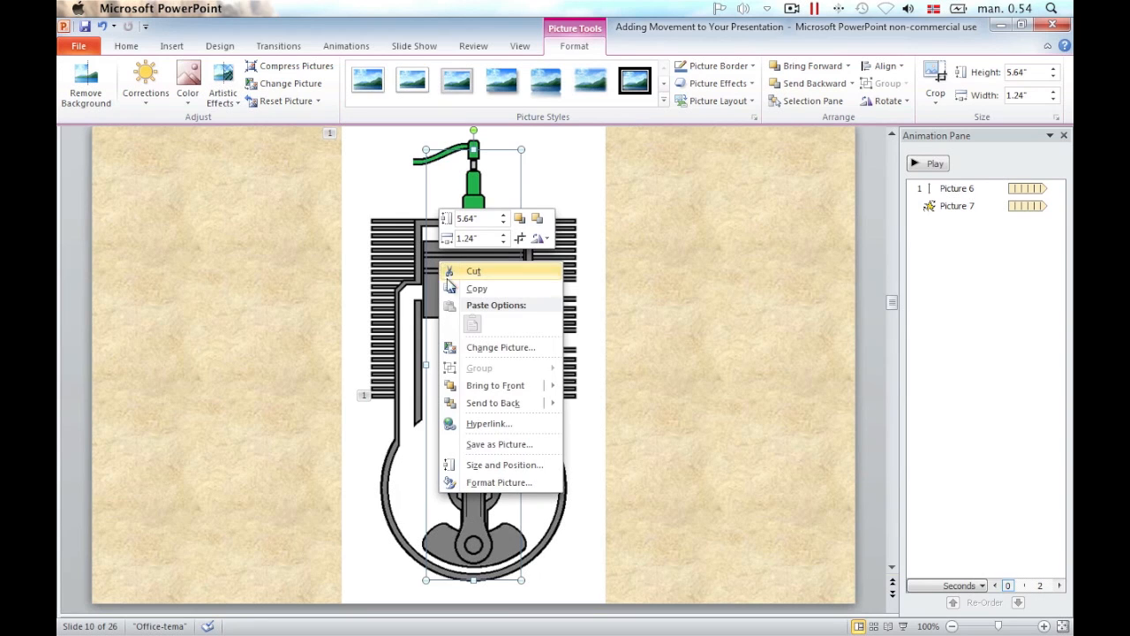
{"action": "left_click", "coordinate": [491, 466]}
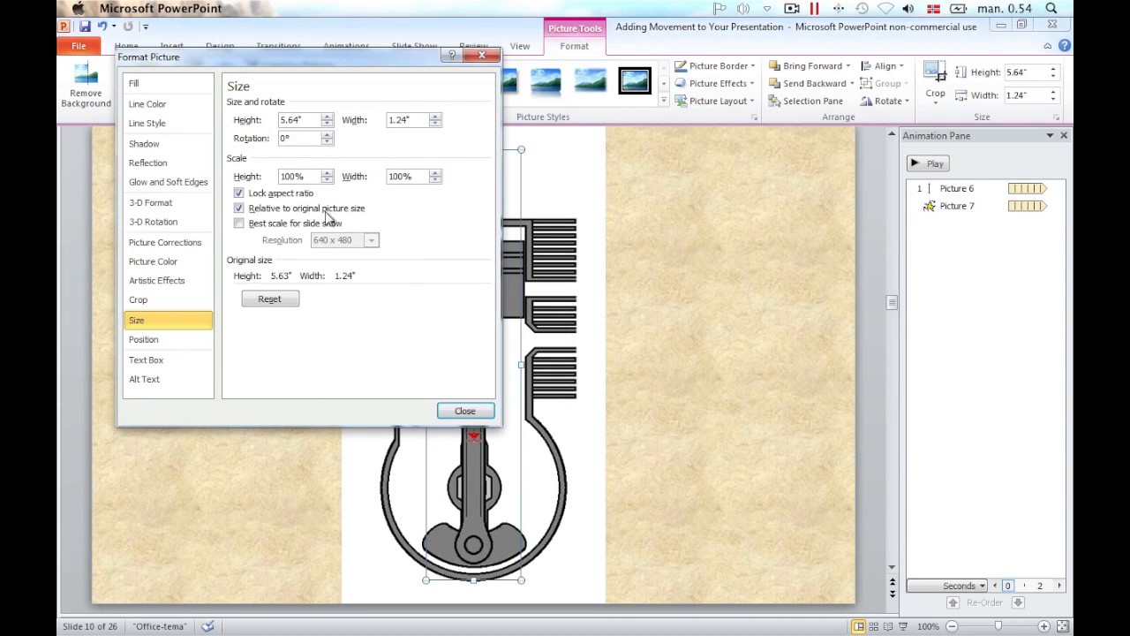
{"action": "left_click_drag", "start_coordinate": [294, 176], "coordinate": [279, 179]}
{"action": "type", "text": "83"}
{"action": "key", "text": "Tab"}
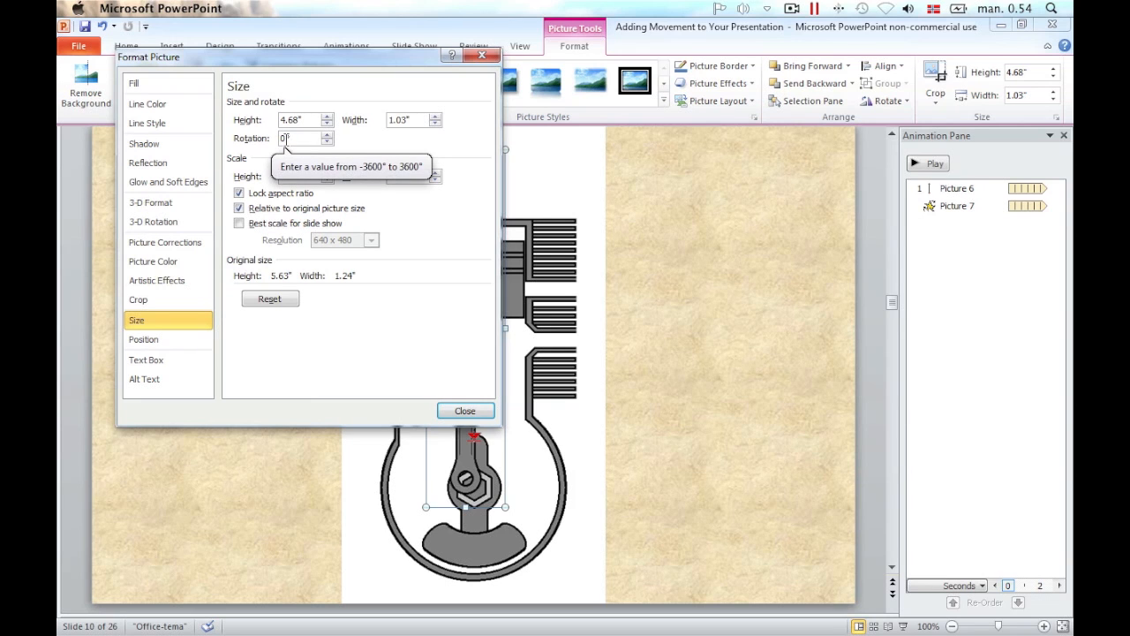
Rotate the piston shaft picture to -14° and move it so its upper hole sits centred on the piston.
{"action": "double_click", "coordinate": [283, 140]}
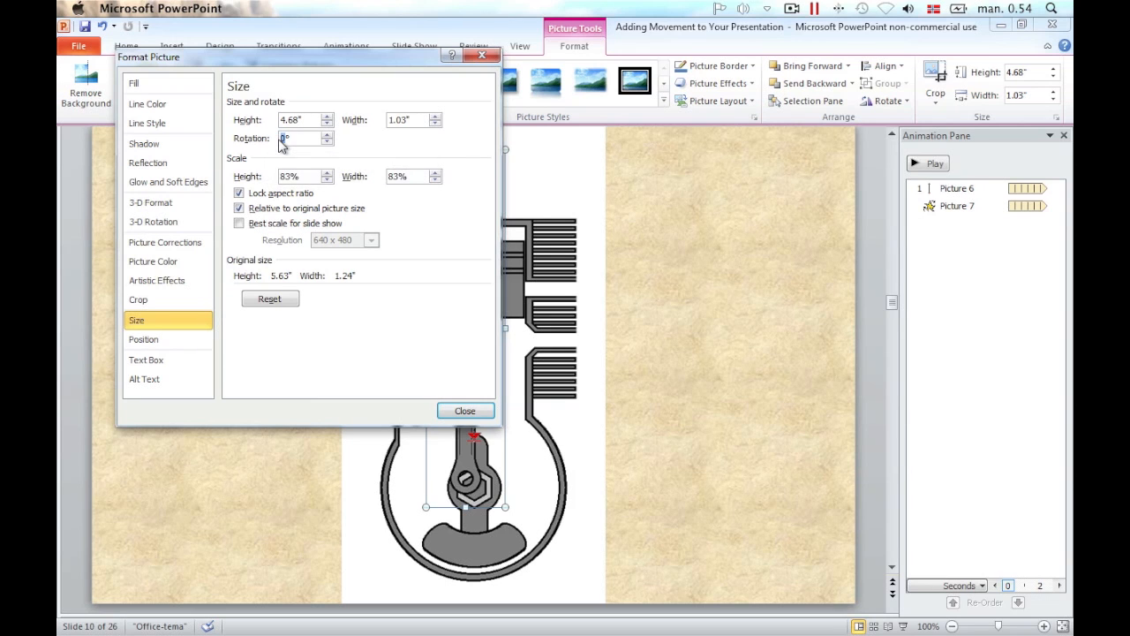
{"action": "type", "text": "-14"}
{"action": "left_click", "coordinate": [465, 411]}
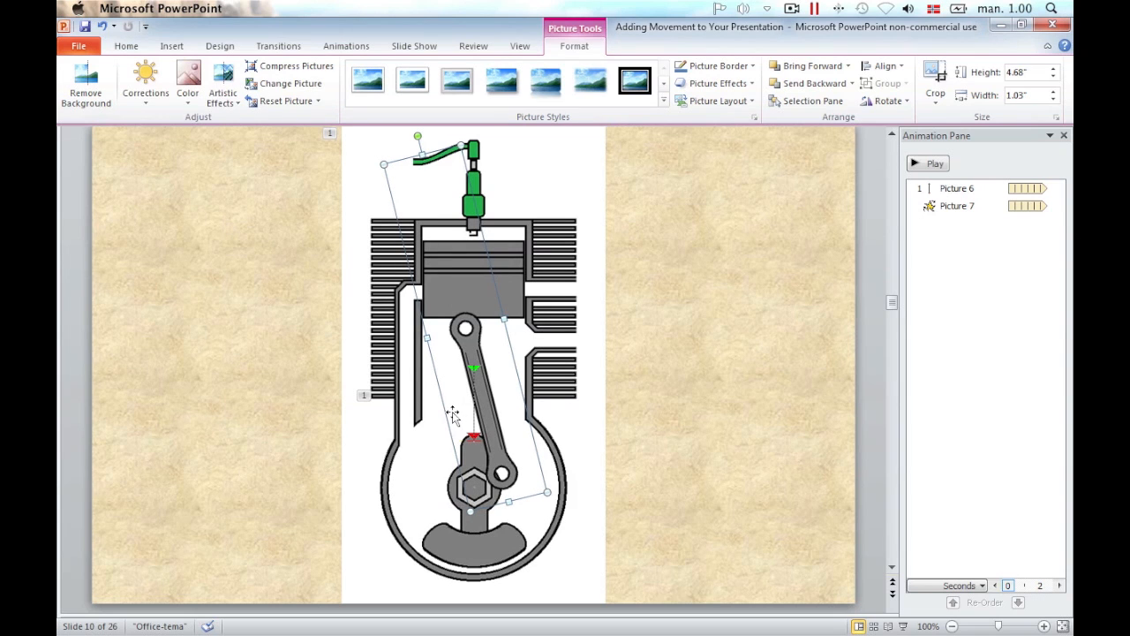
{"action": "left_click_drag", "start_coordinate": [453, 412], "coordinate": [462, 392]}
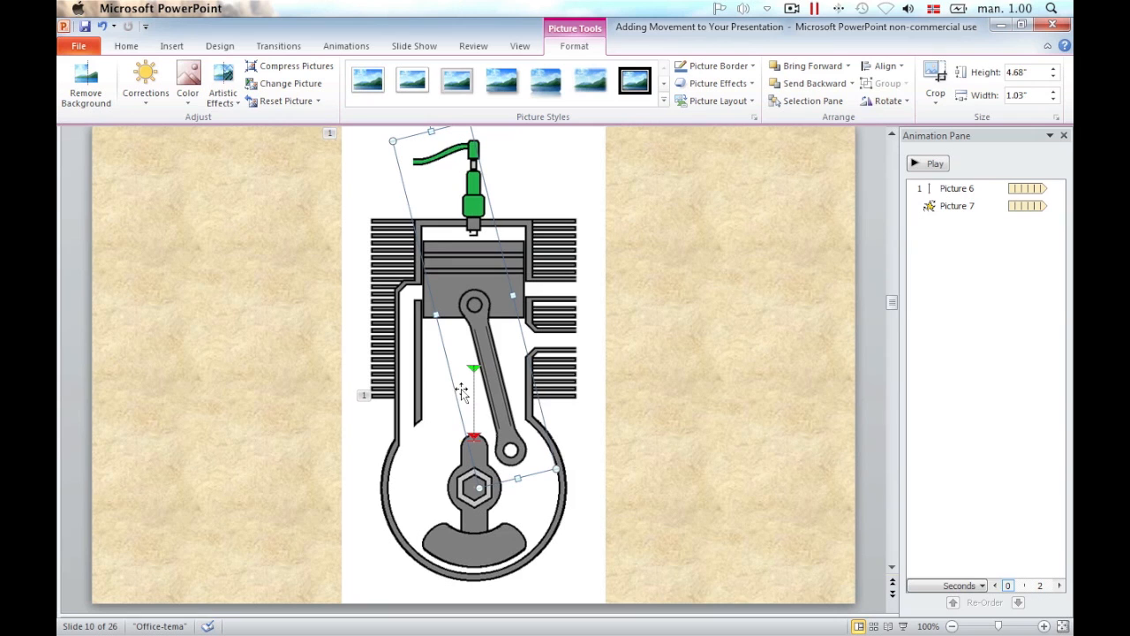
Apply a Lines motion path to the piston shaft, matching the piston's path length and starting at the shaft's upper hole.
{"action": "left_click", "coordinate": [351, 49]}
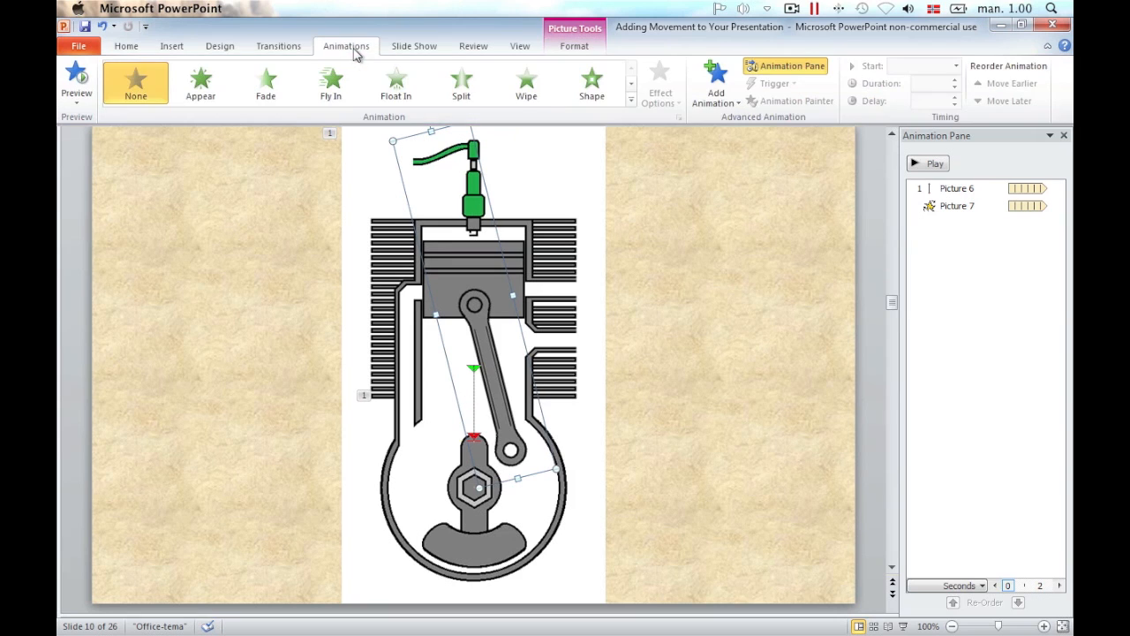
{"action": "left_click", "coordinate": [632, 100]}
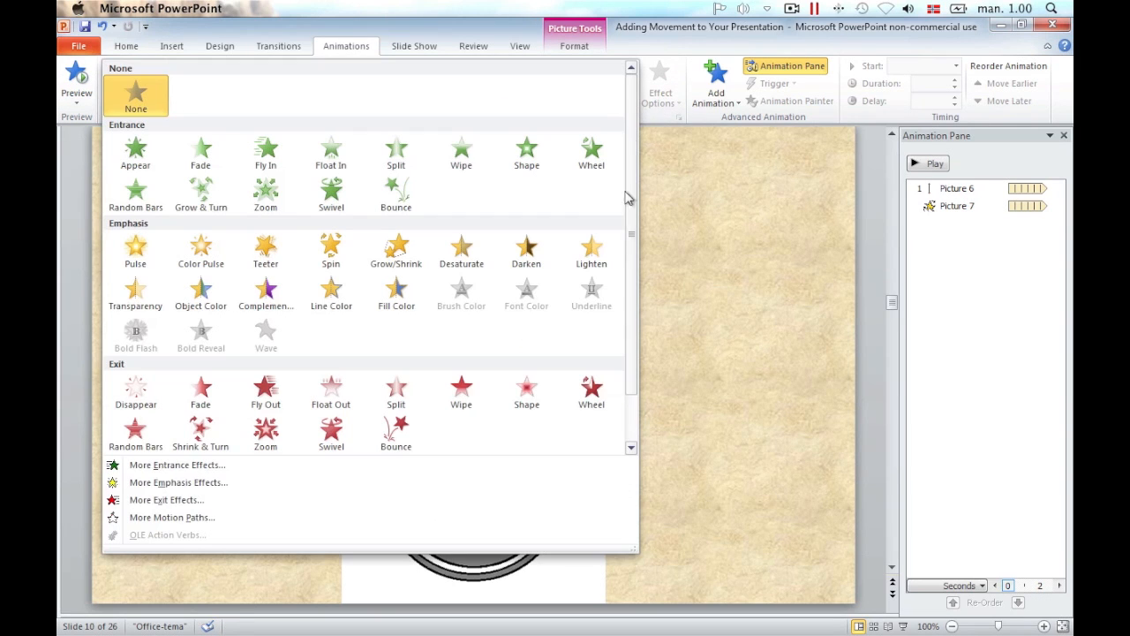
{"action": "scroll", "coordinate": [630, 425], "scroll_direction": "down", "scroll_amount": 1}
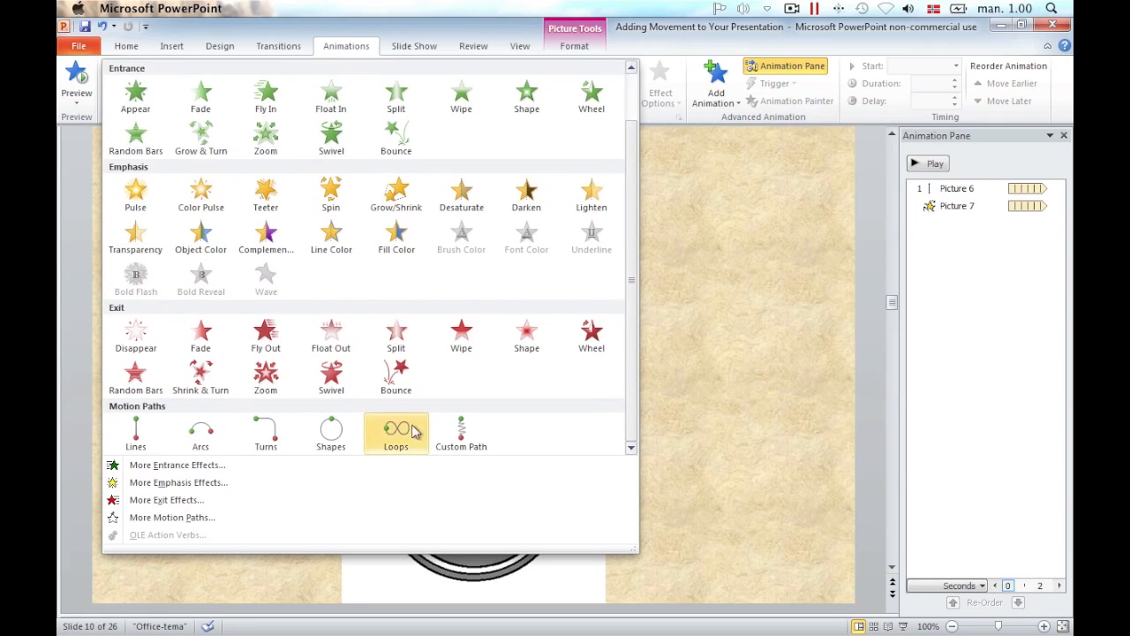
{"action": "left_click", "coordinate": [137, 433]}
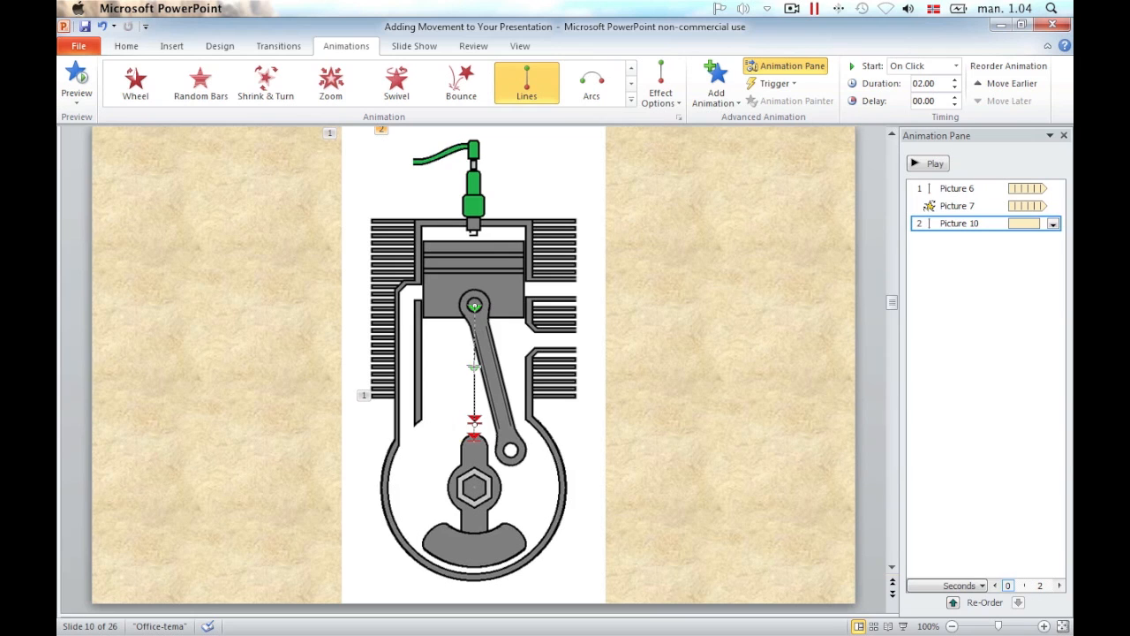
{"action": "left_click_drag", "start_coordinate": [475, 367], "coordinate": [474, 364]}
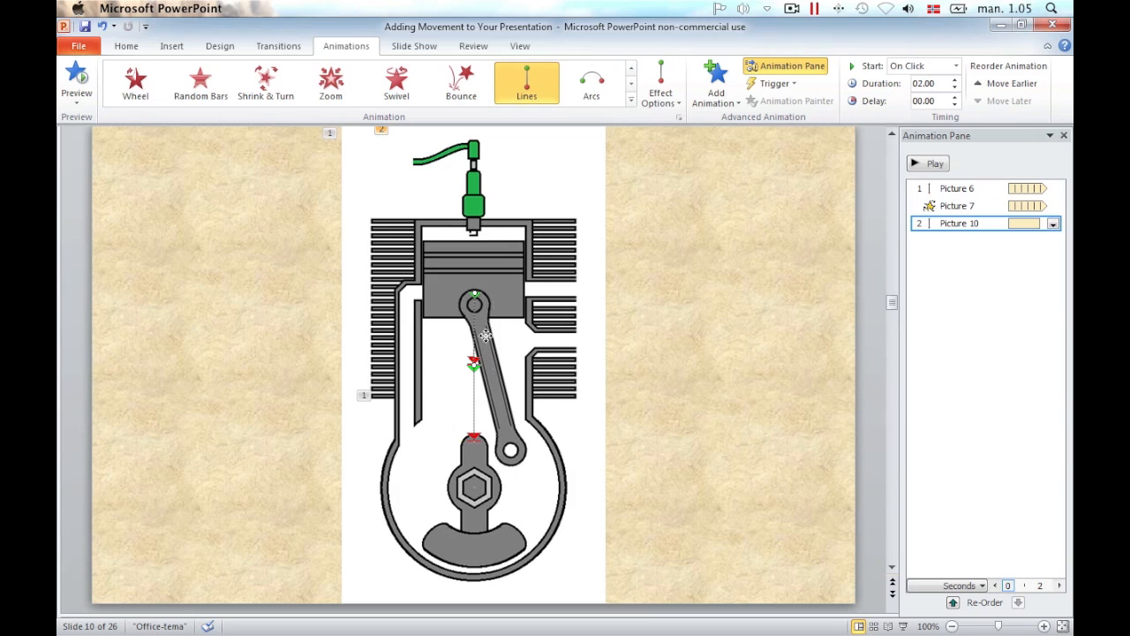
{"action": "mouse_move", "coordinate": [477, 411]}
{"action": "left_mouse_down"}
{"action": "mouse_move", "coordinate": [489, 410]}
{"action": "mouse_move", "coordinate": [487, 441]}
{"action": "left_mouse_up"}
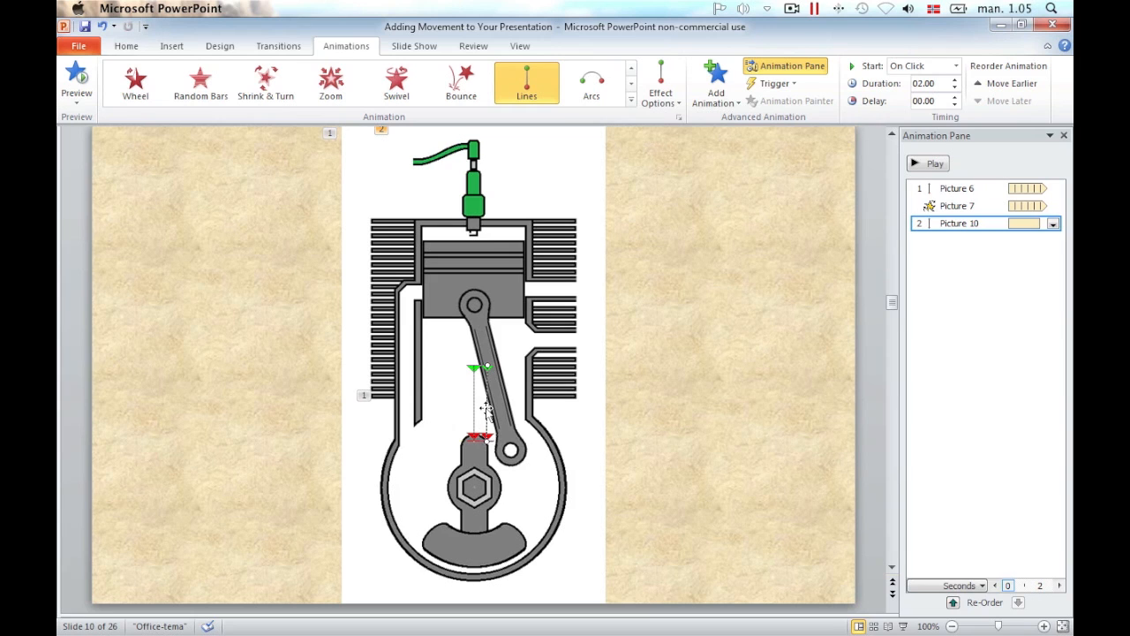
{"action": "left_click_drag", "start_coordinate": [475, 352], "coordinate": [475, 352]}
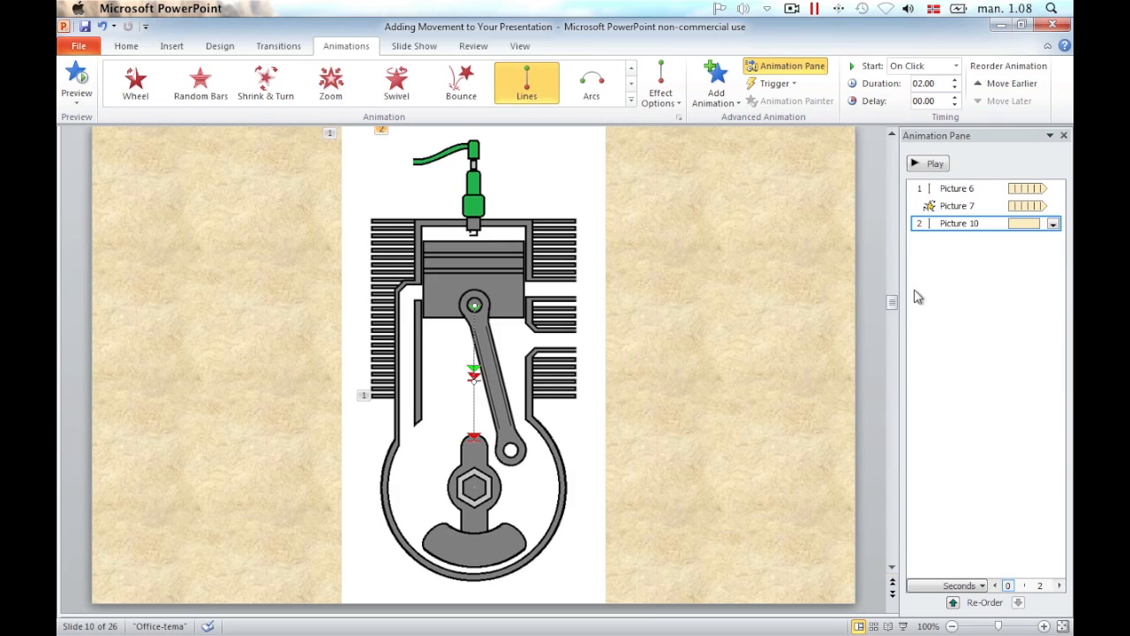
Turn on auto-reverse for the piston shaft's downward motion path.
{"action": "left_click", "coordinate": [1054, 226]}
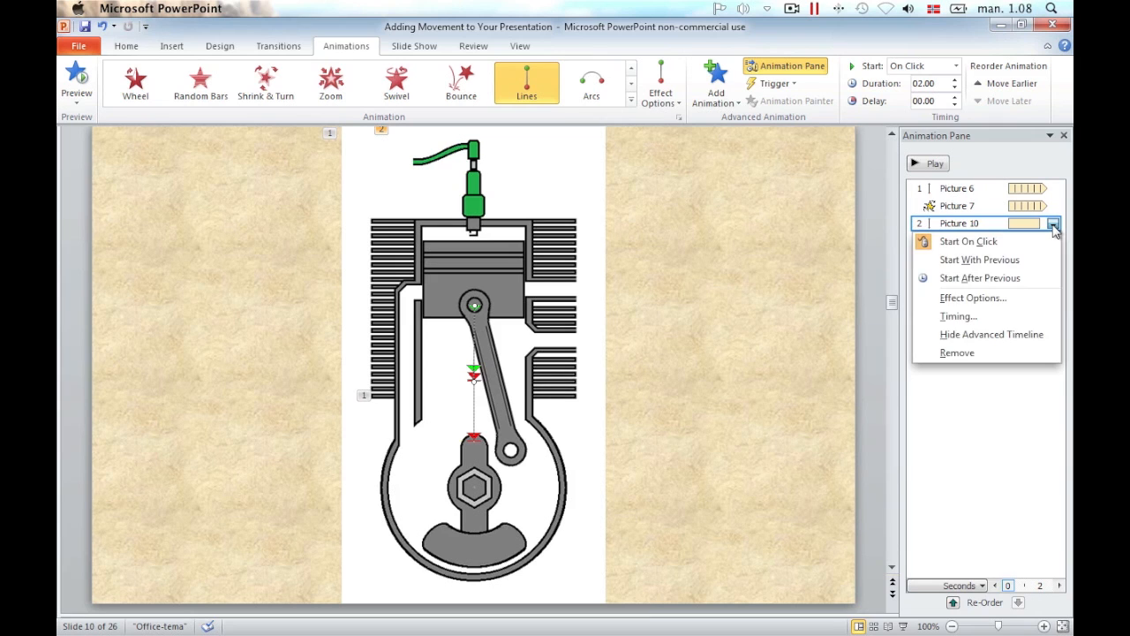
{"action": "left_click", "coordinate": [1027, 305]}
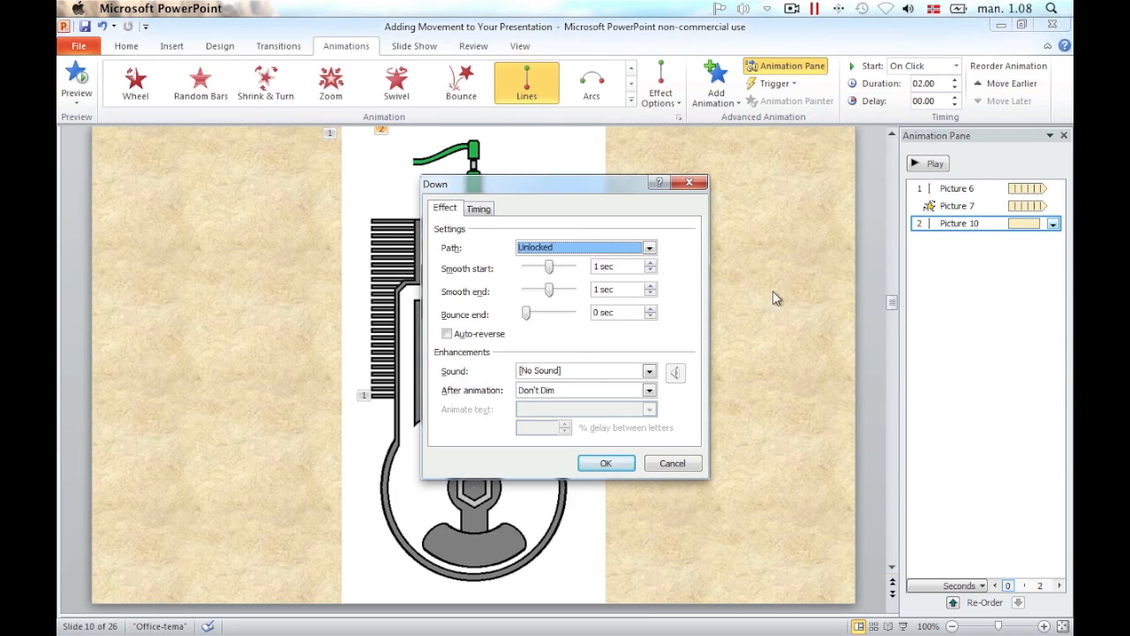
{"action": "left_click", "coordinate": [447, 334]}
Set the shaft's motion path timing to start With Previous, last 0.2 seconds and repeat Until End of Slide.
{"action": "left_click", "coordinate": [479, 208]}
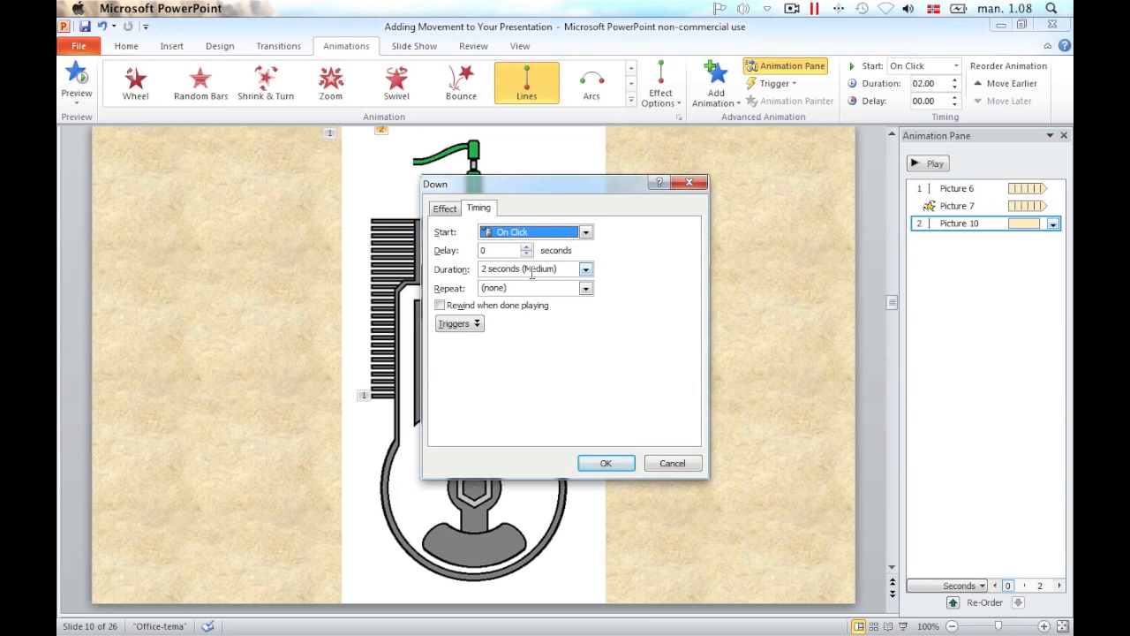
{"action": "triple_click", "coordinate": [527, 270]}
{"action": "type", "text": "0.2"}
{"action": "left_click", "coordinate": [585, 231]}
{"action": "left_click", "coordinate": [530, 257]}
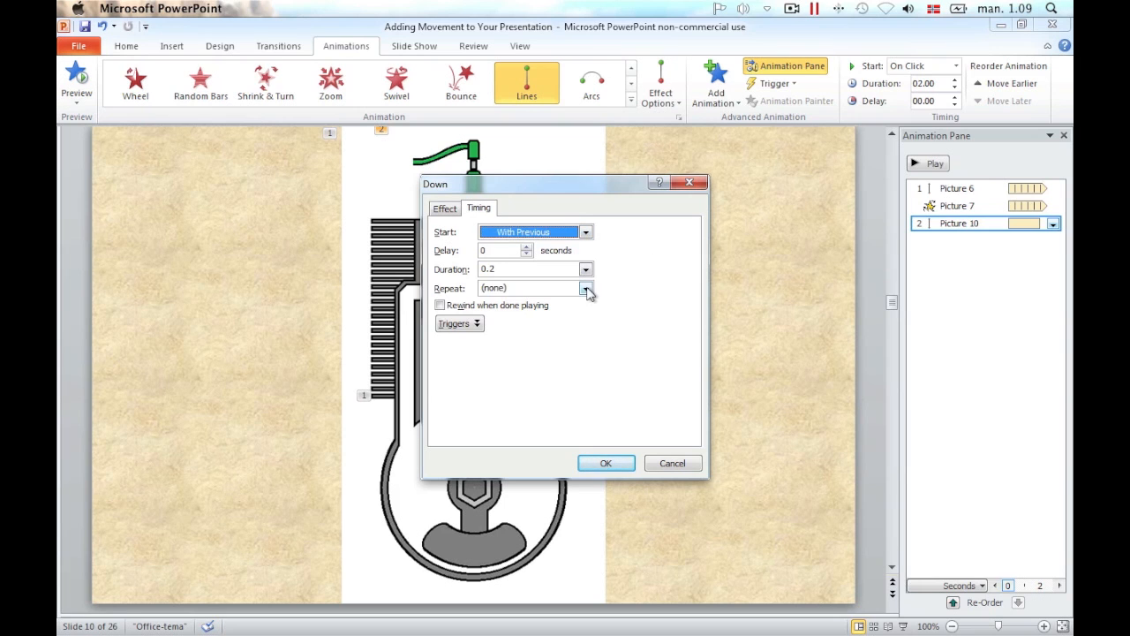
{"action": "left_click", "coordinate": [586, 289]}
{"action": "left_click", "coordinate": [530, 377]}
{"action": "left_click", "coordinate": [606, 463]}
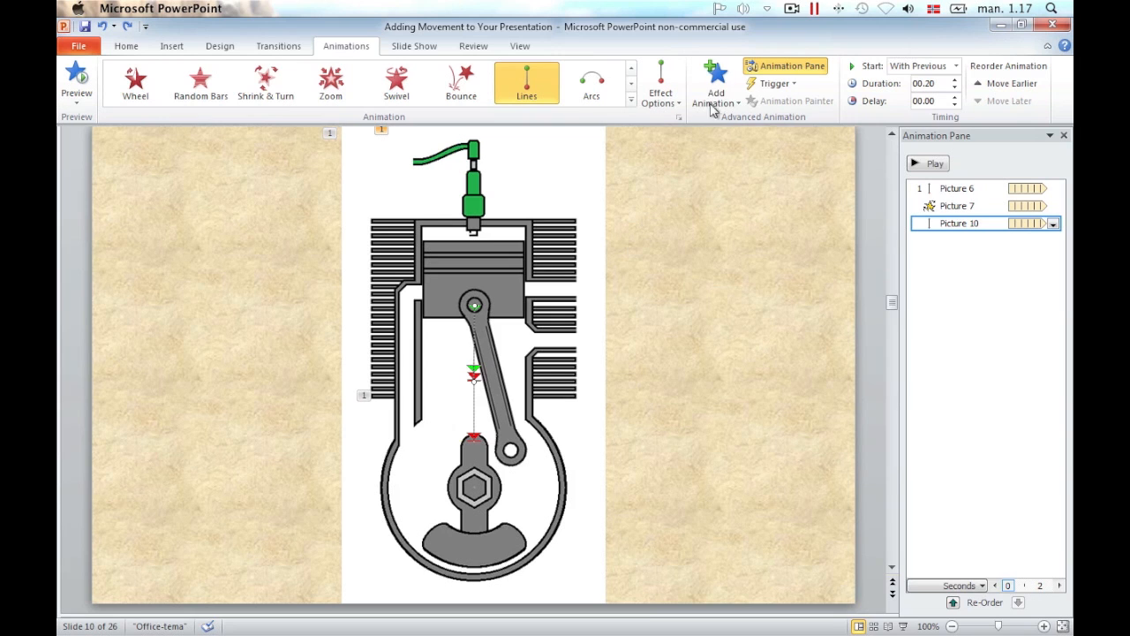
Add a Spin animation to the piston shaft with a custom amount of 28° clockwise and auto-reverse turned on.
{"action": "left_click", "coordinate": [716, 87]}
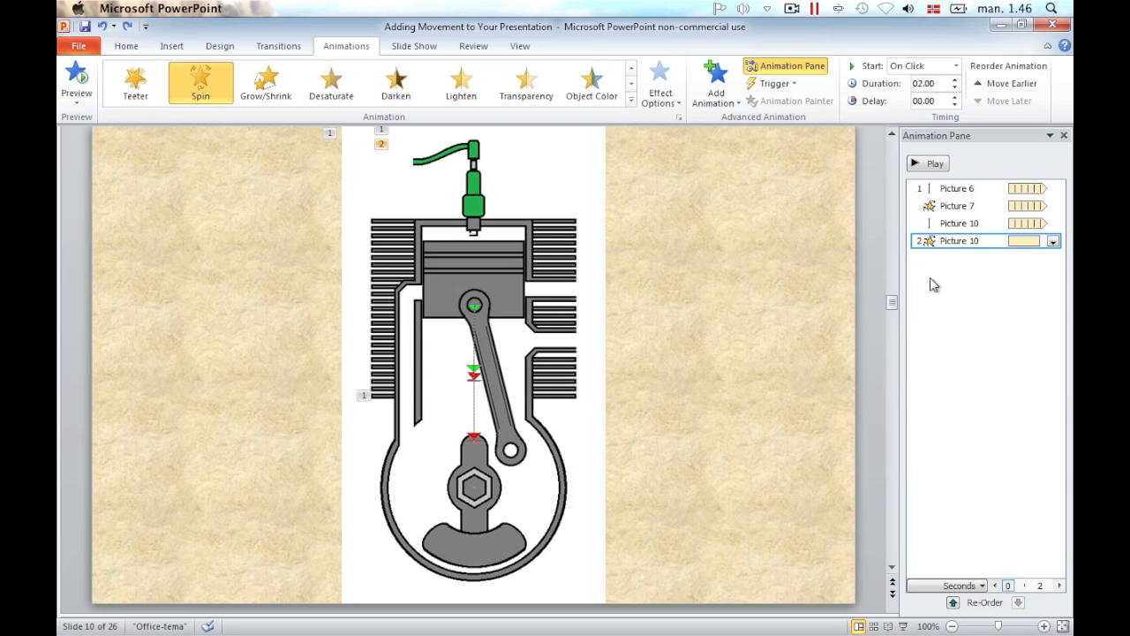
{"action": "left_click", "coordinate": [1053, 241]}
{"action": "left_click", "coordinate": [1015, 315]}
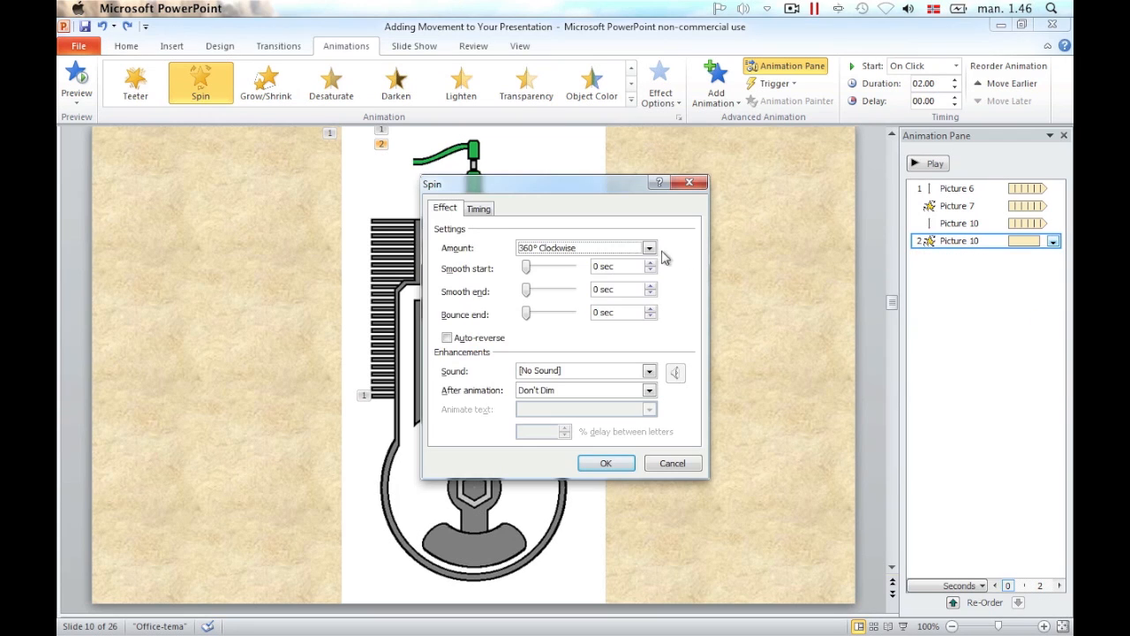
{"action": "left_click", "coordinate": [649, 250]}
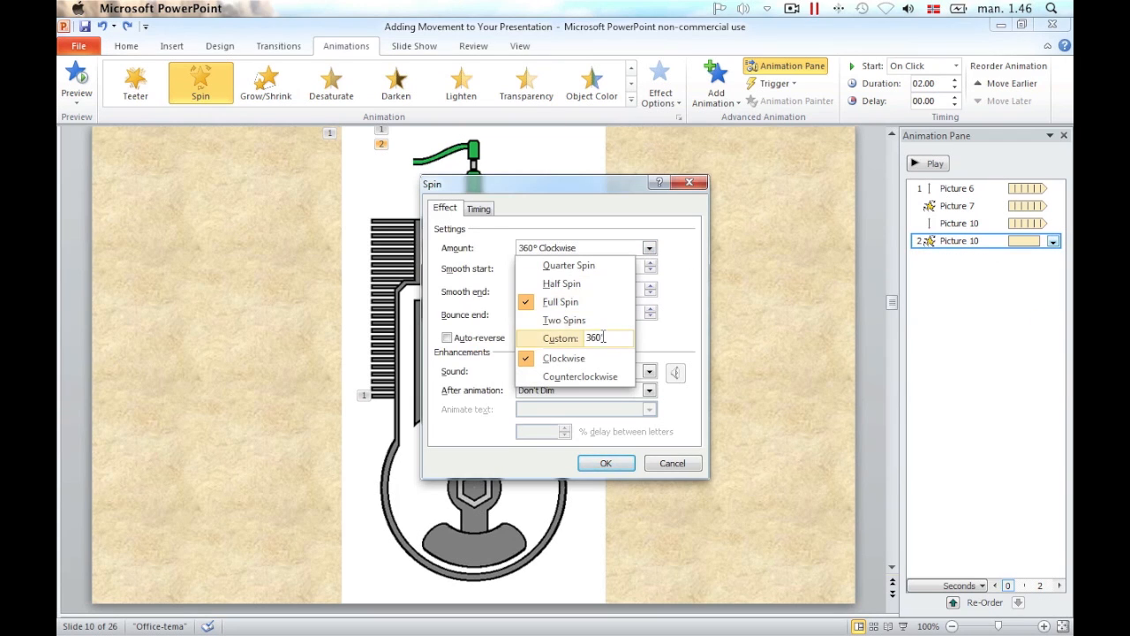
{"action": "left_click_drag", "start_coordinate": [601, 337], "coordinate": [586, 338]}
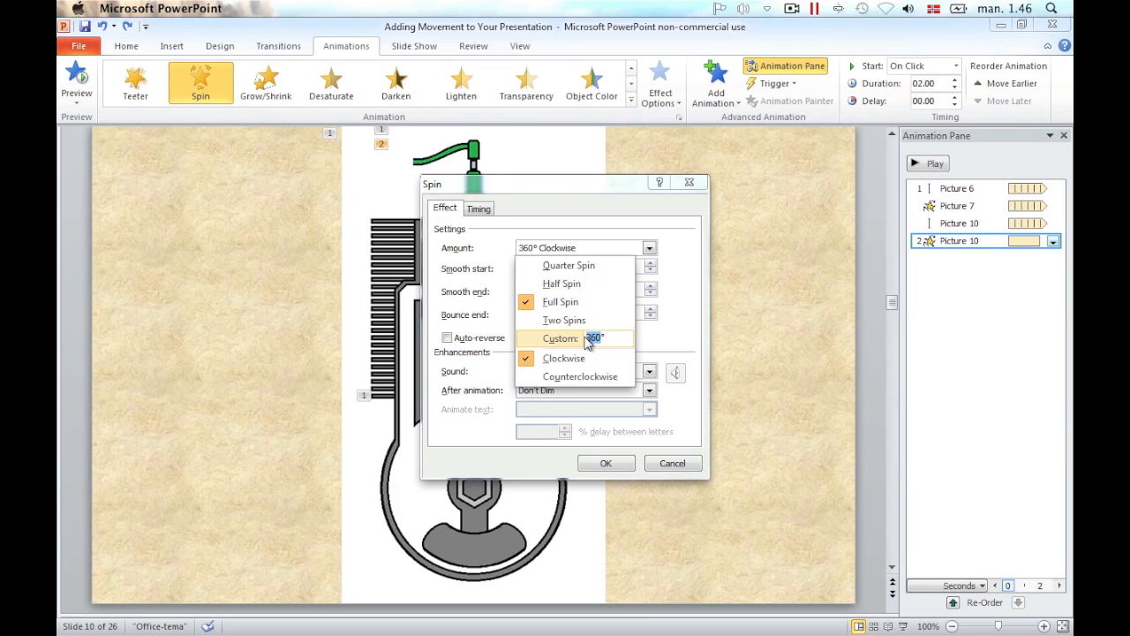
{"action": "type", "text": "28"}
{"action": "key", "text": "Return"}
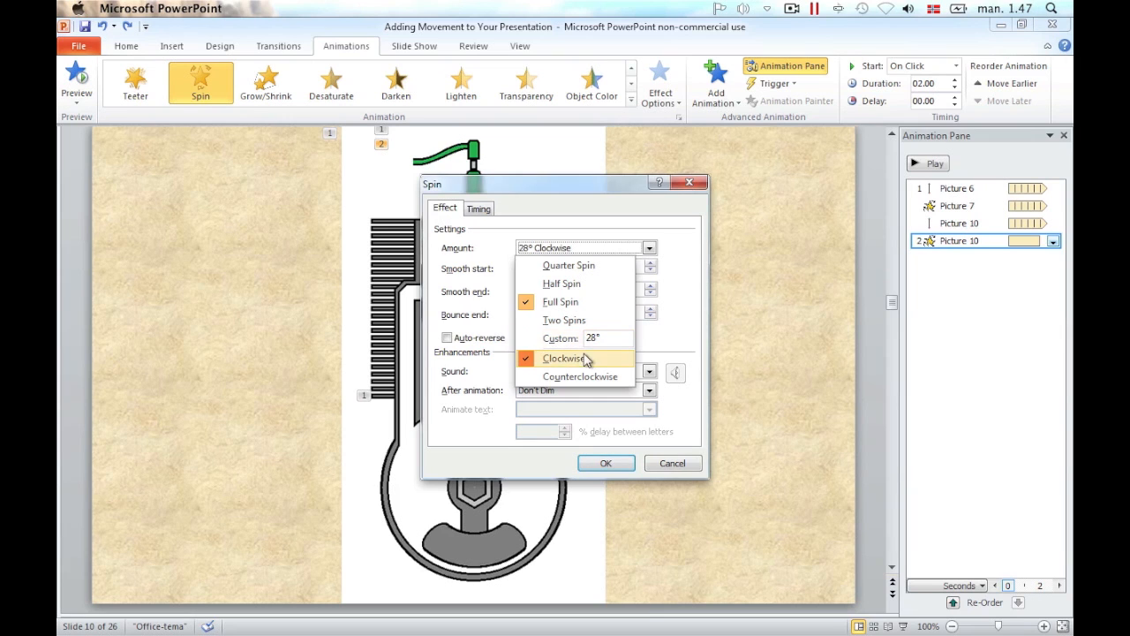
{"action": "left_click", "coordinate": [589, 362]}
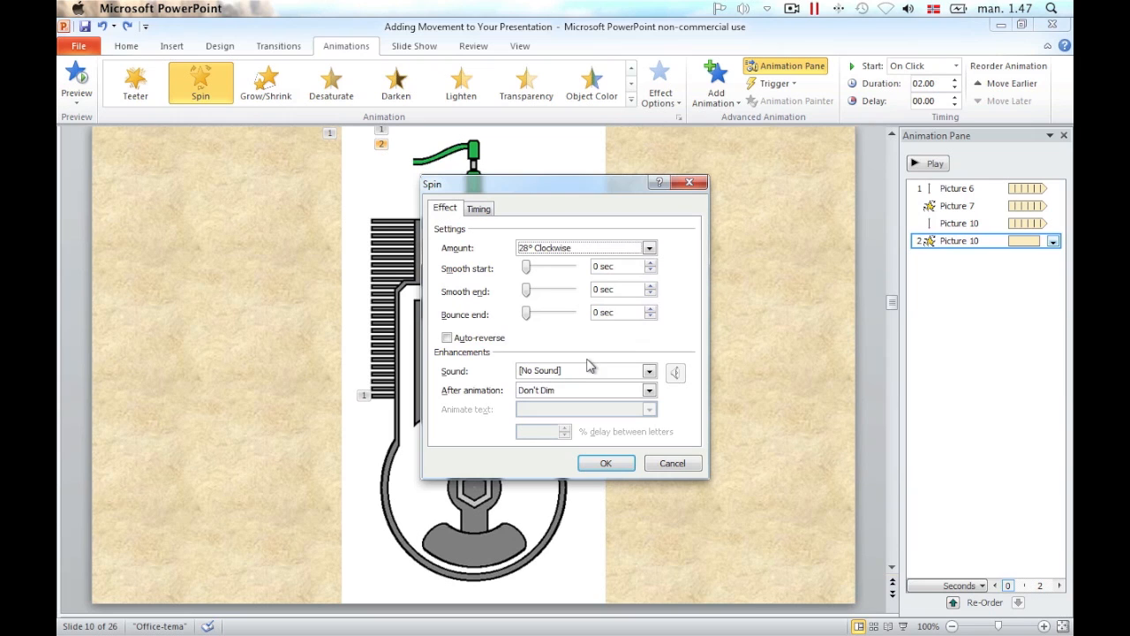
{"action": "left_click", "coordinate": [447, 338]}
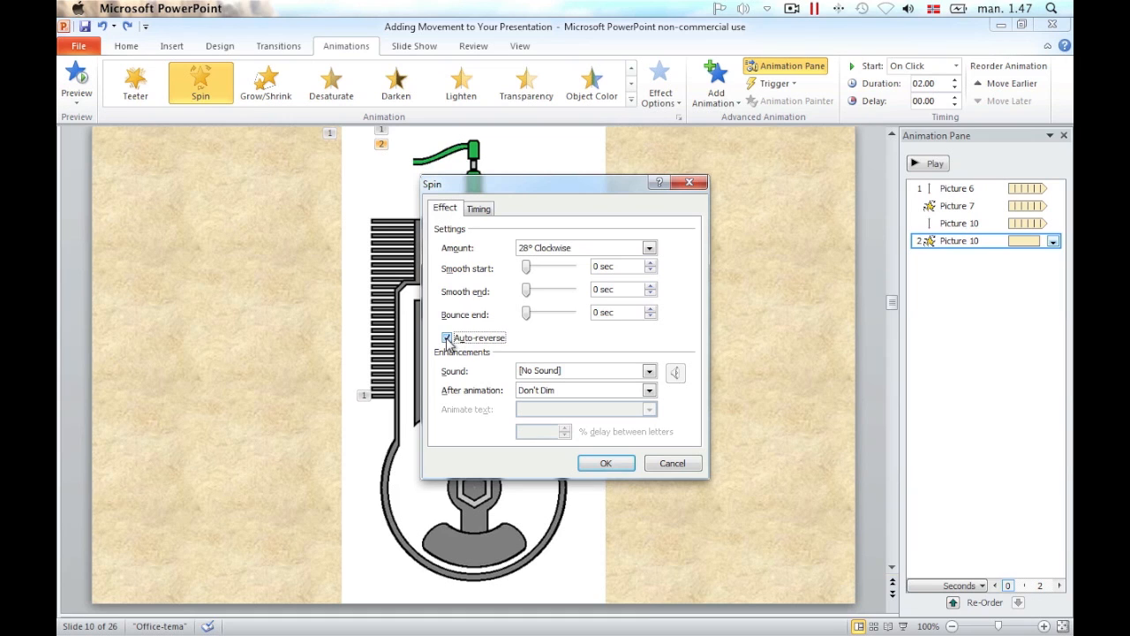
Set the shaft's Spin timing to start With Previous, delay 0.1 seconds, duration 0.2 seconds and repeat Until End of Slide.
{"action": "left_click", "coordinate": [478, 210]}
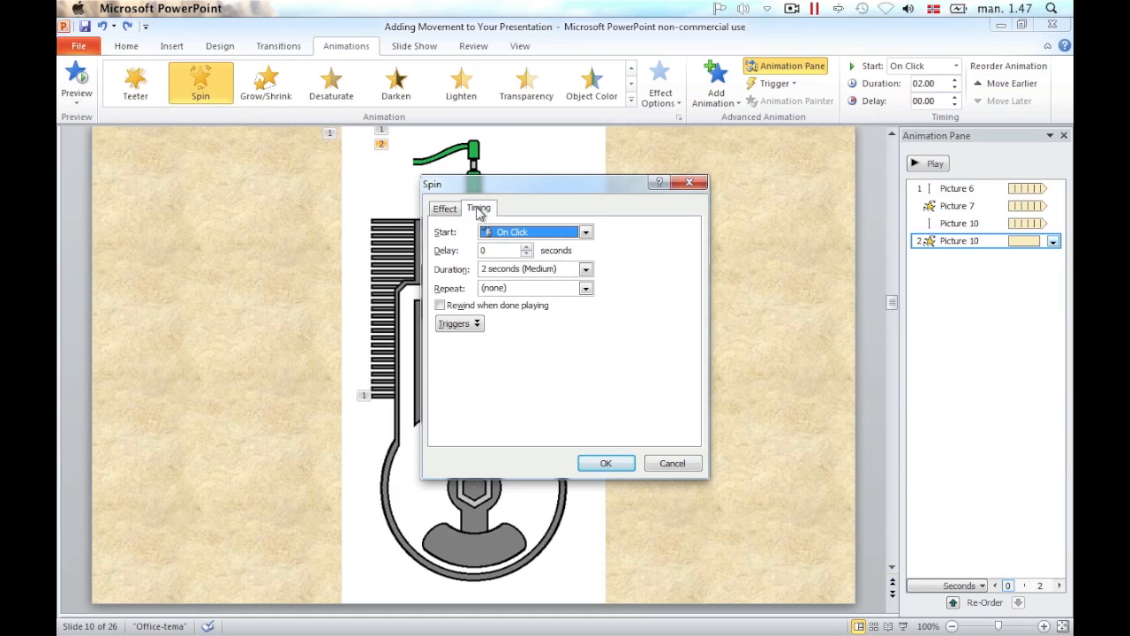
{"action": "left_click", "coordinate": [585, 232]}
{"action": "left_click", "coordinate": [574, 260]}
{"action": "left_click", "coordinate": [488, 250]}
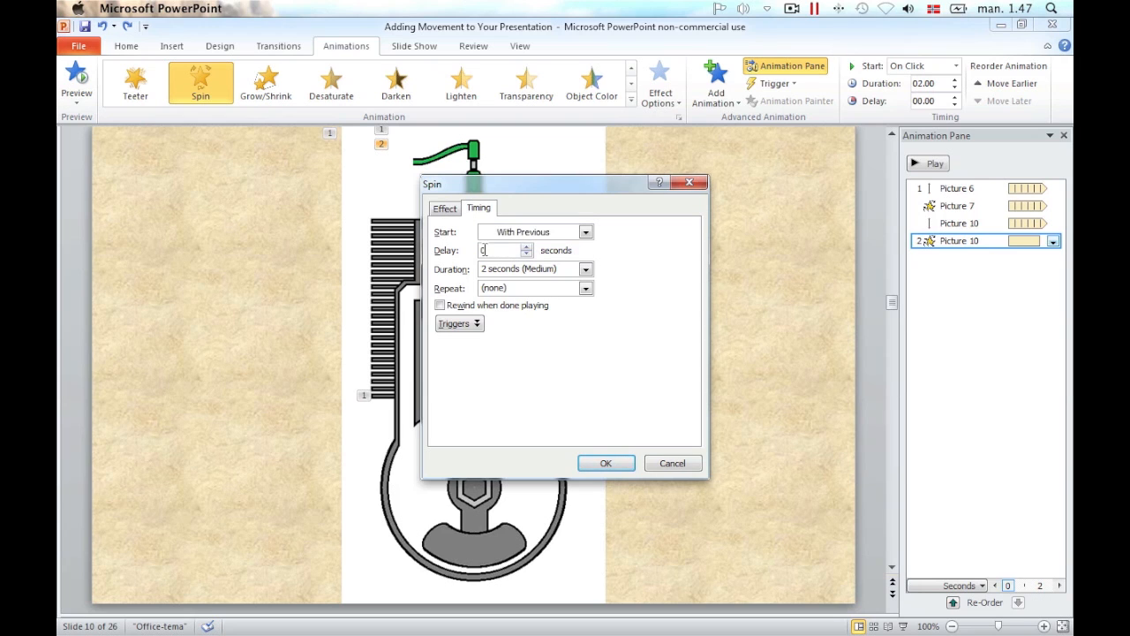
{"action": "type", "text": "0.1"}
{"action": "left_click", "coordinate": [562, 269]}
{"action": "type", "text": "0"}
{"action": "left_click", "coordinate": [585, 287]}
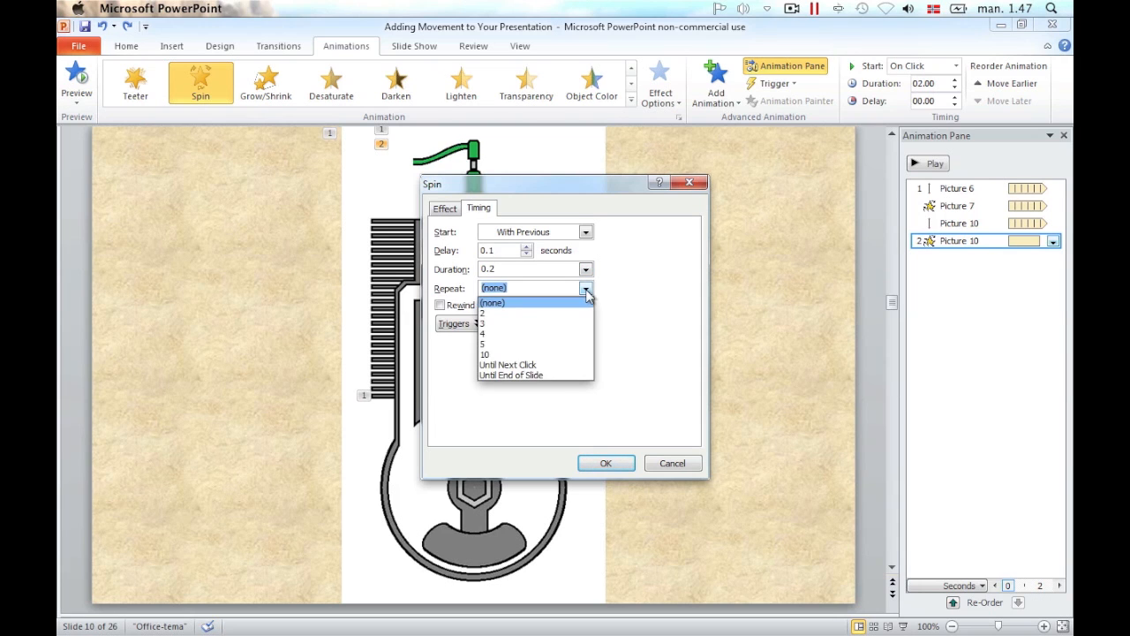
{"action": "left_click", "coordinate": [557, 375]}
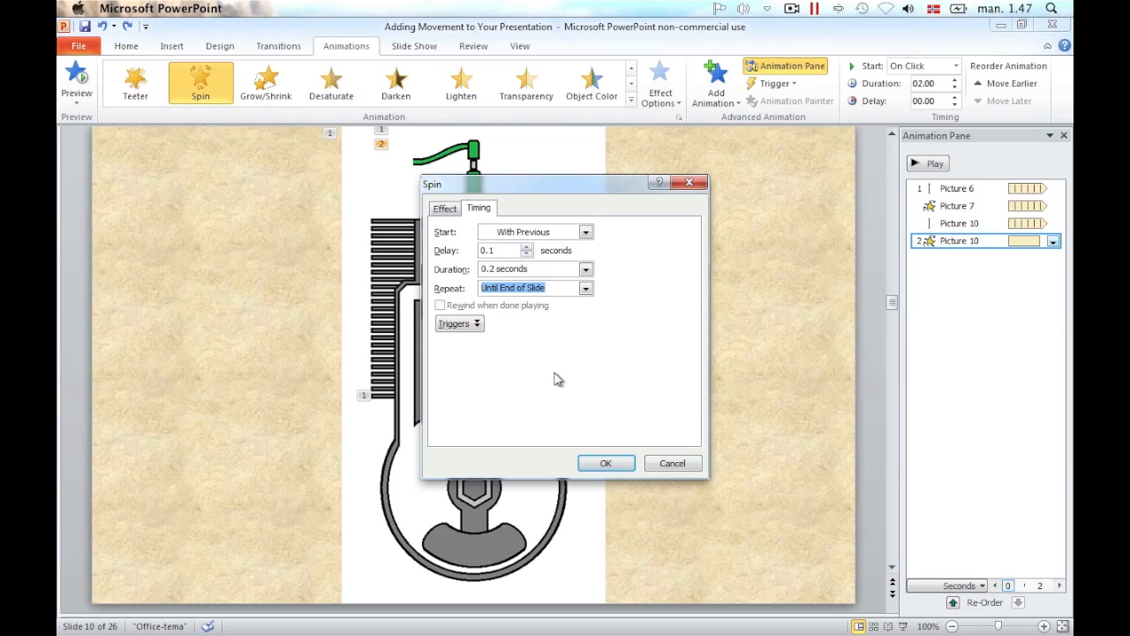
Set the shaft Spin effect's smooth start and smooth end to 0.1 sec each and apply the settings.
{"action": "left_click", "coordinate": [446, 209]}
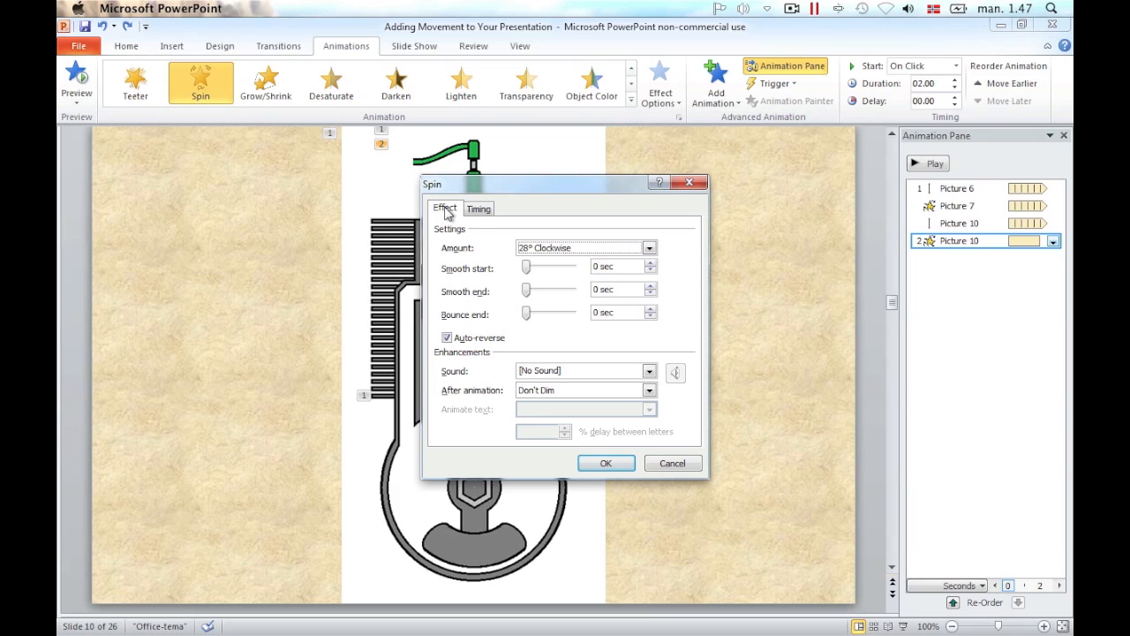
{"action": "double_click", "coordinate": [597, 266]}
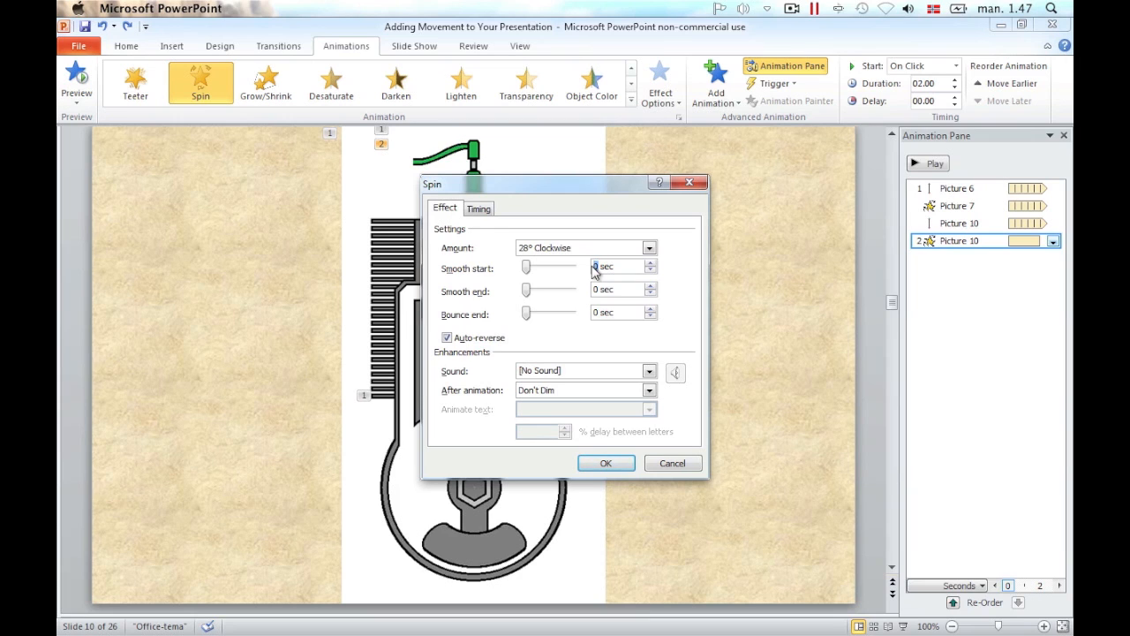
{"action": "type", "text": "0.1"}
{"action": "key", "text": "Tab"}
{"action": "key", "text": "Tab"}
{"action": "type", "text": "0.1"}
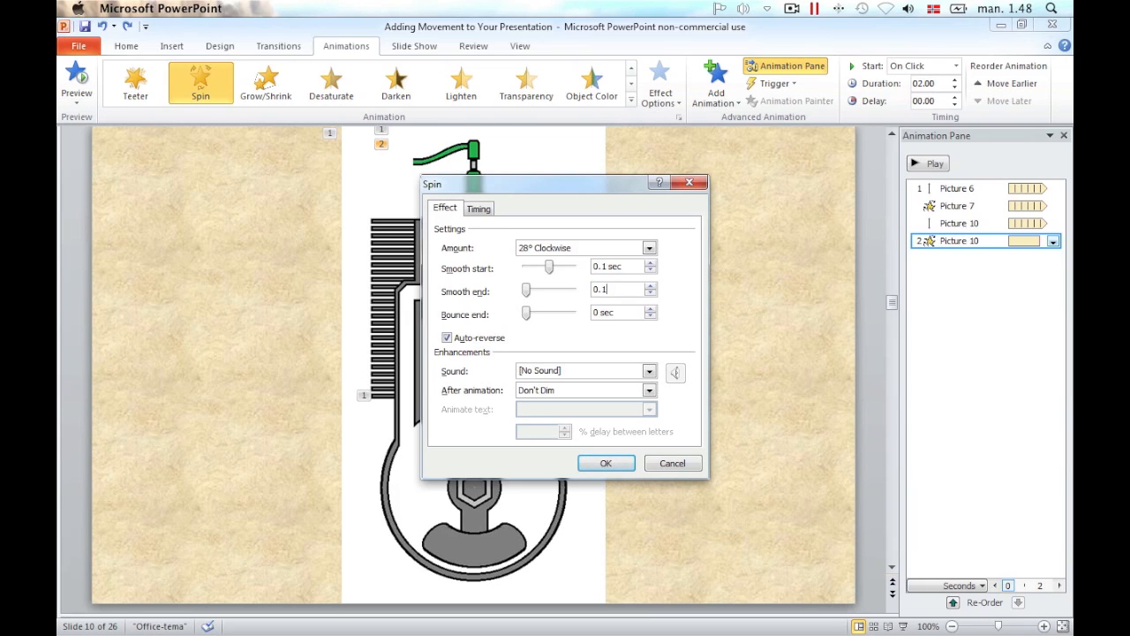
{"action": "key", "text": "Tab"}
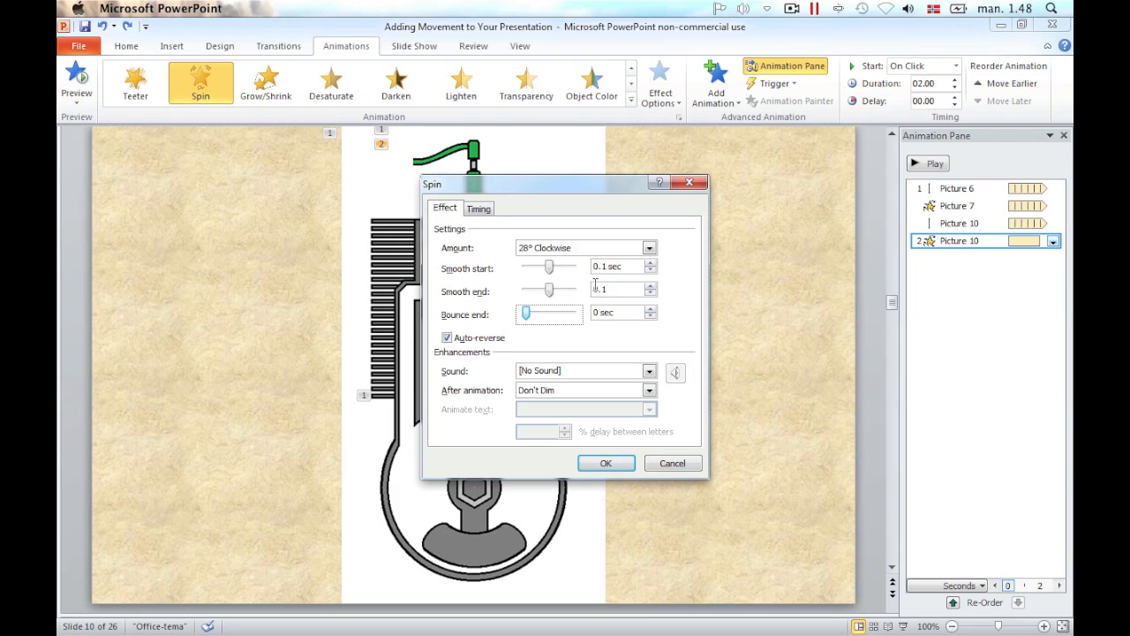
{"action": "left_click", "coordinate": [604, 463]}
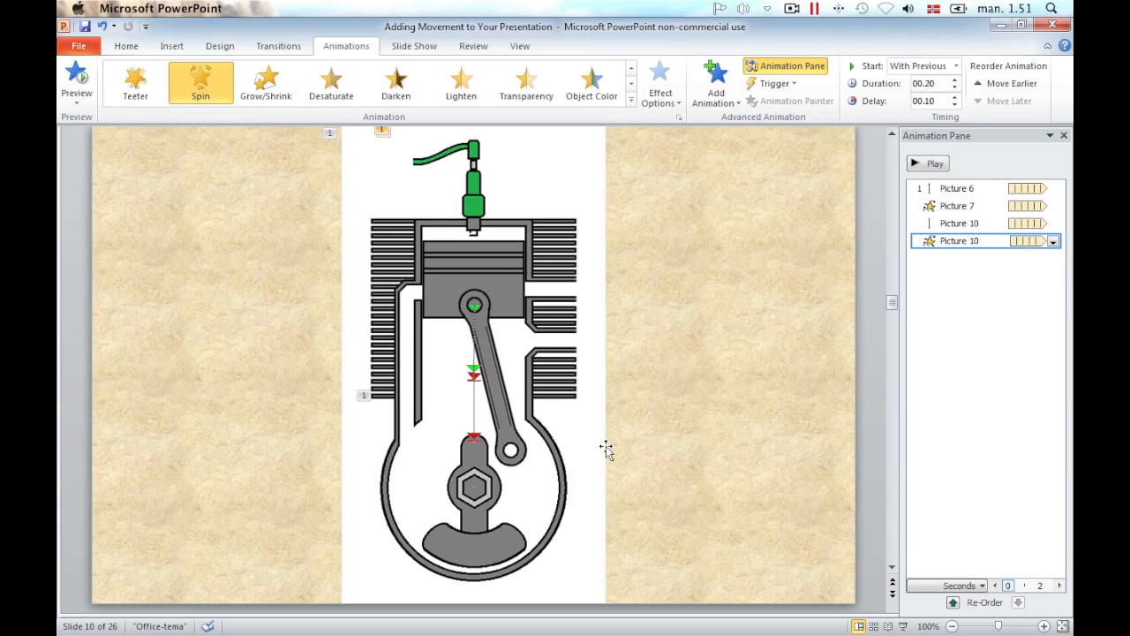
Send the piston shaft picture backward by one level.
{"action": "left_click", "coordinate": [461, 278]}
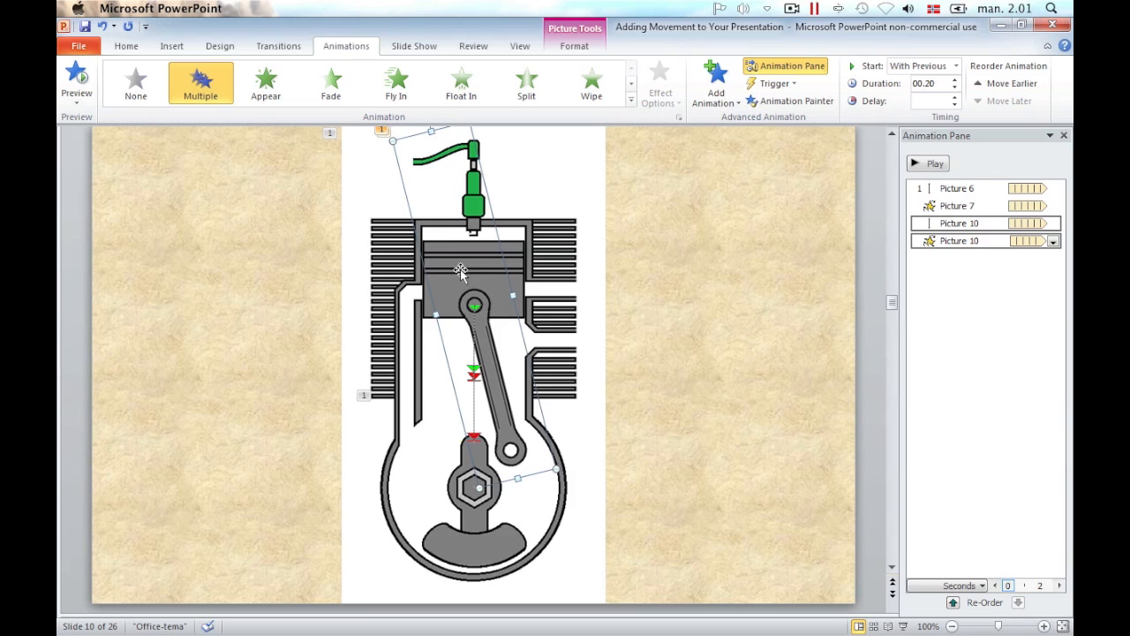
{"action": "right_click", "coordinate": [444, 239]}
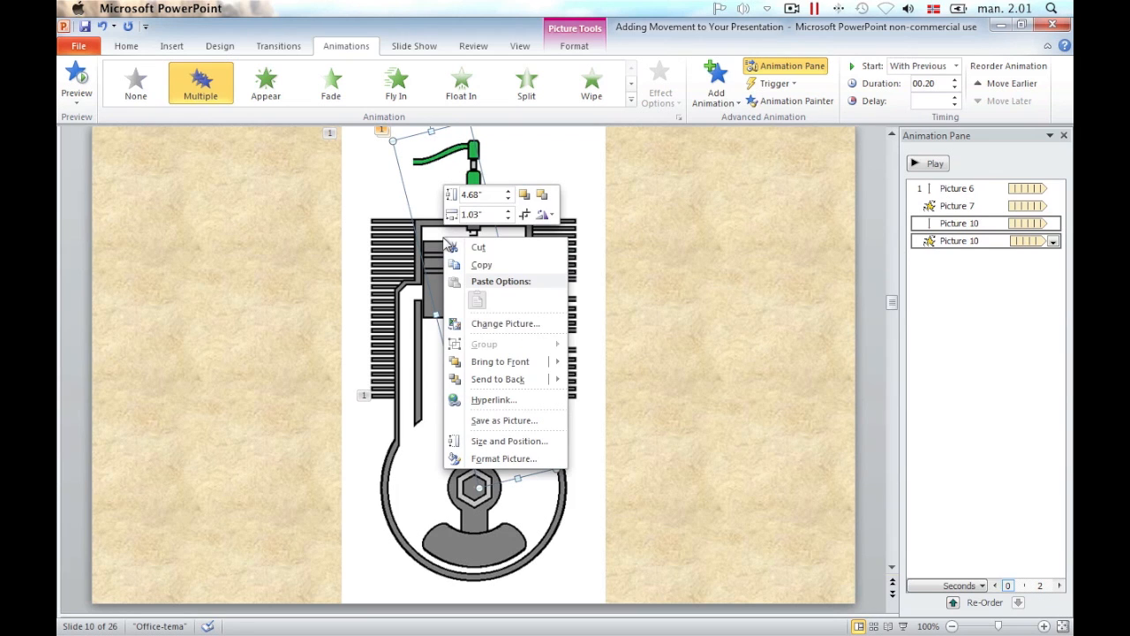
{"action": "mouse_move", "coordinate": [558, 384]}
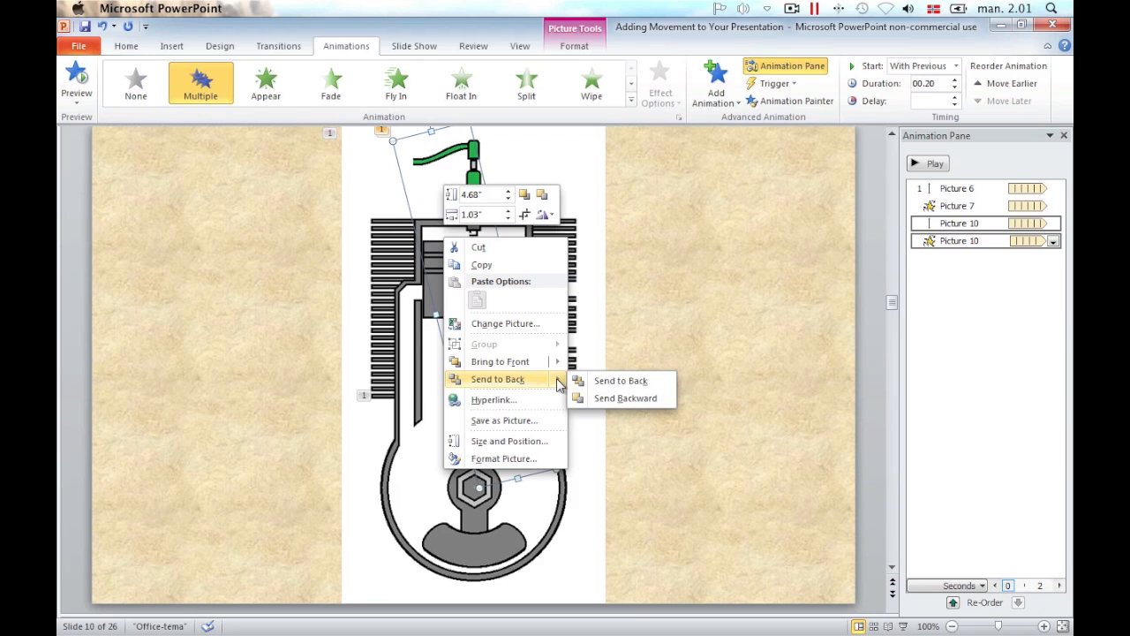
{"action": "left_click", "coordinate": [626, 402]}
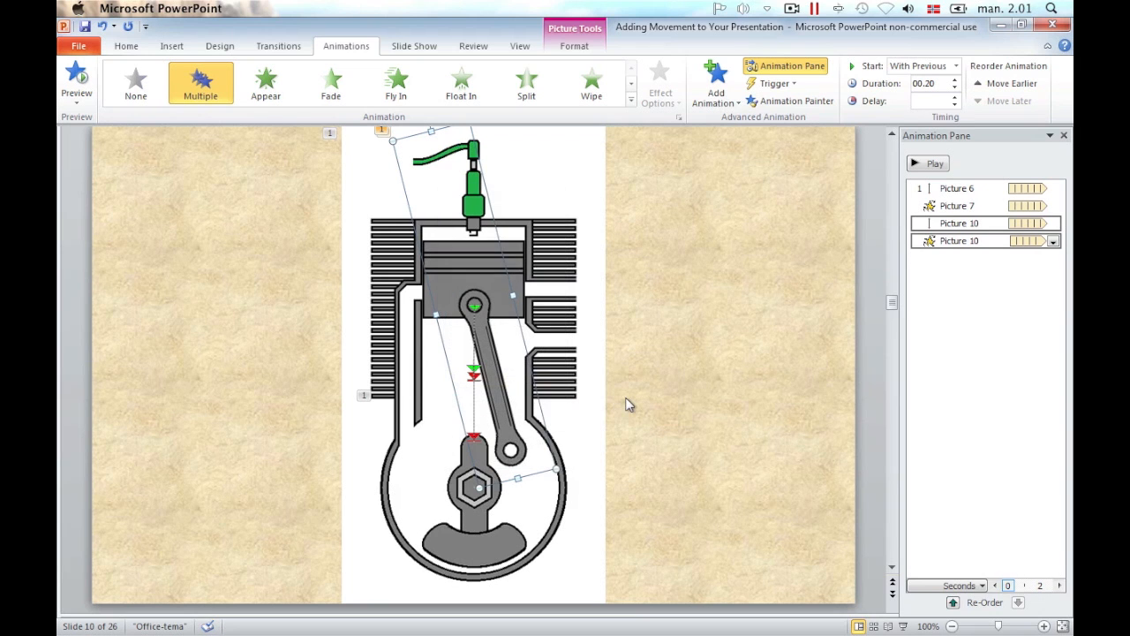
Send the piston shaft picture one more level backward, behind the piston.
{"action": "right_click", "coordinate": [441, 196]}
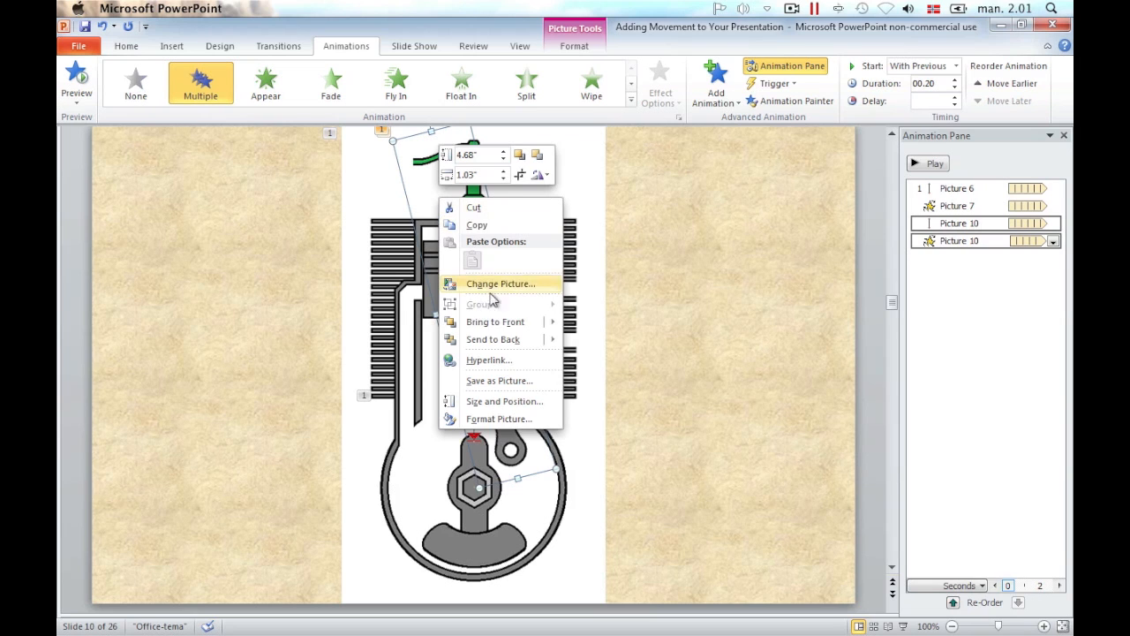
{"action": "mouse_move", "coordinate": [556, 341]}
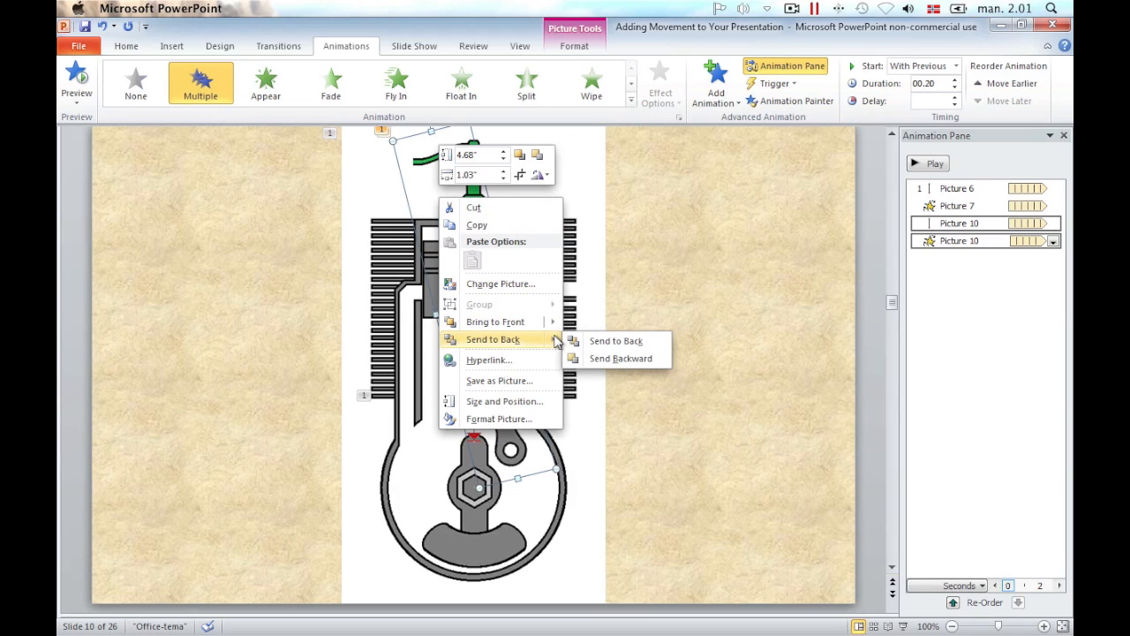
{"action": "left_click", "coordinate": [634, 358]}
{"action": "left_click", "coordinate": [636, 361]}
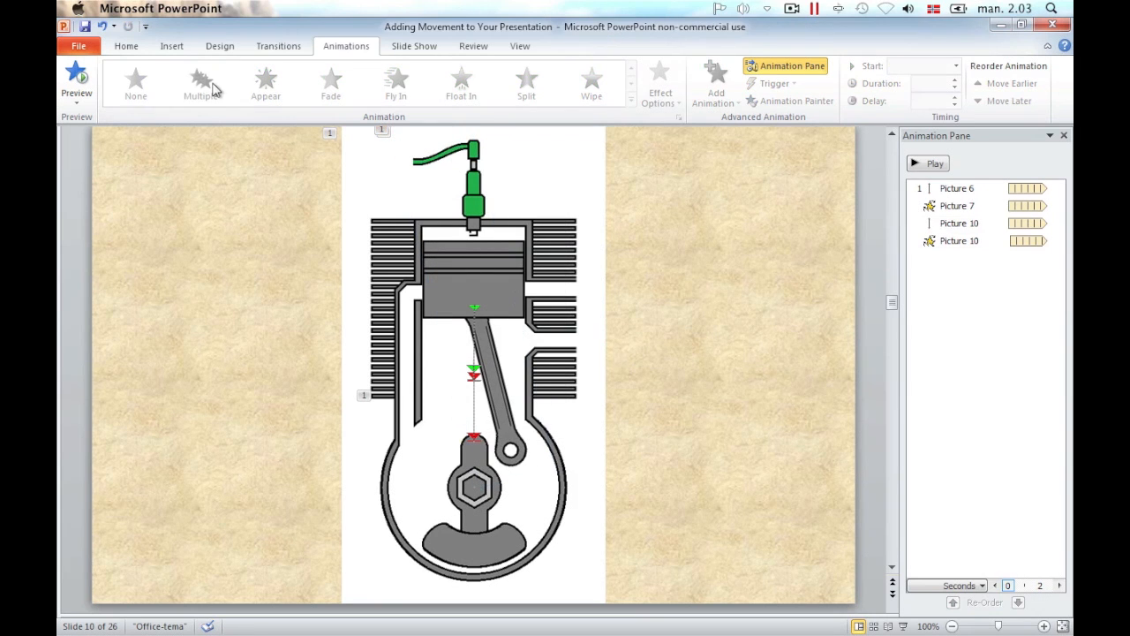
Draw a small Explosion 1 shape at the tip of the spark plug and nudge it up into place.
{"action": "left_click", "coordinate": [124, 46]}
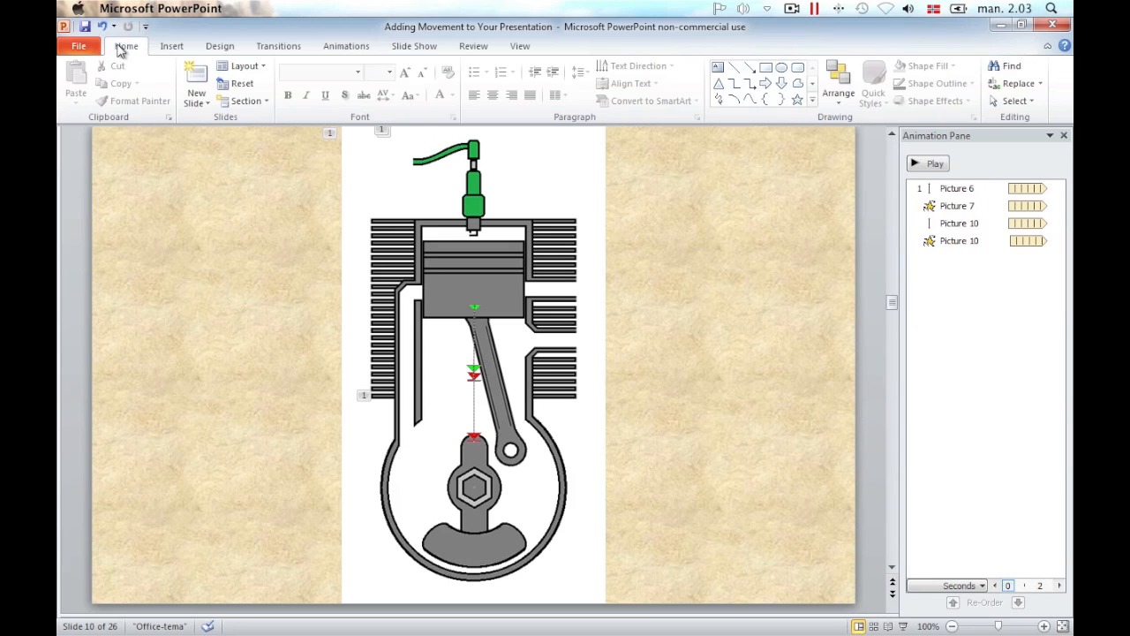
{"action": "left_click", "coordinate": [814, 104]}
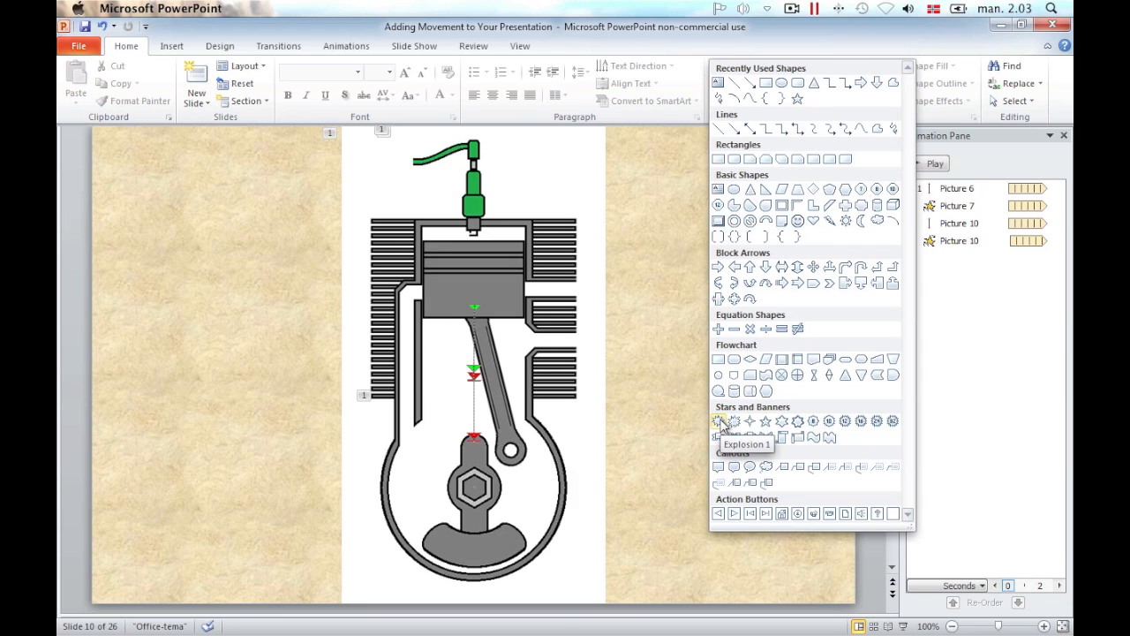
{"action": "left_click", "coordinate": [720, 422]}
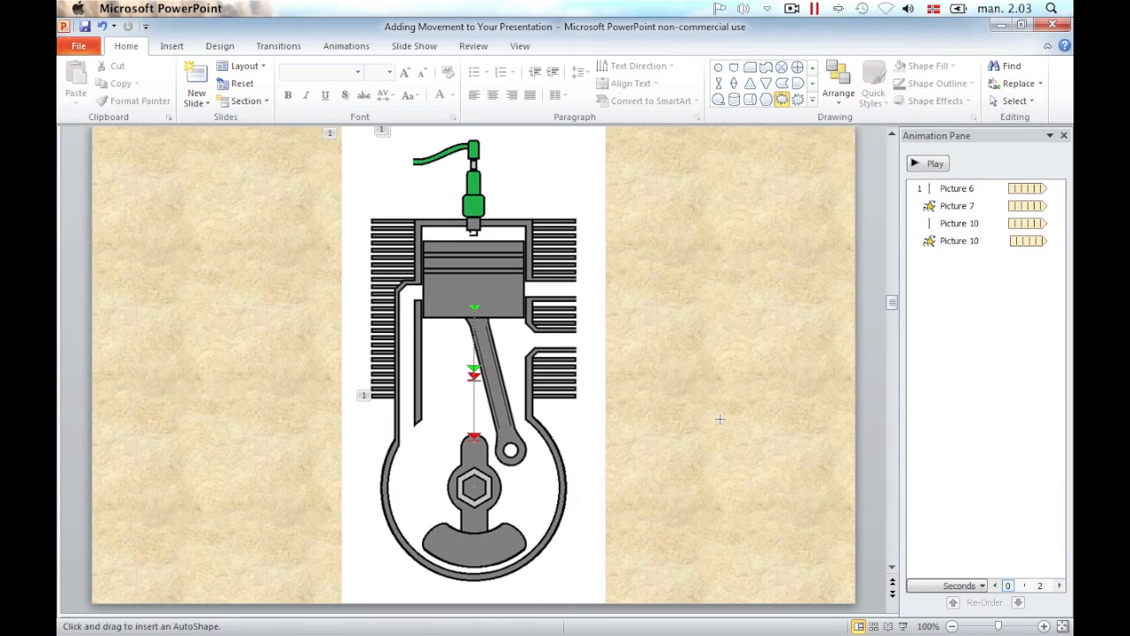
{"action": "left_click_drag", "start_coordinate": [461, 232], "coordinate": [486, 252]}
{"action": "key", "text": "Up"}
Format the explosion shape with a solid yellow fill and change its outline colour.
{"action": "right_click", "coordinate": [478, 236]}
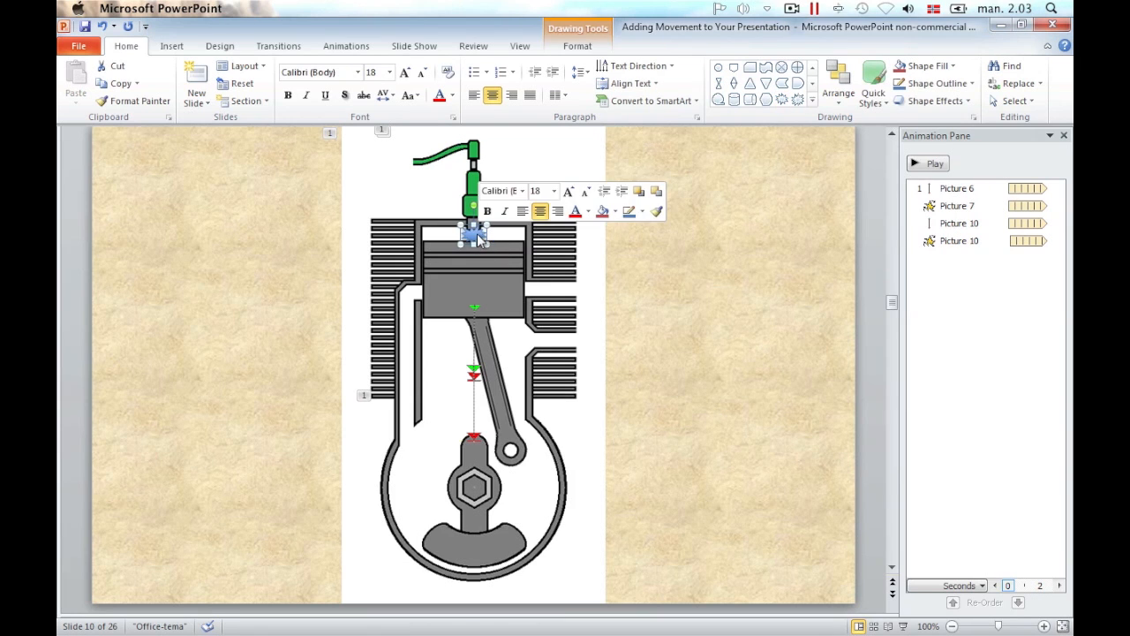
{"action": "left_click", "coordinate": [540, 485]}
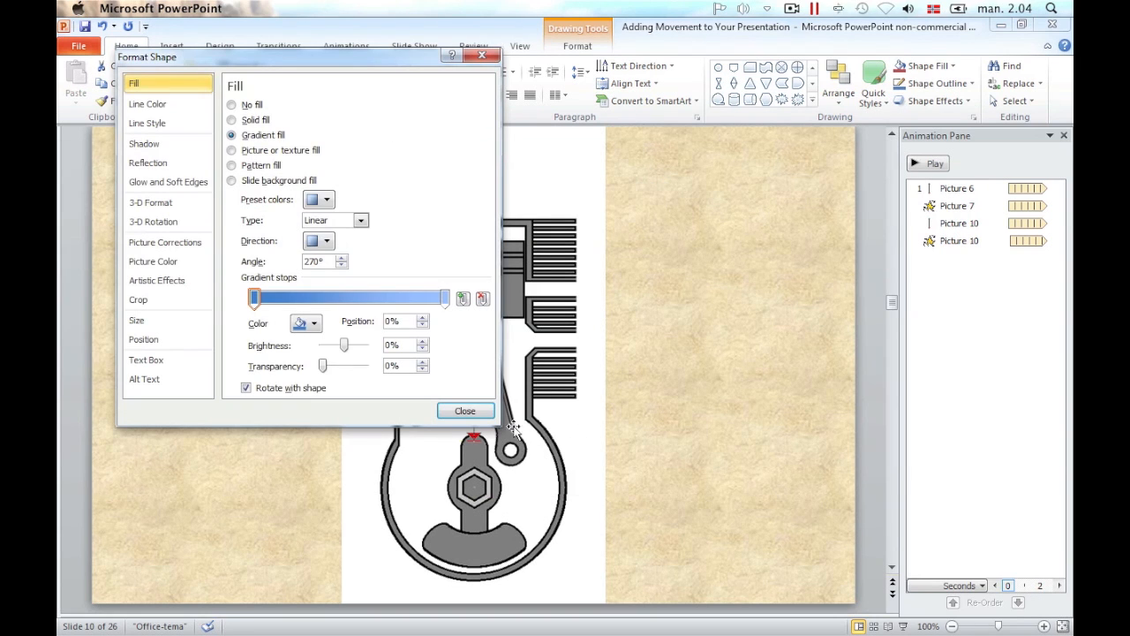
{"action": "left_click", "coordinate": [233, 120]}
{"action": "left_click", "coordinate": [306, 216]}
{"action": "left_click", "coordinate": [328, 333]}
{"action": "left_click", "coordinate": [147, 104]}
{"action": "left_click", "coordinate": [300, 157]}
{"action": "left_click", "coordinate": [295, 191]}
{"action": "left_click", "coordinate": [465, 411]}
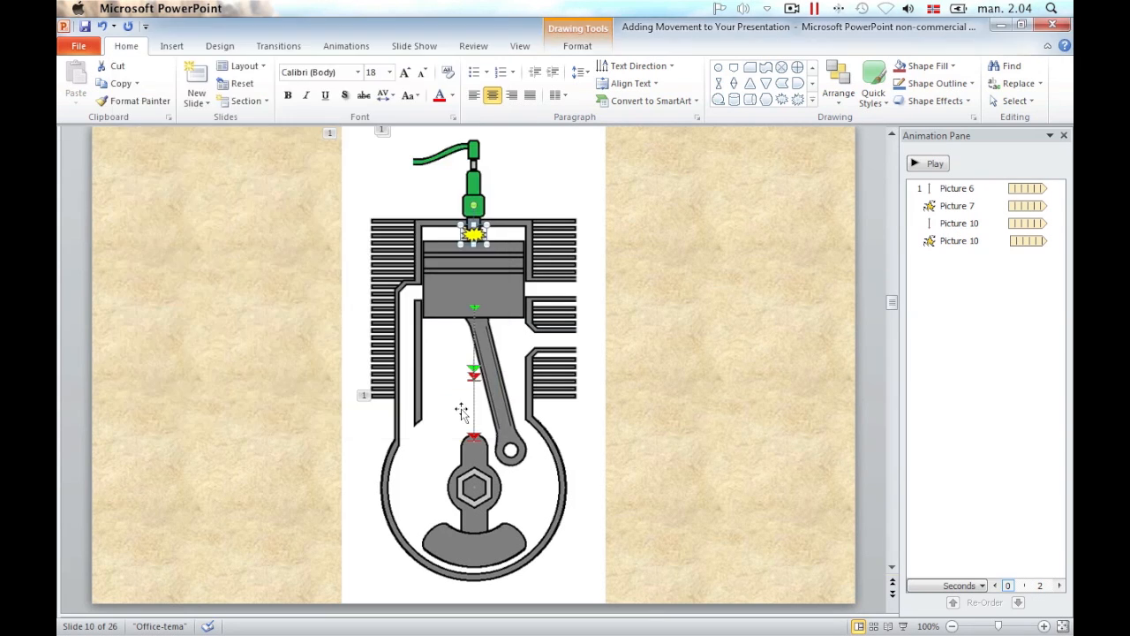
Add a Zoom entrance animation to the explosion shape.
{"action": "scroll", "coordinate": [454, 430], "scroll_direction": "up", "scroll_amount": 1}
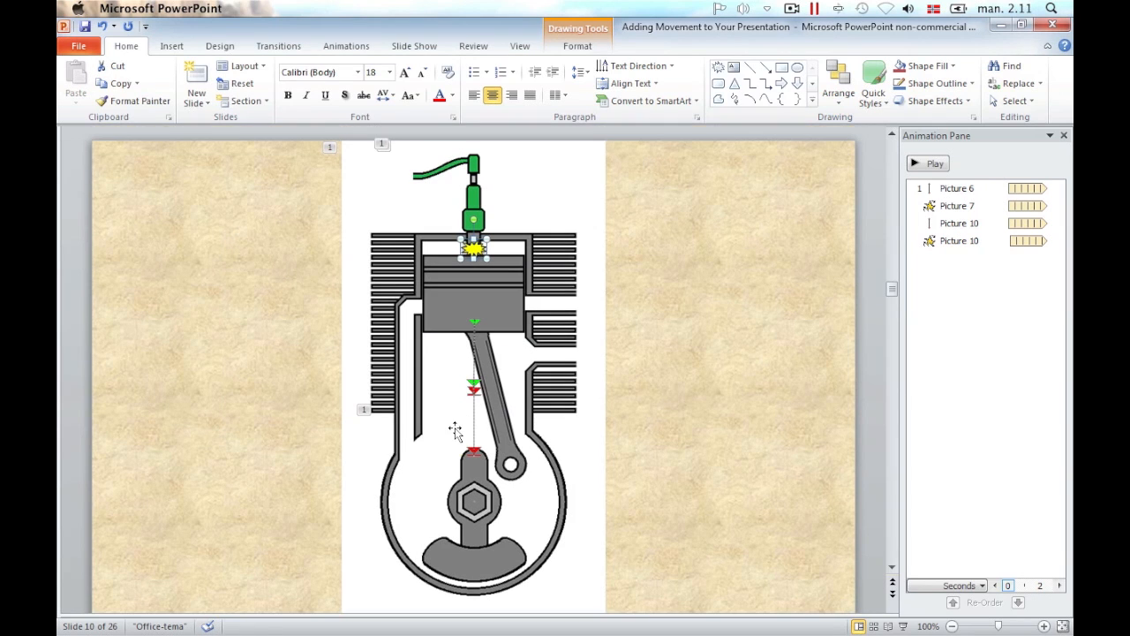
{"action": "left_click", "coordinate": [346, 46]}
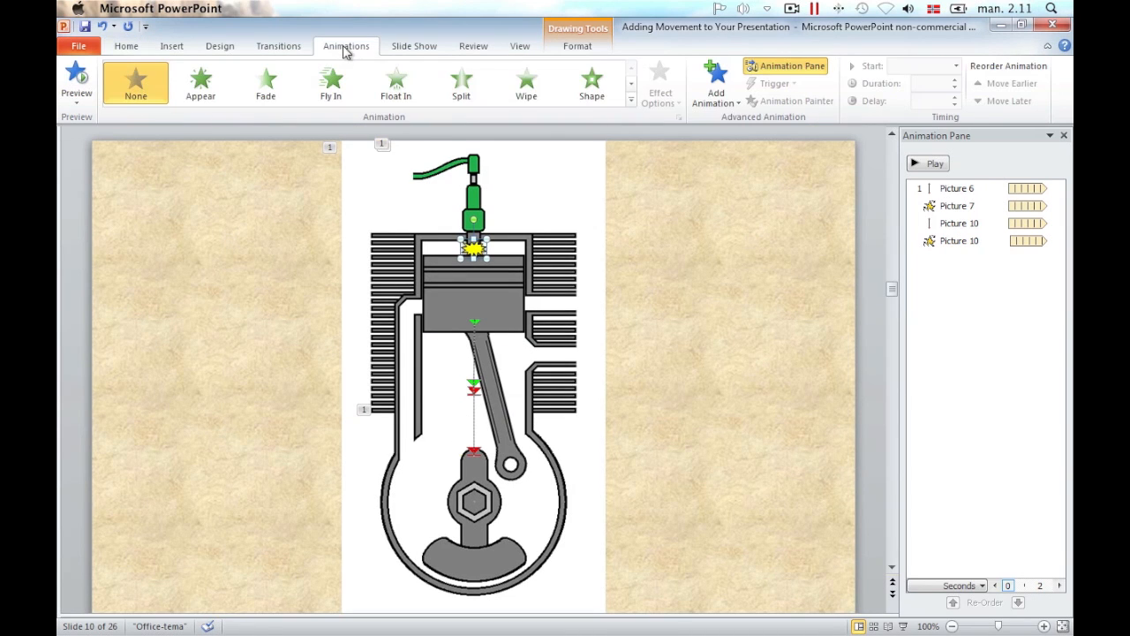
{"action": "left_click", "coordinate": [633, 104]}
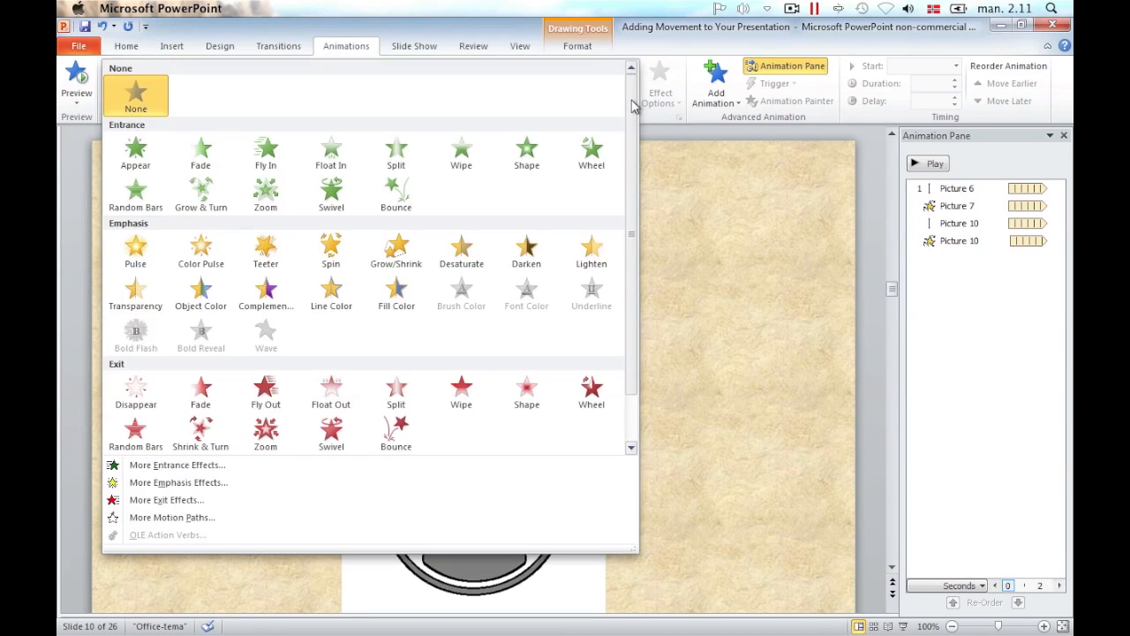
{"action": "left_click", "coordinate": [268, 194]}
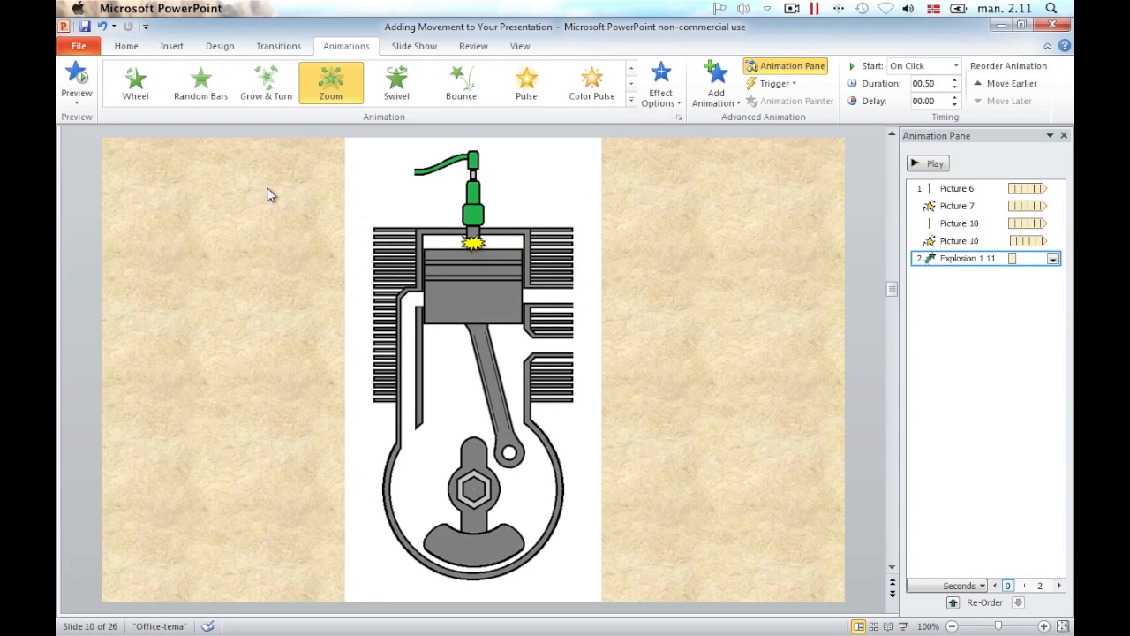
Set the explosion's Zoom effect to Hide After Animation.
{"action": "left_click", "coordinate": [1052, 258]}
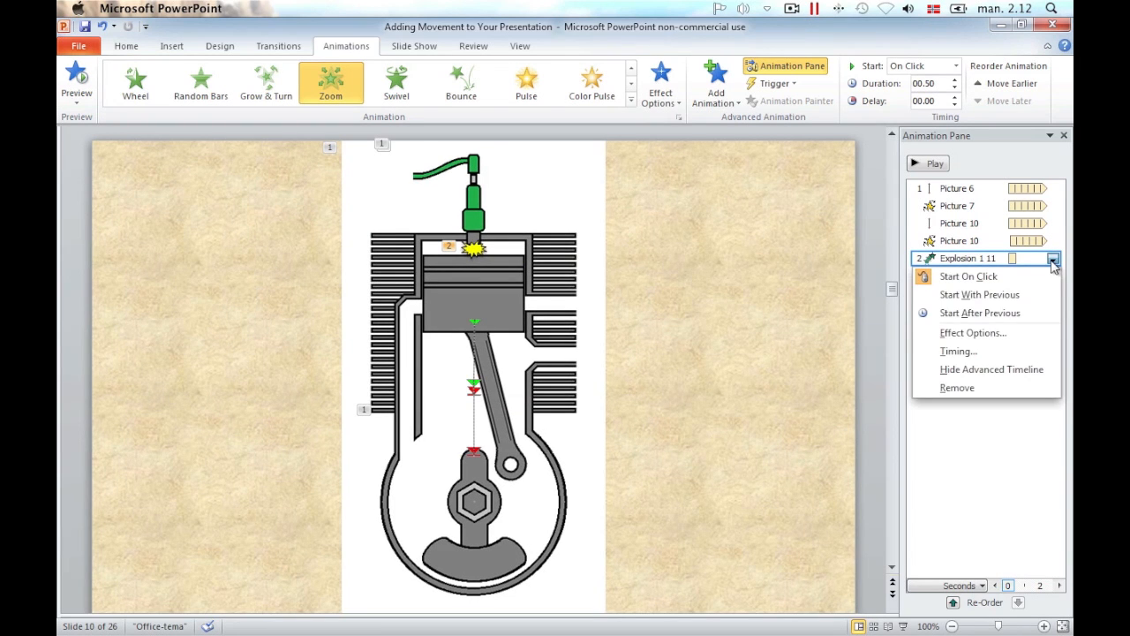
{"action": "left_click", "coordinate": [1027, 341]}
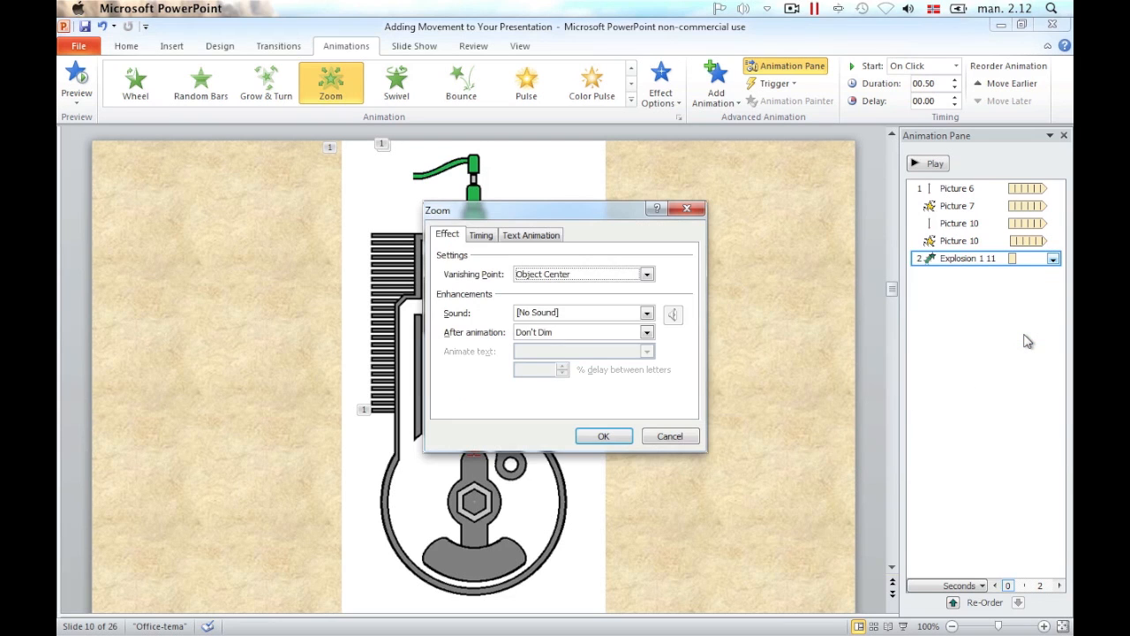
{"action": "left_click", "coordinate": [647, 332]}
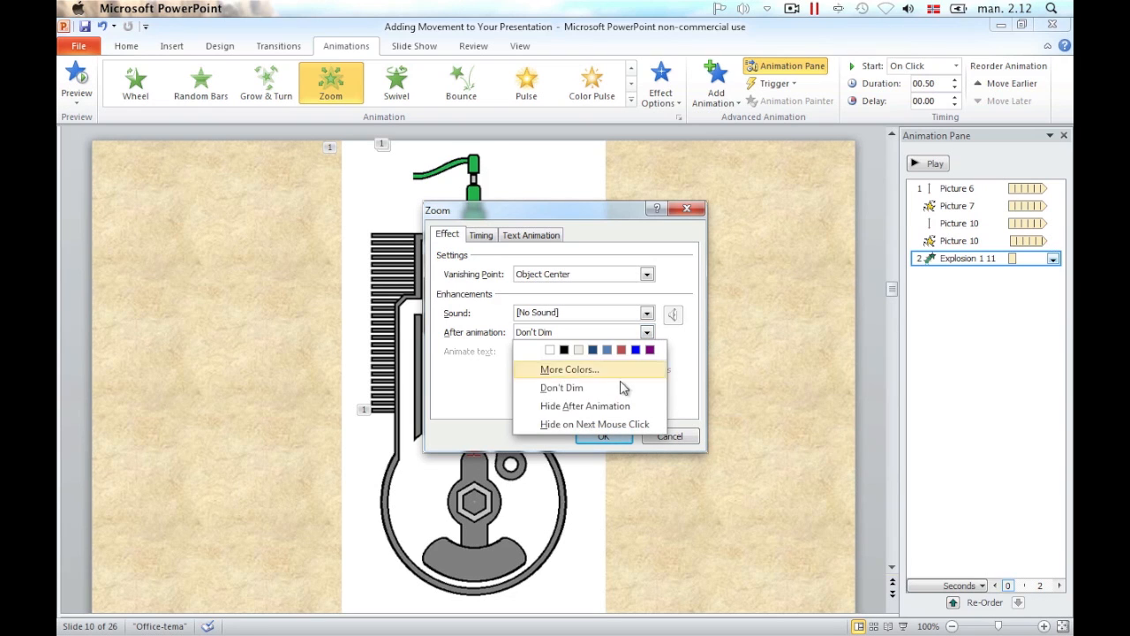
{"action": "left_click", "coordinate": [631, 408]}
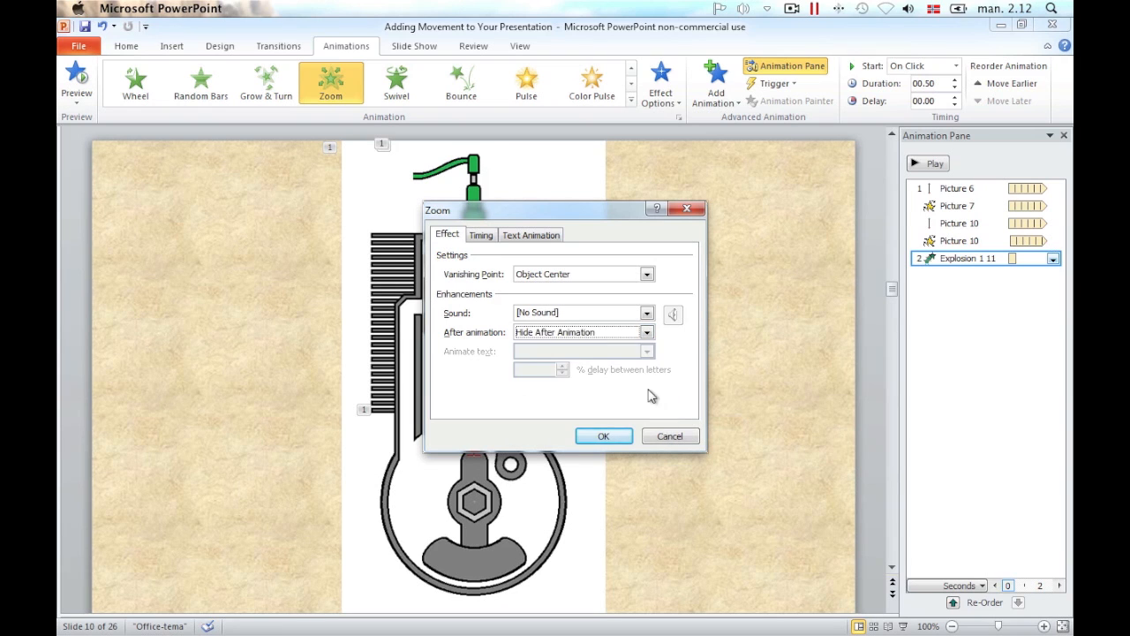
Set the explosion's Zoom timing to start With Previous, delay 0.3 seconds, duration 0.2 seconds and repeat Until End of Slide, and apply the settings.
{"action": "left_click", "coordinate": [482, 236]}
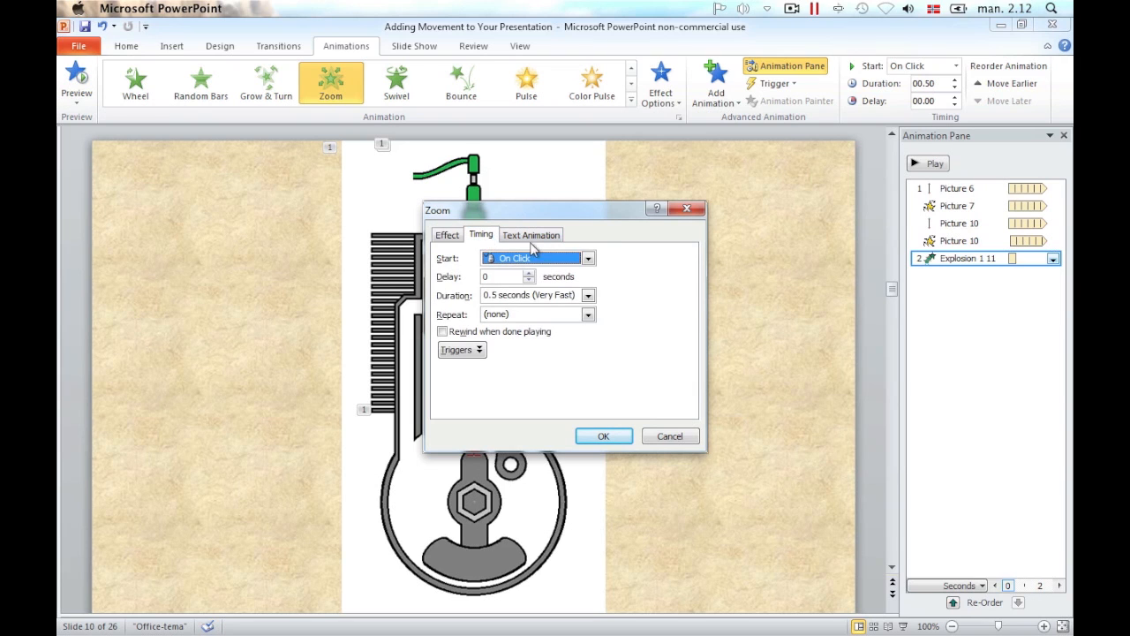
{"action": "left_click", "coordinate": [588, 257]}
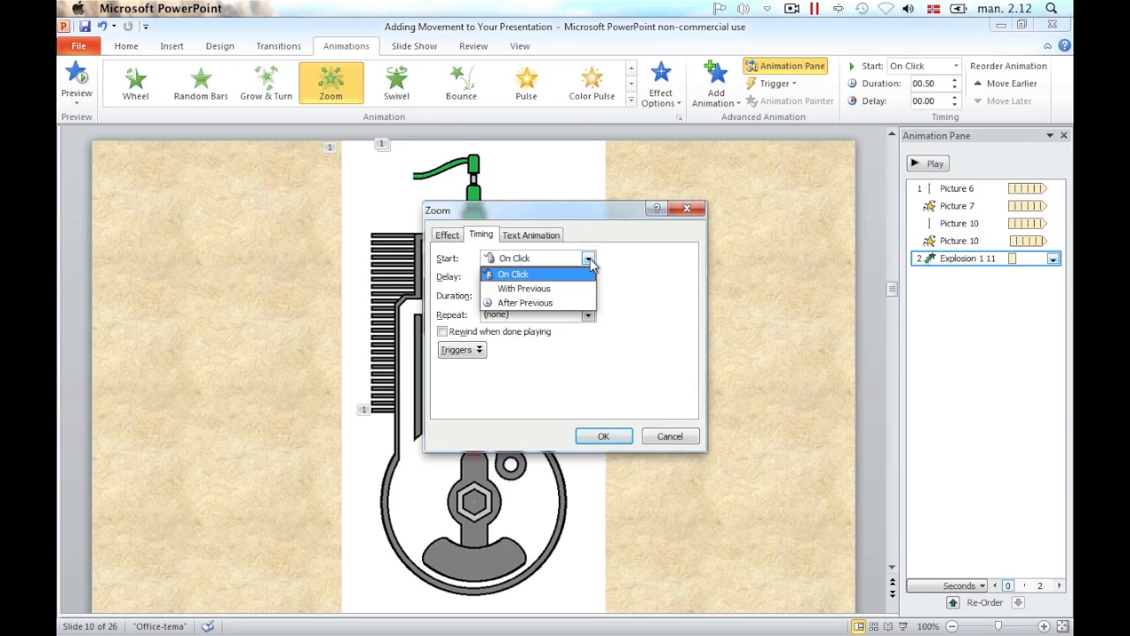
{"action": "left_click", "coordinate": [556, 290]}
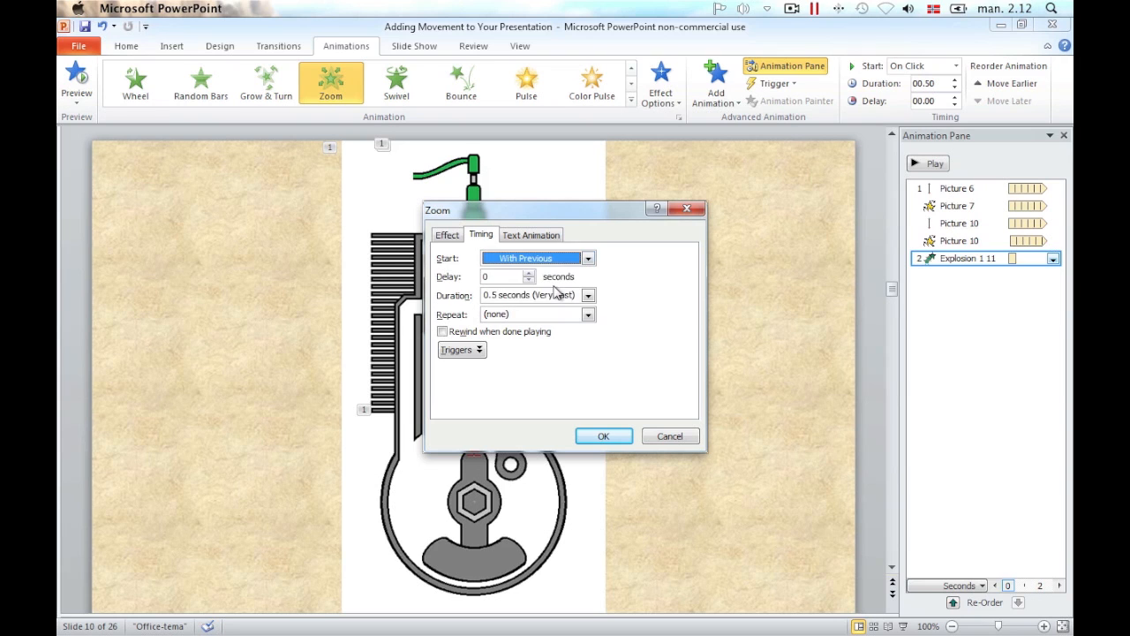
{"action": "left_click", "coordinate": [503, 276]}
{"action": "double_click", "coordinate": [484, 277]}
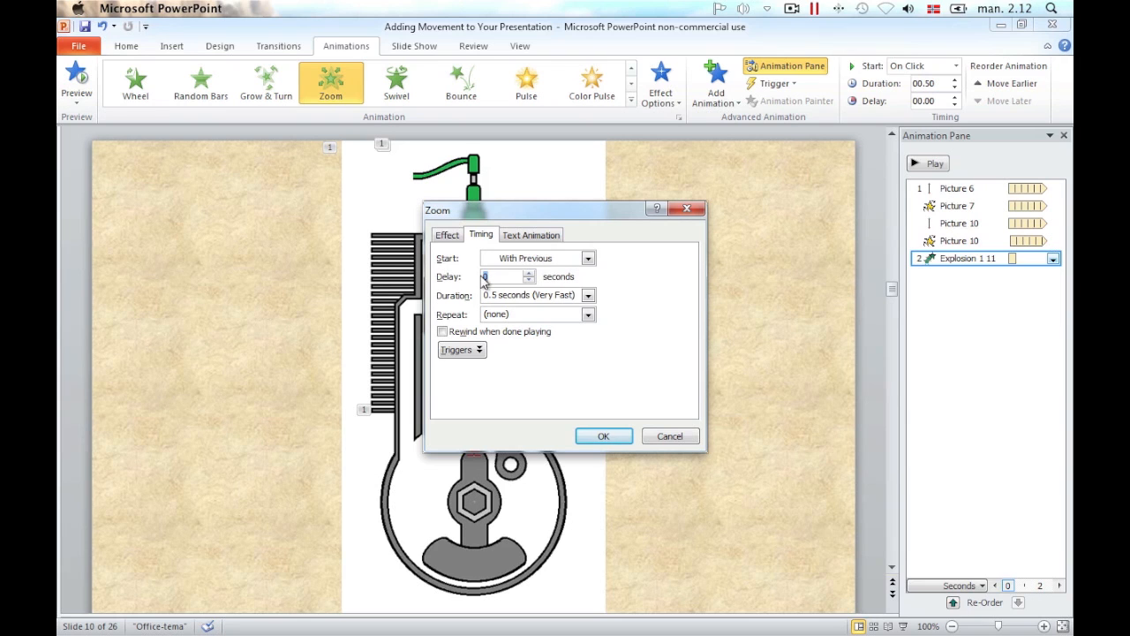
{"action": "type", "text": "0.3"}
{"action": "left_click", "coordinate": [558, 298]}
{"action": "type", "text": "0.2"}
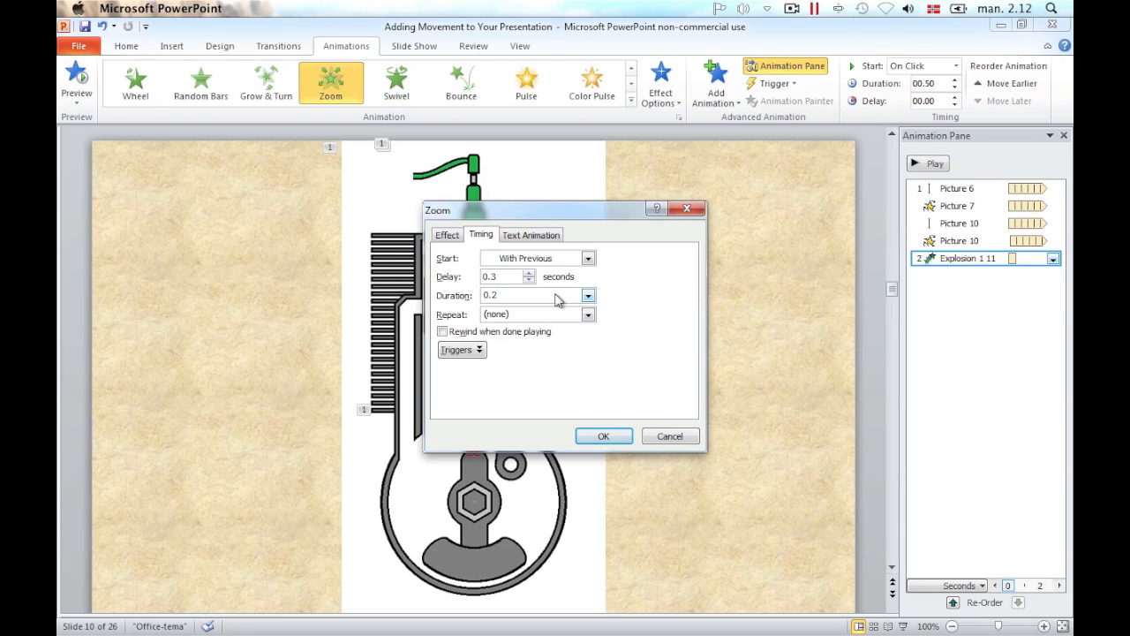
{"action": "left_click", "coordinate": [588, 315]}
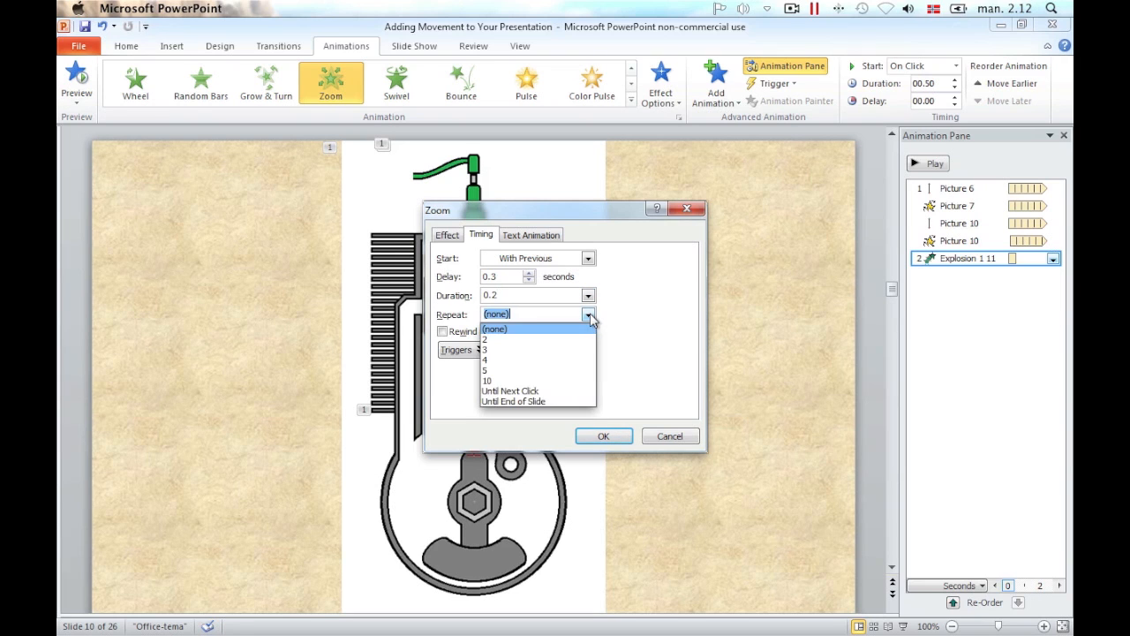
{"action": "left_click", "coordinate": [550, 402]}
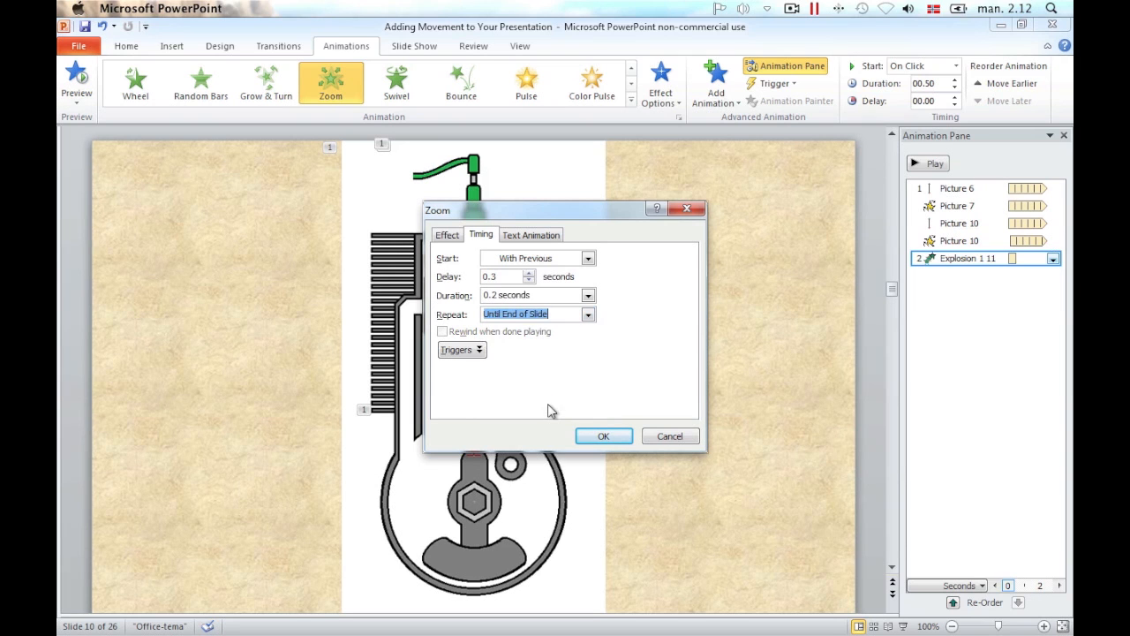
{"action": "left_click", "coordinate": [604, 436]}
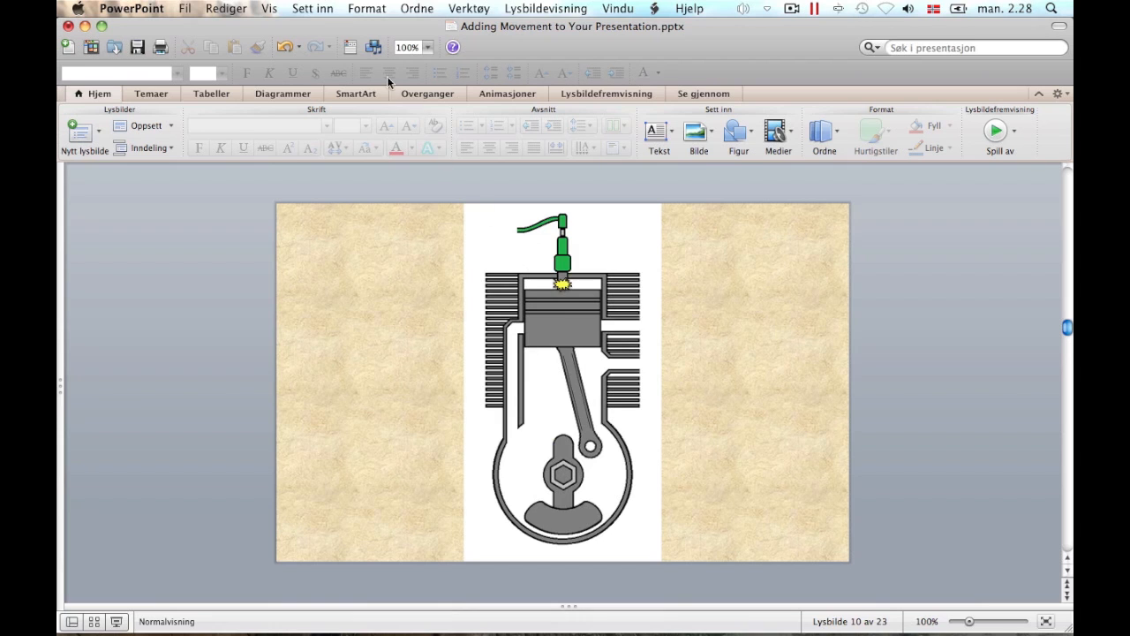
In PowerPoint for Mac, insert the picture Engine front.tif from the MS Paint Drawings folder onto the engine slide.
{"action": "left_click", "coordinate": [324, 9]}
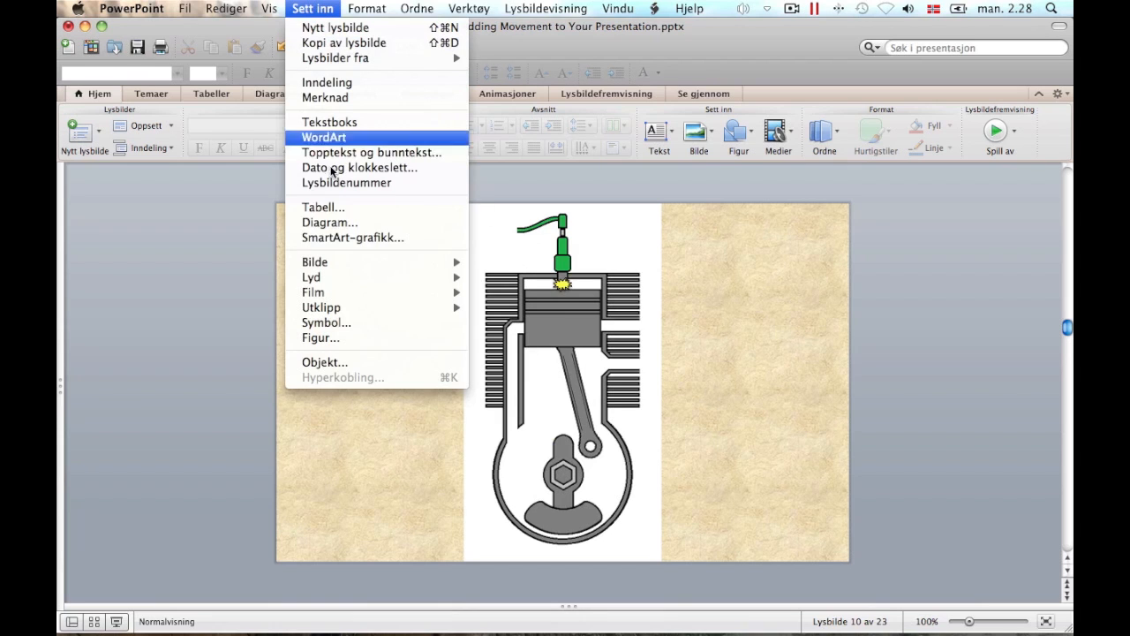
{"action": "mouse_move", "coordinate": [382, 265]}
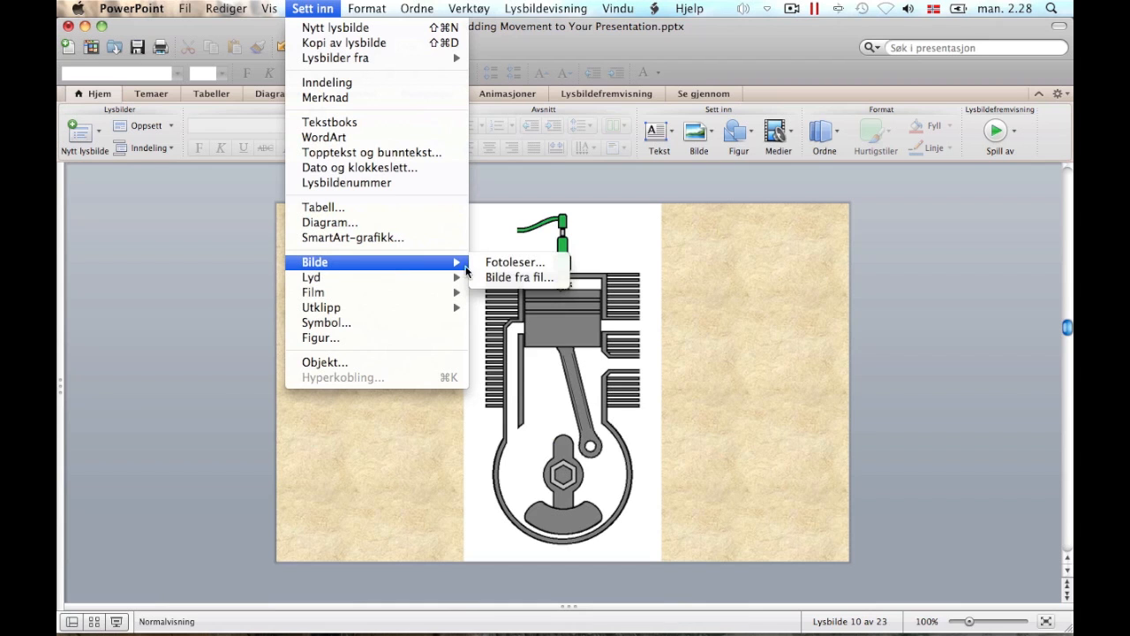
{"action": "left_click", "coordinate": [499, 279]}
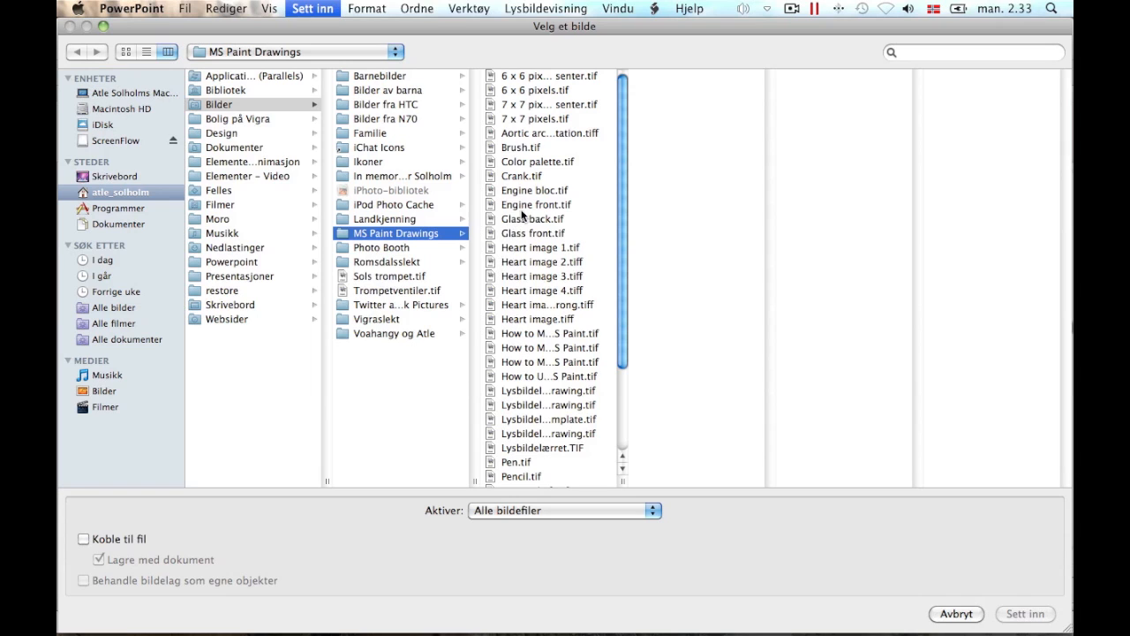
{"action": "left_click", "coordinate": [524, 204]}
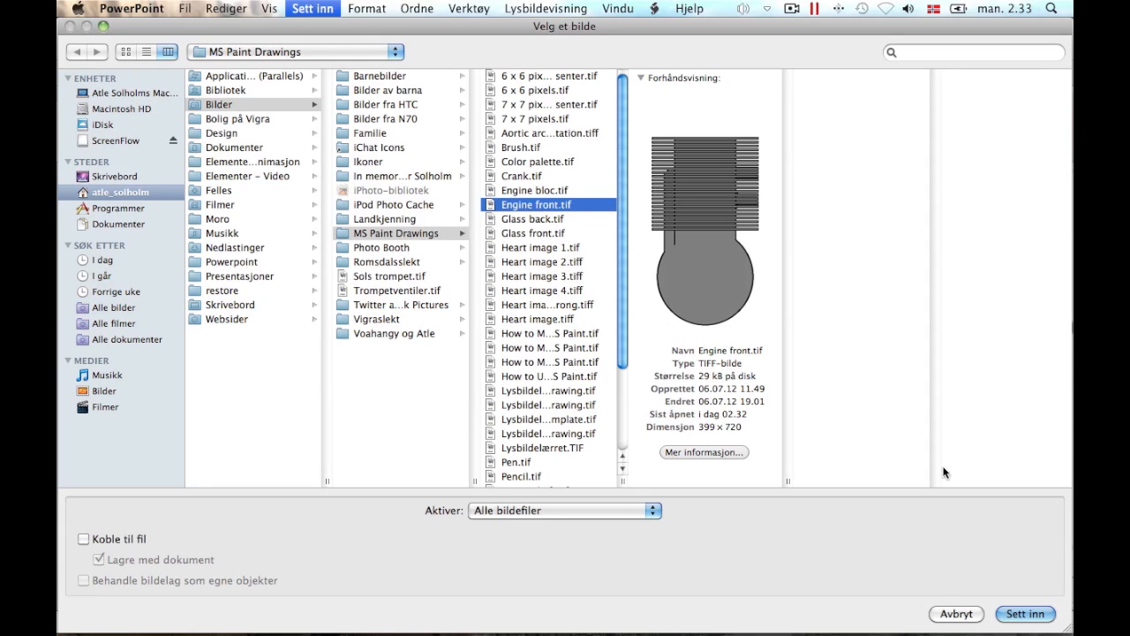
{"action": "left_click", "coordinate": [1024, 614]}
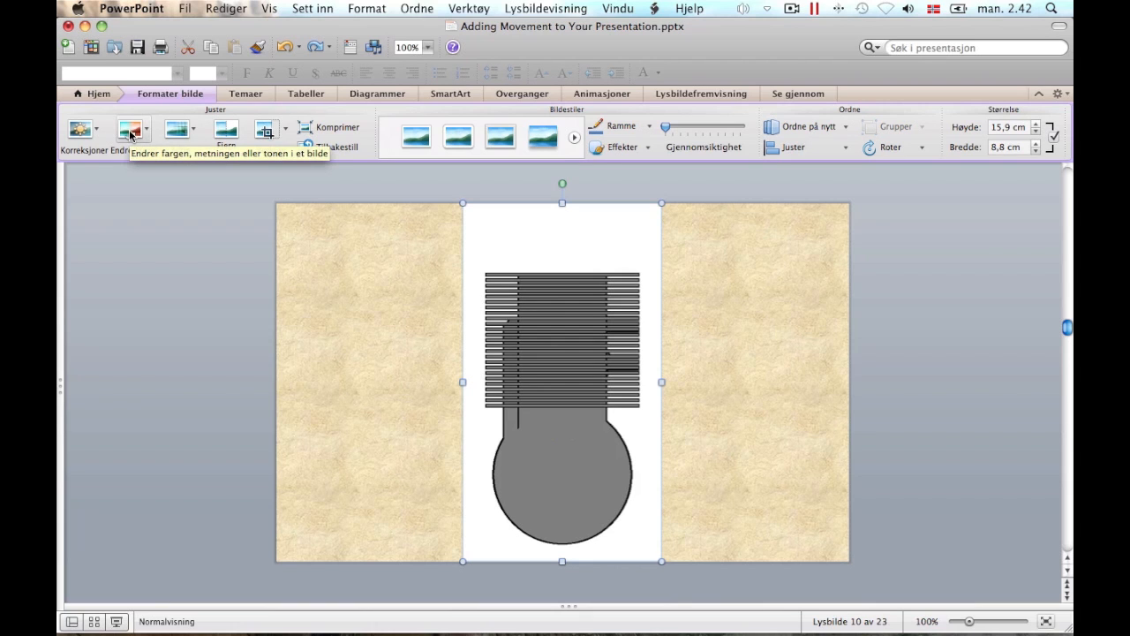
Make the white background of the engine front picture transparent.
{"action": "left_click", "coordinate": [131, 135]}
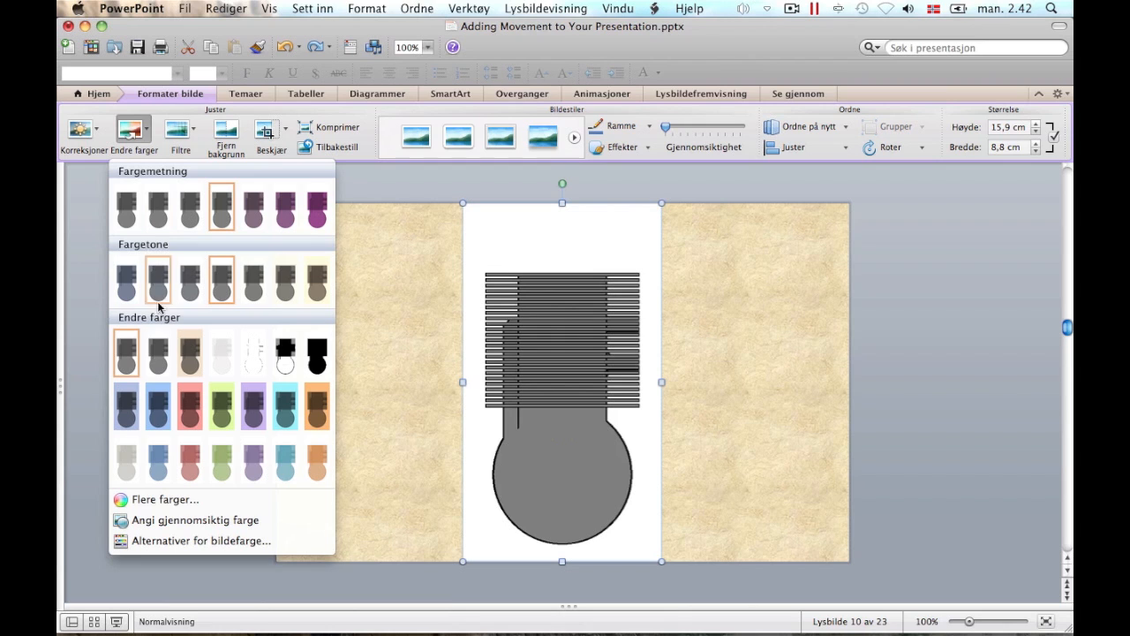
{"action": "left_click", "coordinate": [172, 526]}
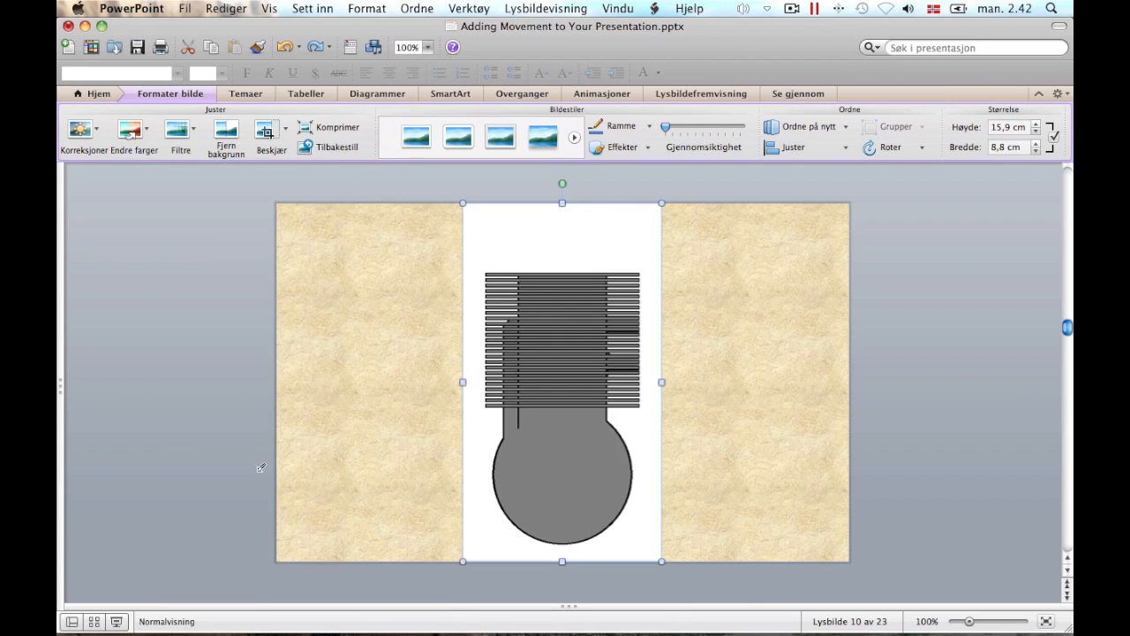
{"action": "left_click", "coordinate": [531, 226]}
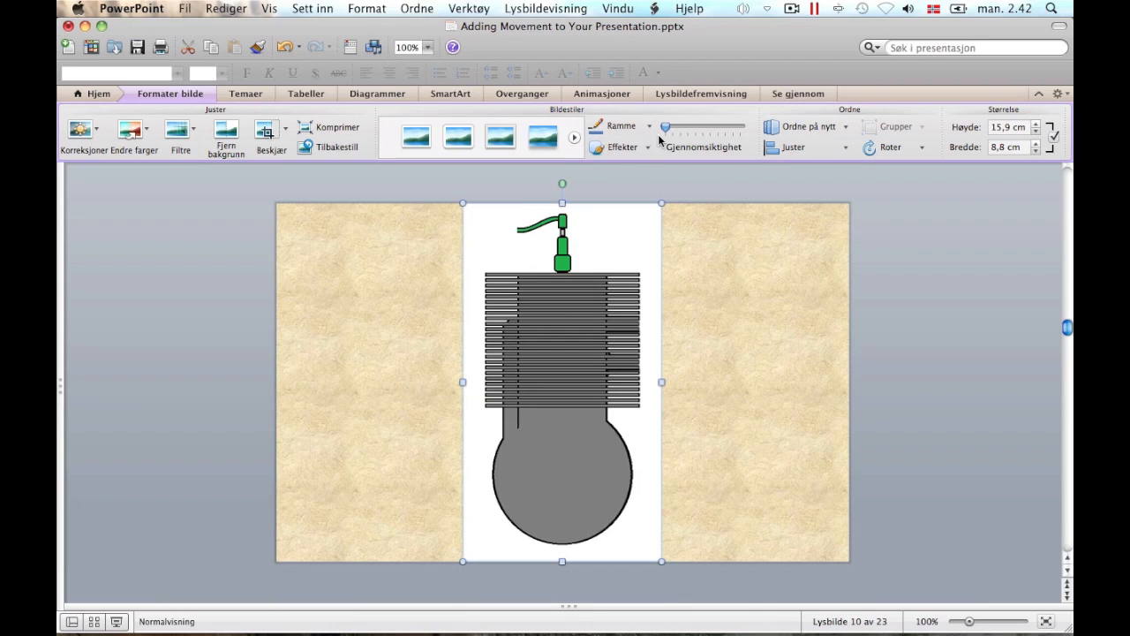
Raise the engine front picture's overall transparency to about a quarter and play the slide show from this slide.
{"action": "left_click_drag", "start_coordinate": [664, 133], "coordinate": [686, 132]}
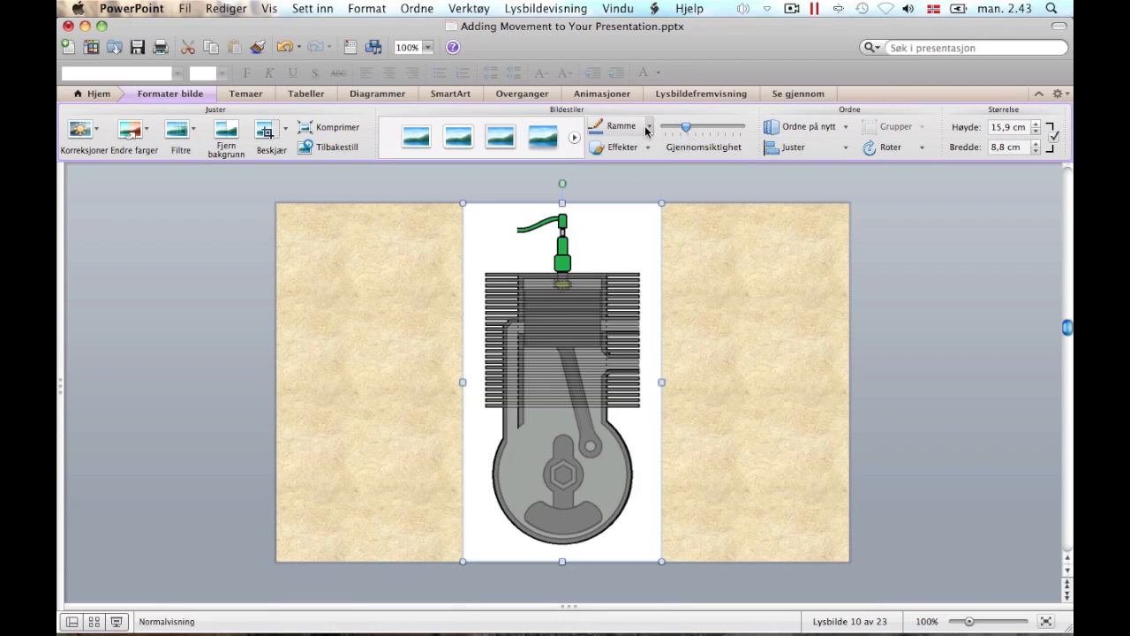
{"action": "key", "text": "super+Return"}
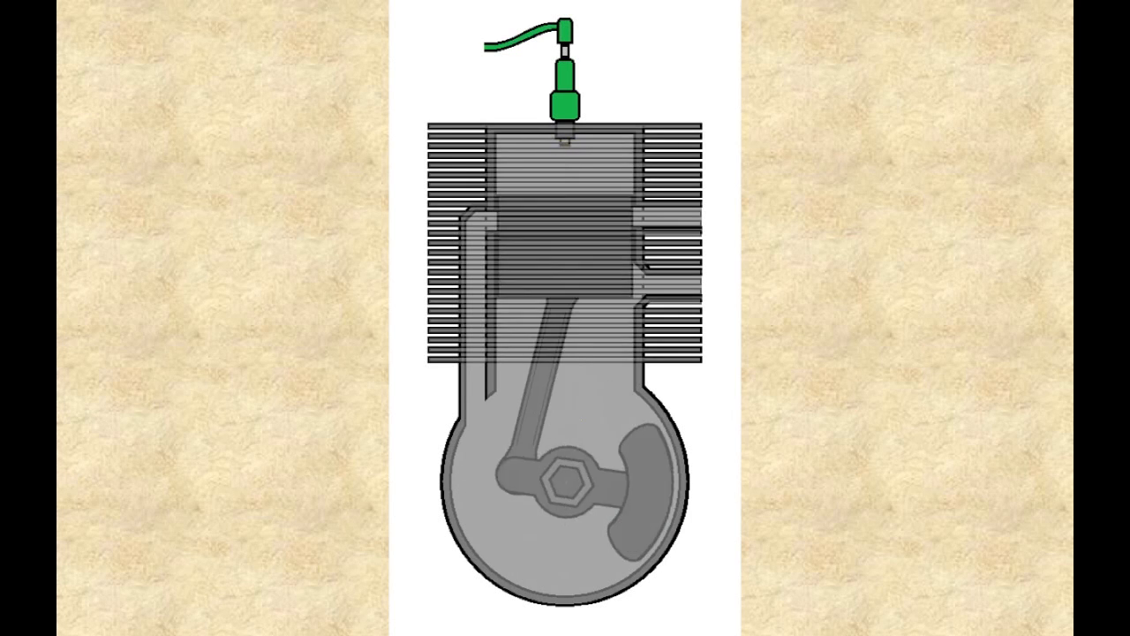
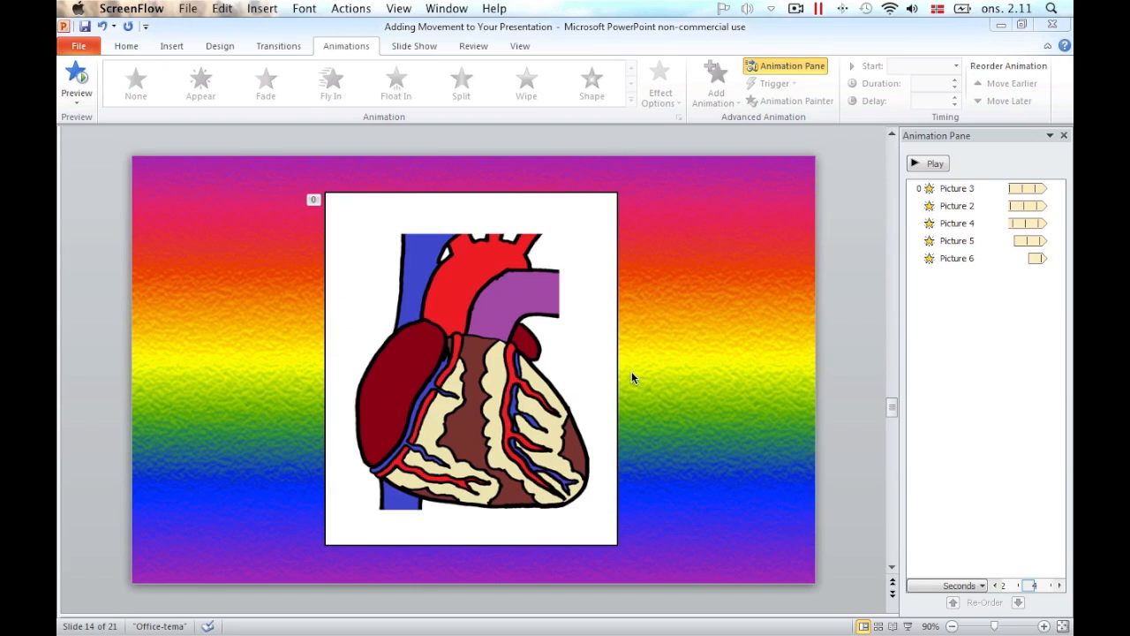
Apply the Blink emphasis effect to the topmost heart picture on slide 14.
{"action": "left_click", "coordinate": [510, 342]}
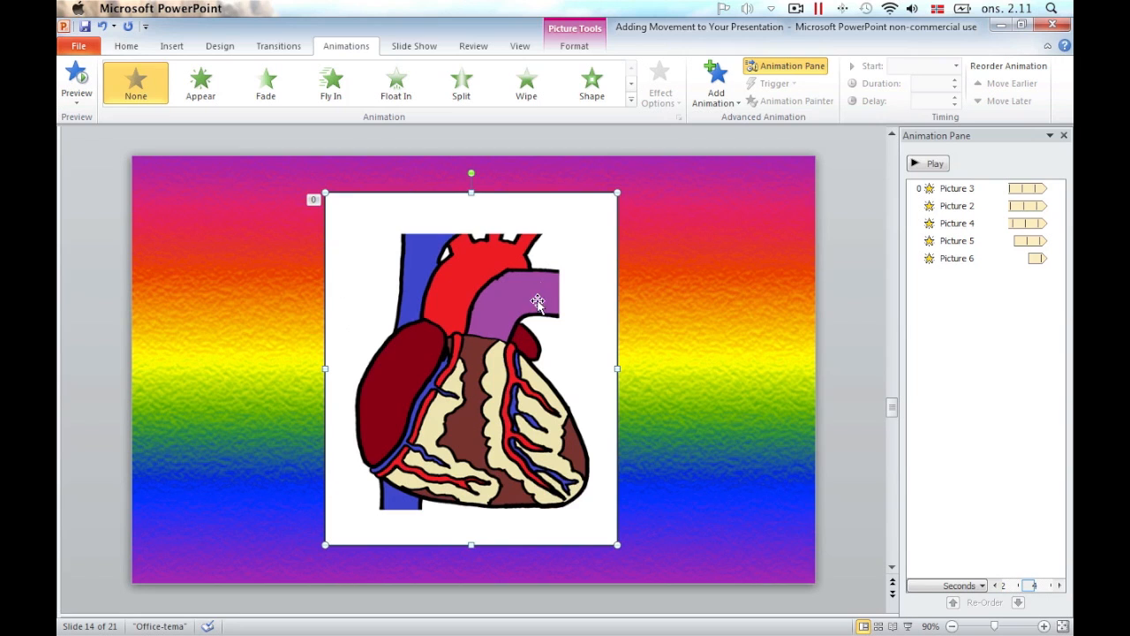
{"action": "left_click", "coordinate": [632, 104]}
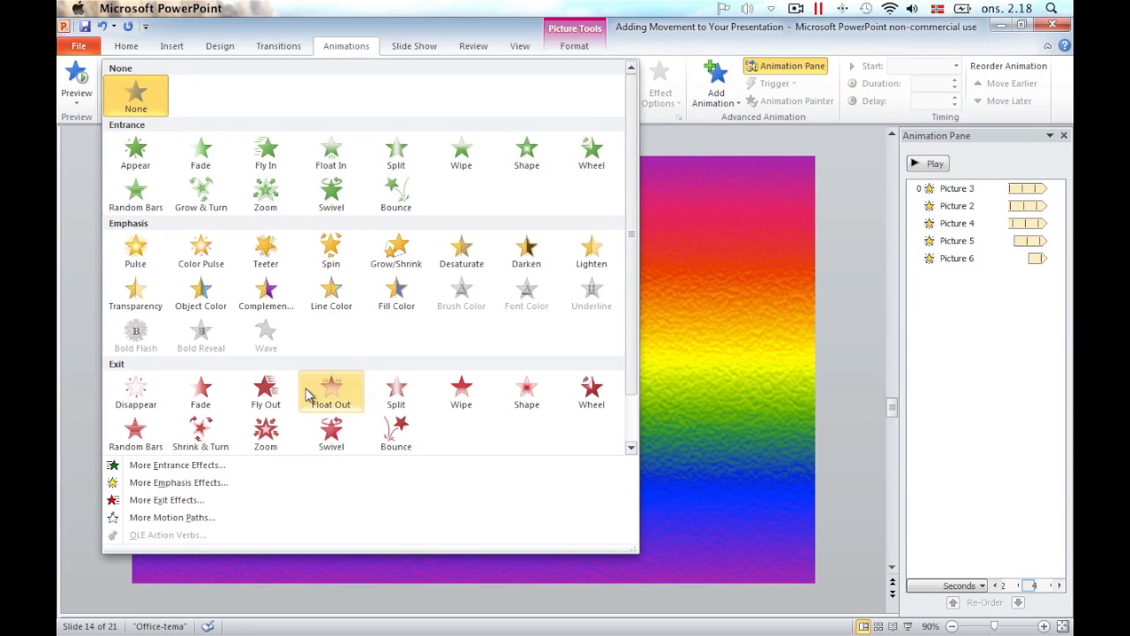
{"action": "left_click", "coordinate": [186, 486]}
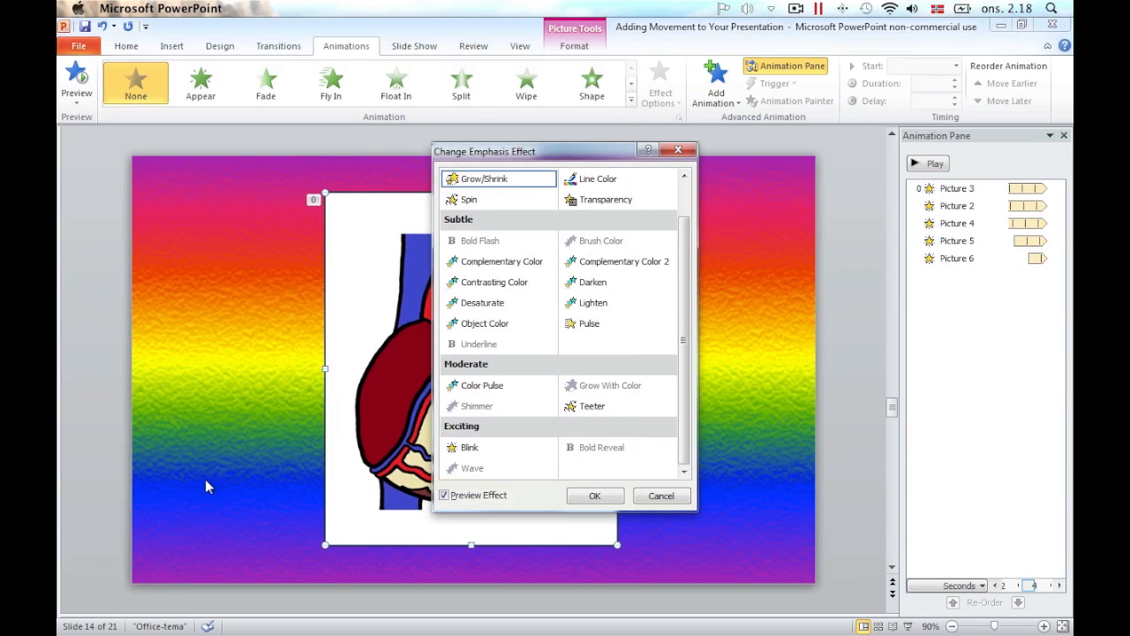
{"action": "left_click", "coordinate": [468, 449]}
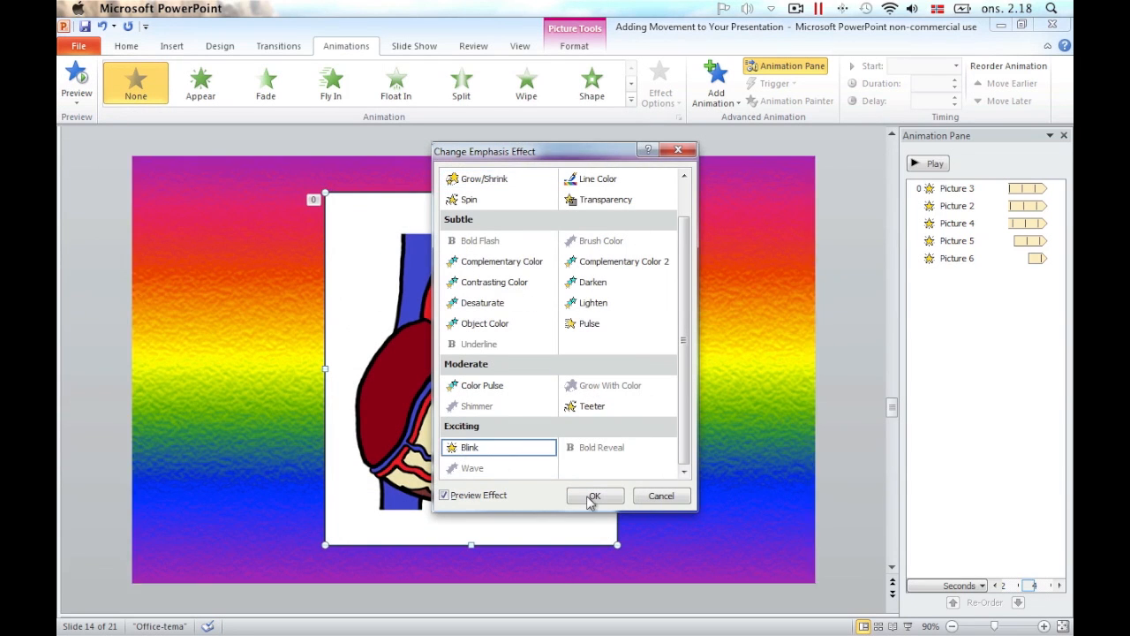
{"action": "left_click", "coordinate": [594, 495]}
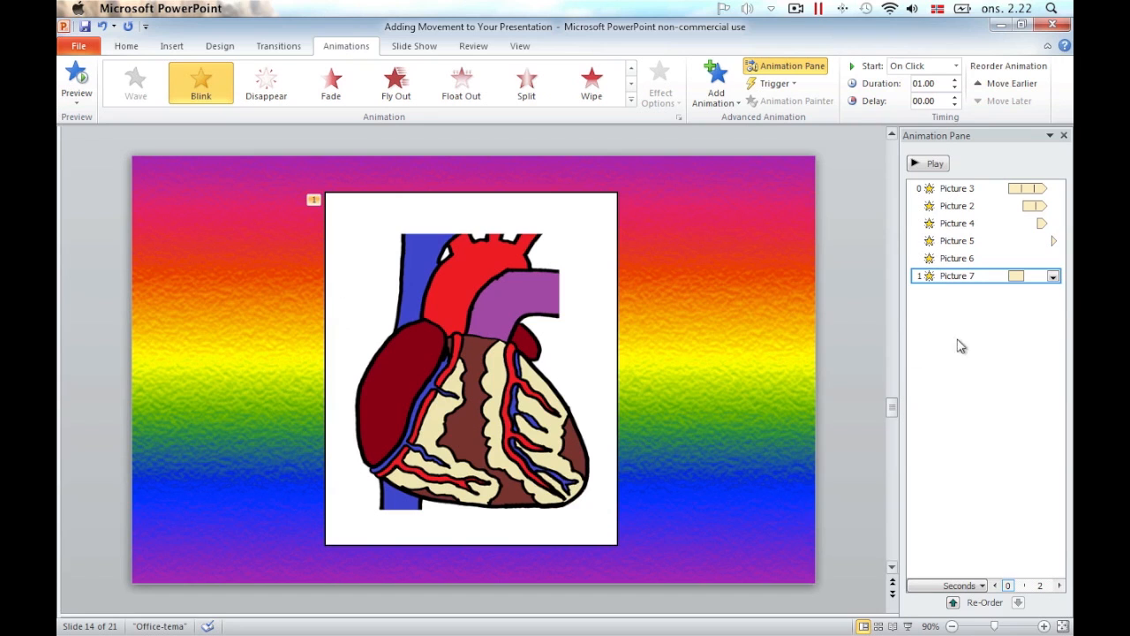
Set the new Blink timing to start After Previous with delay 0.1 seconds, duration 0.8 seconds and repeat Until End of Slide, and apply it.
{"action": "left_click", "coordinate": [1053, 276]}
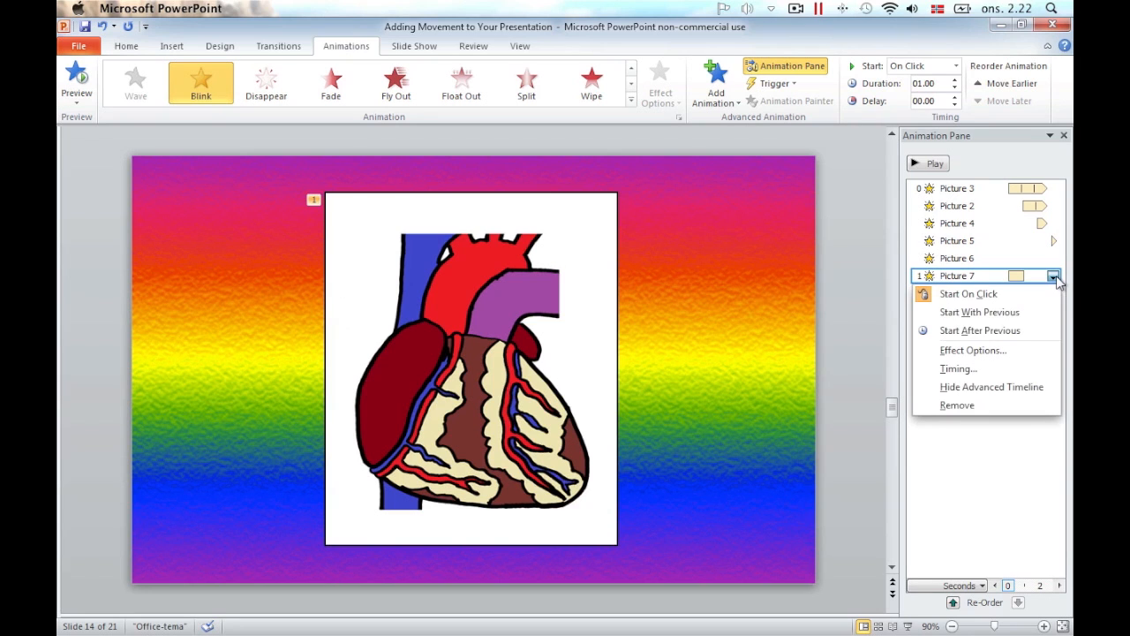
{"action": "left_click", "coordinate": [1039, 374]}
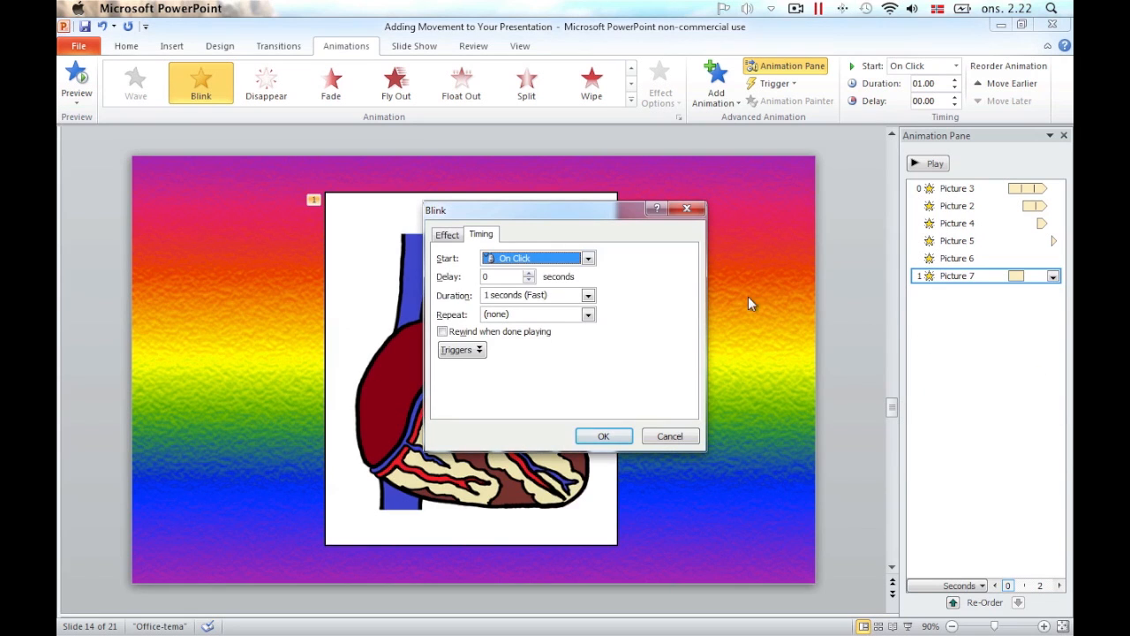
{"action": "left_click", "coordinate": [588, 258]}
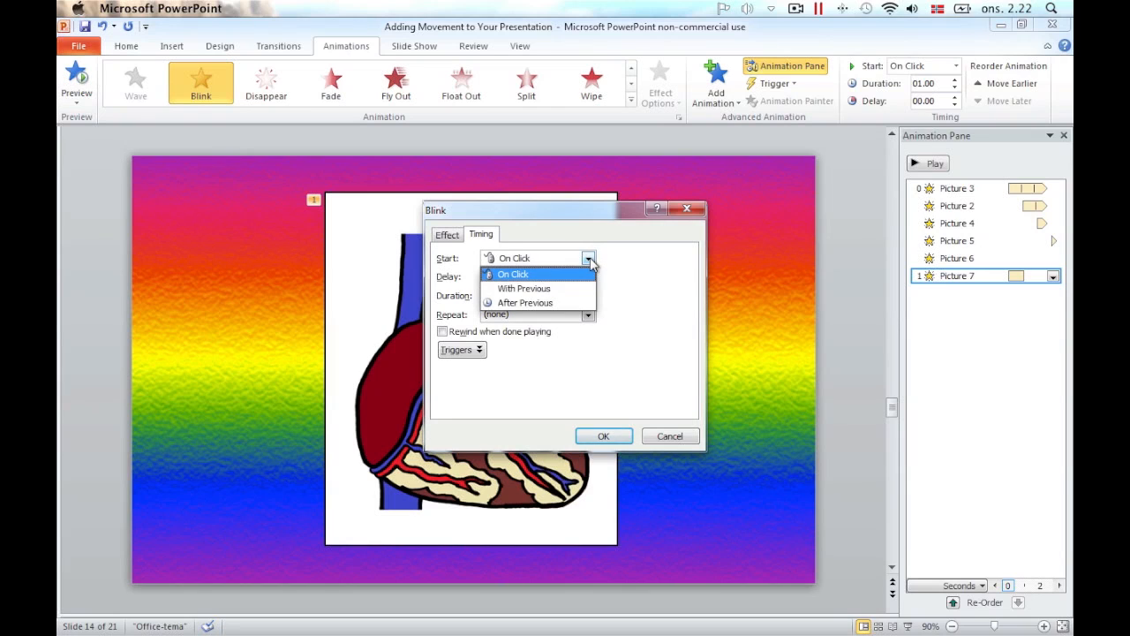
{"action": "left_click", "coordinate": [573, 303]}
{"action": "left_click", "coordinate": [481, 277]}
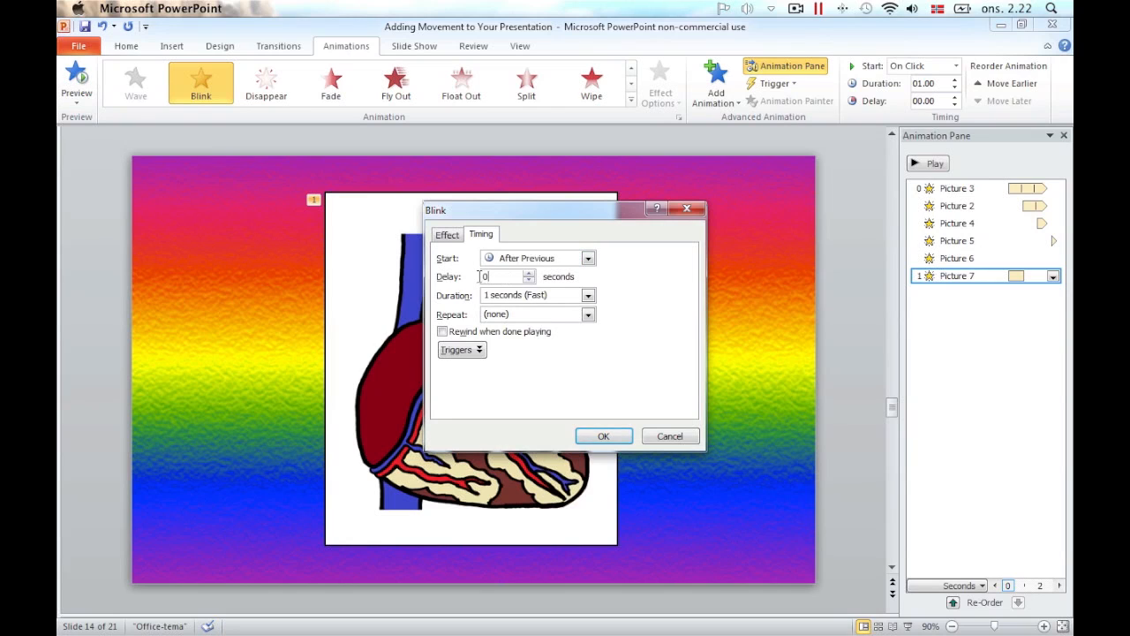
{"action": "type", "text": ".1"}
{"action": "left_click", "coordinate": [554, 296]}
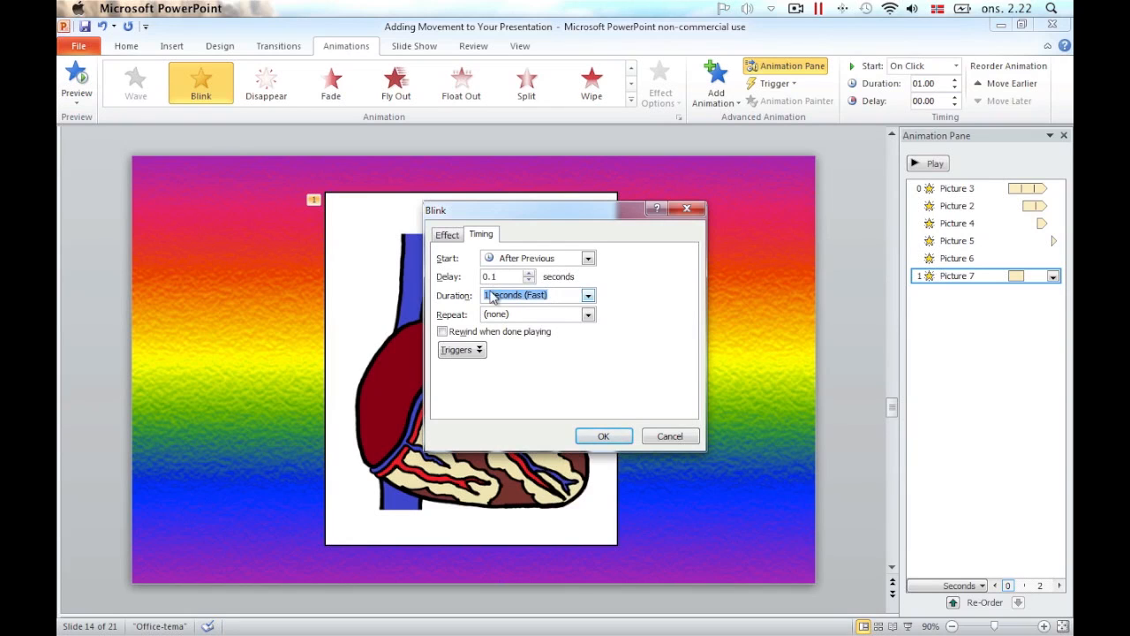
{"action": "type", "text": "0"}
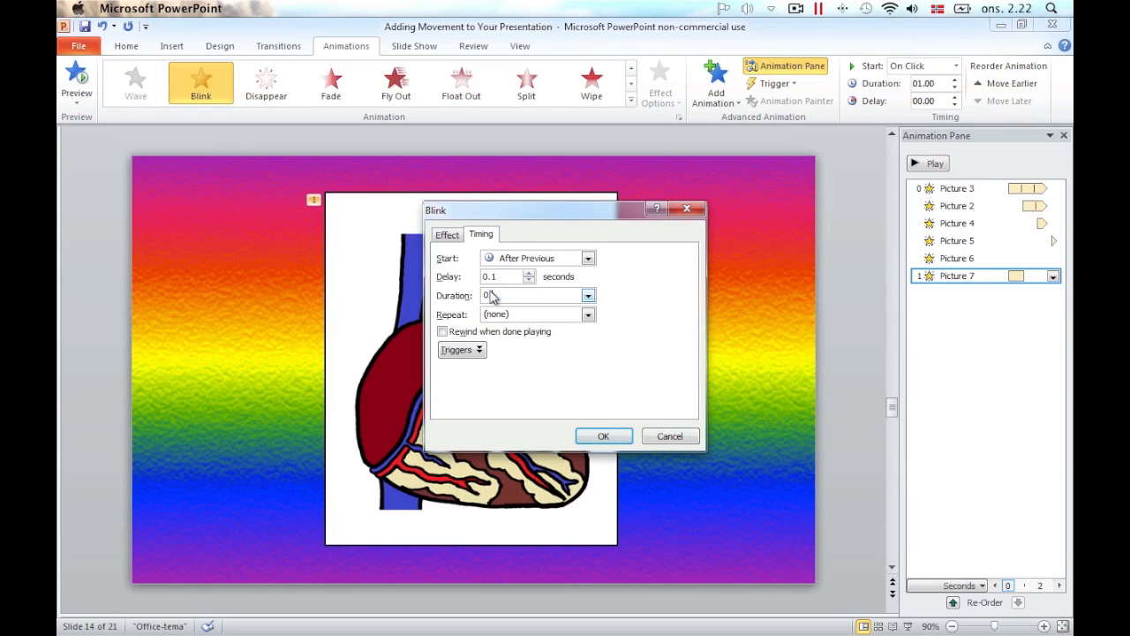
{"action": "type", "text": ".8"}
{"action": "left_click", "coordinate": [588, 316]}
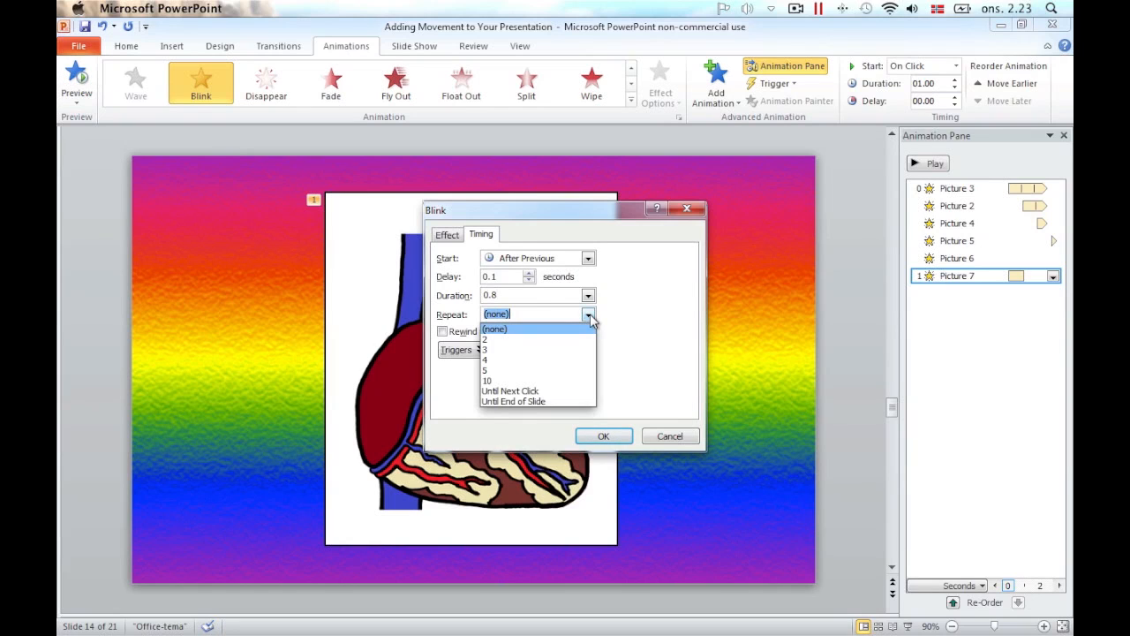
{"action": "left_click", "coordinate": [562, 403]}
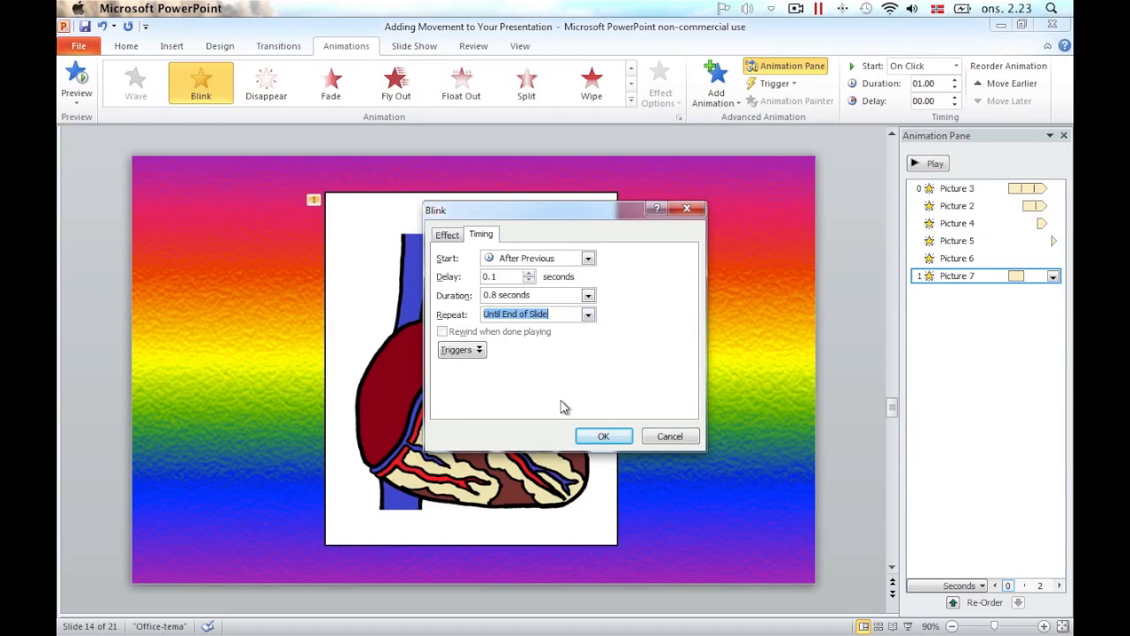
{"action": "left_click", "coordinate": [603, 437]}
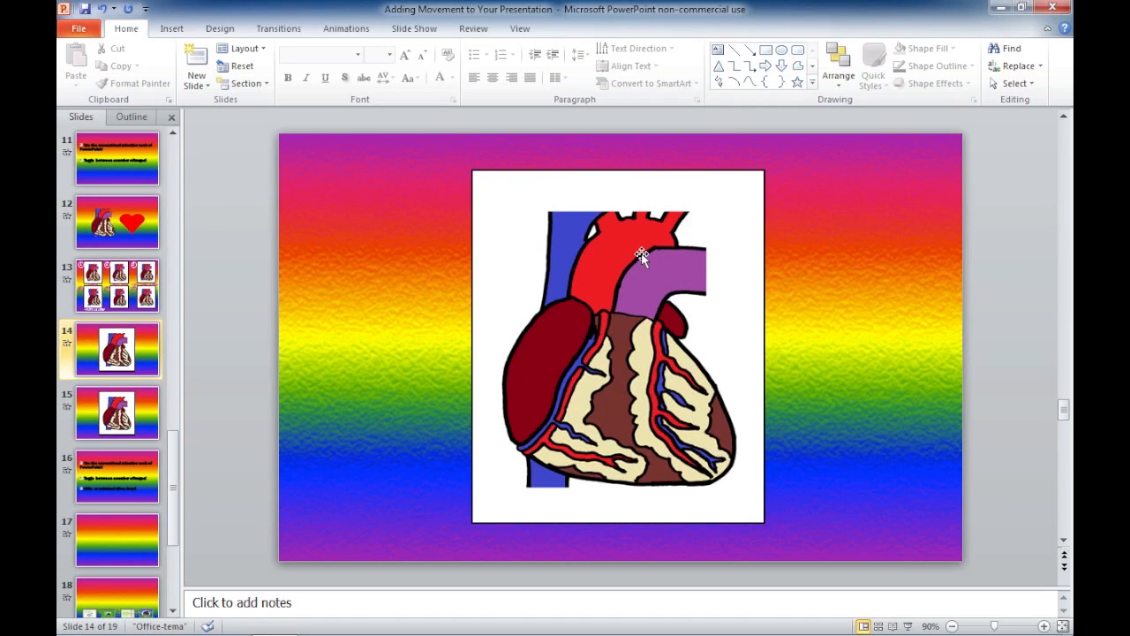
Play the slide show from heart slide 14 and from heart slide 15 to compare the two heartbeat animations, ending each show.
{"action": "left_click", "coordinate": [415, 29]}
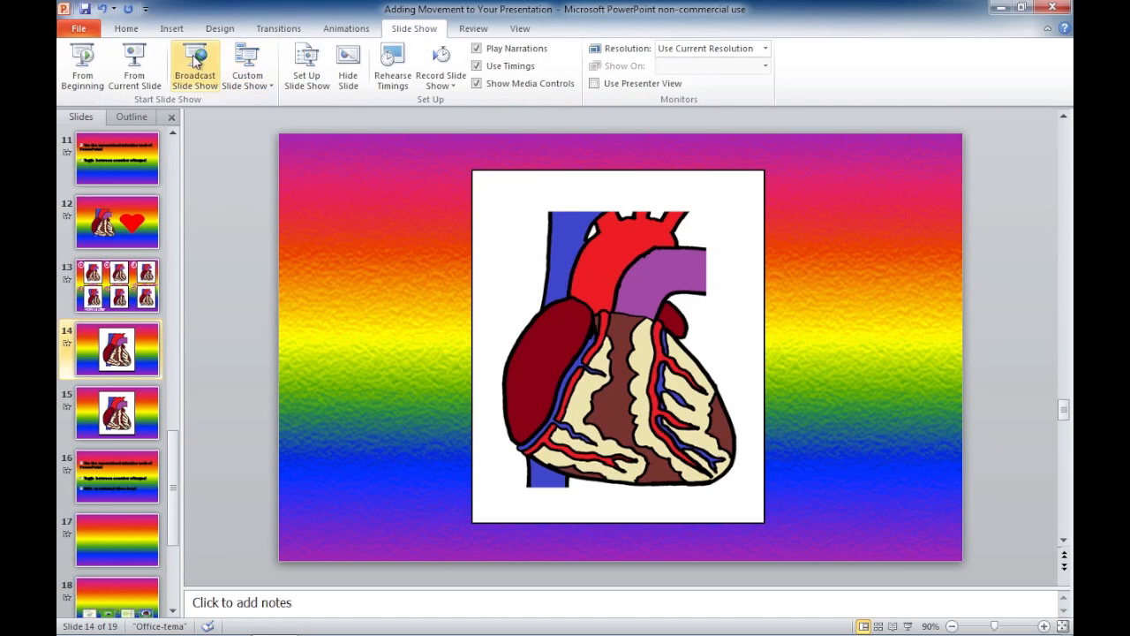
{"action": "left_click", "coordinate": [140, 56]}
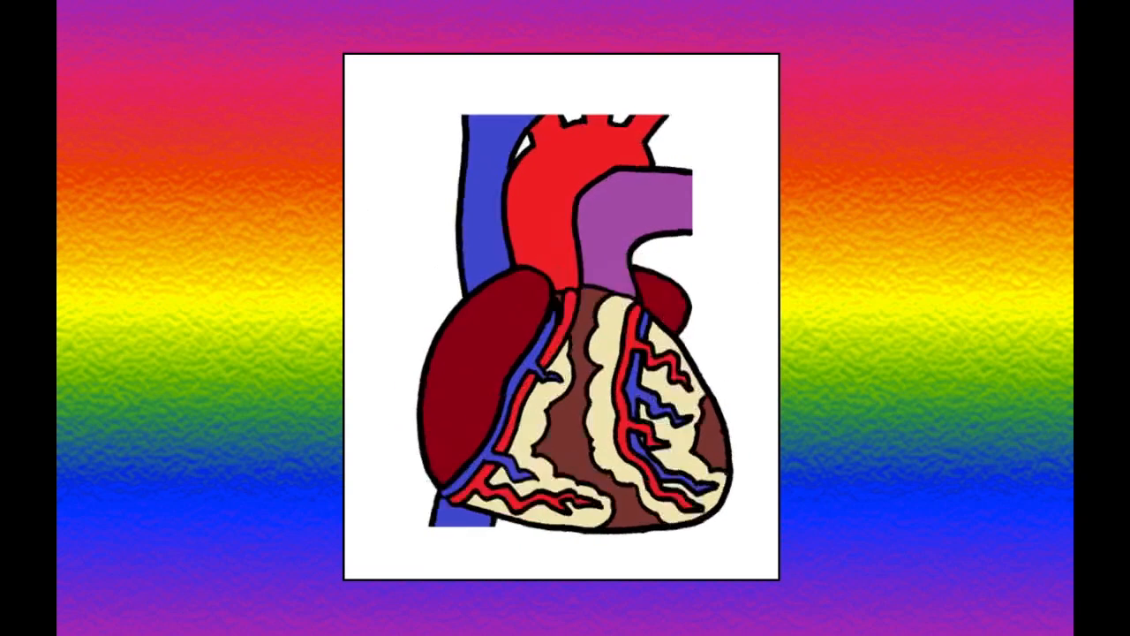
{"action": "key", "text": "Escape"}
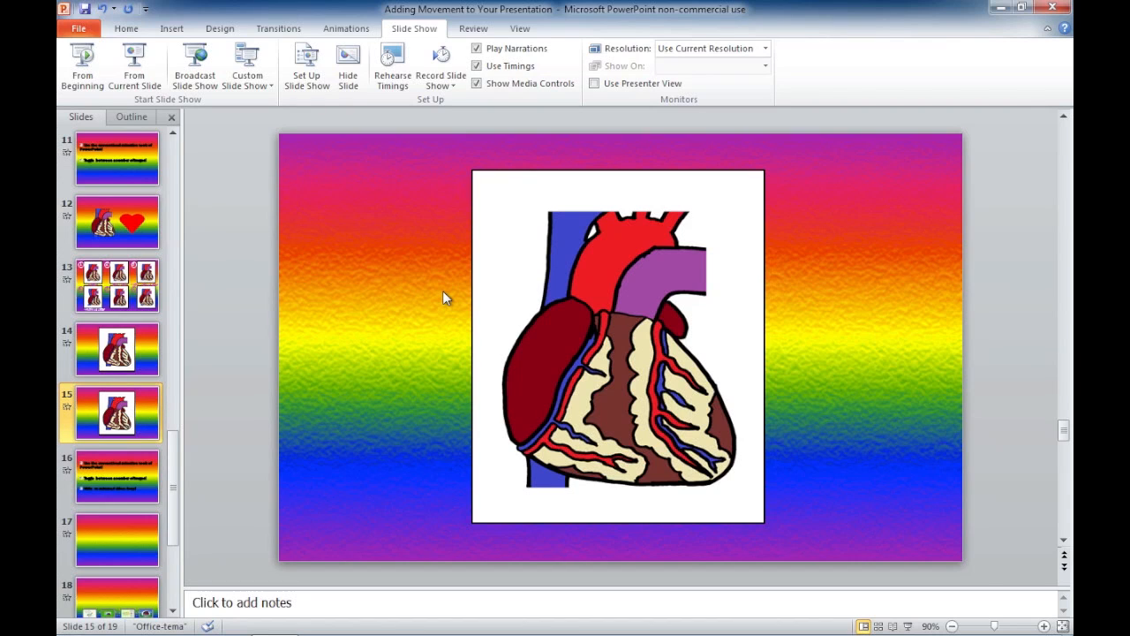
{"action": "left_click", "coordinate": [144, 59]}
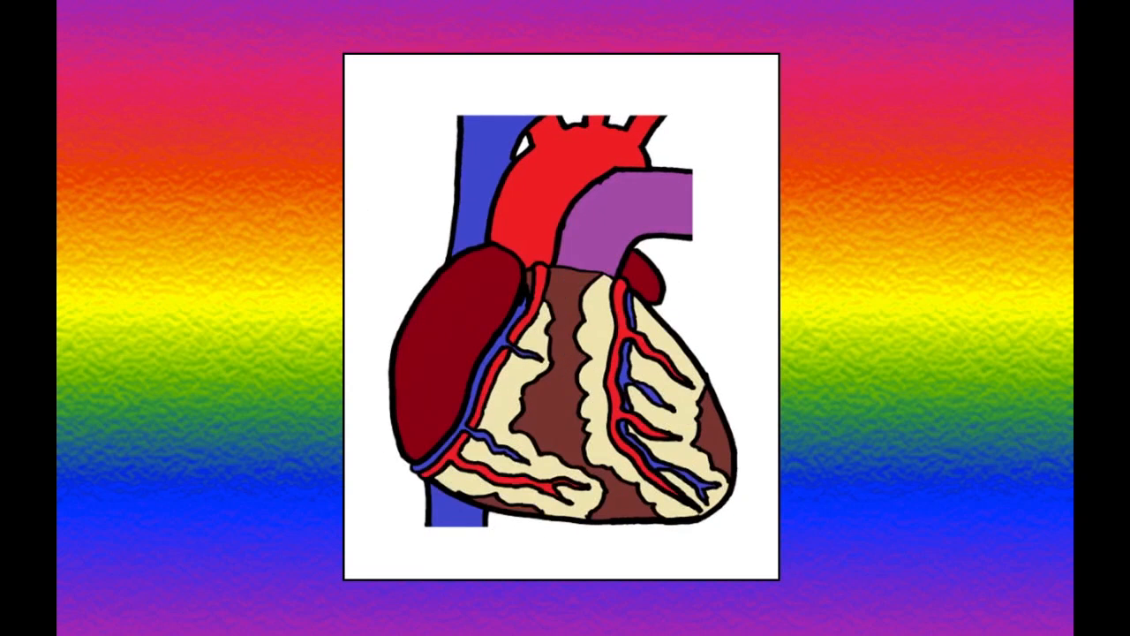
{"action": "key", "text": "Escape"}
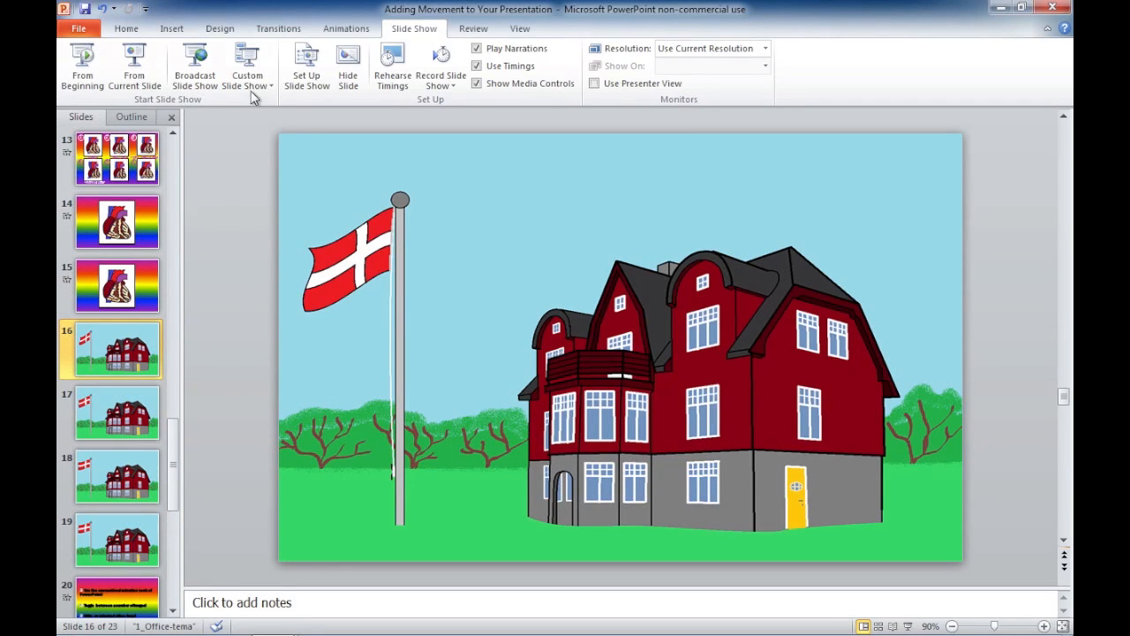
Play the slide show from slide 16 with the house and waving flag, and advance through the slides.
{"action": "left_click", "coordinate": [139, 71]}
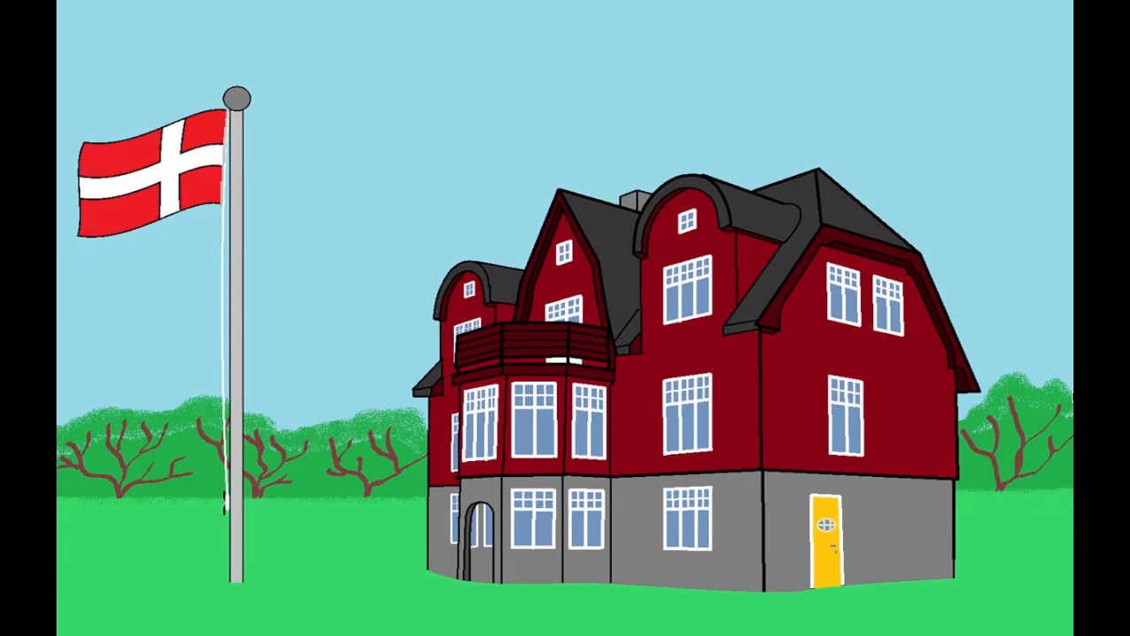
{"action": "left_click", "coordinate": [1073, 292]}
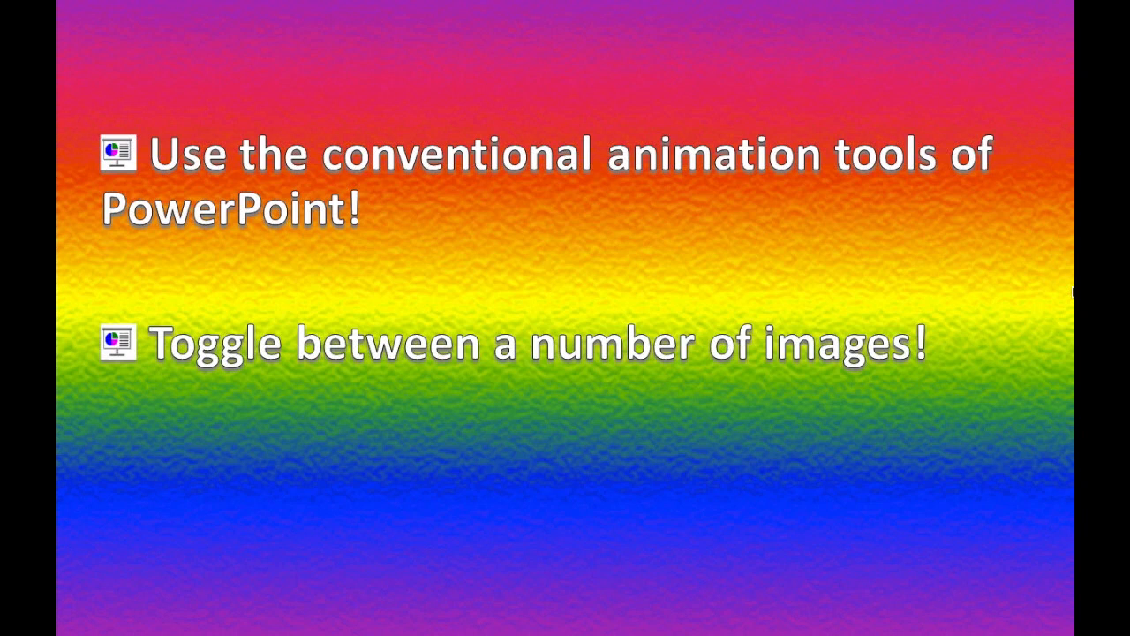
{"action": "left_click", "coordinate": [1073, 292]}
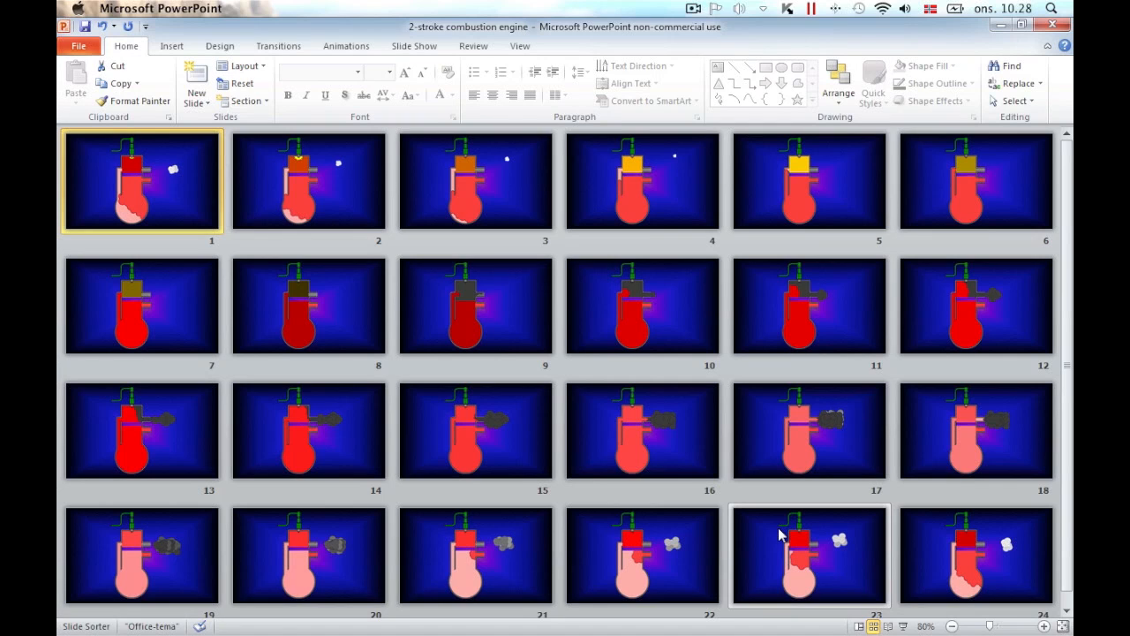
In the 2-stroke combustion engine presentation, switch to Normal view and insert the Crank picture on slide 1.
{"action": "left_click", "coordinate": [858, 626]}
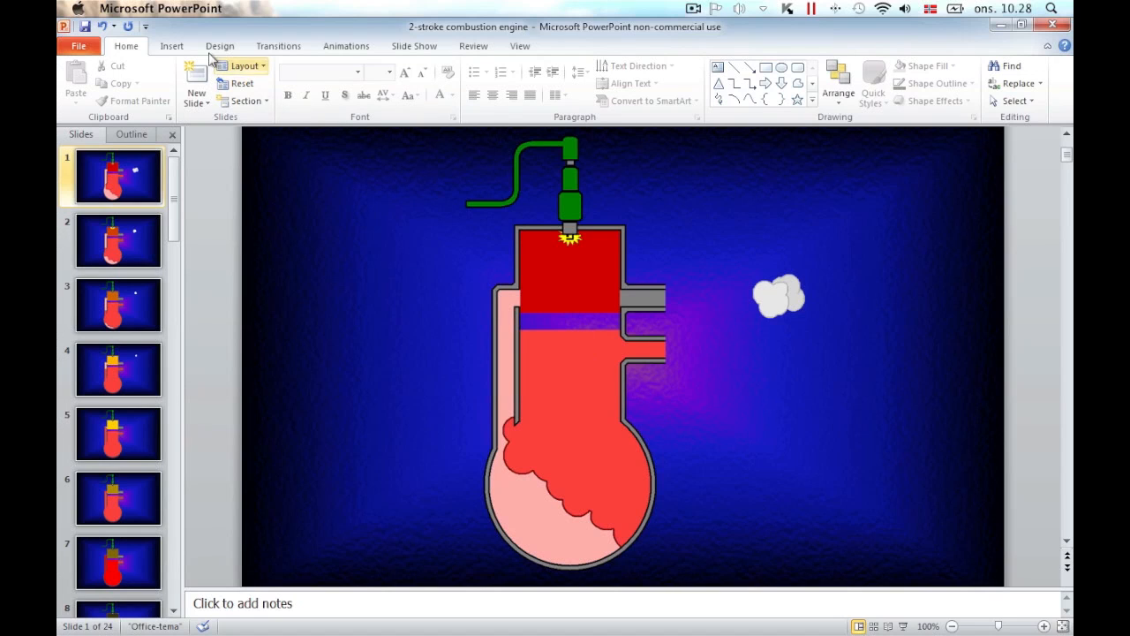
{"action": "left_click", "coordinate": [173, 47]}
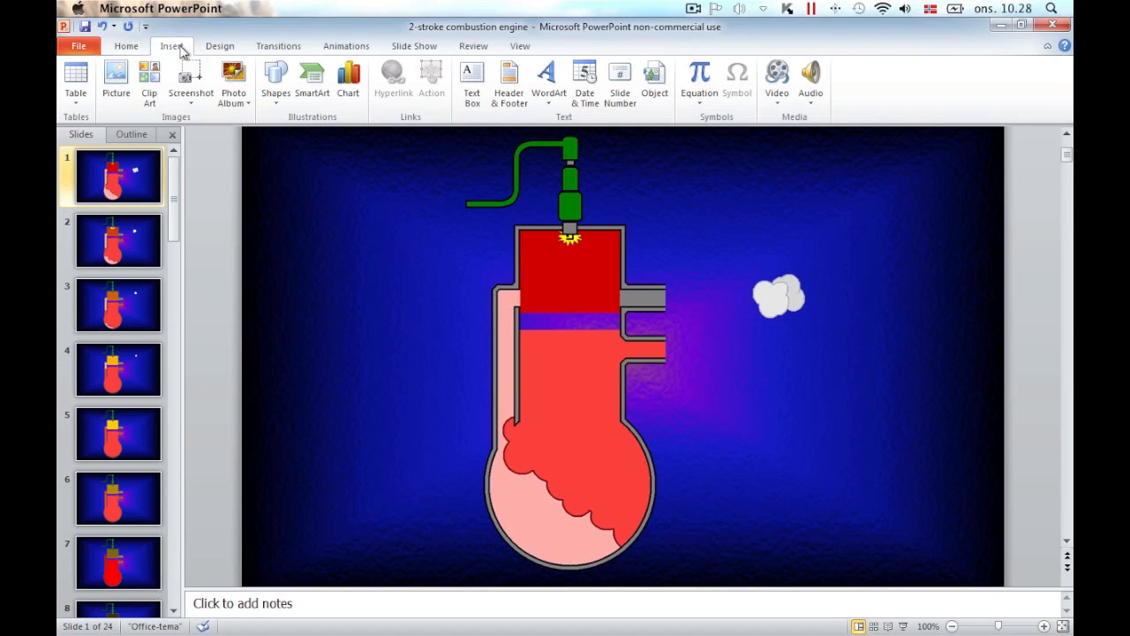
{"action": "left_click", "coordinate": [117, 77]}
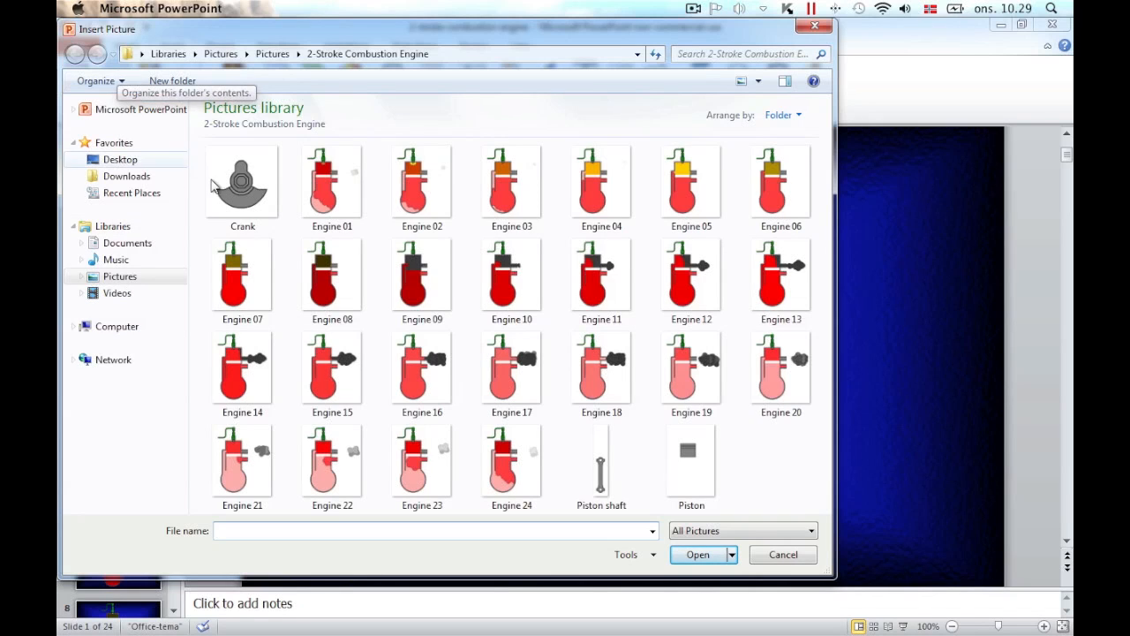
{"action": "left_click", "coordinate": [242, 181]}
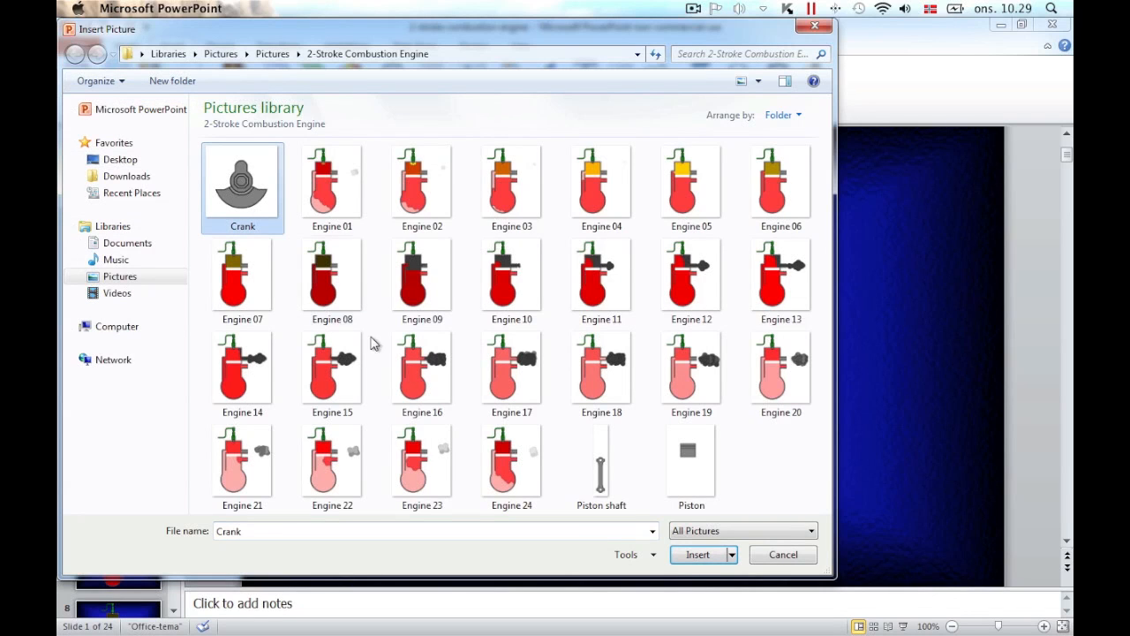
{"action": "left_click", "coordinate": [696, 555]}
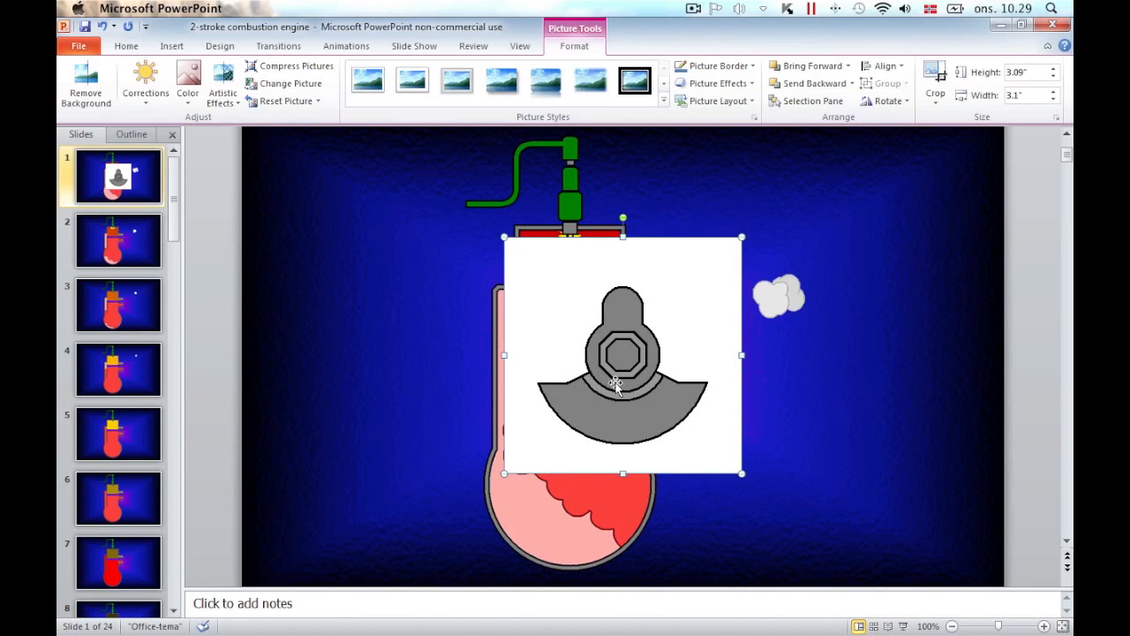
Scale the crank picture to 67% of its original size with the aspect ratio locked.
{"action": "right_click", "coordinate": [545, 336]}
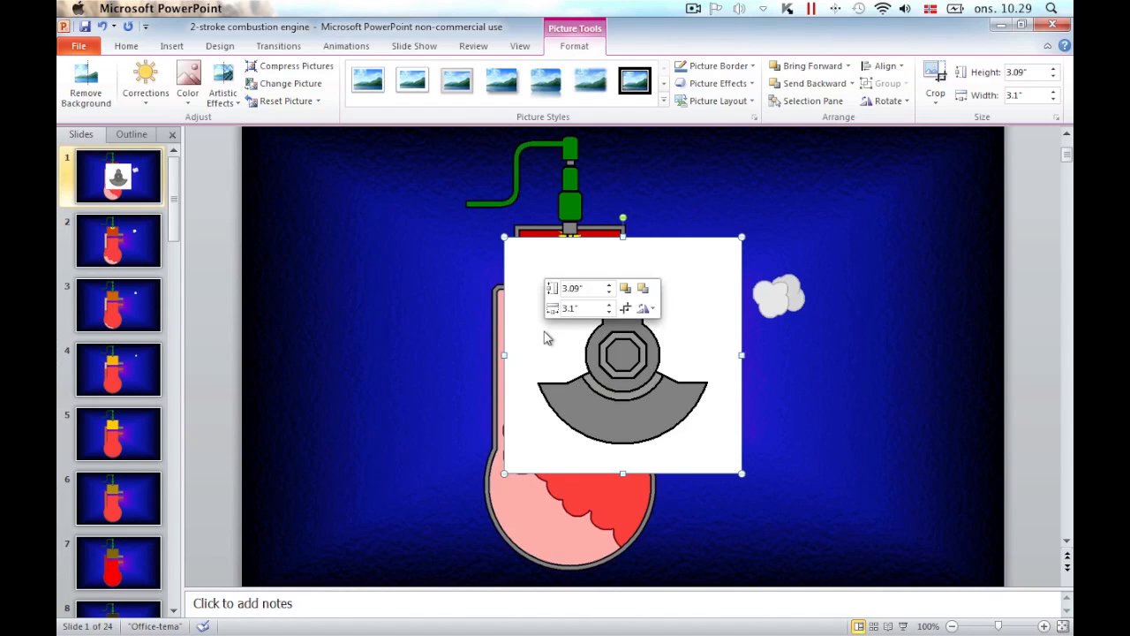
{"action": "right_click", "coordinate": [531, 339]}
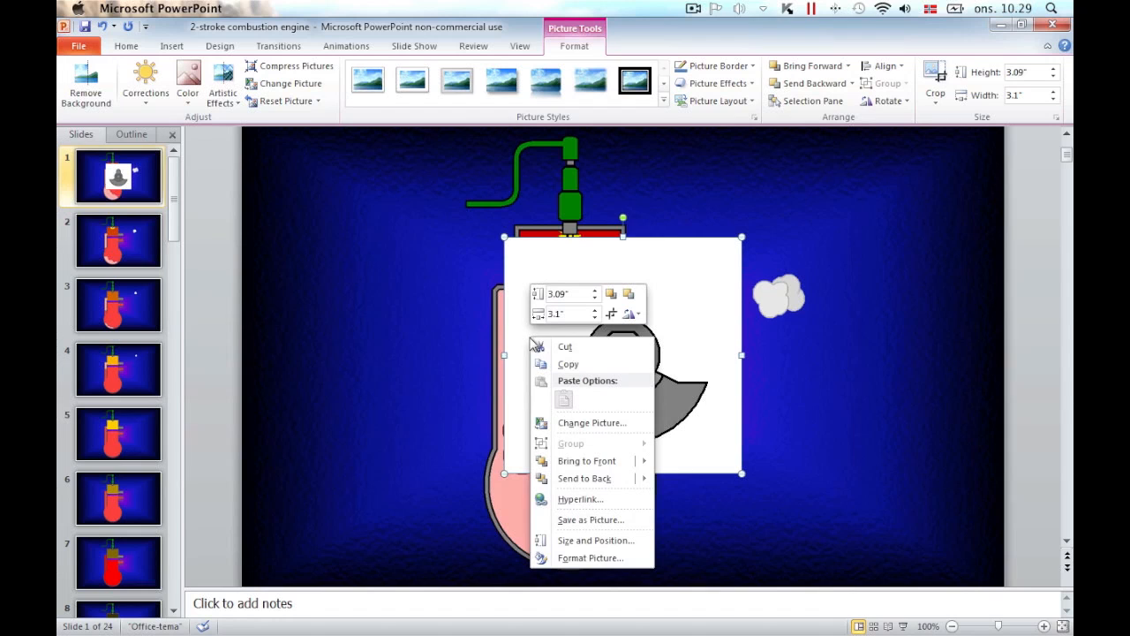
{"action": "left_click", "coordinate": [578, 542]}
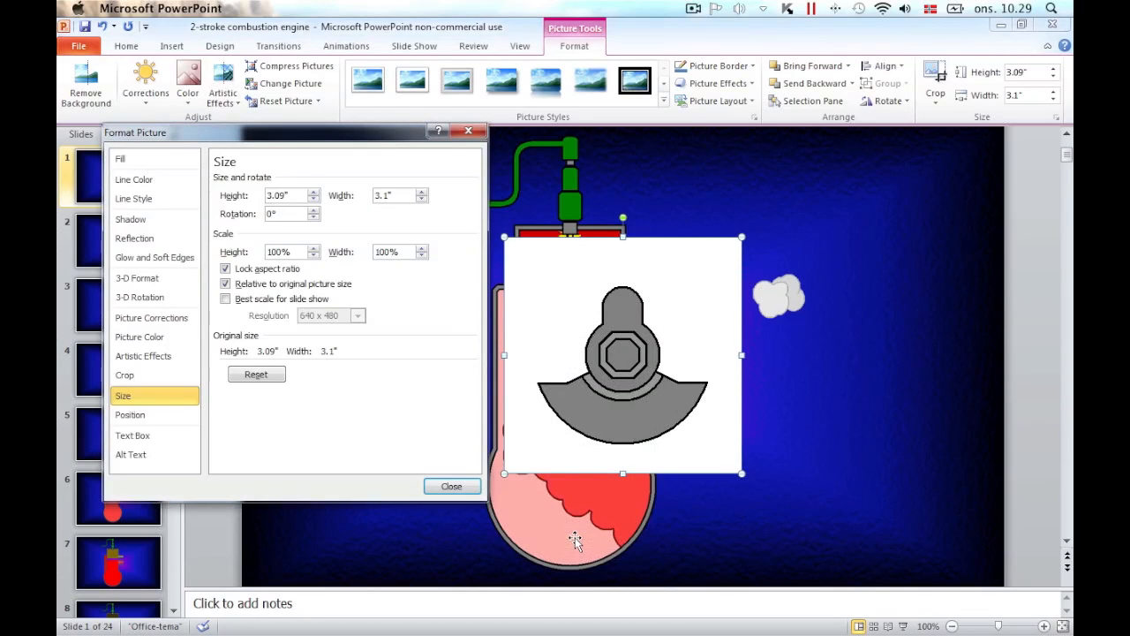
{"action": "left_click_drag", "start_coordinate": [283, 252], "coordinate": [263, 254]}
{"action": "type", "text": "67"}
{"action": "key", "text": "Tab"}
{"action": "key", "text": "Escape"}
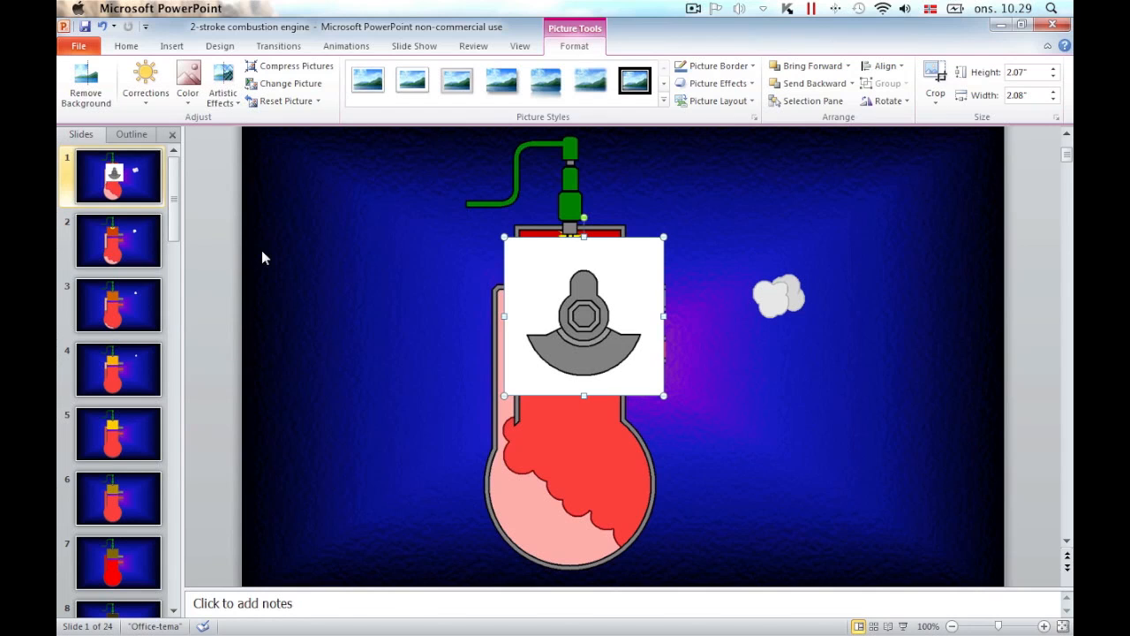
Make the crank picture's white background transparent and move the crank into the centre of the round crankcase.
{"action": "left_click", "coordinate": [187, 98]}
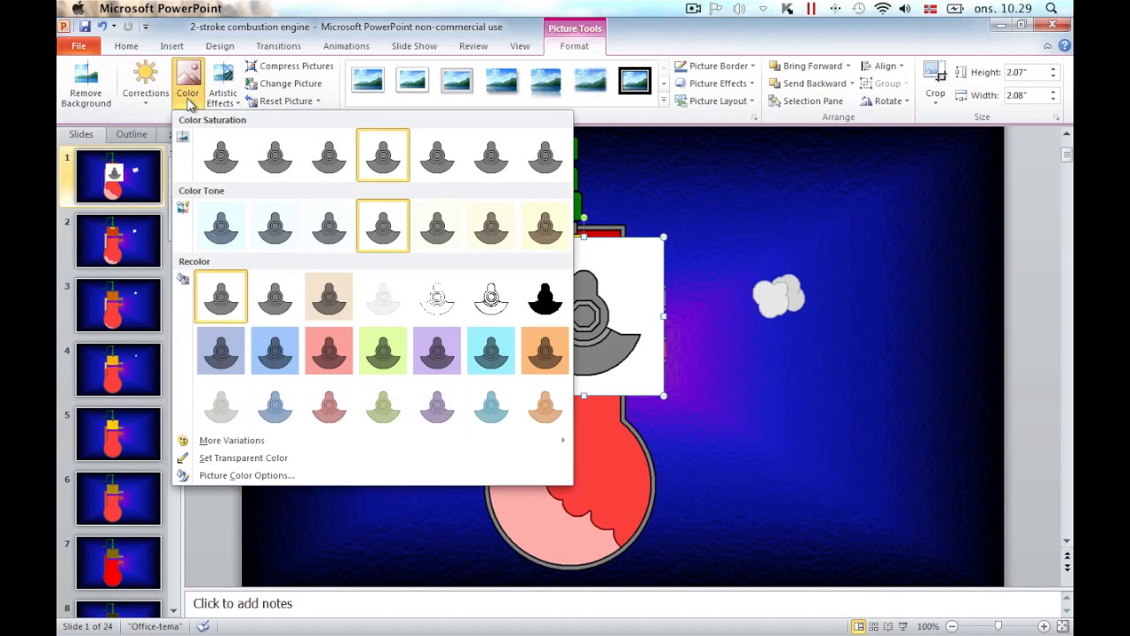
{"action": "left_click", "coordinate": [258, 457]}
{"action": "left_click", "coordinate": [527, 302]}
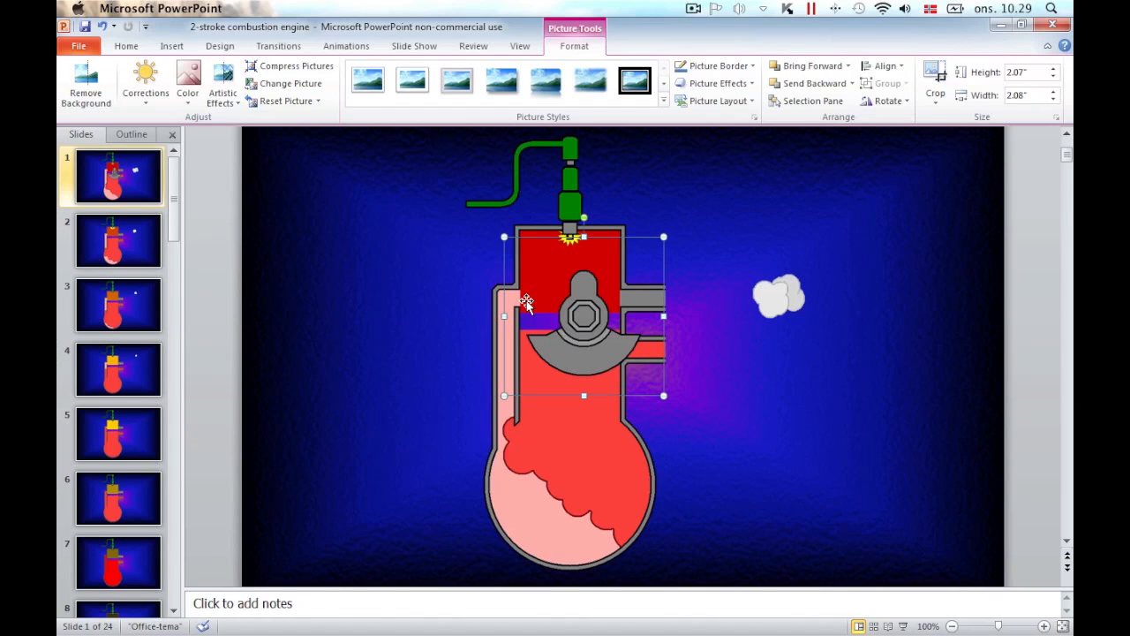
{"action": "left_click_drag", "start_coordinate": [526, 301], "coordinate": [513, 477]}
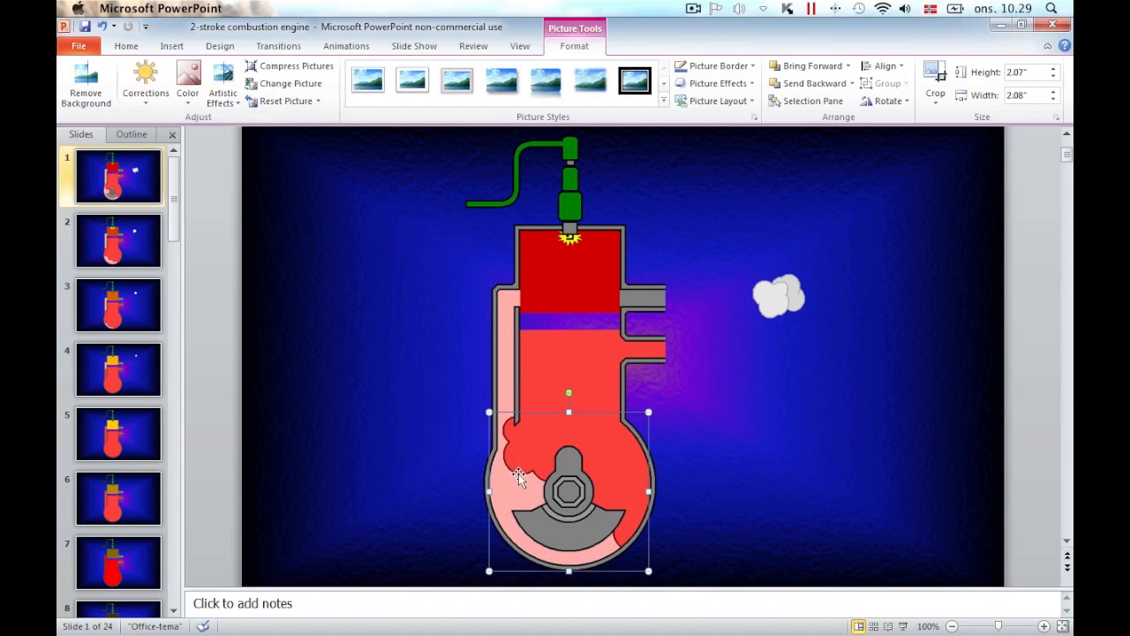
Position the crank picture 3.27" horizontally and 3.81" vertically from the slide's top left corner.
{"action": "right_click", "coordinate": [525, 468]}
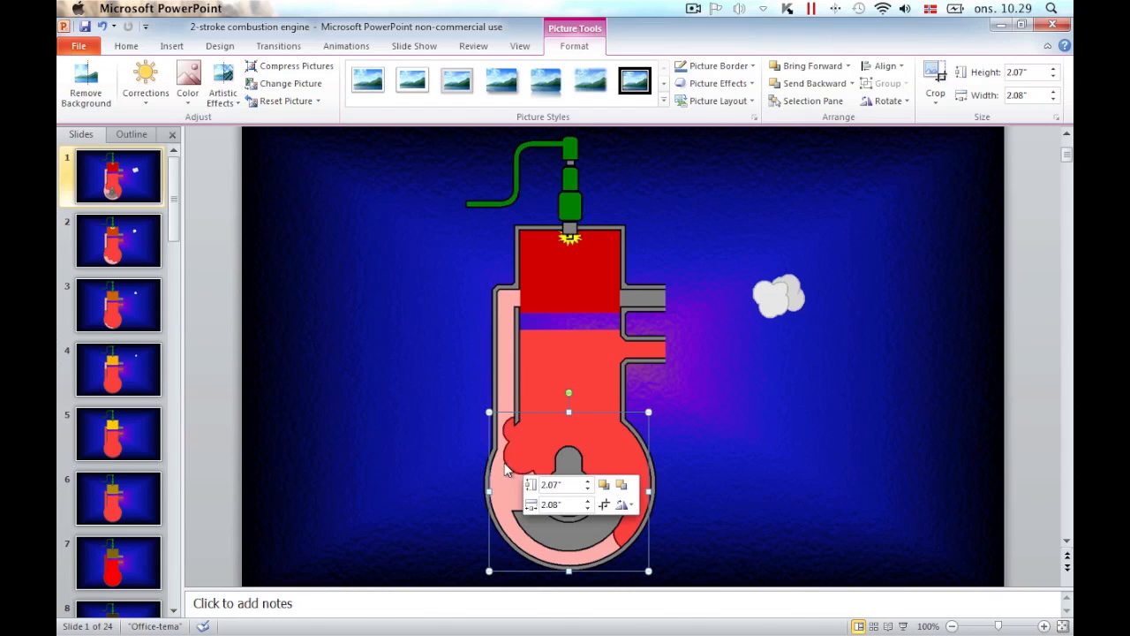
{"action": "right_click", "coordinate": [508, 468]}
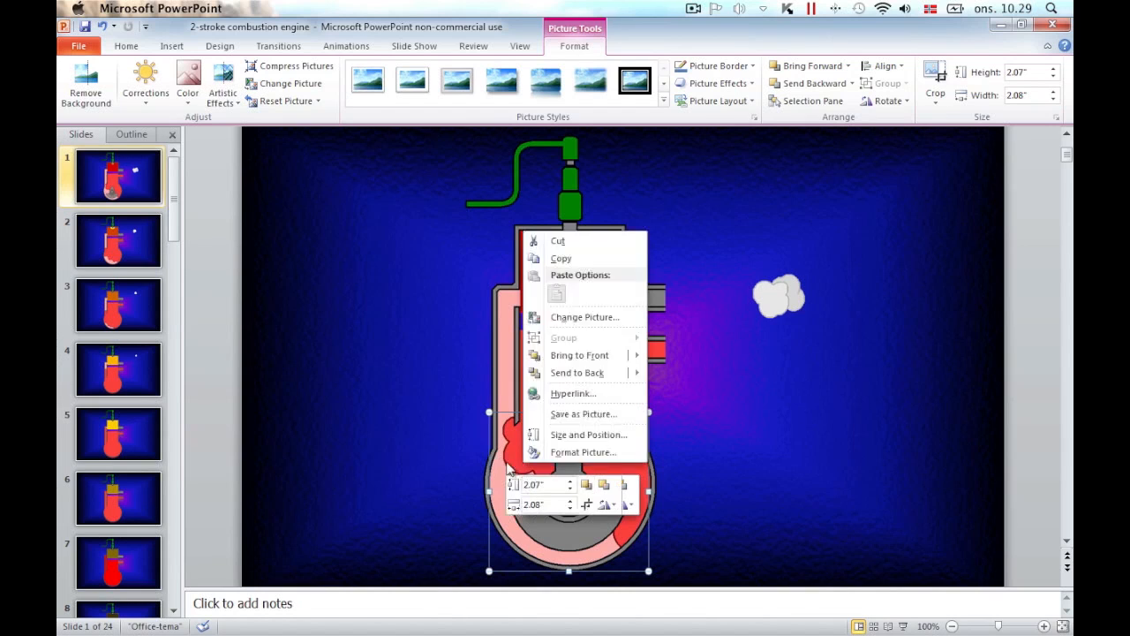
{"action": "left_click", "coordinate": [528, 435]}
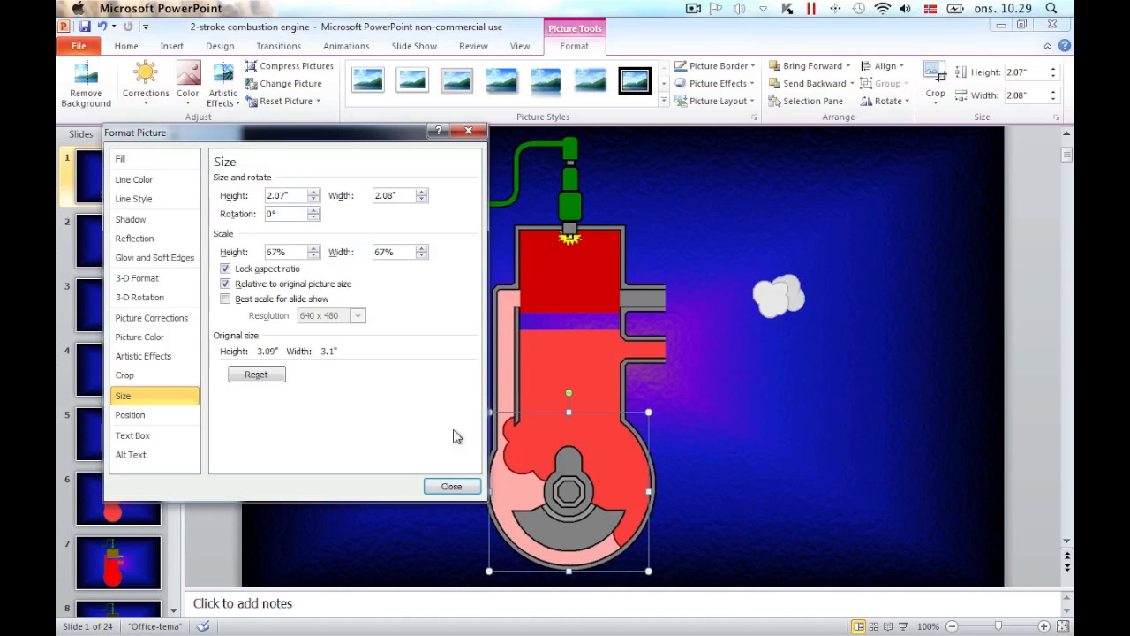
{"action": "left_click", "coordinate": [144, 417]}
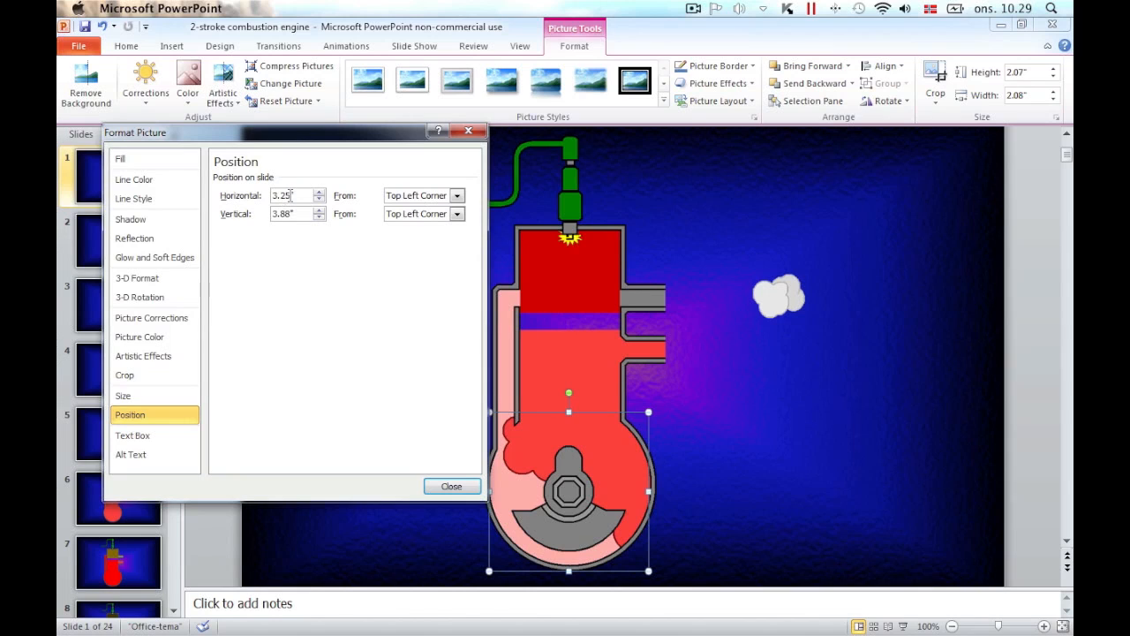
{"action": "key", "text": "BackSpace"}
{"action": "type", "text": "7"}
{"action": "key", "text": "Tab"}
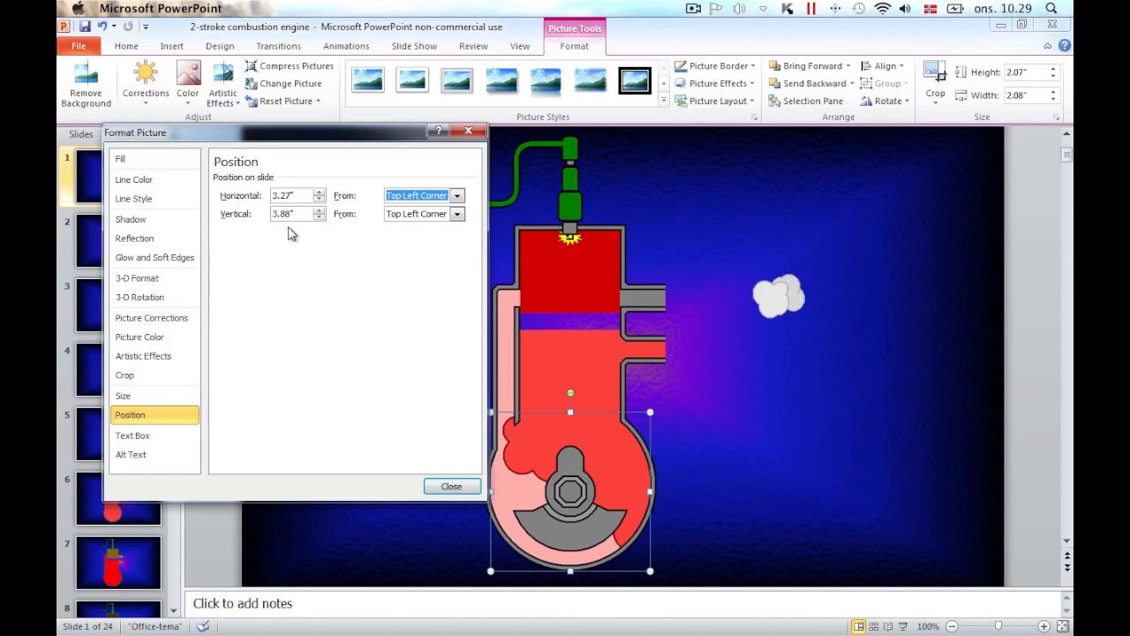
{"action": "key", "text": "Tab"}
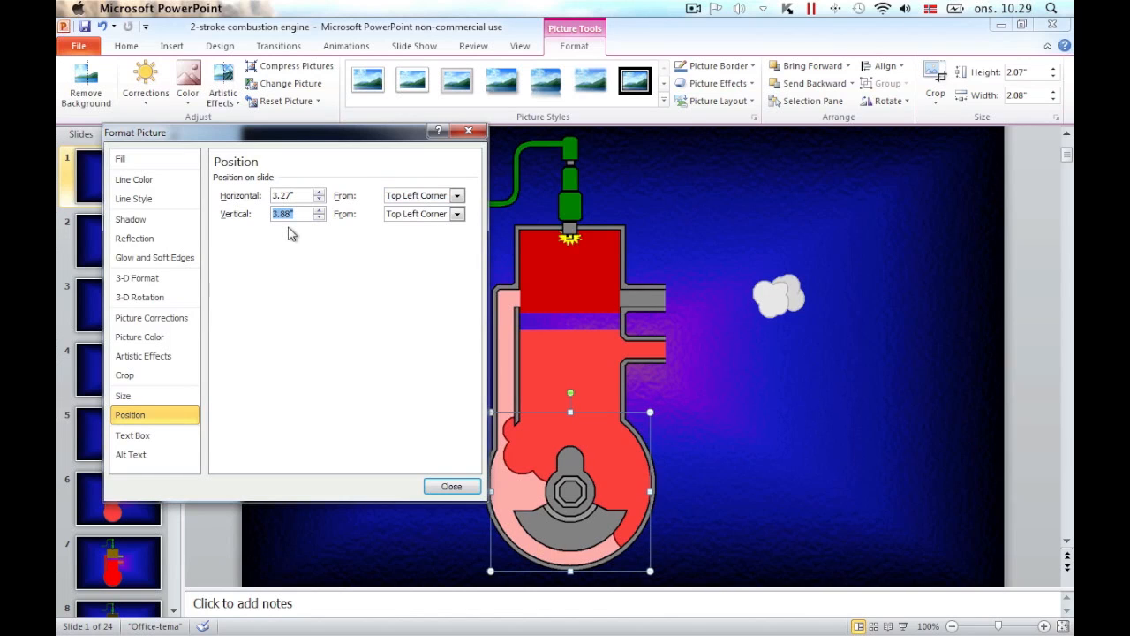
{"action": "type", "text": "3.81"}
{"action": "key", "text": "Tab"}
{"action": "key", "text": "Escape"}
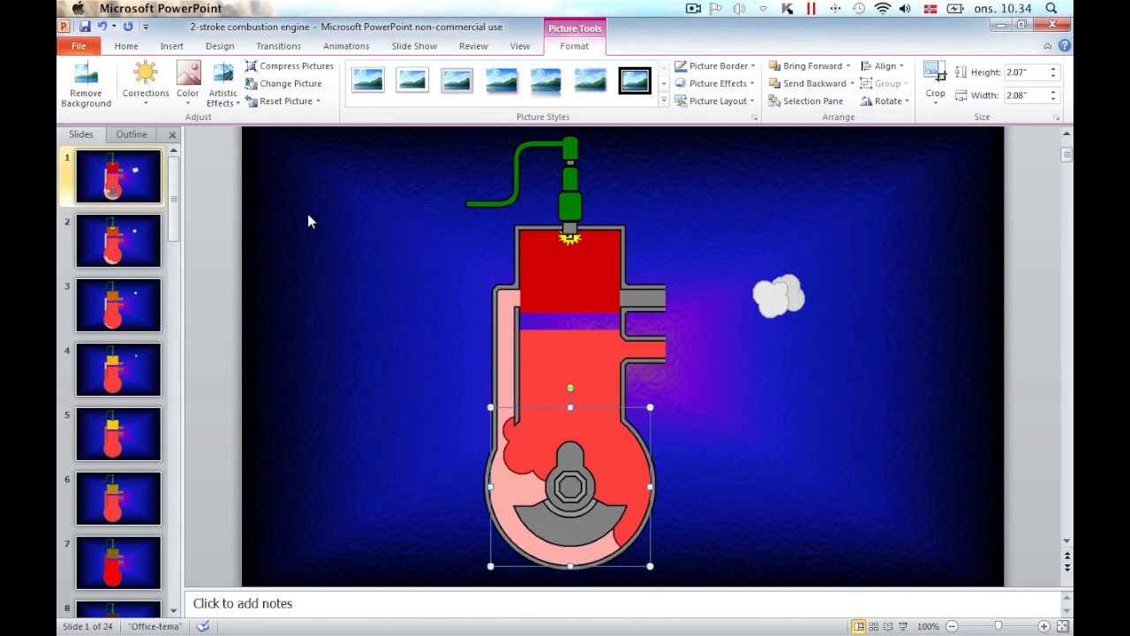
Copy the crank picture from slide 1 and paste it onto slides 2 and 3 using the destination theme.
{"action": "right_click", "coordinate": [503, 457]}
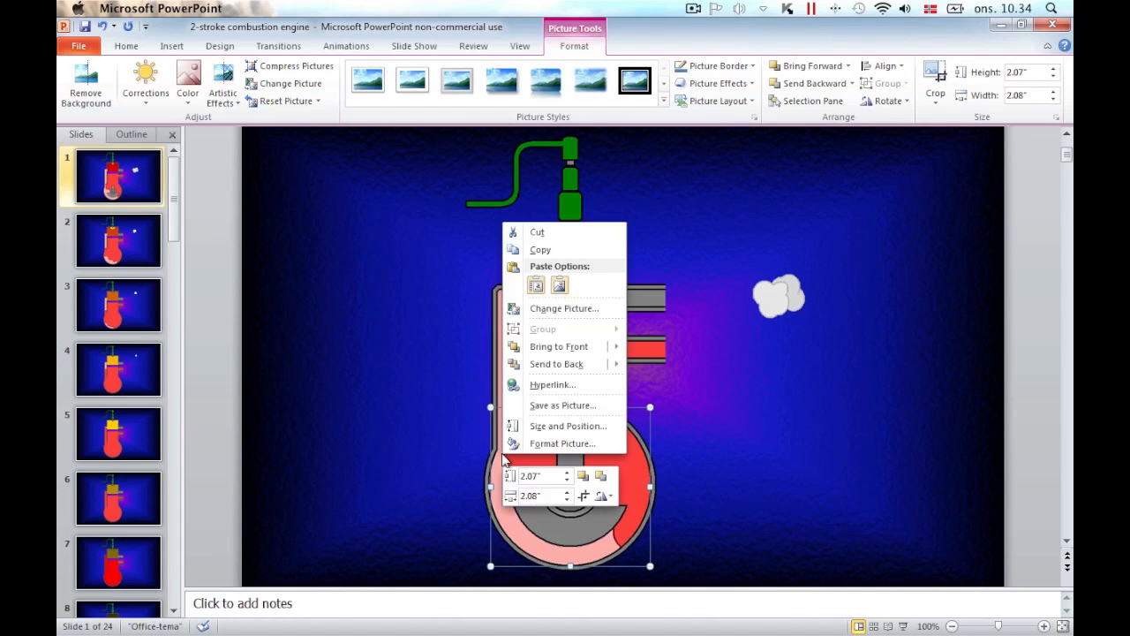
{"action": "left_click", "coordinate": [541, 251]}
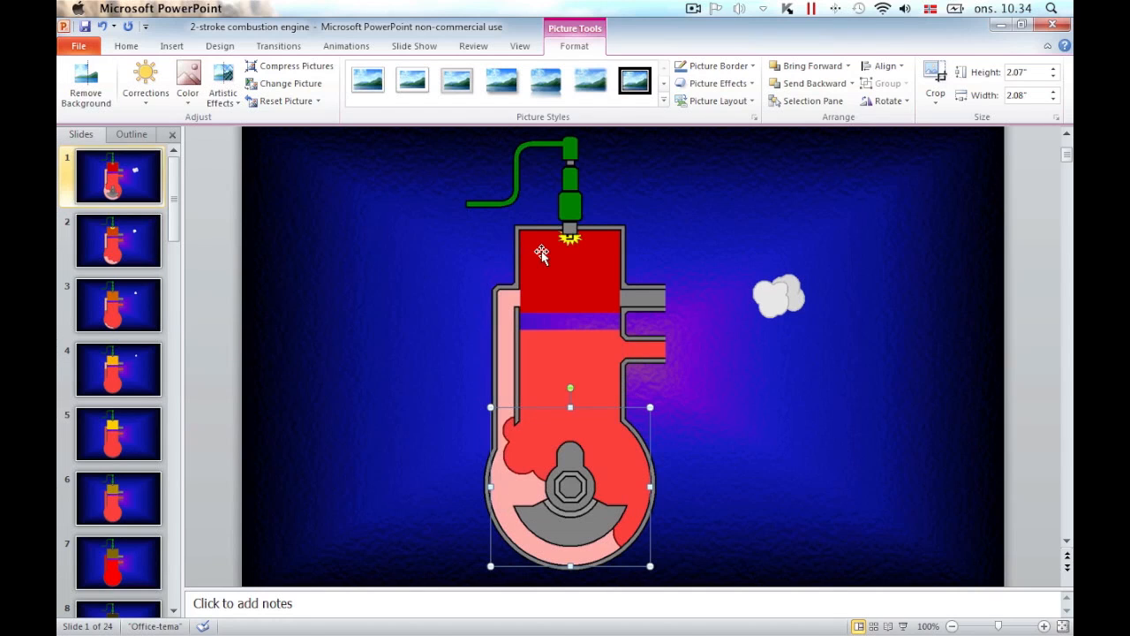
{"action": "left_click", "coordinate": [97, 255]}
{"action": "right_click", "coordinate": [97, 255]}
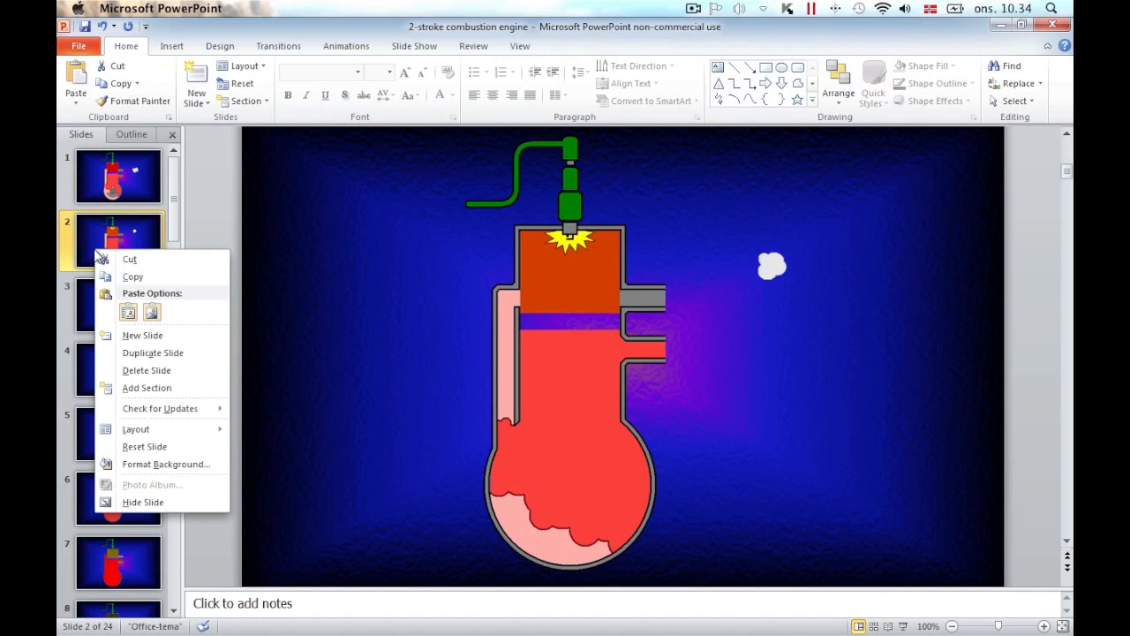
{"action": "left_click", "coordinate": [128, 311]}
{"action": "left_click", "coordinate": [96, 304]}
{"action": "right_click", "coordinate": [96, 305]}
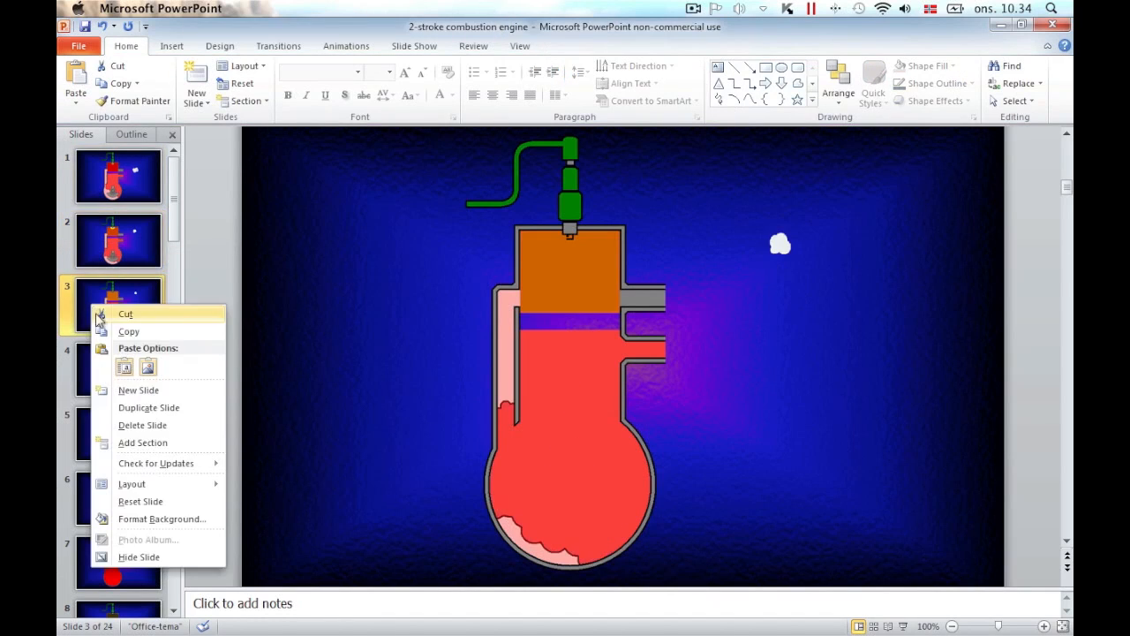
{"action": "left_click", "coordinate": [122, 365]}
Paste the copied crank onto slides 4, 5 and 6 using the destination theme.
{"action": "right_click", "coordinate": [89, 381]}
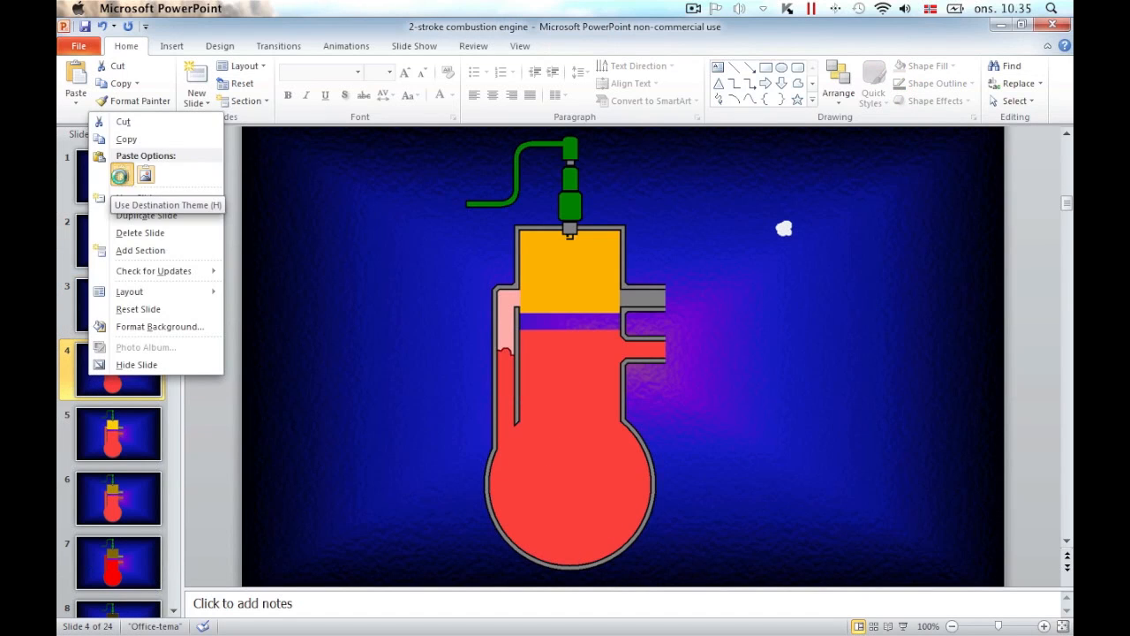
{"action": "left_click", "coordinate": [115, 173]}
{"action": "left_click", "coordinate": [102, 431]}
{"action": "right_click", "coordinate": [102, 431]}
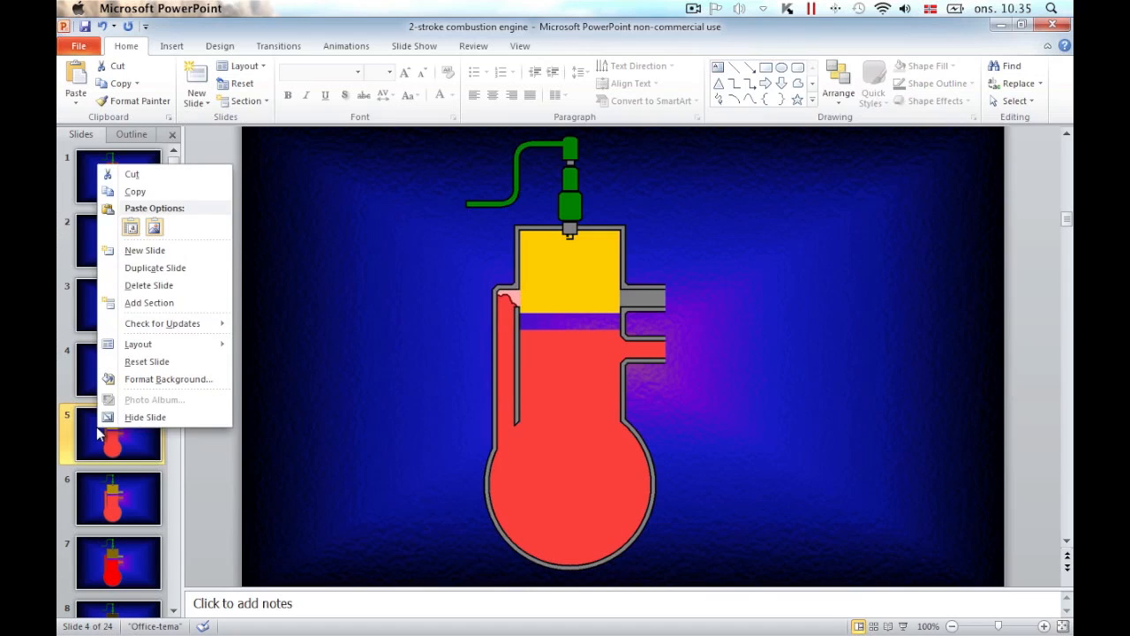
{"action": "left_click", "coordinate": [129, 228]}
{"action": "left_click", "coordinate": [93, 486]}
{"action": "right_click", "coordinate": [93, 486]}
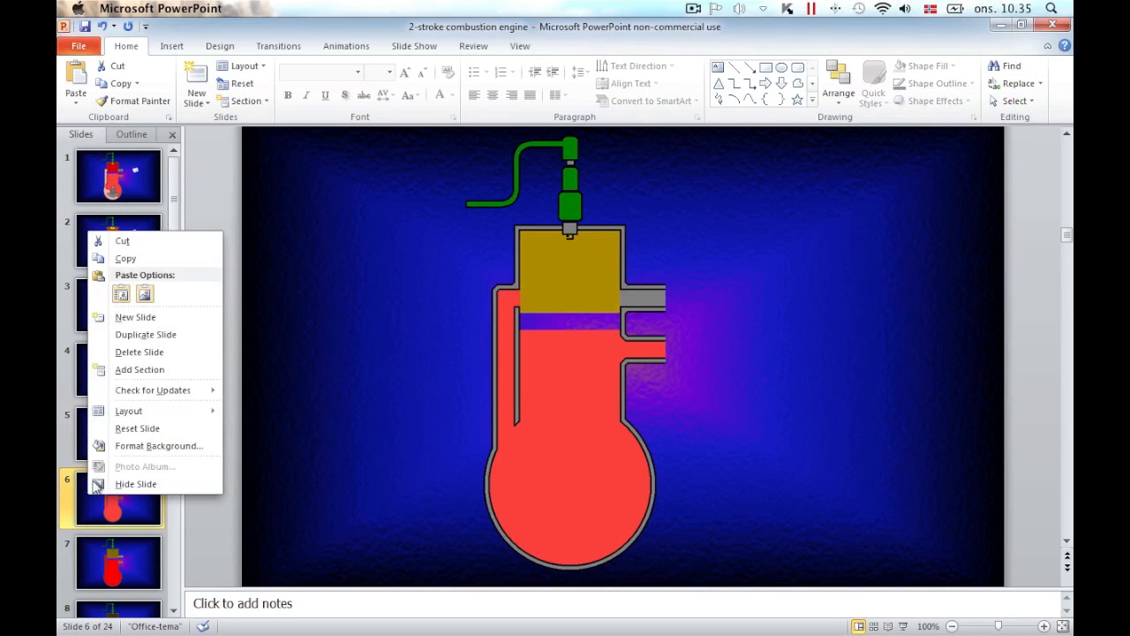
{"action": "left_click", "coordinate": [120, 295]}
Paste the copied crank onto slide 7 and onto the last slide, 24, using the destination theme.
{"action": "right_click", "coordinate": [99, 564]}
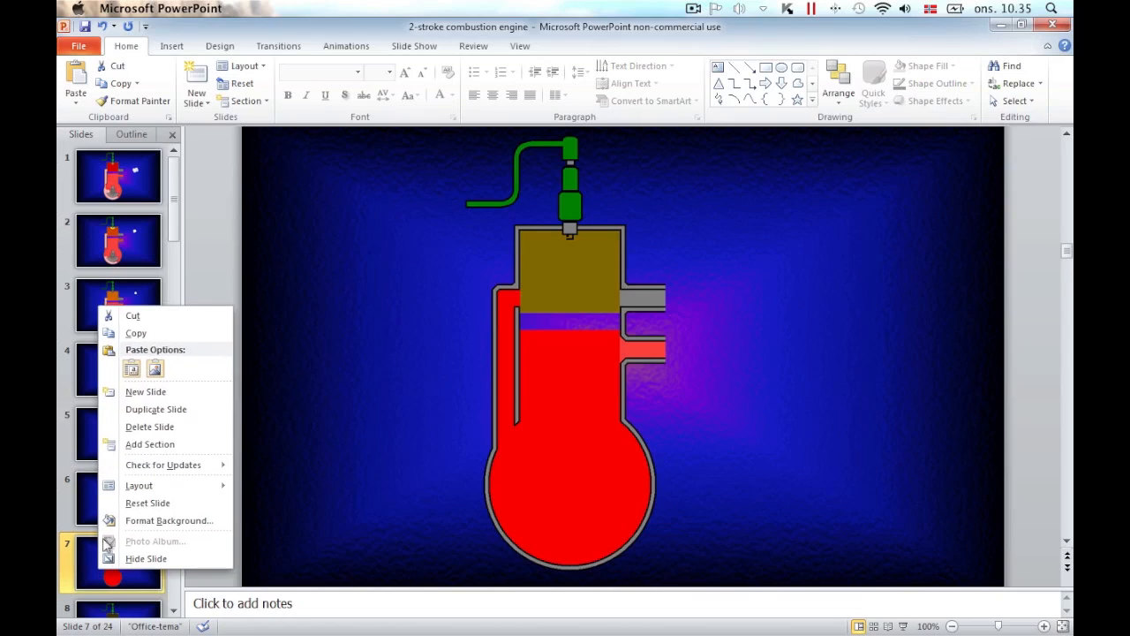
{"action": "left_click", "coordinate": [126, 369]}
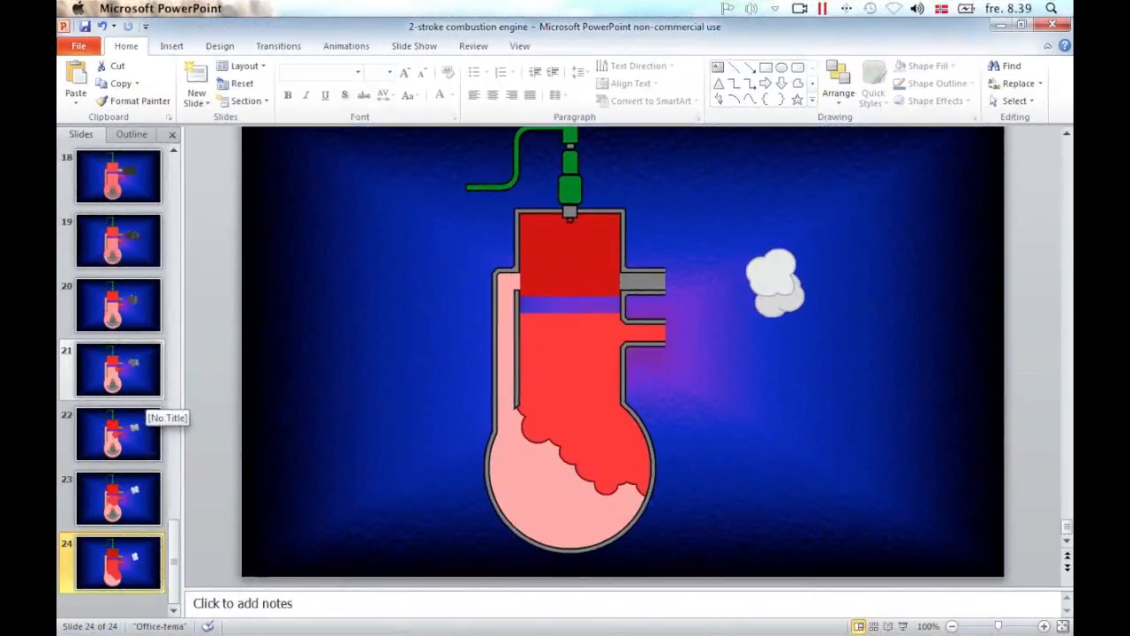
{"action": "right_click", "coordinate": [102, 558]}
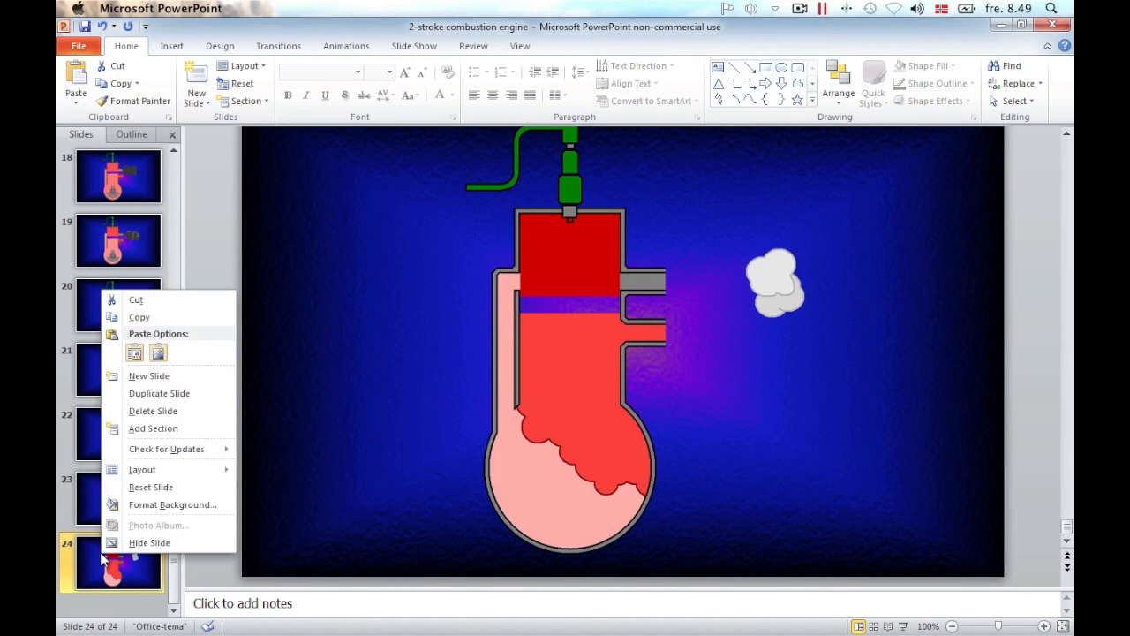
{"action": "left_click", "coordinate": [134, 354]}
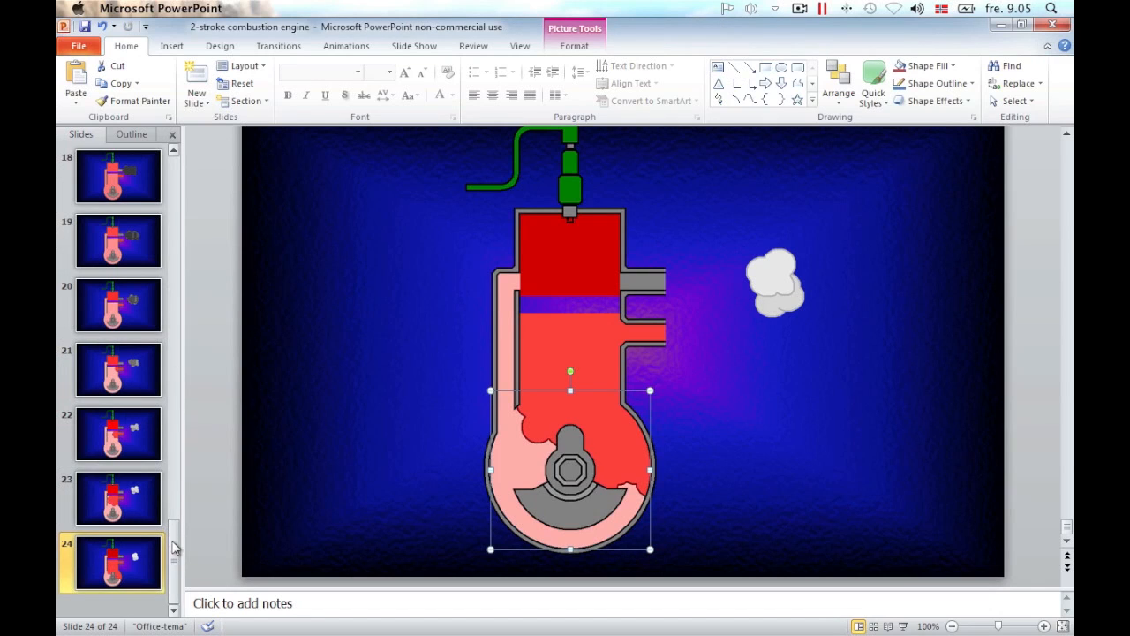
Set the rotation of the crank picture on slide 2 to 15°.
{"action": "left_click_drag", "start_coordinate": [174, 547], "coordinate": [174, 180]}
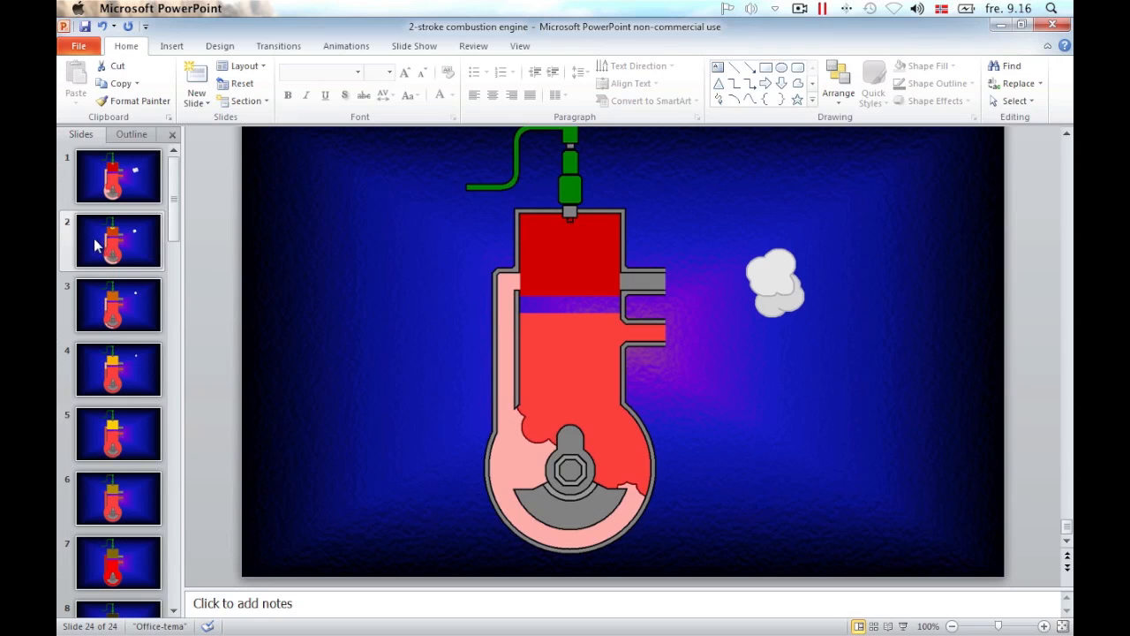
{"action": "left_click", "coordinate": [93, 239]}
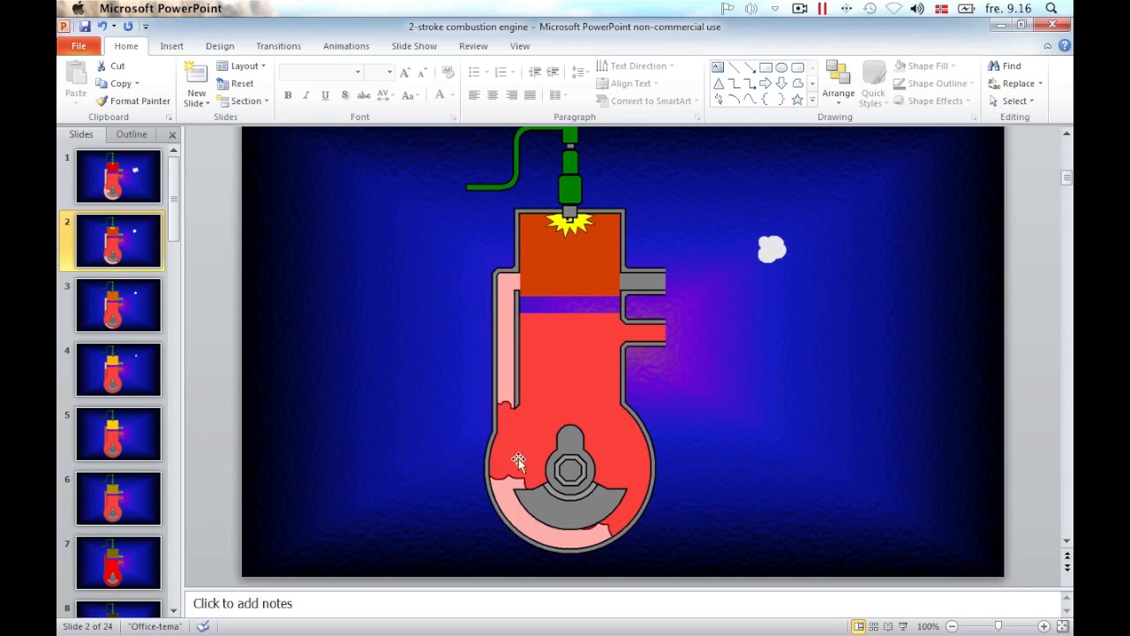
{"action": "left_click", "coordinate": [570, 484]}
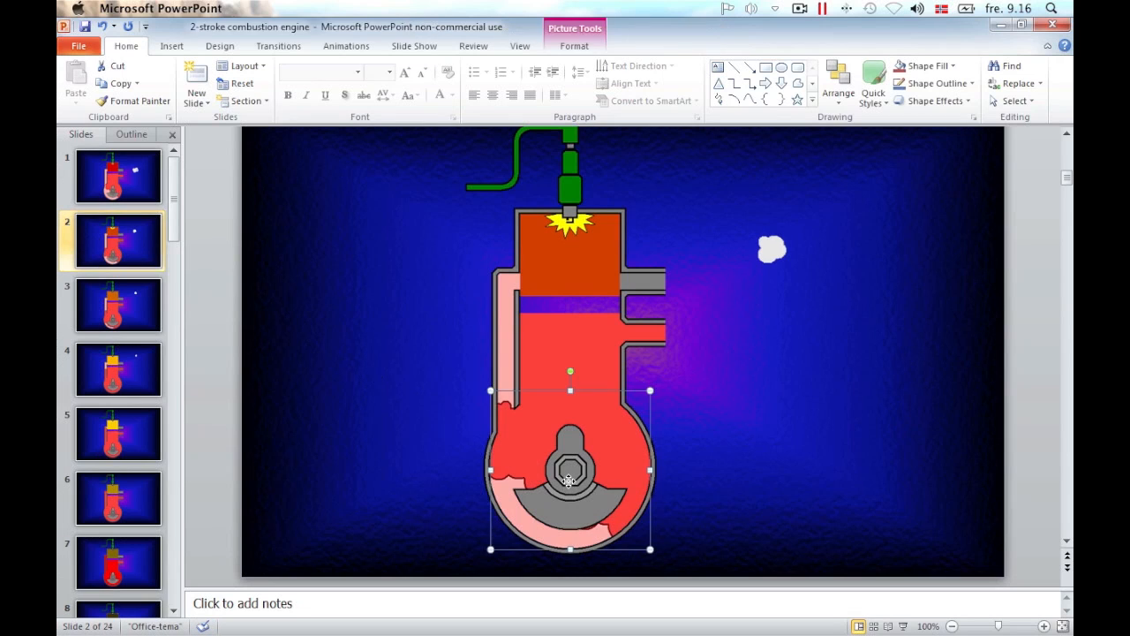
{"action": "right_click", "coordinate": [504, 455]}
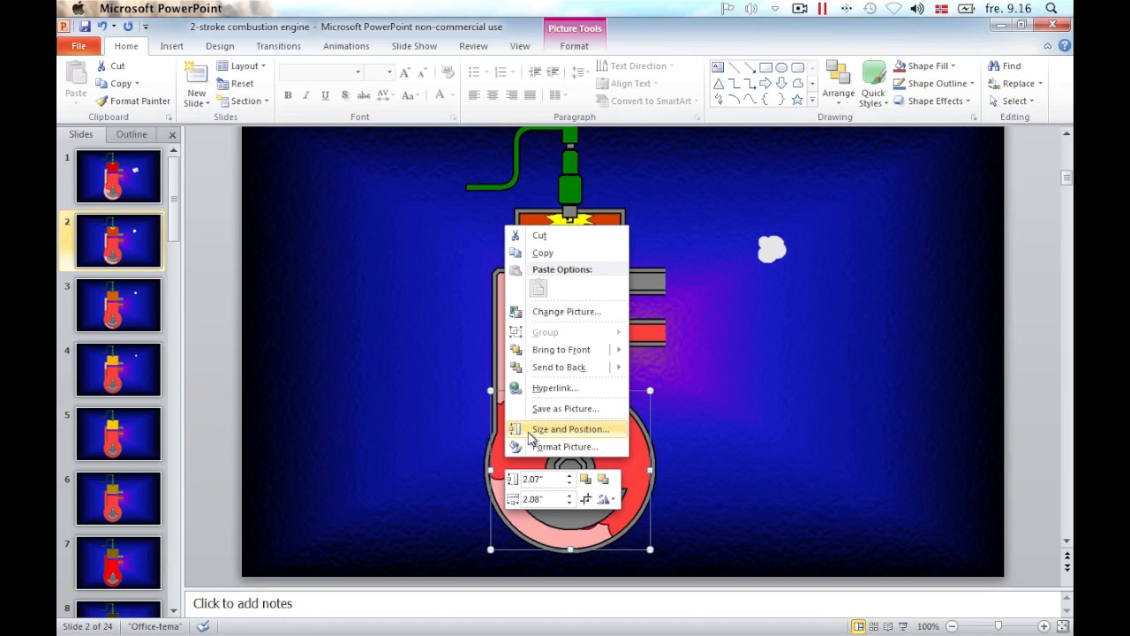
{"action": "left_click", "coordinate": [530, 431]}
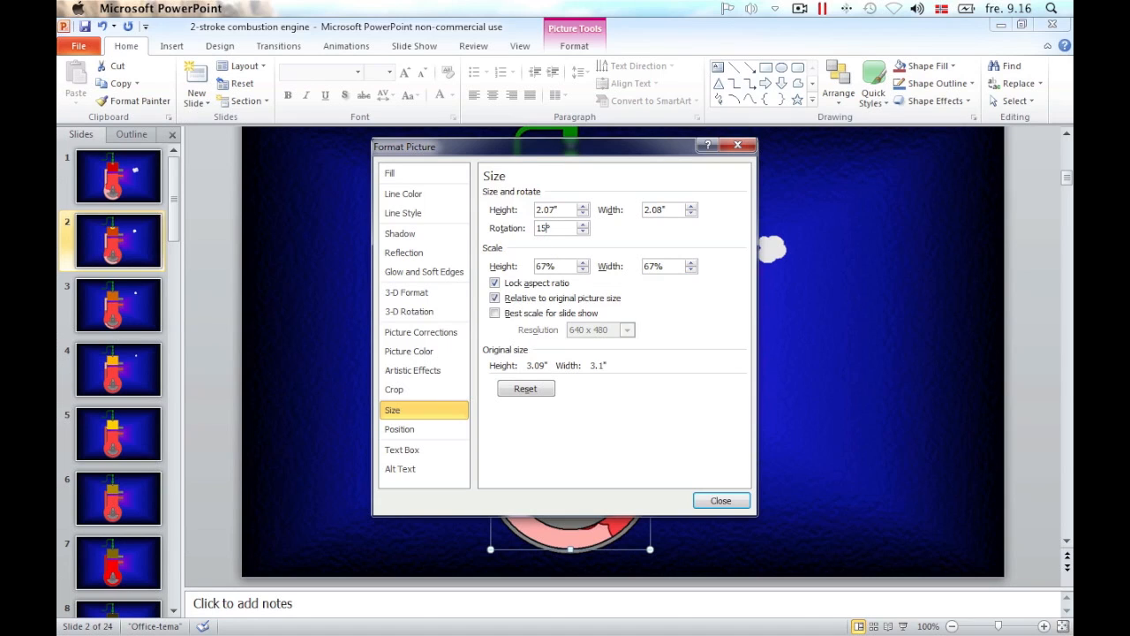
{"action": "key", "text": "Return"}
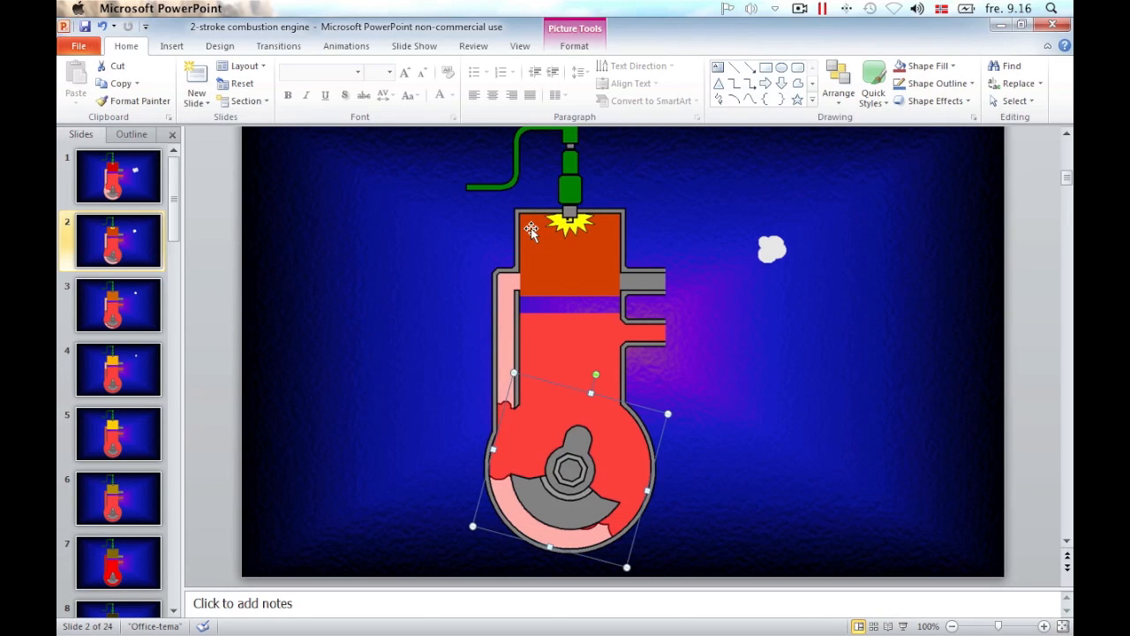
Set the rotation of the crank picture on slide 3 to 30°.
{"action": "left_click", "coordinate": [97, 297]}
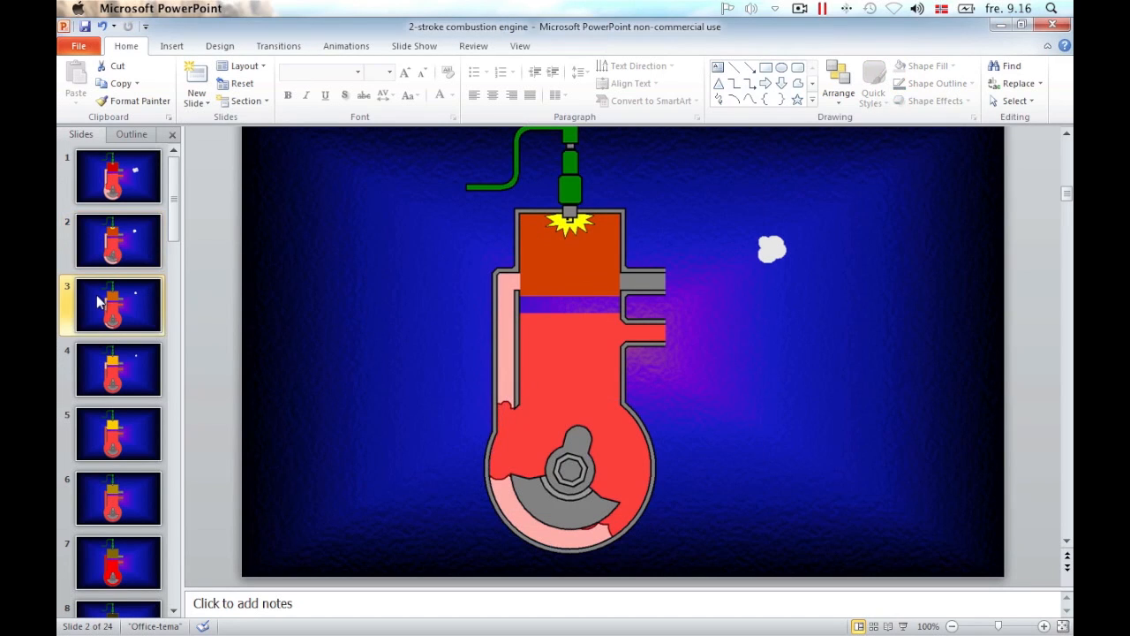
{"action": "left_click", "coordinate": [545, 466]}
{"action": "right_click", "coordinate": [505, 457]}
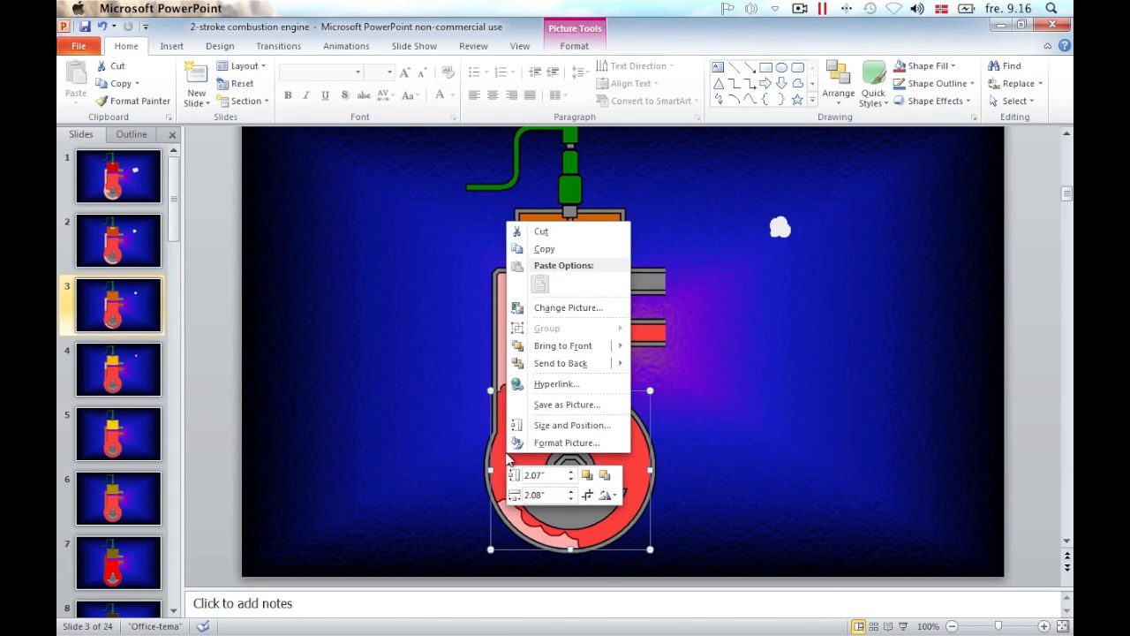
{"action": "left_click", "coordinate": [549, 426]}
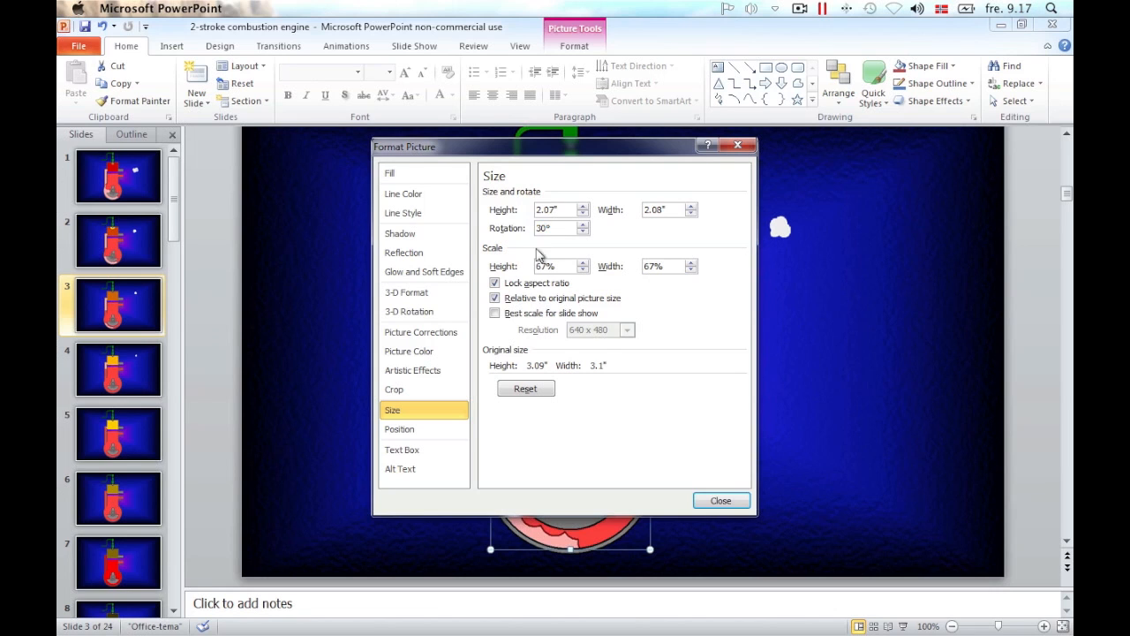
{"action": "left_click", "coordinate": [721, 500]}
Set the rotation of the crank picture on slide 4 to 45°.
{"action": "left_click", "coordinate": [120, 370]}
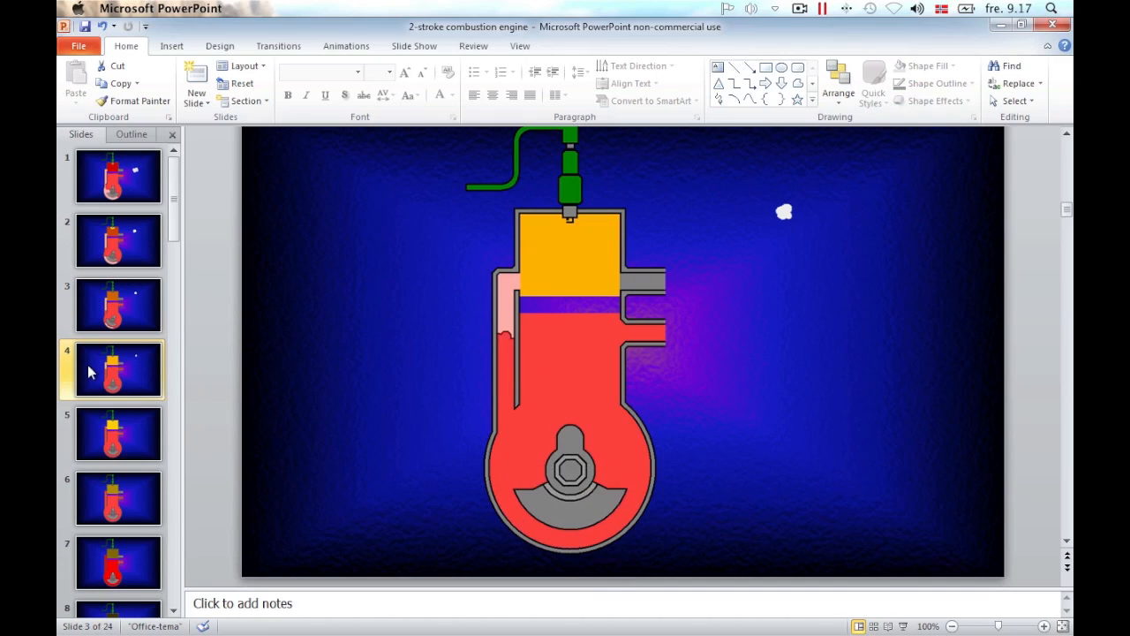
{"action": "left_click", "coordinate": [548, 459]}
{"action": "right_click", "coordinate": [547, 459]}
{"action": "left_click", "coordinate": [535, 422]}
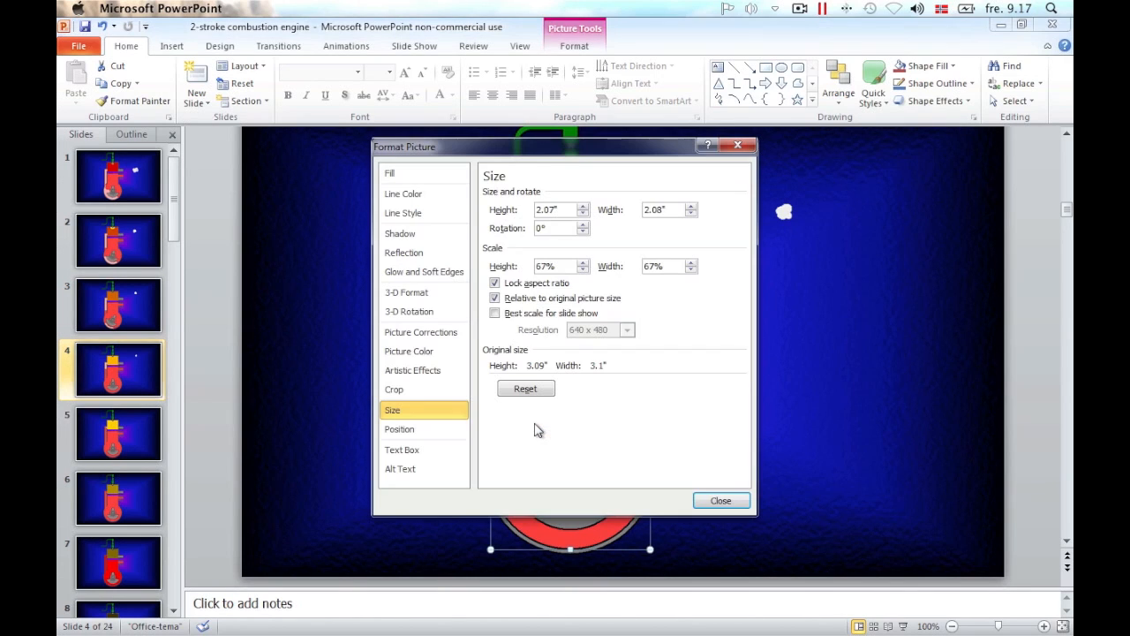
{"action": "type", "text": "45"}
{"action": "key", "text": "Return"}
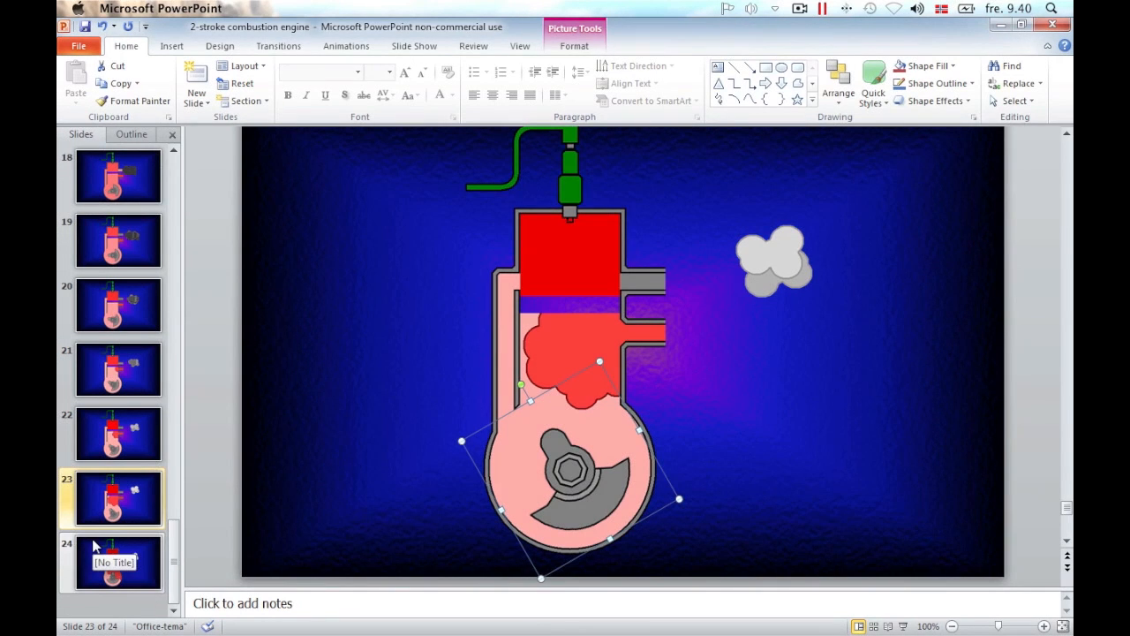
Set the rotation of the crank picture on slide 24 to 345° and return to slide 1.
{"action": "left_click", "coordinate": [95, 547]}
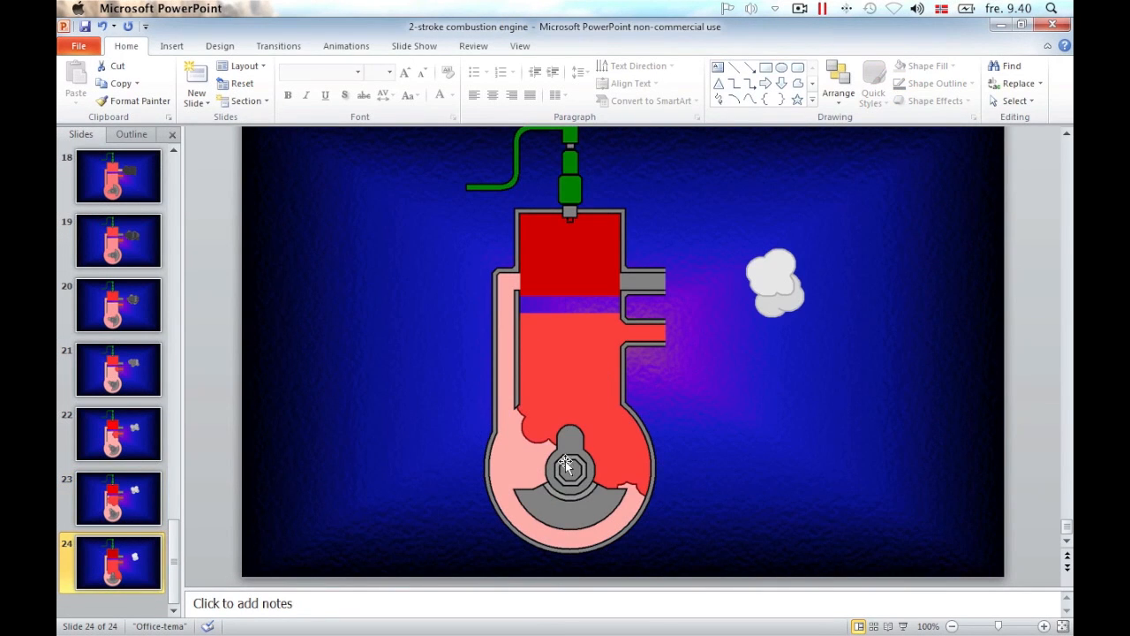
{"action": "right_click", "coordinate": [530, 446]}
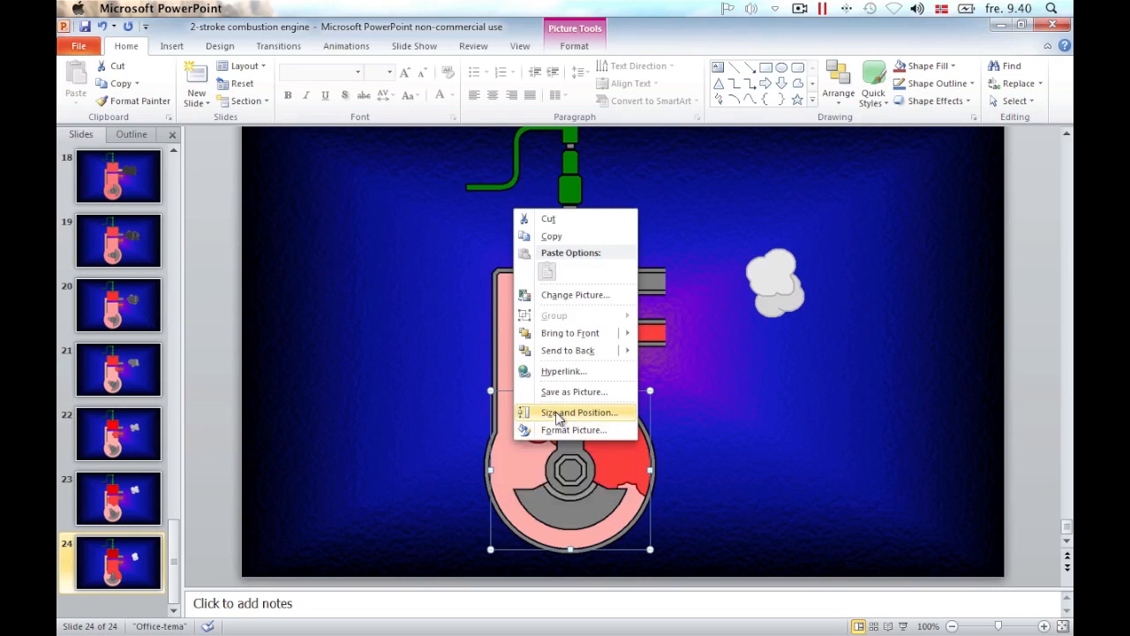
{"action": "left_click", "coordinate": [557, 413]}
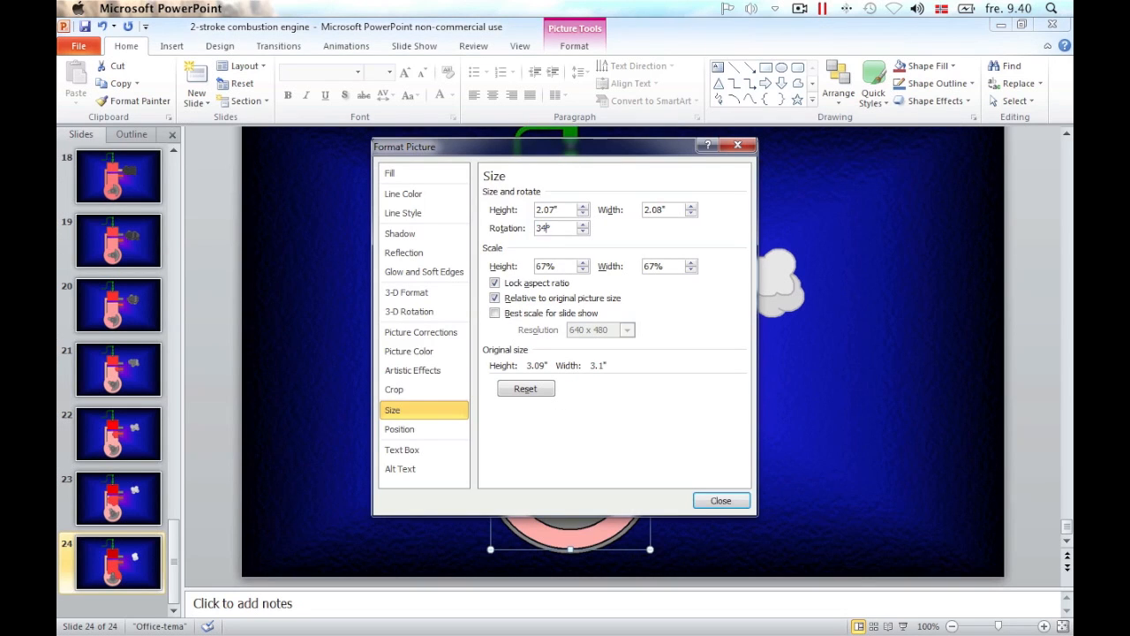
{"action": "key", "text": "Return"}
{"action": "left_click_drag", "start_coordinate": [176, 565], "coordinate": [180, 161]}
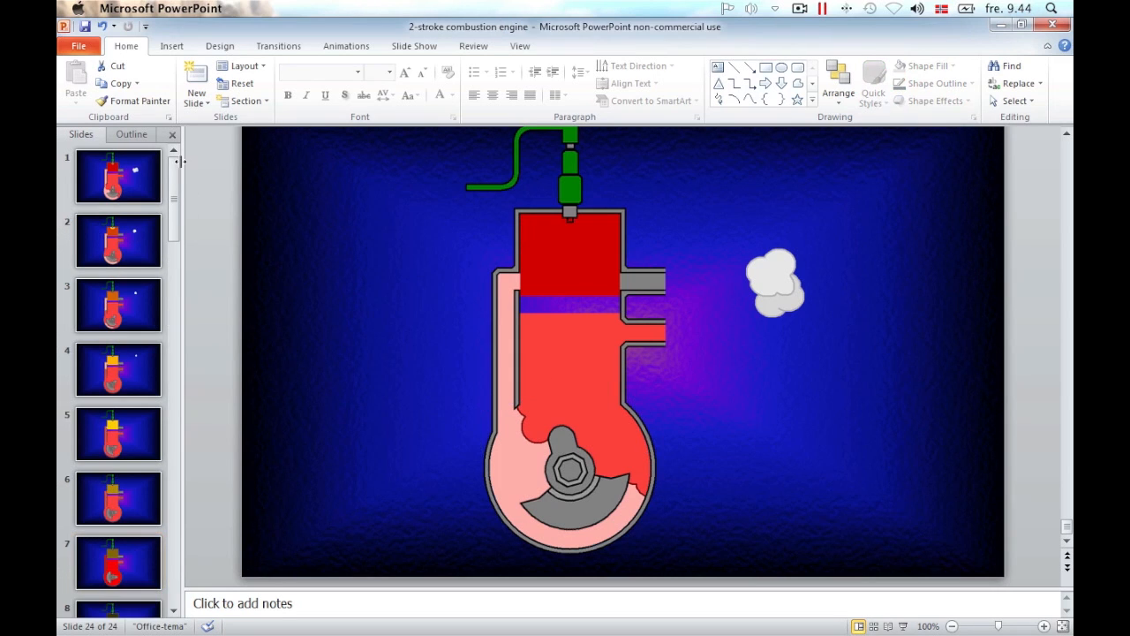
{"action": "left_click", "coordinate": [96, 168]}
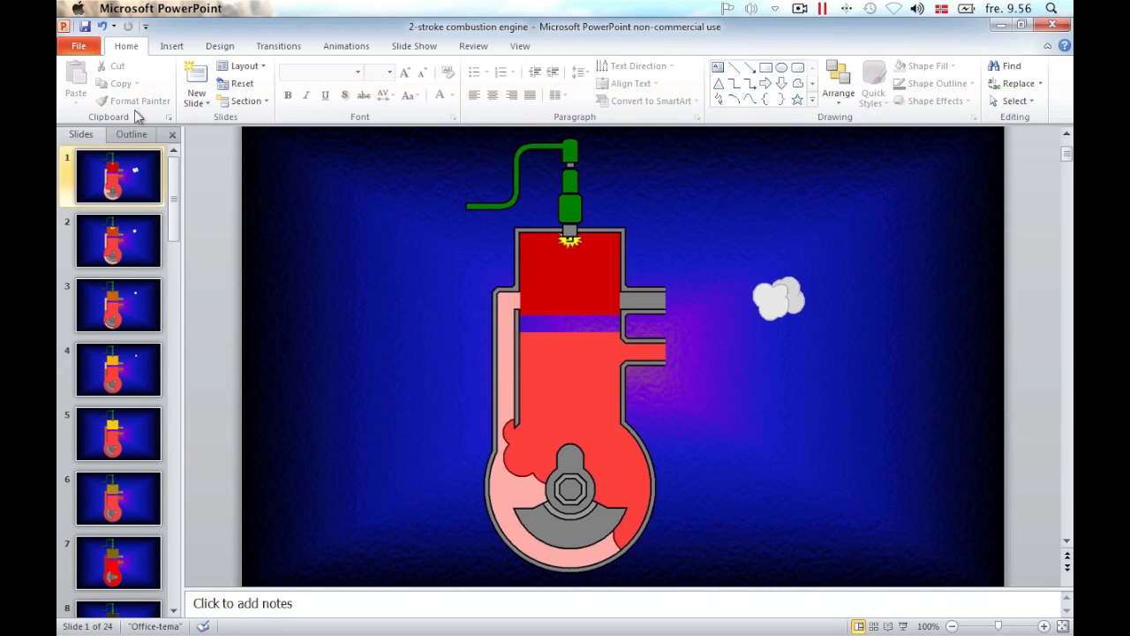
Insert the Piston shaft picture from the 2-Stroke Combustion Engine folder on slide 1.
{"action": "left_click", "coordinate": [172, 46]}
{"action": "left_click", "coordinate": [119, 88]}
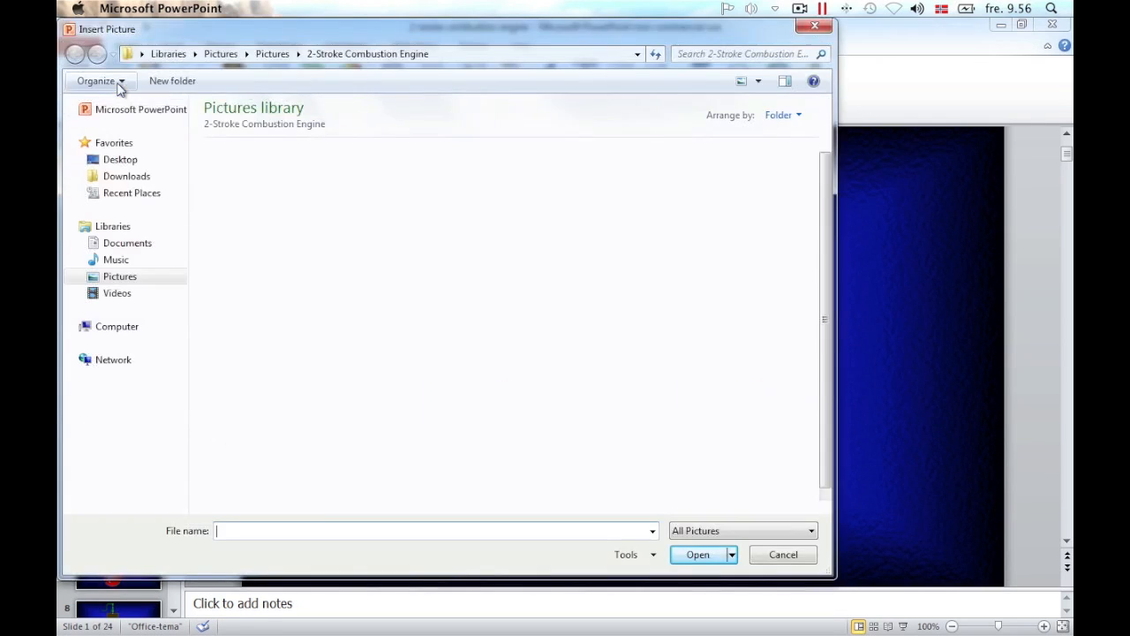
{"action": "left_click", "coordinate": [600, 464]}
{"action": "left_click", "coordinate": [697, 554]}
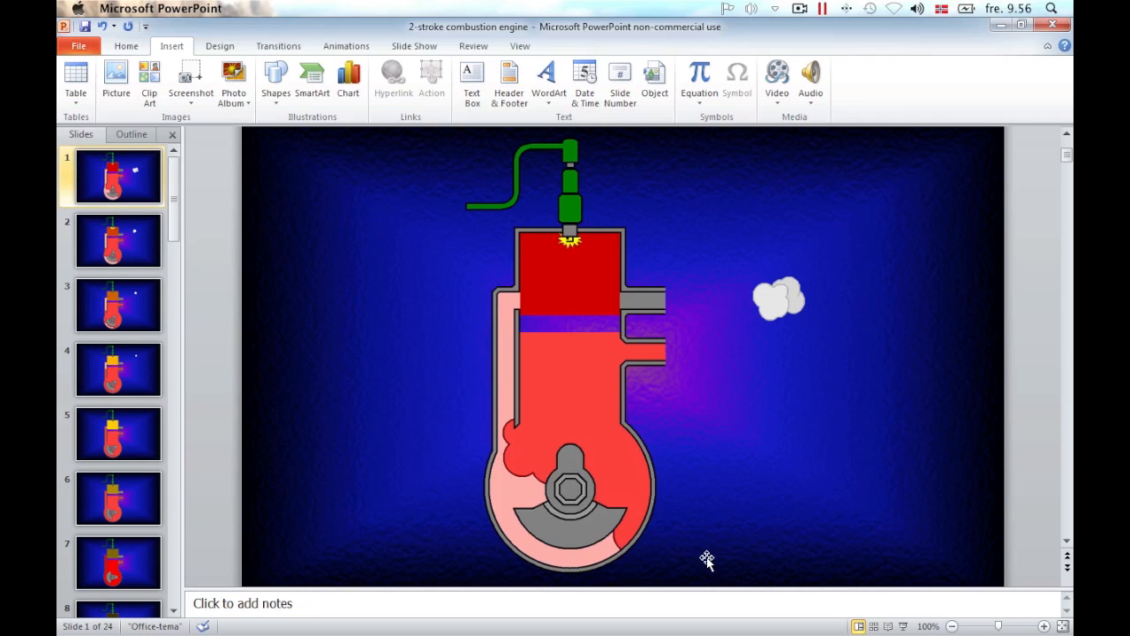
Scale the piston shaft picture on slide 1 to 67% of its original size.
{"action": "right_click", "coordinate": [593, 305]}
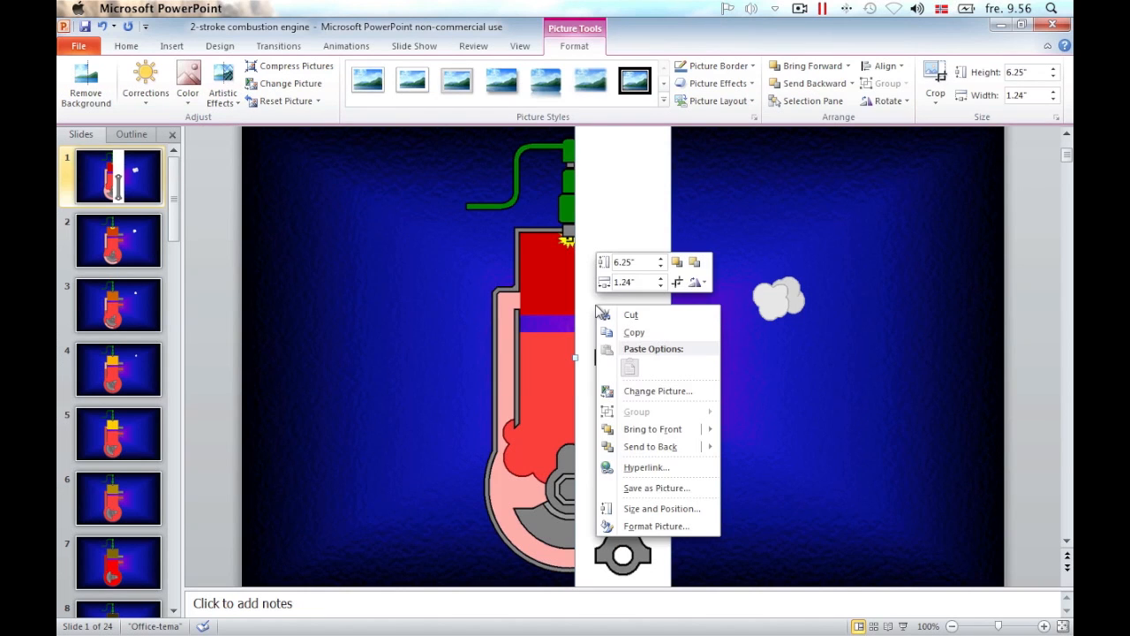
{"action": "left_click", "coordinate": [634, 510]}
{"action": "type", "text": "67"}
{"action": "key", "text": "Tab"}
{"action": "key", "text": "Return"}
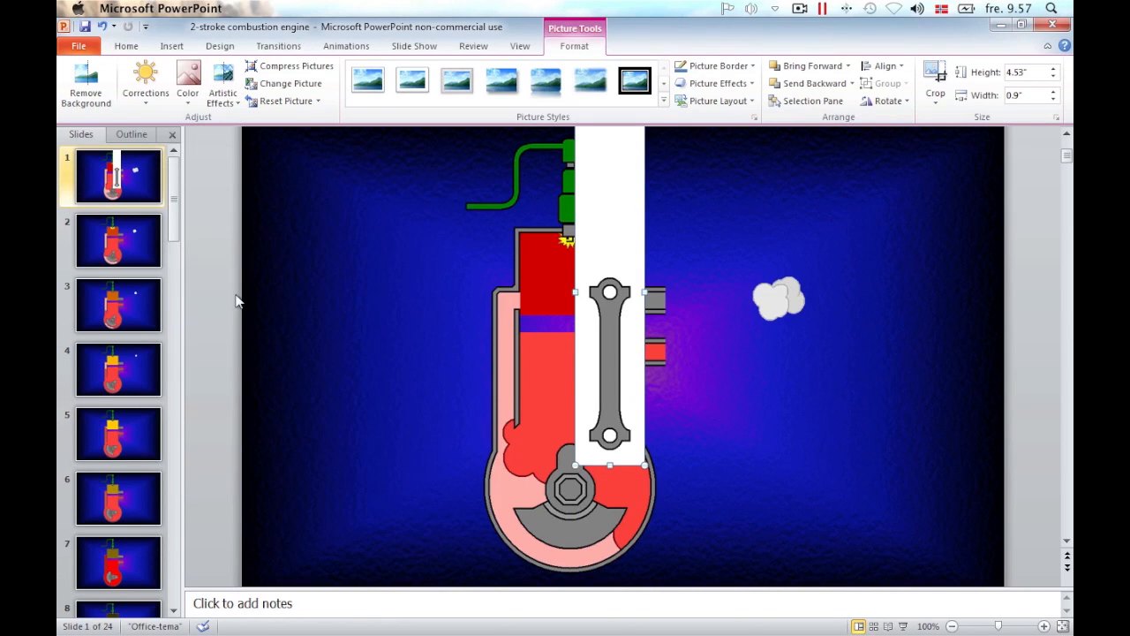
Make the piston shaft's white background transparent and place the shaft upright in the cylinder, its lower eye over the crank's upper arm.
{"action": "left_click", "coordinate": [187, 88]}
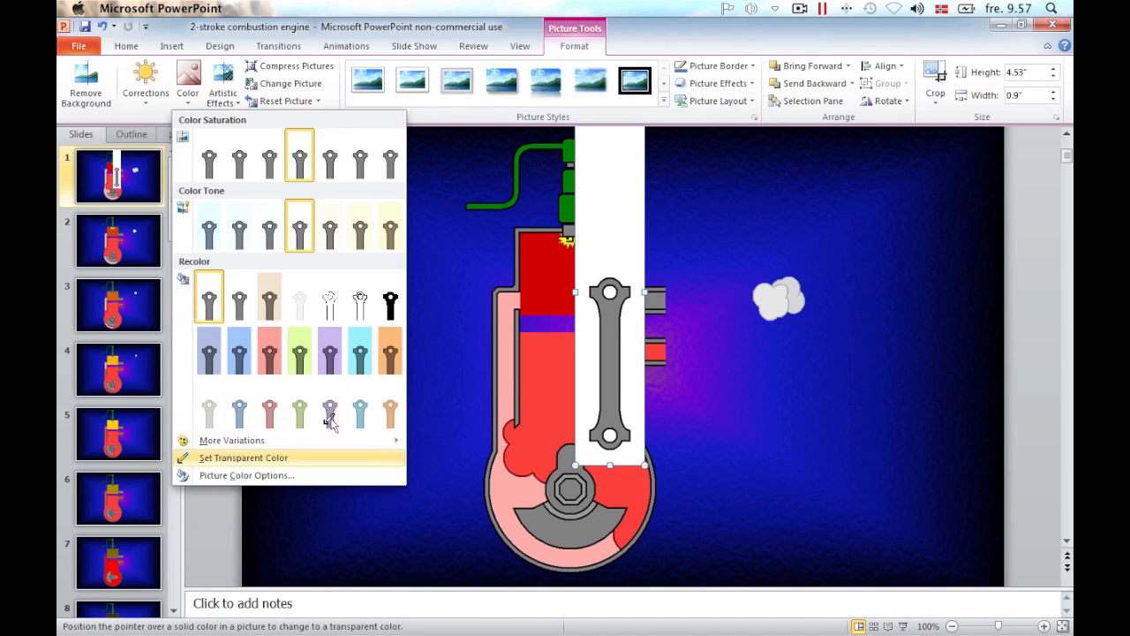
{"action": "left_click", "coordinate": [212, 459]}
{"action": "left_click", "coordinate": [588, 250]}
{"action": "left_click_drag", "start_coordinate": [585, 254], "coordinate": [547, 264]}
{"action": "left_click_drag", "start_coordinate": [547, 264], "coordinate": [545, 263]}
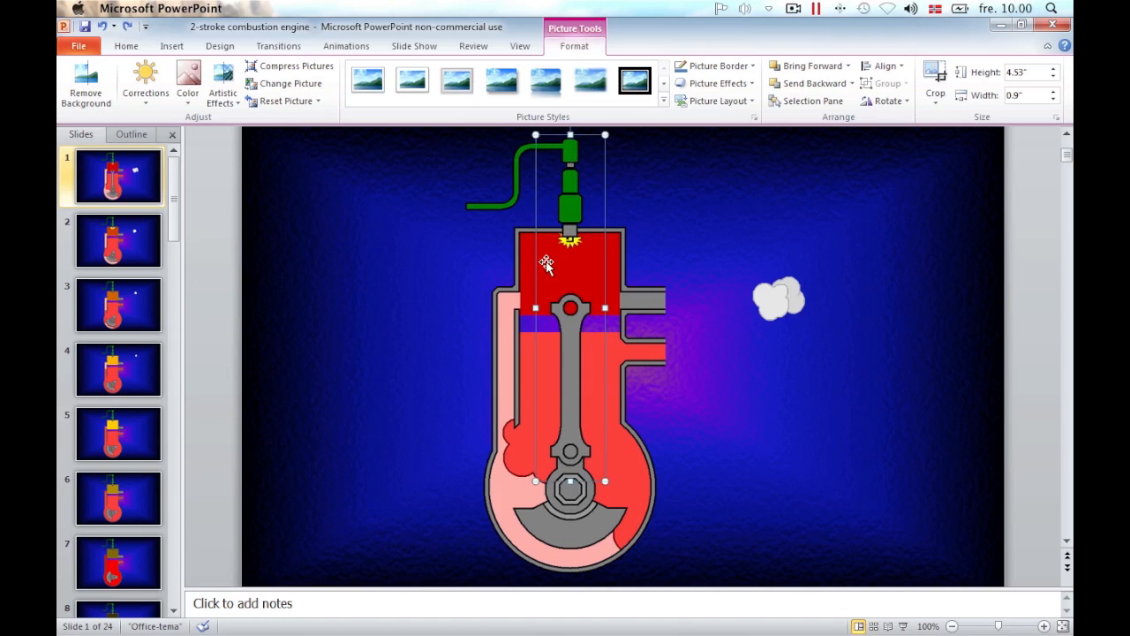
Copy the piston shaft from slide 1 and paste it onto slides 2, 3, 4 and 24.
{"action": "right_click", "coordinate": [546, 263]}
{"action": "left_click", "coordinate": [583, 291]}
{"action": "left_click", "coordinate": [87, 240]}
{"action": "right_click", "coordinate": [86, 240]}
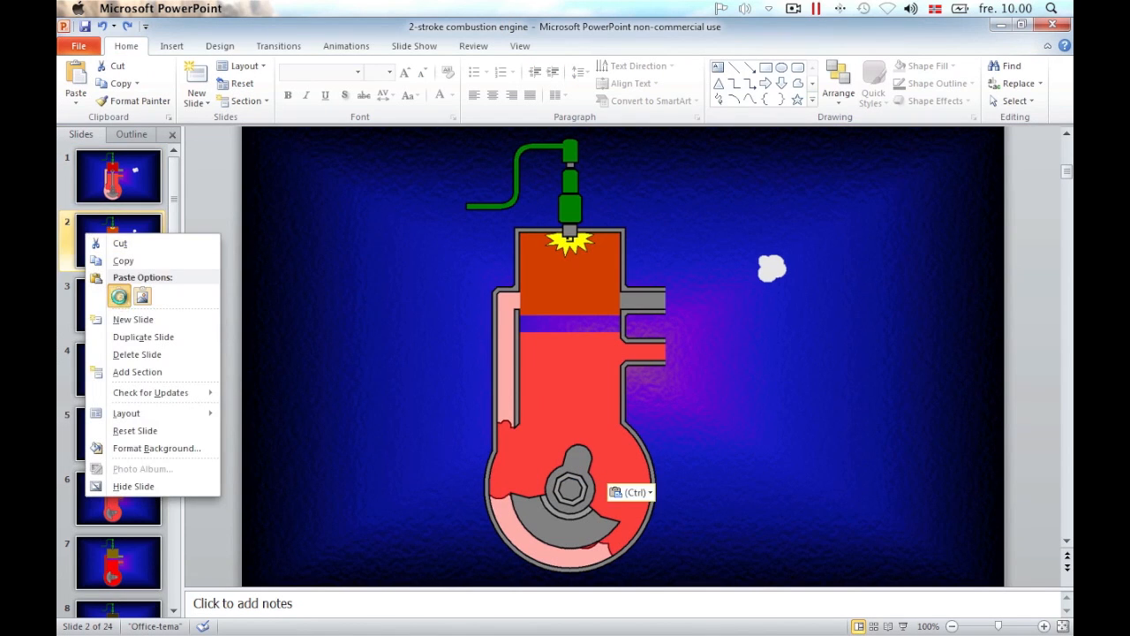
{"action": "left_click", "coordinate": [118, 296]}
{"action": "right_click", "coordinate": [96, 308]}
{"action": "left_click", "coordinate": [121, 364]}
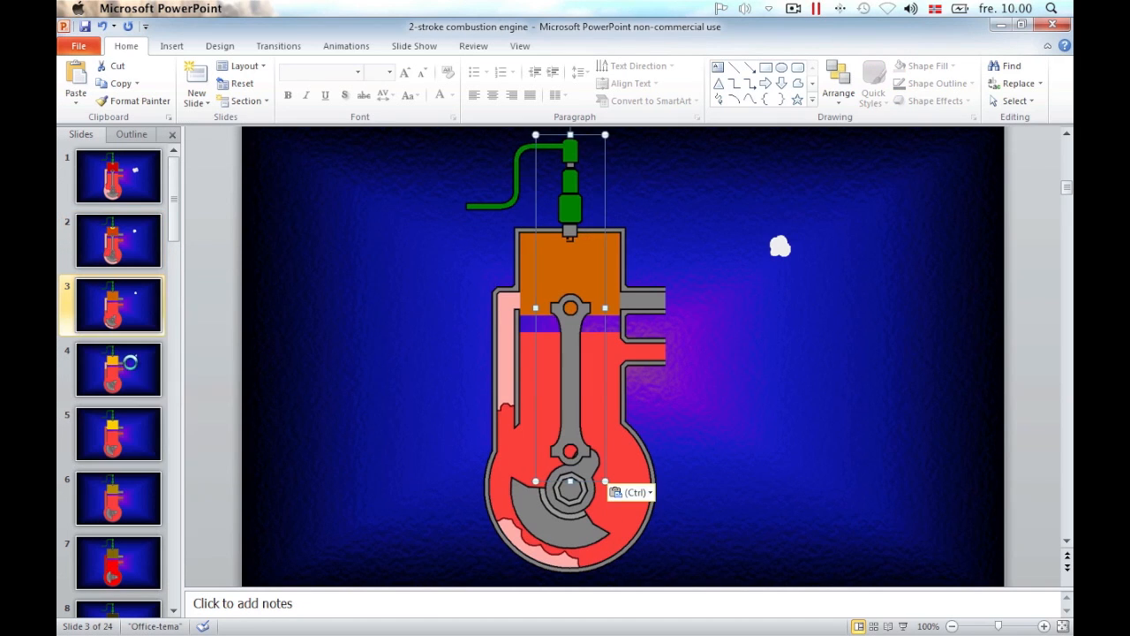
{"action": "right_click", "coordinate": [91, 372]}
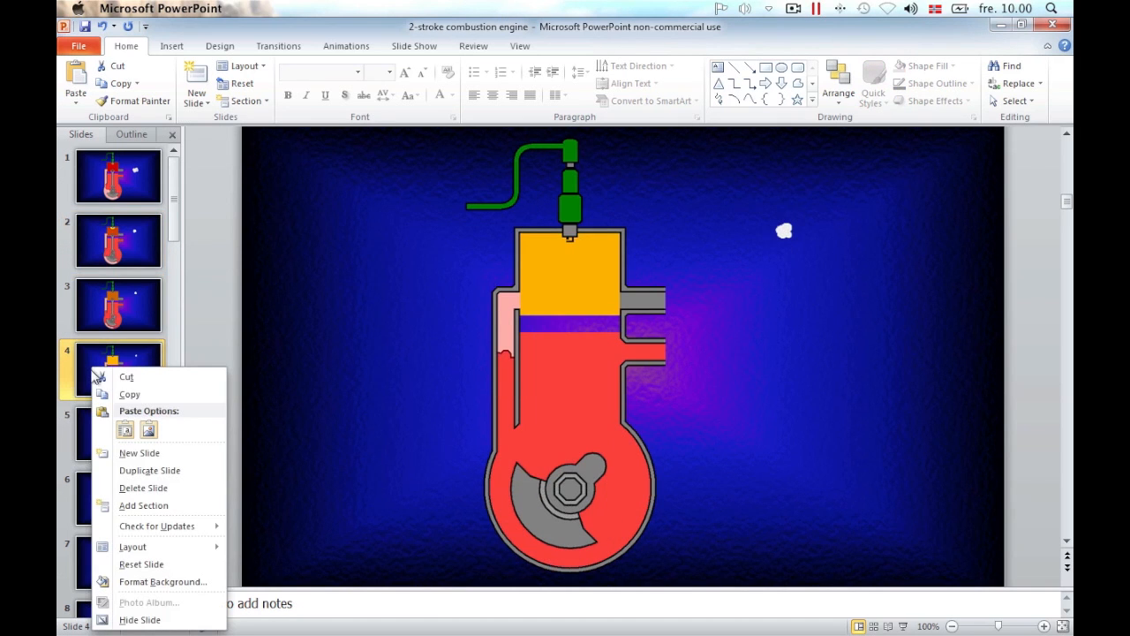
{"action": "left_click", "coordinate": [126, 434]}
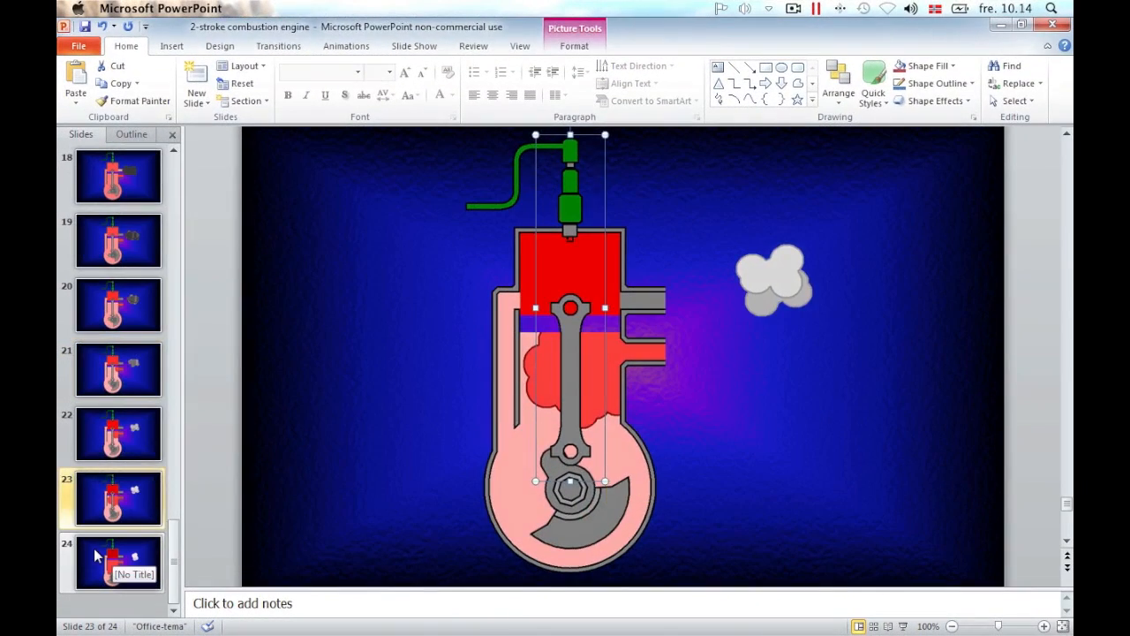
{"action": "right_click", "coordinate": [97, 555]}
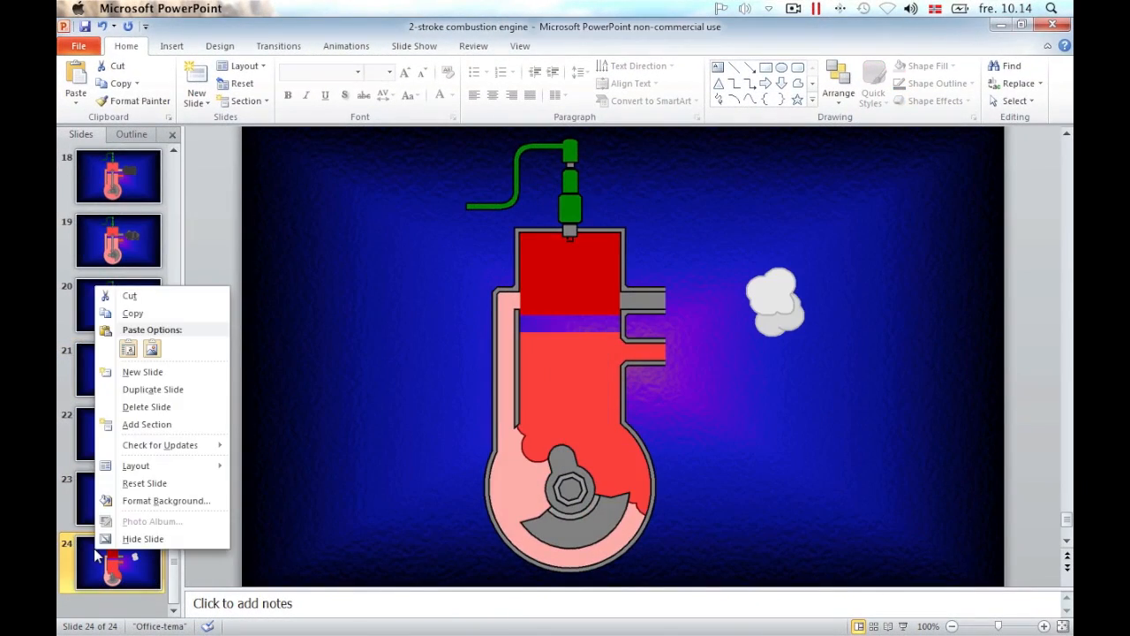
{"action": "left_click", "coordinate": [118, 347]}
Rotate the piston shaft on slide 2 to -3° and adjust its vertical position to follow the crank.
{"action": "left_click_drag", "start_coordinate": [170, 535], "coordinate": [176, 183]}
{"action": "left_click", "coordinate": [103, 240]}
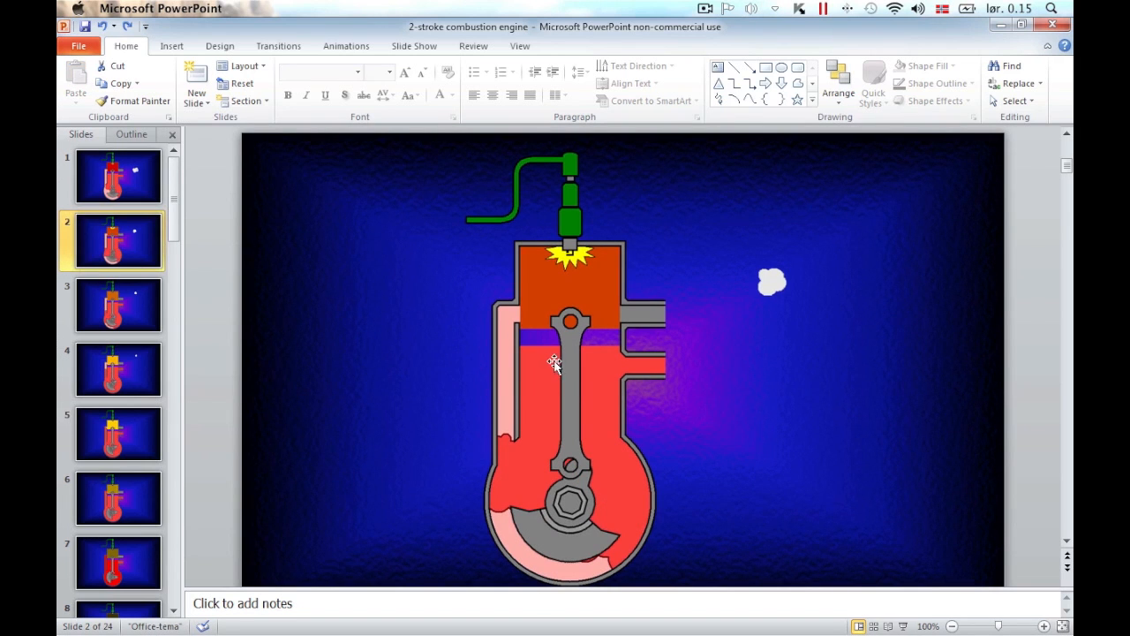
{"action": "left_click", "coordinate": [552, 362]}
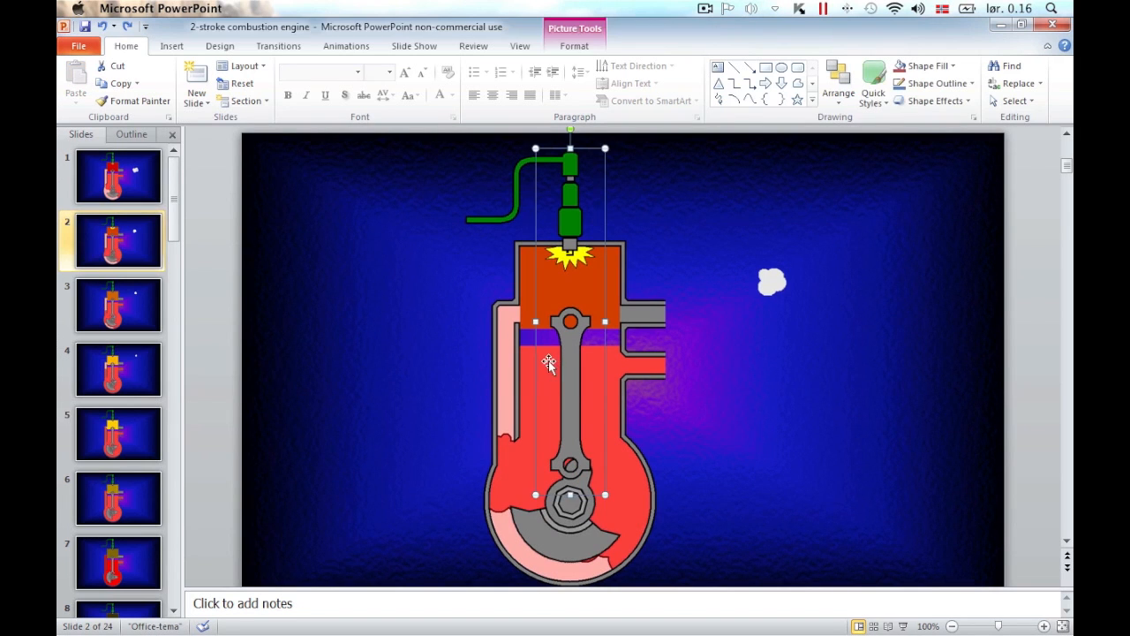
{"action": "right_click", "coordinate": [548, 361]}
{"action": "left_click", "coordinate": [571, 565]}
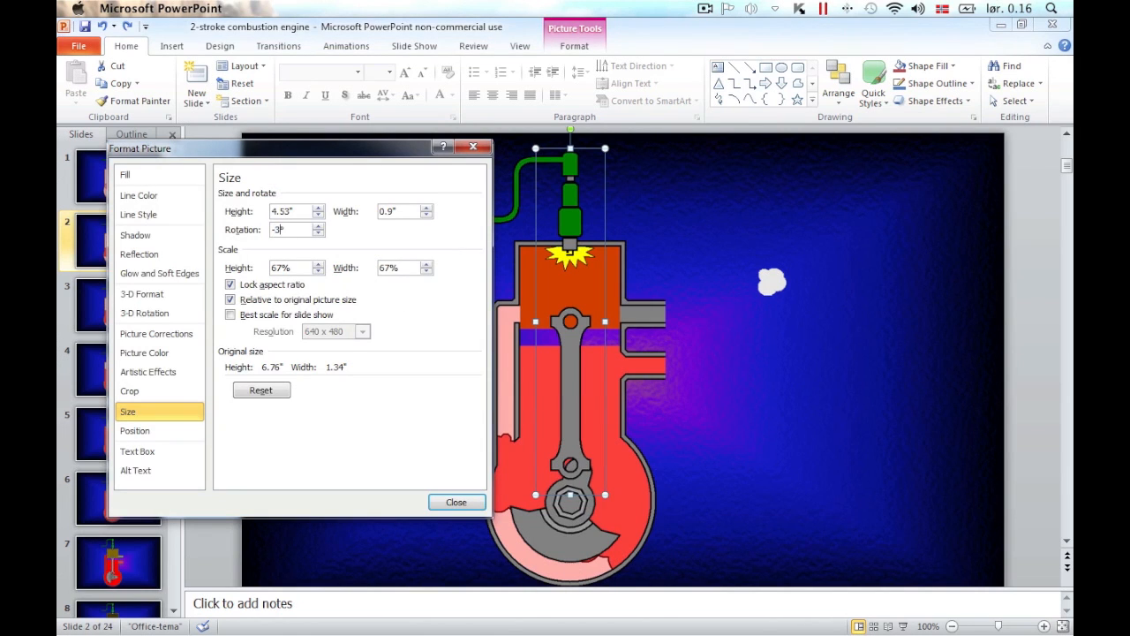
{"action": "left_click", "coordinate": [164, 433]}
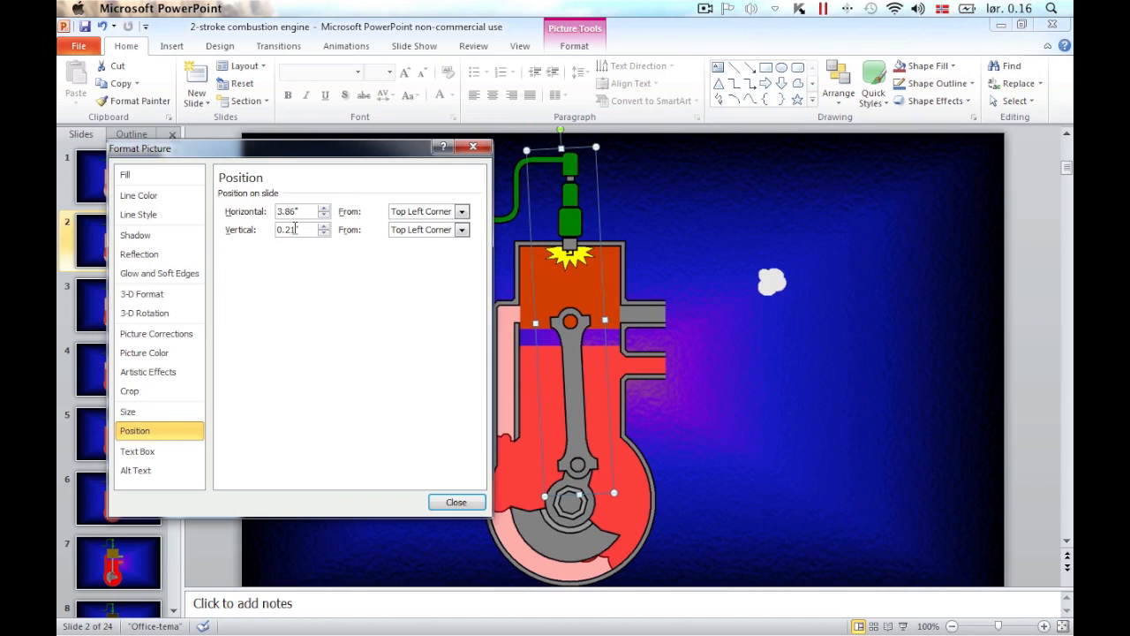
{"action": "type", "text": "0"}
{"action": "key", "text": "Return"}
Rotate the piston shaft on slide 3 to -6° and set its vertical position to 0.34".
{"action": "left_click", "coordinate": [96, 293]}
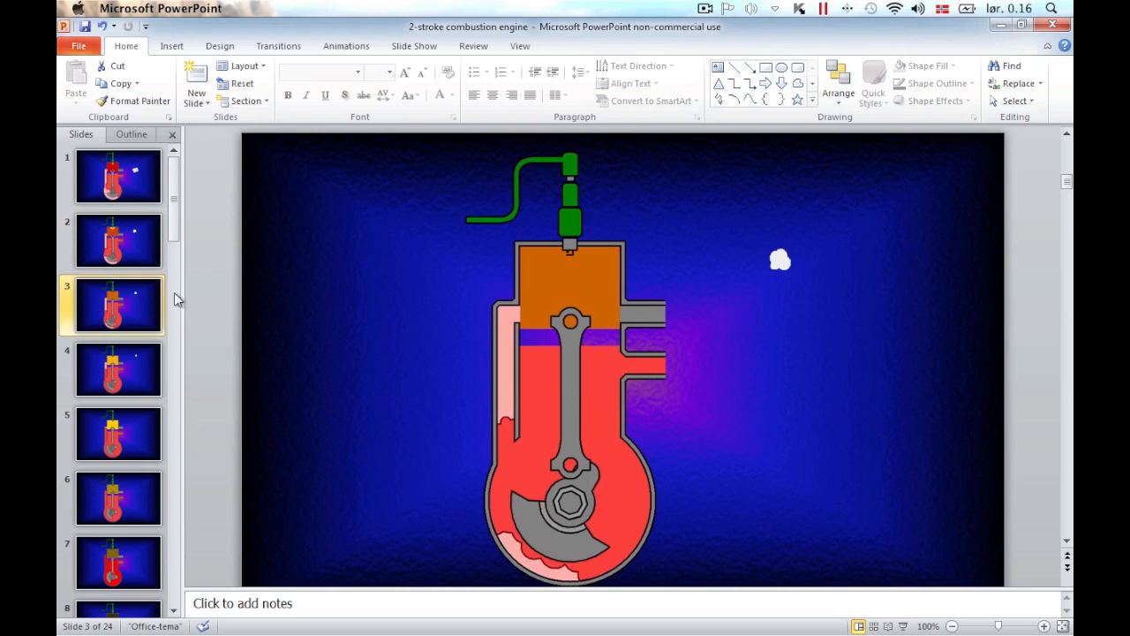
{"action": "left_click", "coordinate": [565, 328]}
{"action": "right_click", "coordinate": [565, 329]}
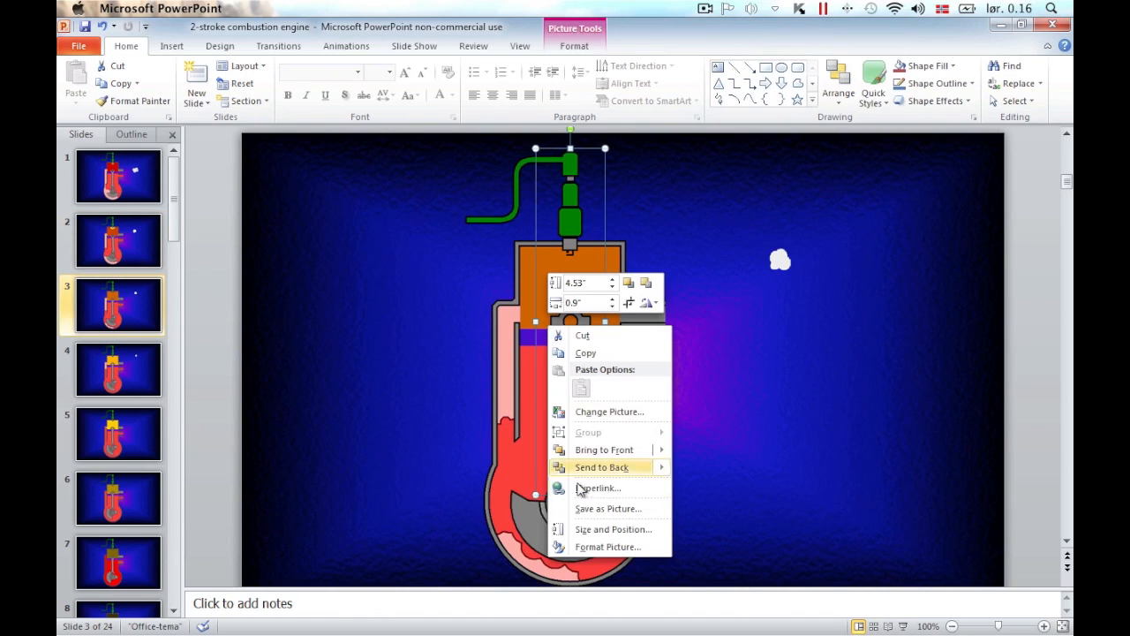
{"action": "left_click", "coordinate": [600, 528]}
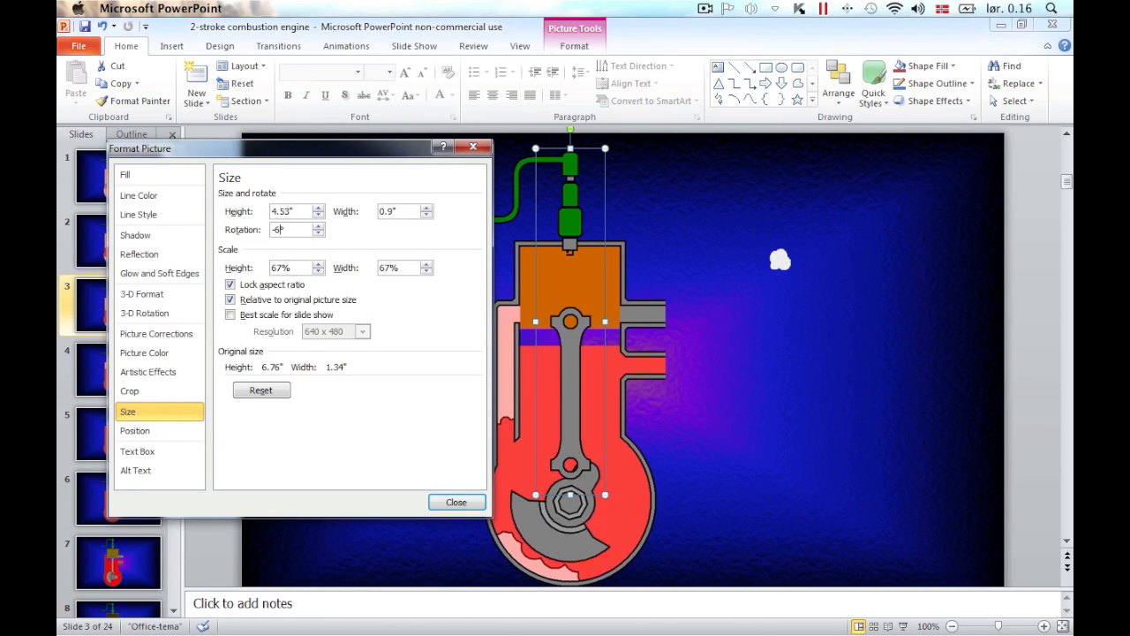
{"action": "left_click", "coordinate": [134, 430]}
{"action": "double_click", "coordinate": [296, 232]}
{"action": "type", "text": "0"}
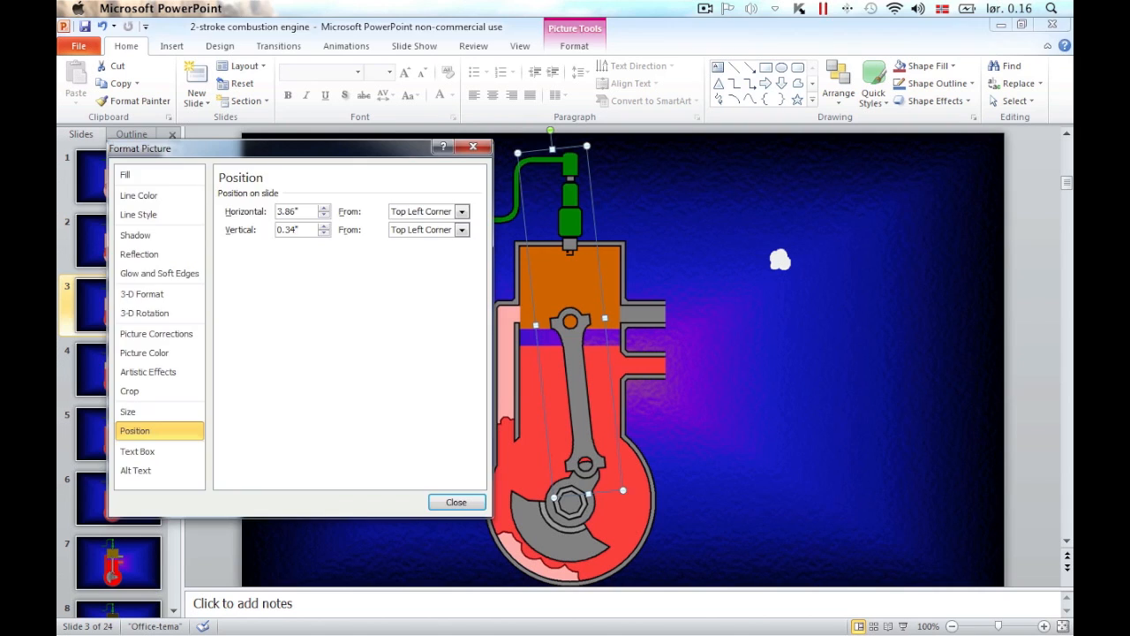
{"action": "key", "text": "Return"}
Rotate the piston shaft on slide 4 to -9° and adjust its vertical position to meet the crank arm.
{"action": "left_click", "coordinate": [96, 363]}
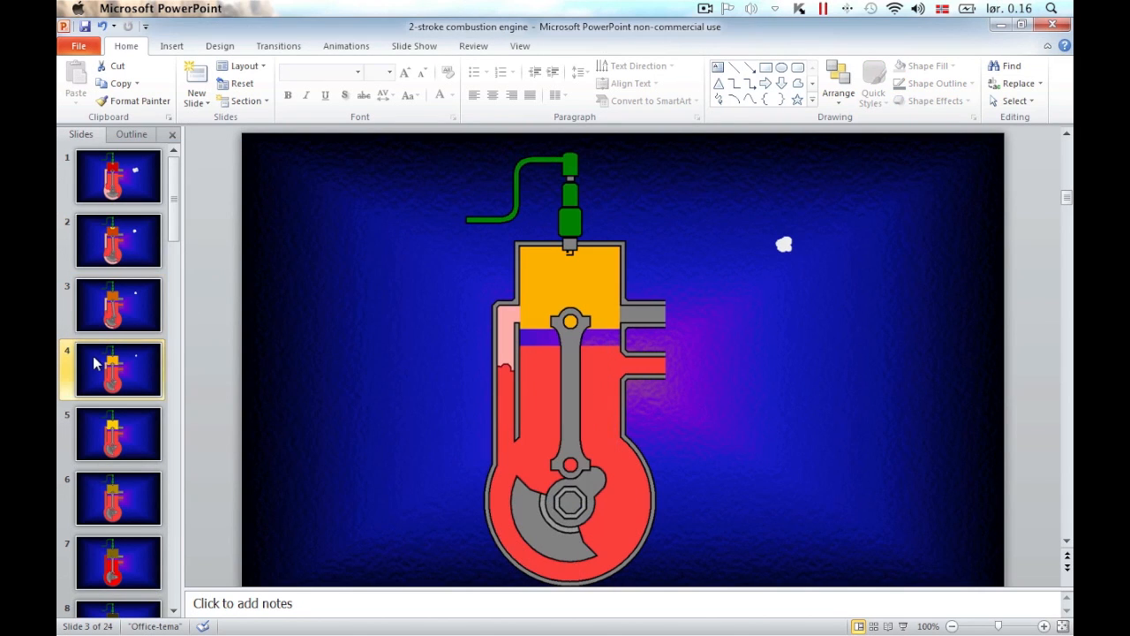
{"action": "left_click", "coordinate": [572, 371]}
{"action": "right_click", "coordinate": [552, 364]}
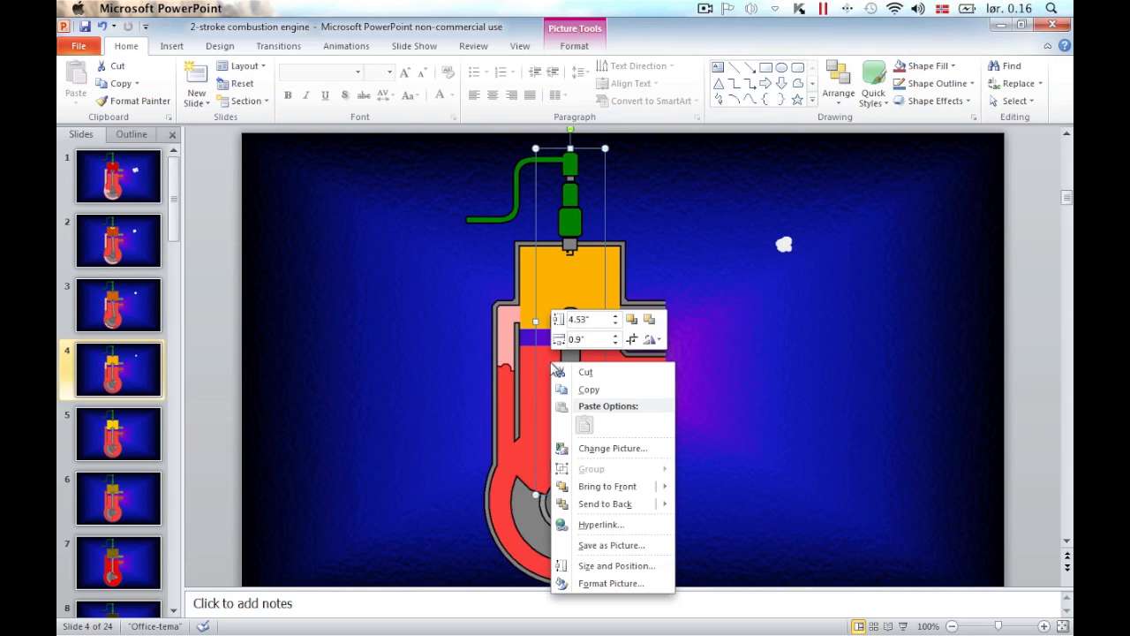
{"action": "left_click", "coordinate": [584, 581]}
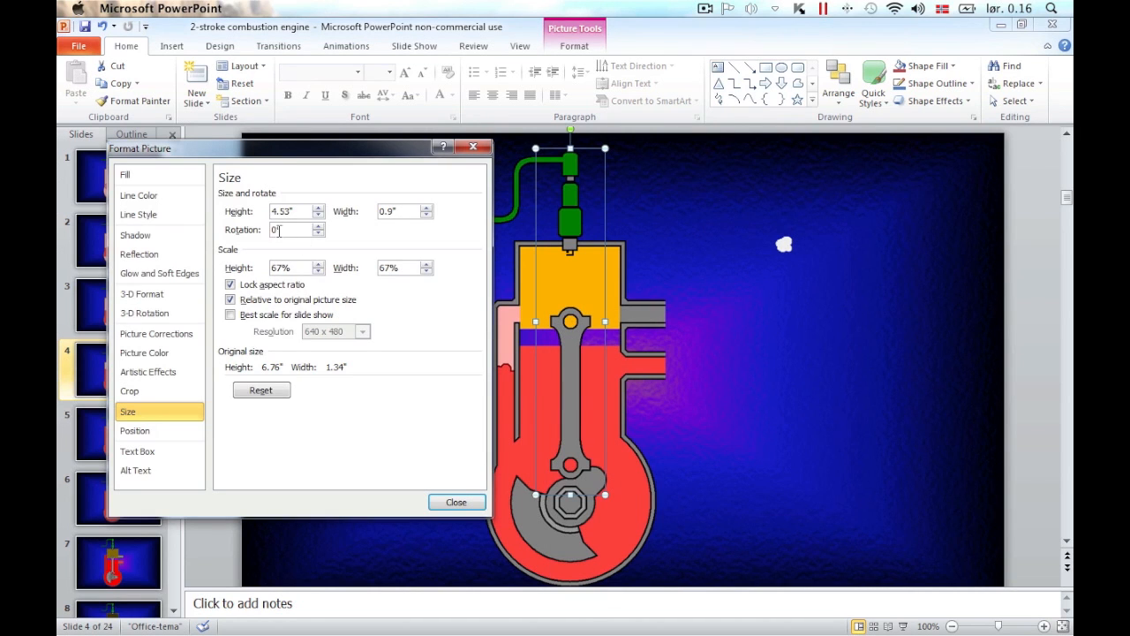
{"action": "double_click", "coordinate": [276, 230]}
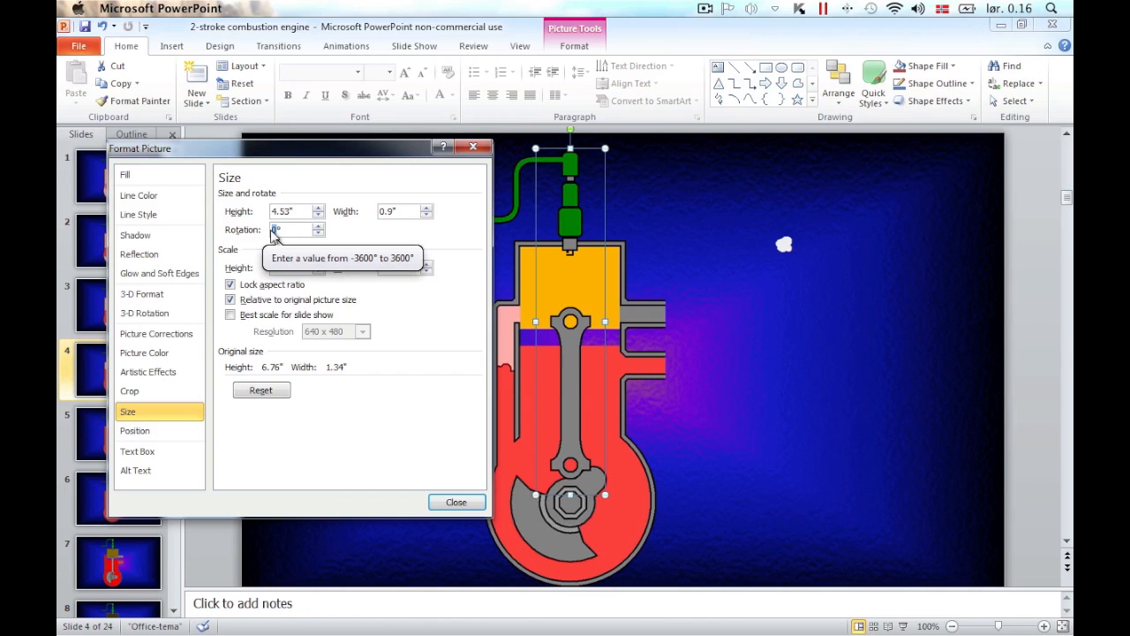
{"action": "type", "text": "-9"}
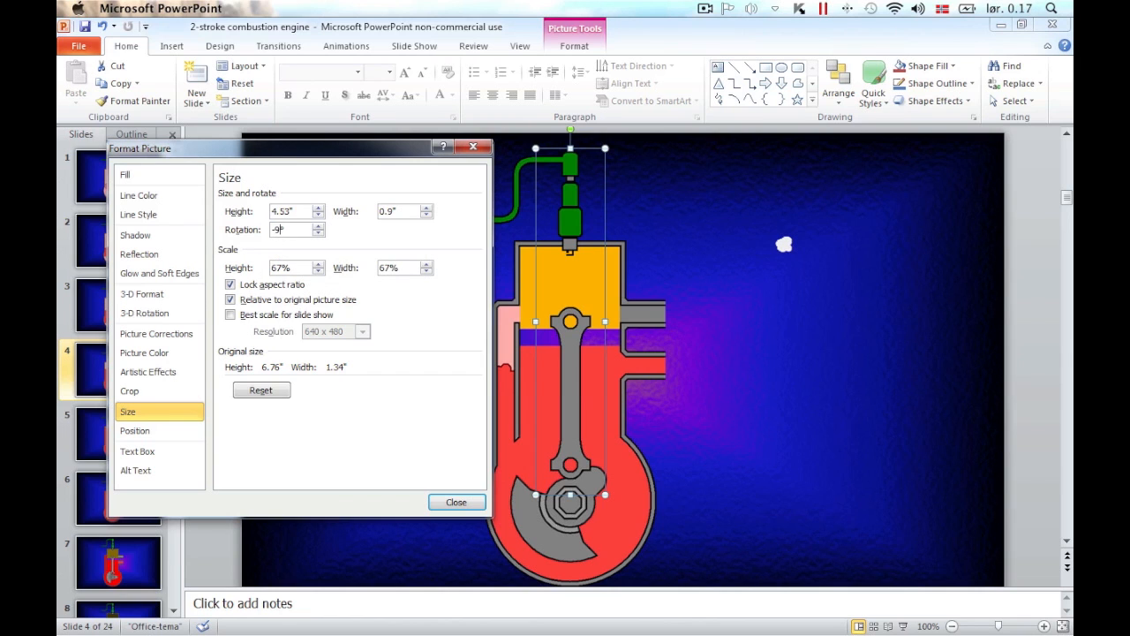
{"action": "left_click", "coordinate": [134, 430]}
{"action": "left_click_drag", "start_coordinate": [297, 231], "coordinate": [273, 230]}
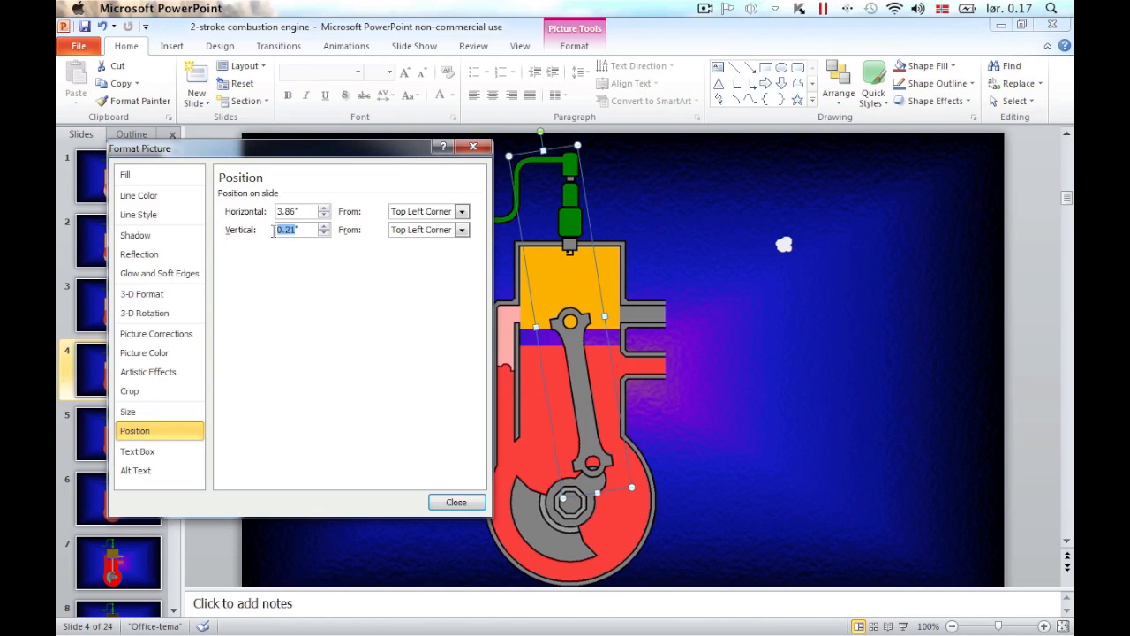
{"action": "type", "text": "0."}
{"action": "left_click", "coordinate": [443, 501]}
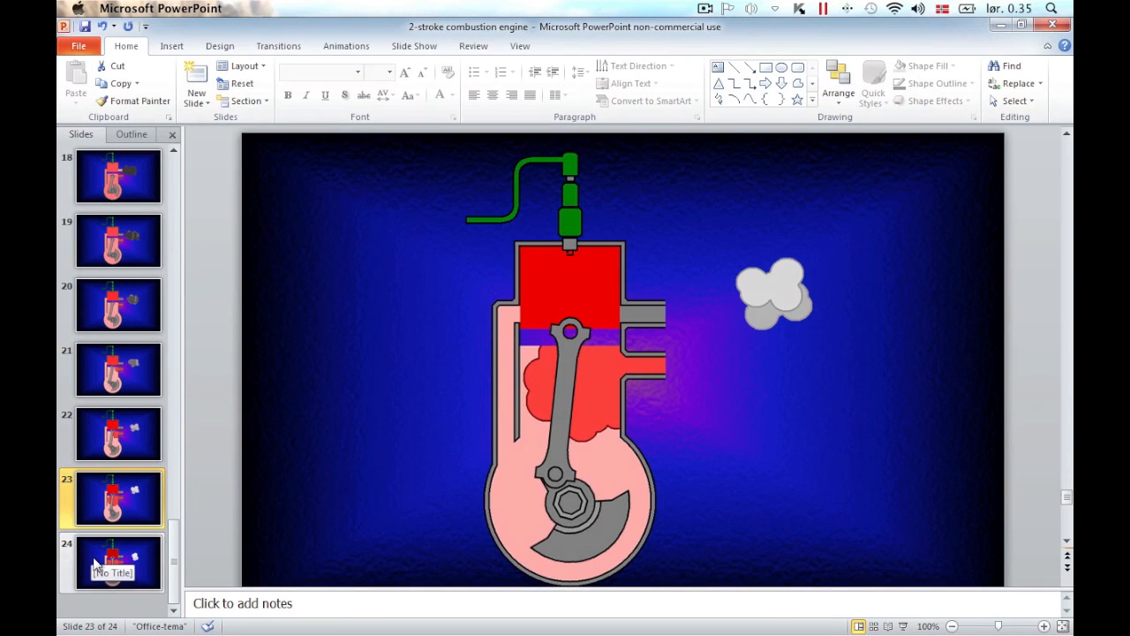
Rotate the piston shaft on slide 24 to 3° and adjust its vertical position to meet the crank.
{"action": "left_click", "coordinate": [102, 565]}
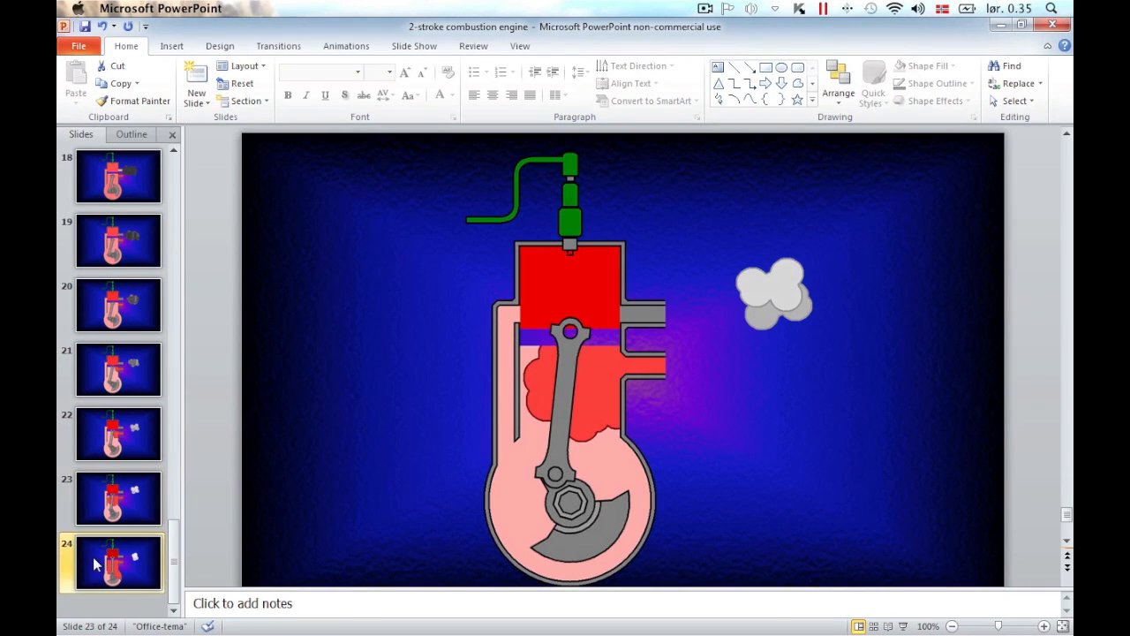
{"action": "left_click", "coordinate": [555, 388]}
{"action": "right_click", "coordinate": [546, 385]}
{"action": "left_click", "coordinate": [587, 590]}
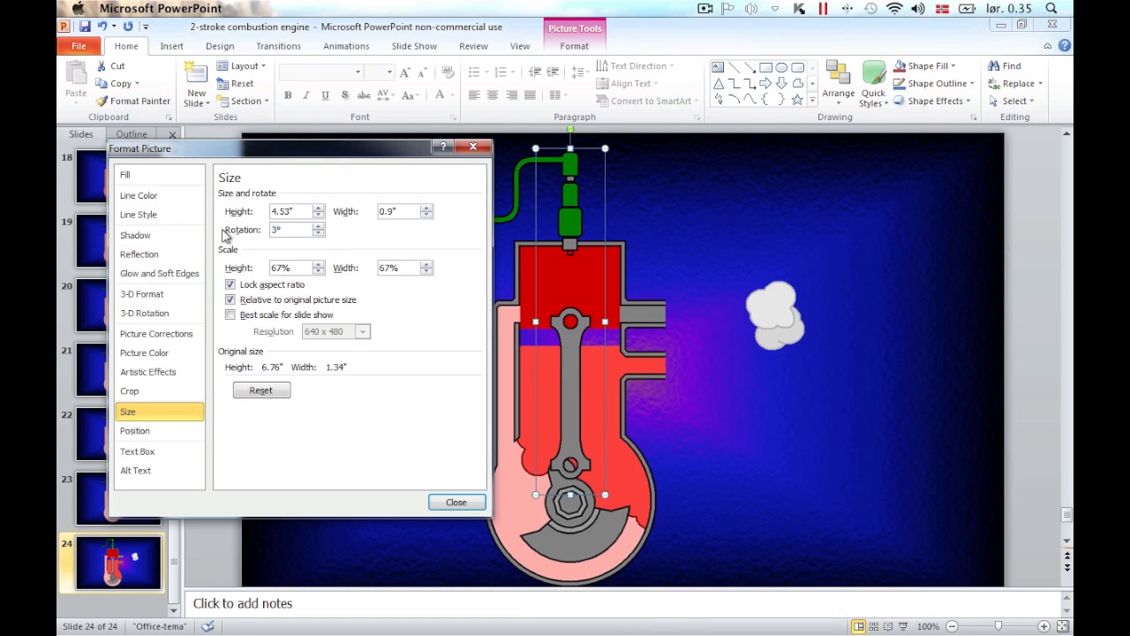
{"action": "left_click", "coordinate": [135, 430]}
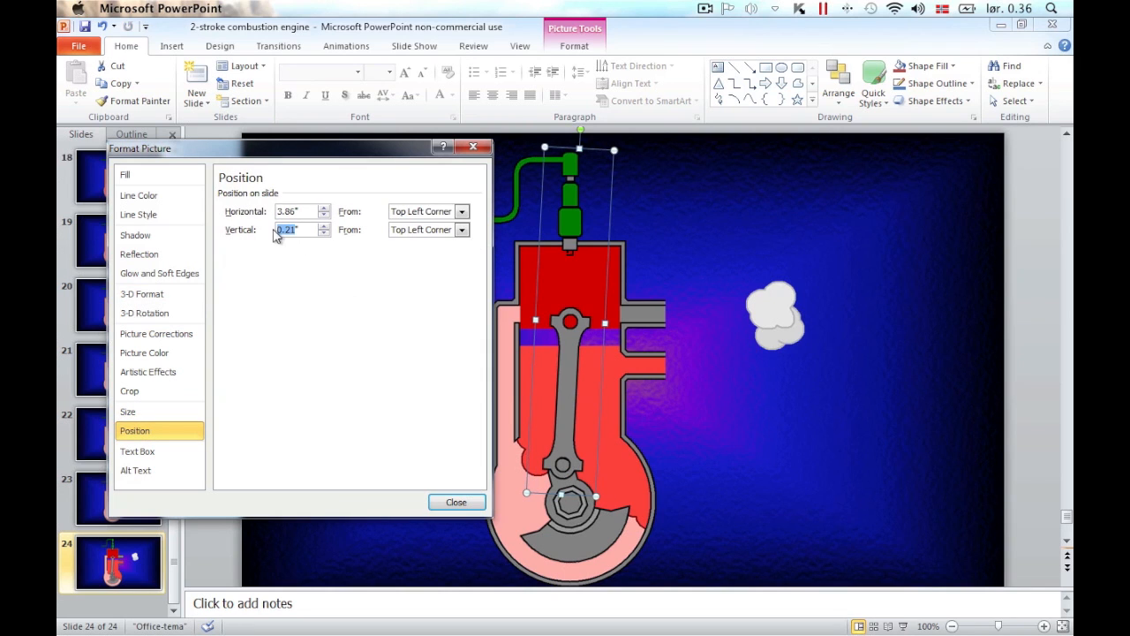
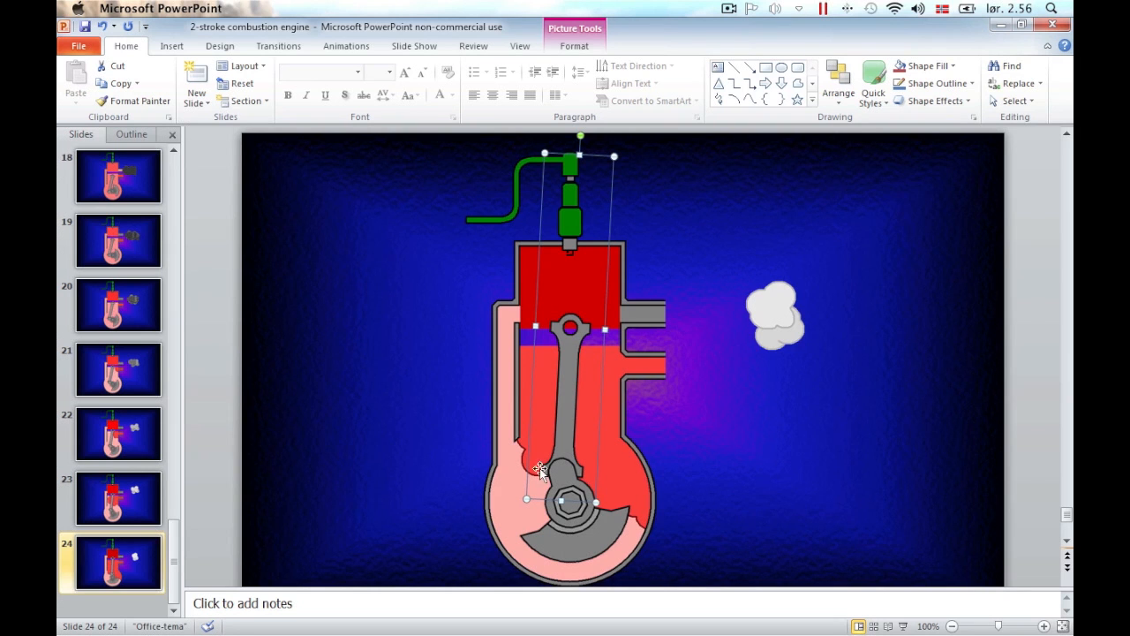
Insert the Piston picture from the 2-Stroke Combustion Engine folder on slide 1.
{"action": "left_click", "coordinate": [123, 177]}
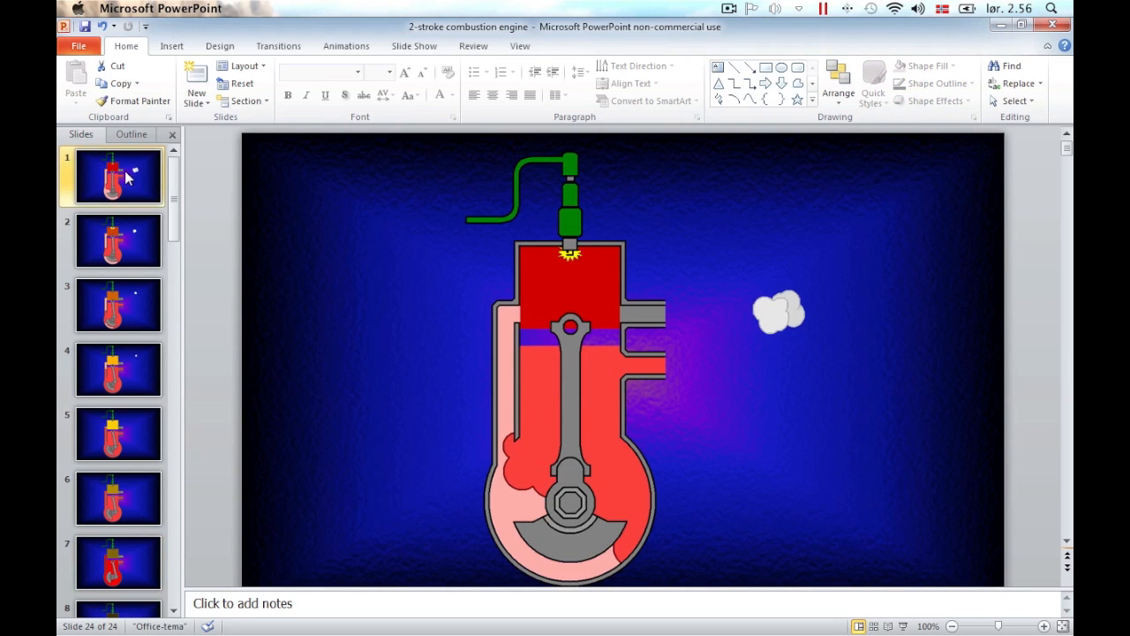
{"action": "left_click", "coordinate": [171, 46]}
{"action": "left_click", "coordinate": [118, 76]}
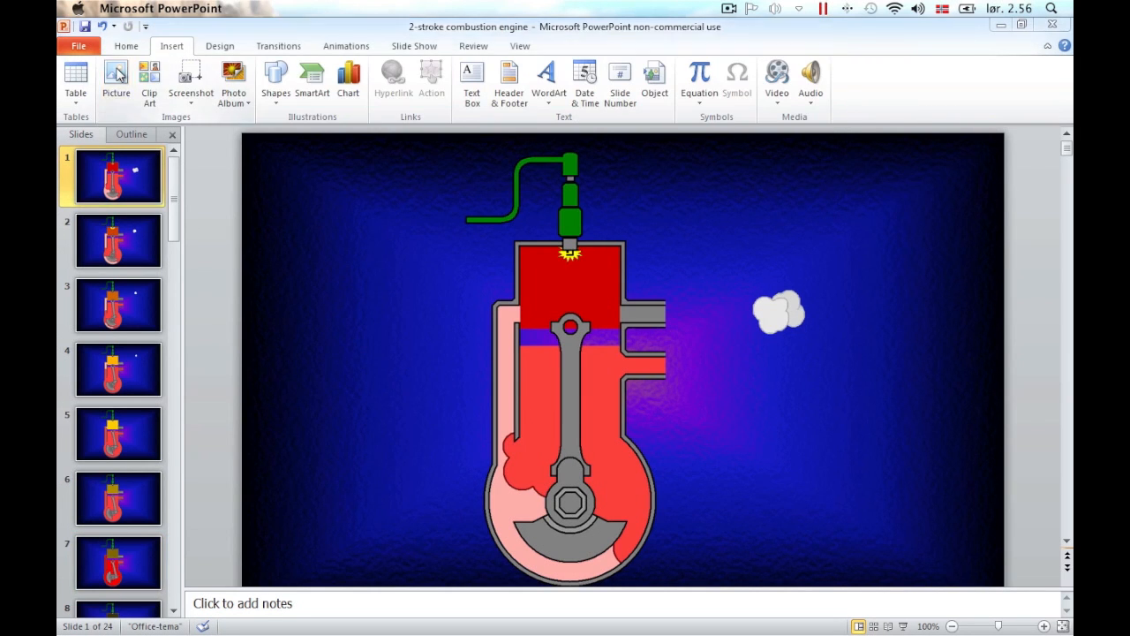
{"action": "left_click", "coordinate": [692, 475]}
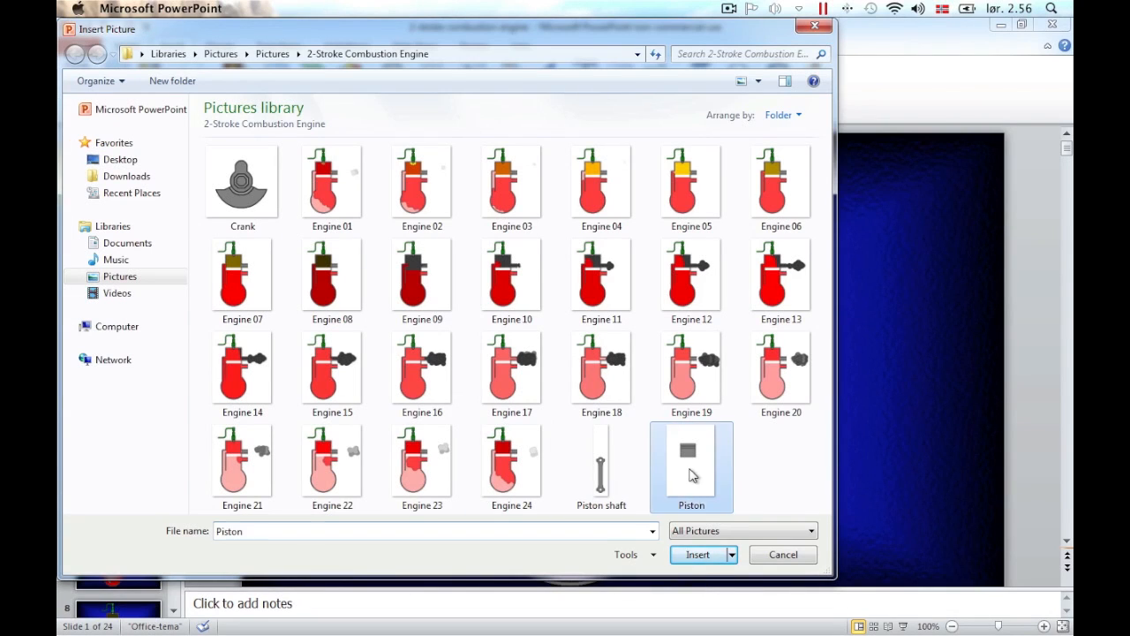
{"action": "left_click", "coordinate": [698, 554]}
Make the white background of the piston picture on slide 1 transparent.
{"action": "left_click", "coordinate": [192, 97]}
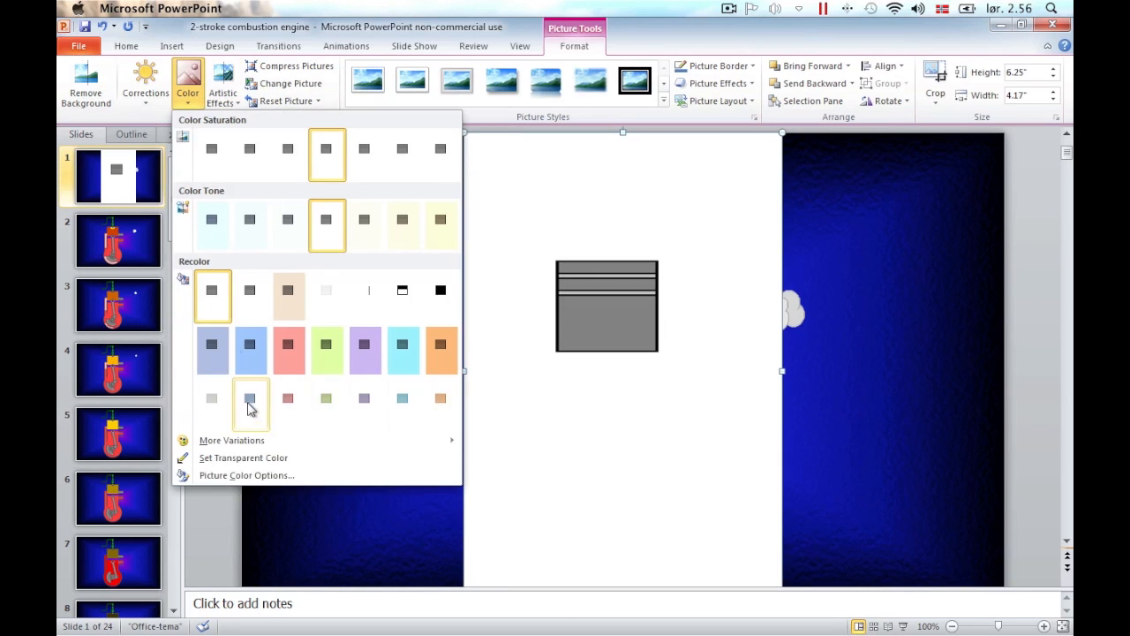
{"action": "left_click", "coordinate": [265, 454]}
{"action": "left_click", "coordinate": [500, 459]}
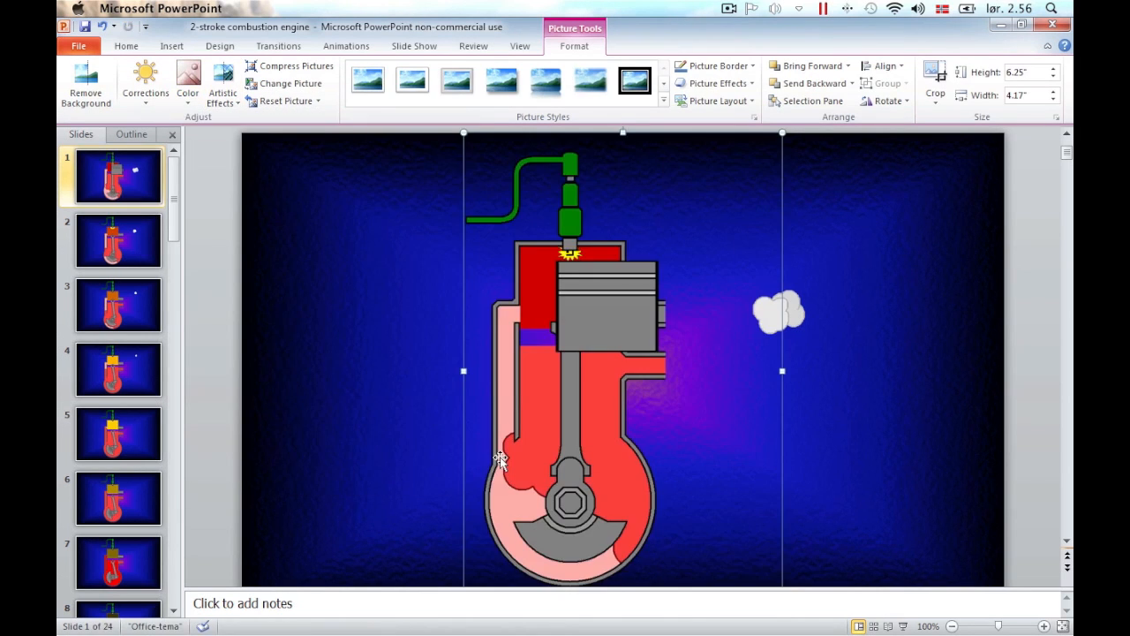
Set the horizontal position of the piston picture on slide 1 to 2.43" from the top left corner.
{"action": "right_click", "coordinate": [489, 405]}
{"action": "left_click", "coordinate": [556, 608]}
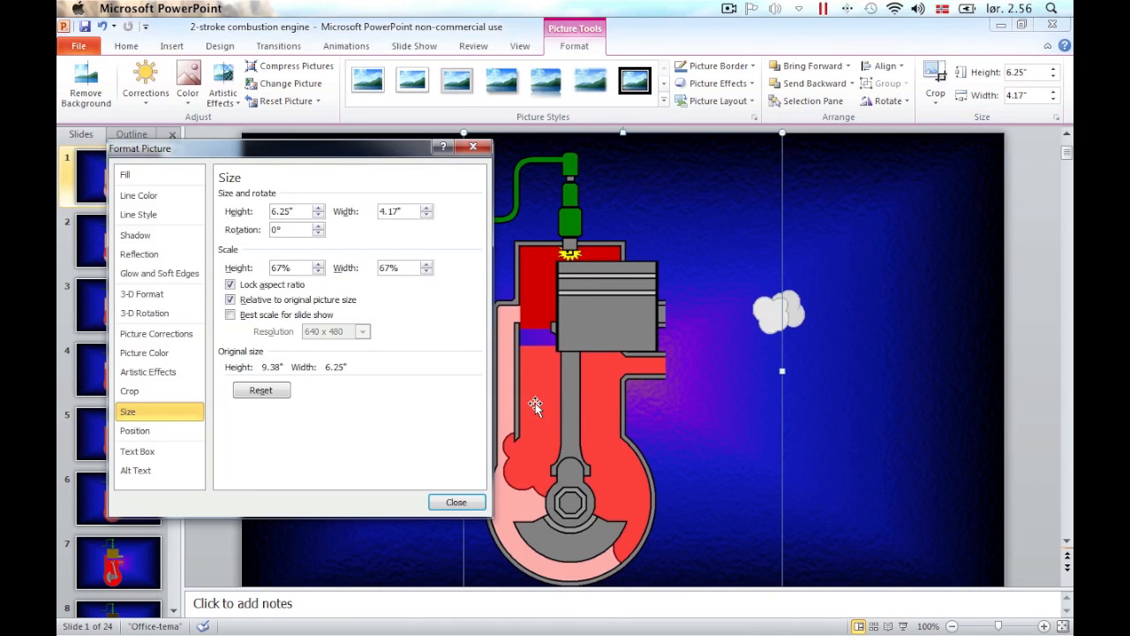
{"action": "left_click", "coordinate": [134, 431]}
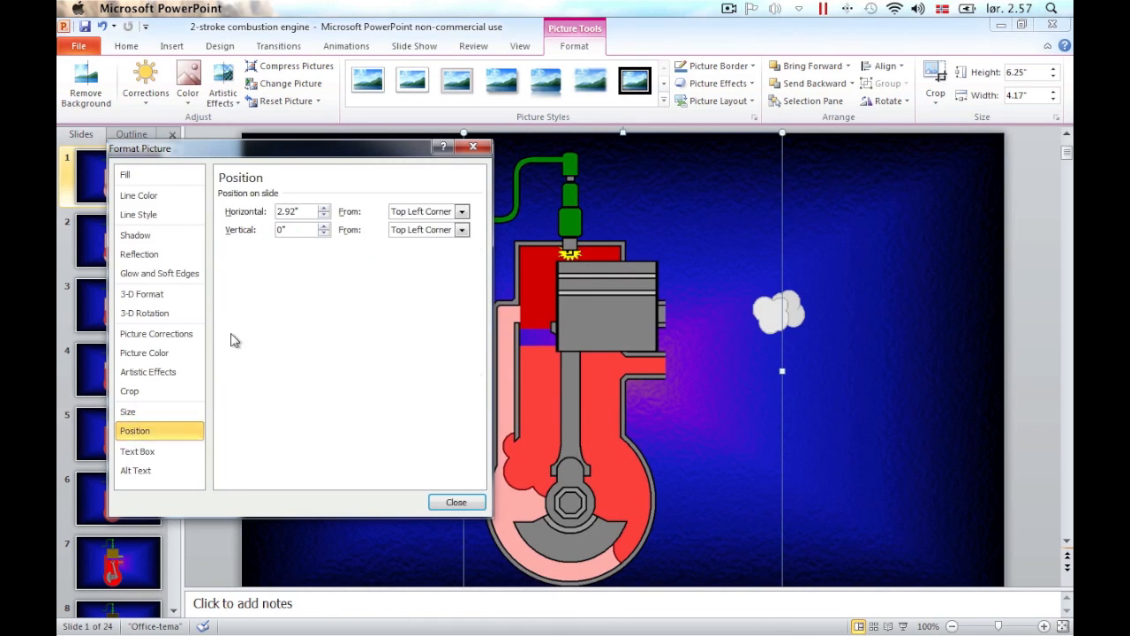
{"action": "double_click", "coordinate": [296, 211]}
{"action": "type", "text": "2.43"}
{"action": "key", "text": "Return"}
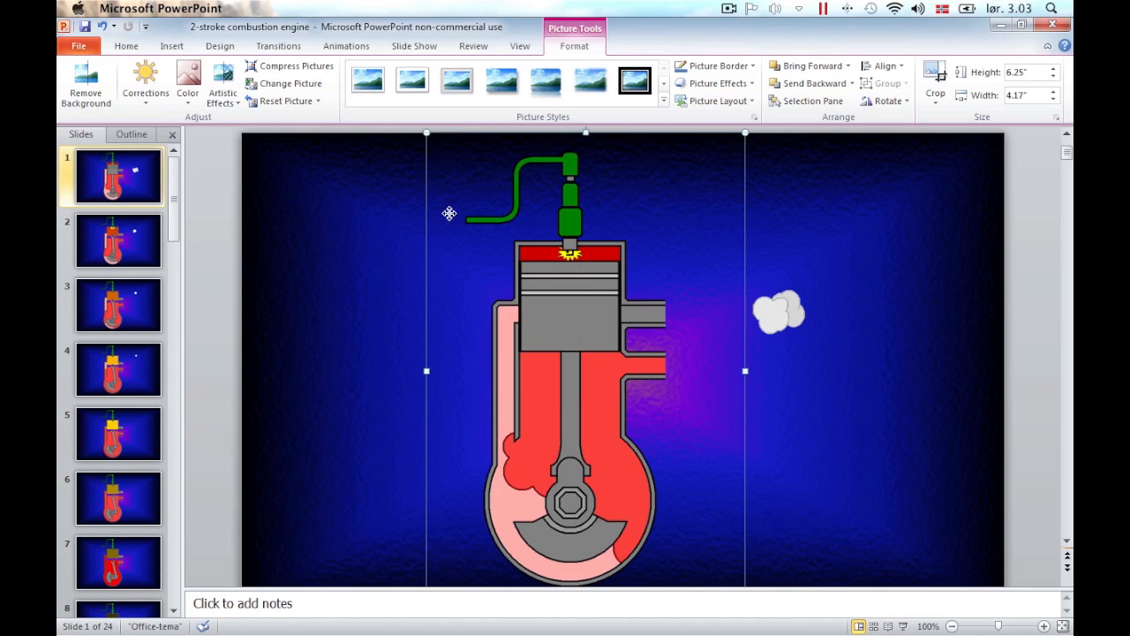
Copy the positioned piston from slide 1 and paste it onto slide 2.
{"action": "right_click", "coordinate": [449, 213]}
{"action": "key", "text": "Escape"}
{"action": "left_click", "coordinate": [95, 244]}
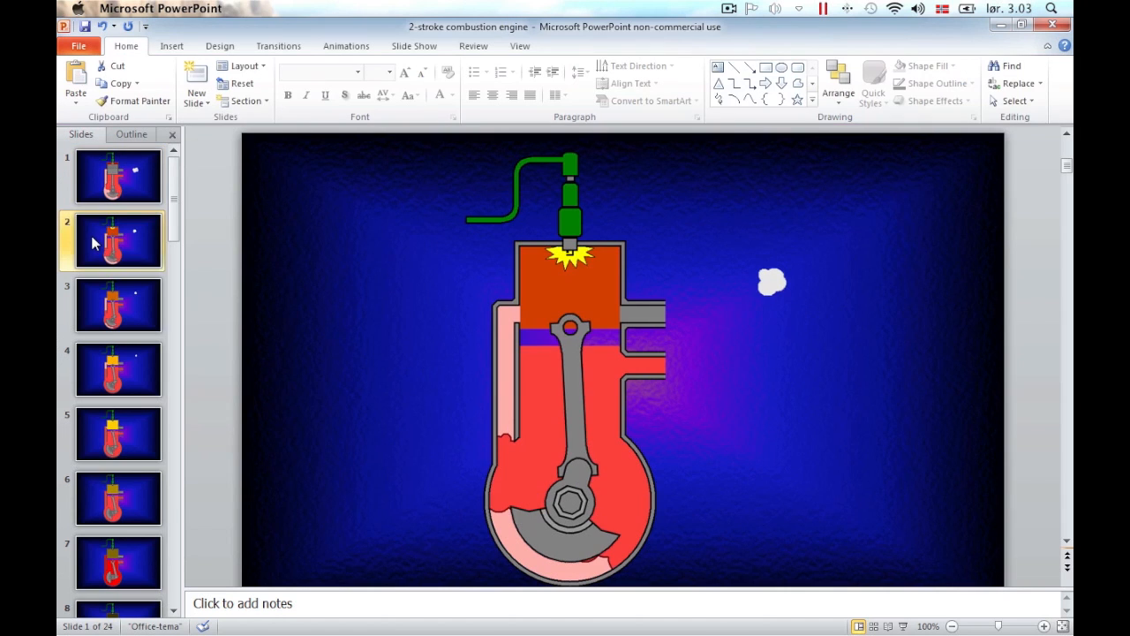
{"action": "right_click", "coordinate": [95, 244]}
{"action": "left_click", "coordinate": [124, 301]}
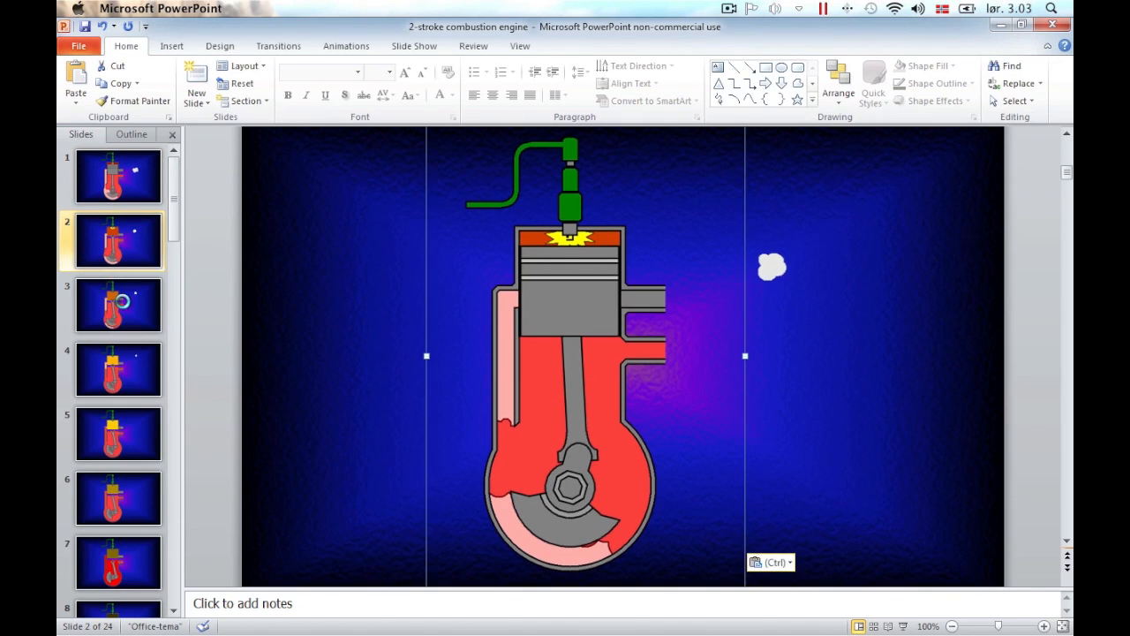
Paste the copied piston onto slide 3 in the same position.
{"action": "left_click", "coordinate": [90, 311]}
{"action": "right_click", "coordinate": [91, 311]}
{"action": "key", "text": "Escape"}
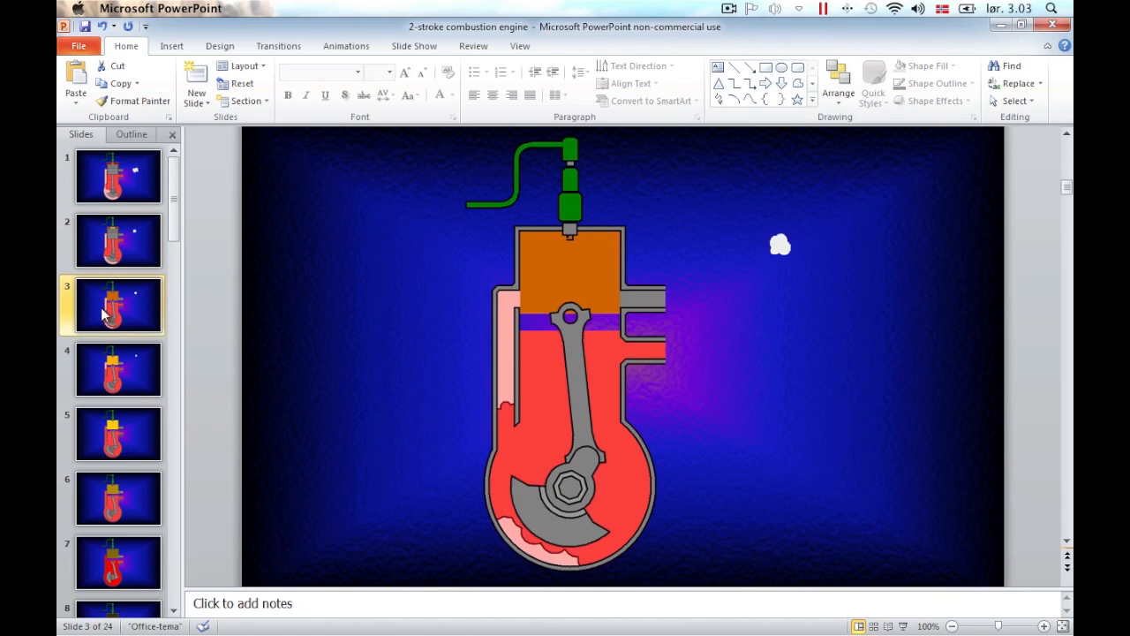
{"action": "right_click", "coordinate": [91, 292]}
{"action": "left_click", "coordinate": [123, 355]}
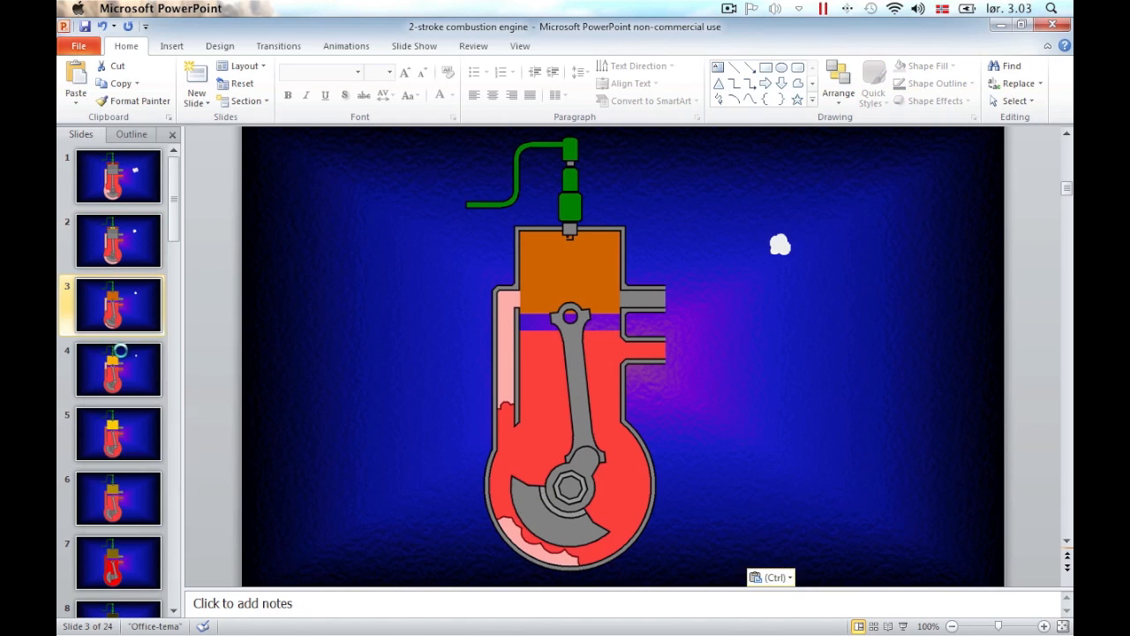
Paste the copied piston onto slides 4 and 5.
{"action": "left_click", "coordinate": [96, 373]}
{"action": "right_click", "coordinate": [93, 370]}
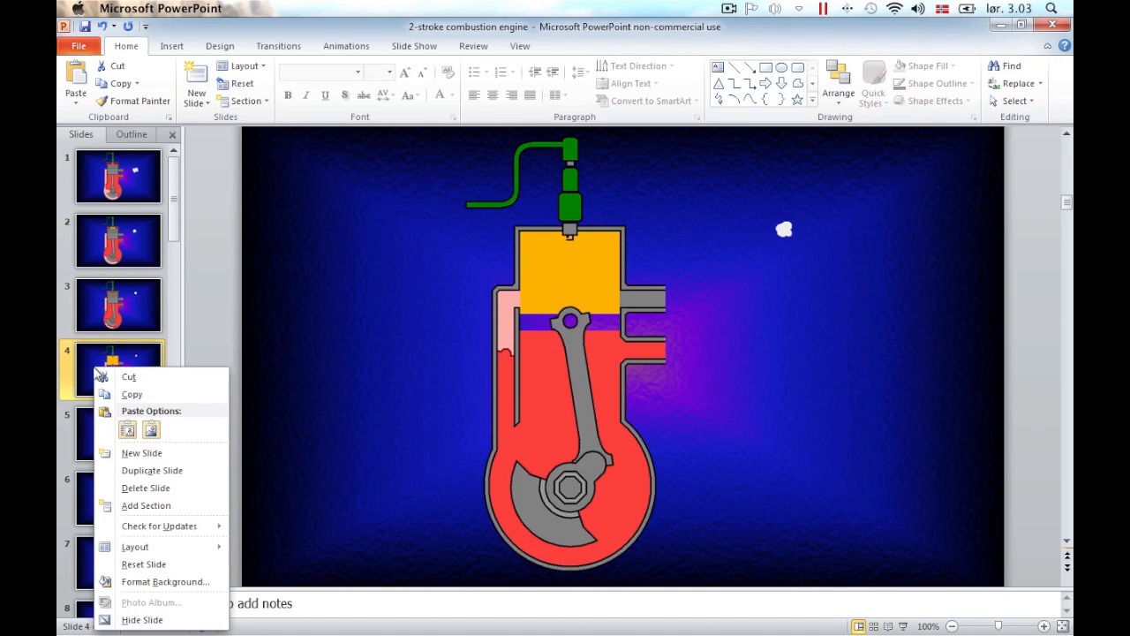
{"action": "left_click", "coordinate": [125, 430]}
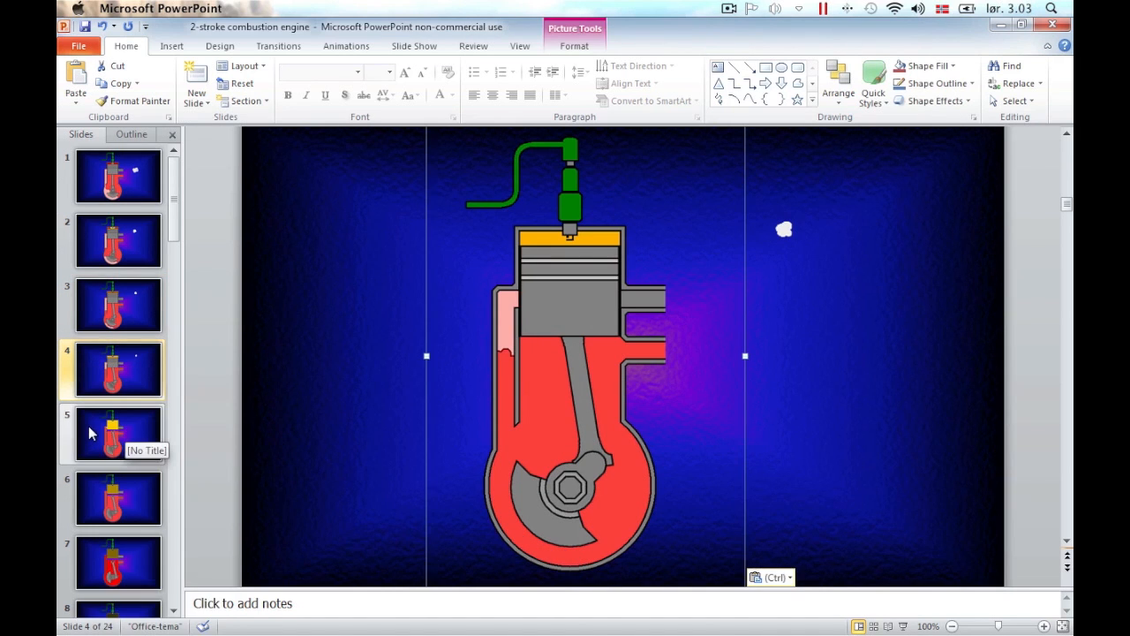
{"action": "right_click", "coordinate": [89, 433]}
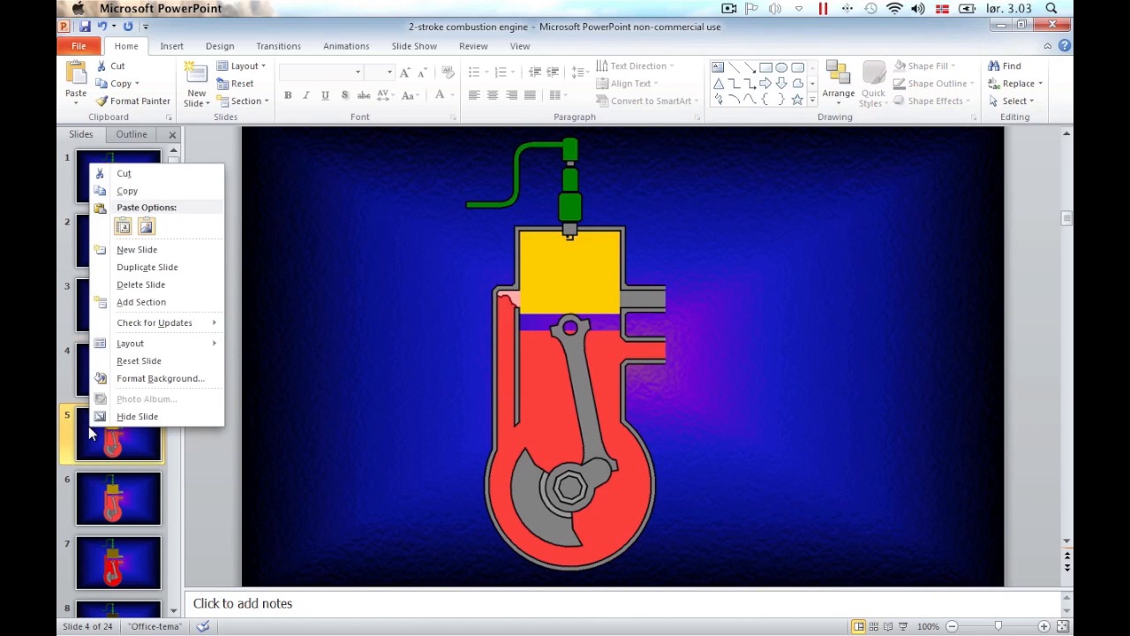
{"action": "left_click", "coordinate": [126, 232]}
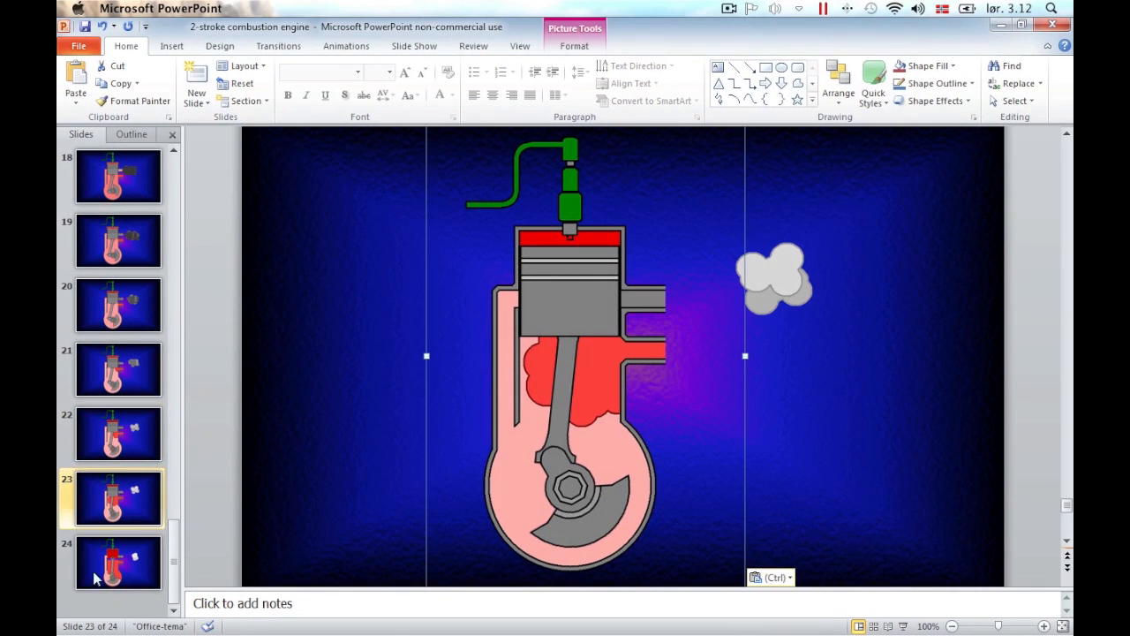
Paste the copied piston onto slide 24.
{"action": "left_click", "coordinate": [97, 569]}
{"action": "right_click", "coordinate": [97, 570]}
{"action": "left_click", "coordinate": [131, 364]}
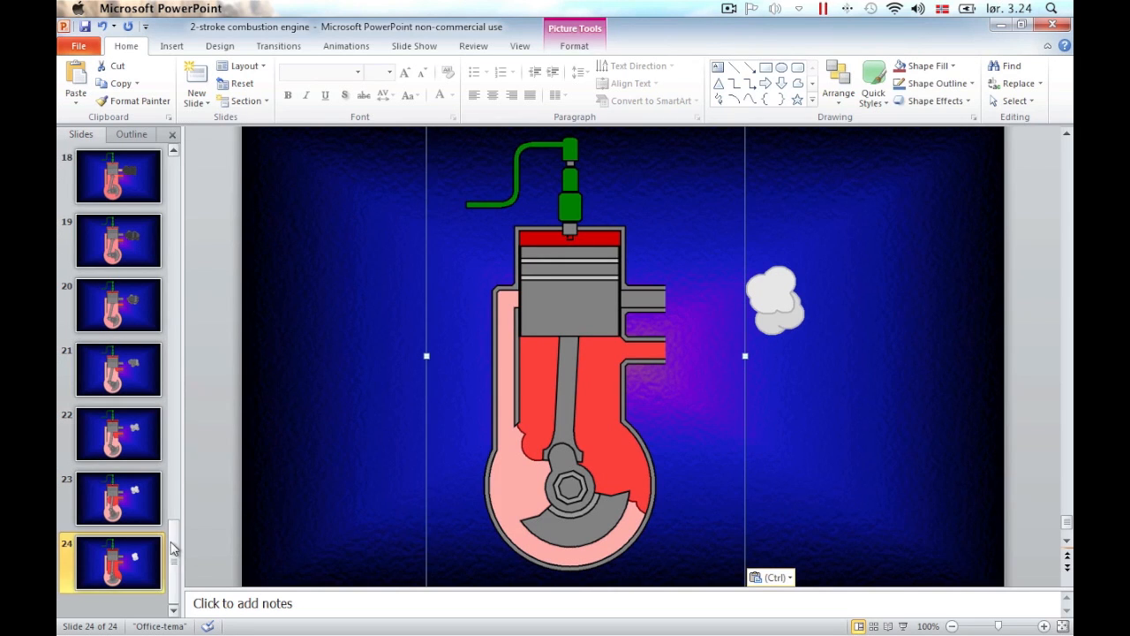
Set the vertical position of the piston on slide 2 to 0.01" from the top left corner.
{"action": "left_click_drag", "start_coordinate": [173, 528], "coordinate": [168, 161]}
{"action": "left_click", "coordinate": [98, 234]}
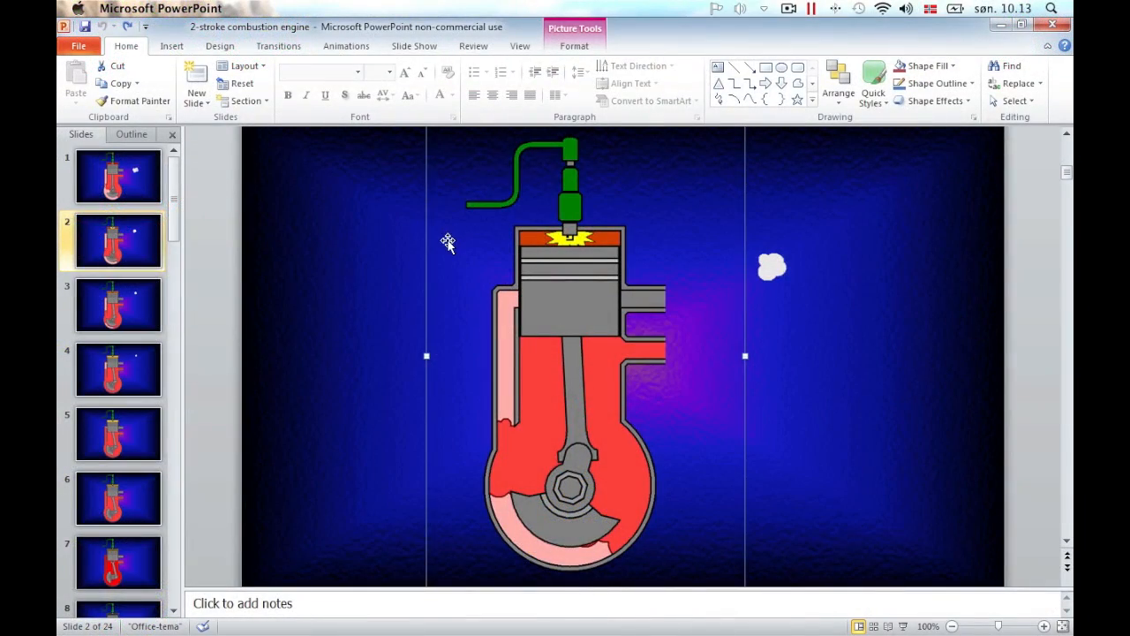
{"action": "right_click", "coordinate": [447, 240]}
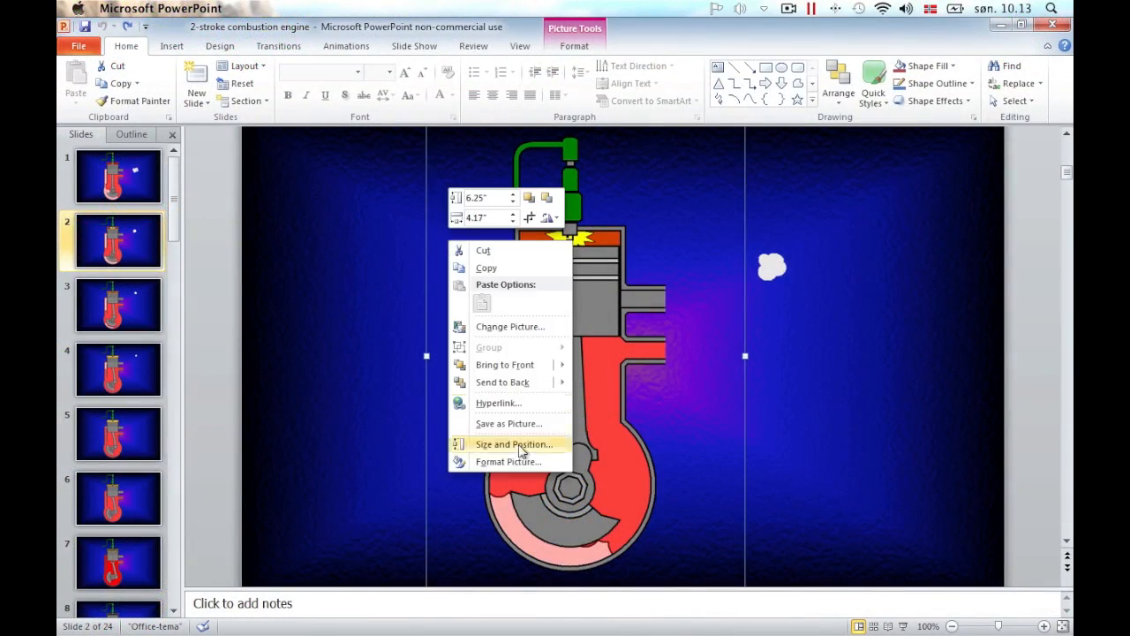
{"action": "left_click", "coordinate": [518, 444]}
{"action": "left_click", "coordinate": [422, 430]}
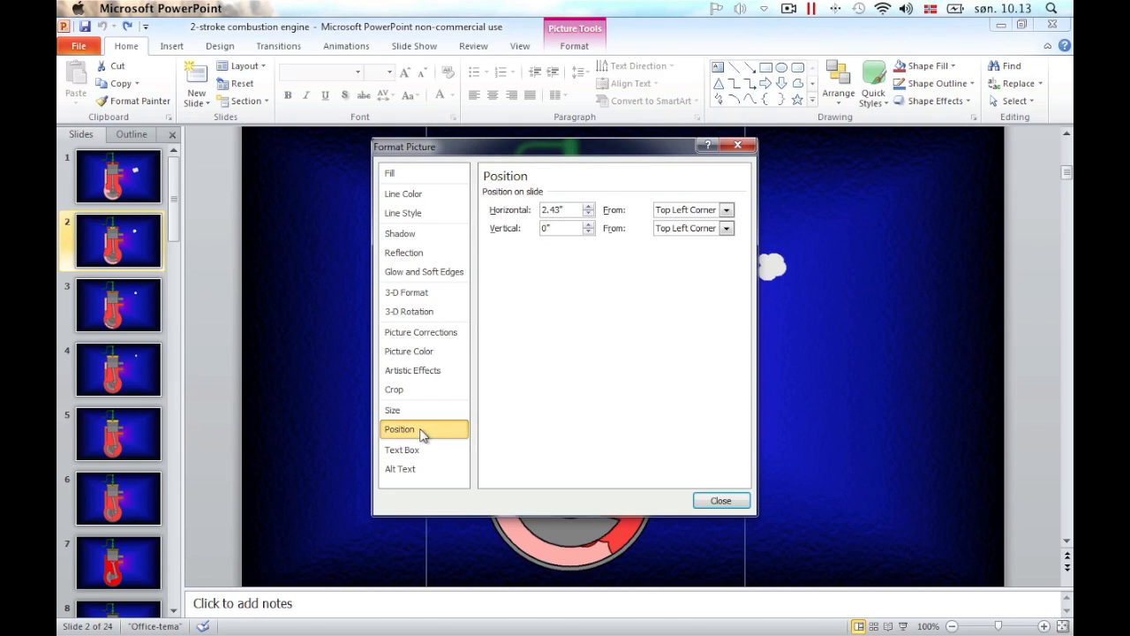
{"action": "left_click", "coordinate": [546, 228]}
{"action": "type", "text": ".01"}
{"action": "left_click", "coordinate": [720, 500]}
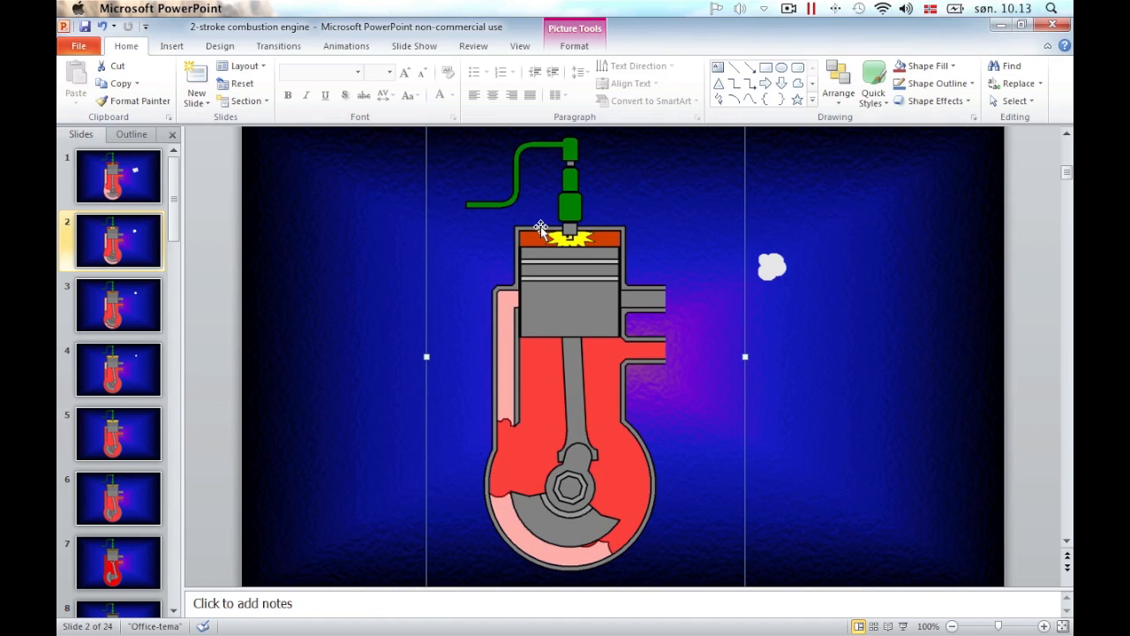
Adjust the vertical position of the piston on slide 3 to follow the piston shaft.
{"action": "left_click", "coordinate": [102, 302]}
{"action": "left_click", "coordinate": [444, 245]}
{"action": "right_click", "coordinate": [445, 247]}
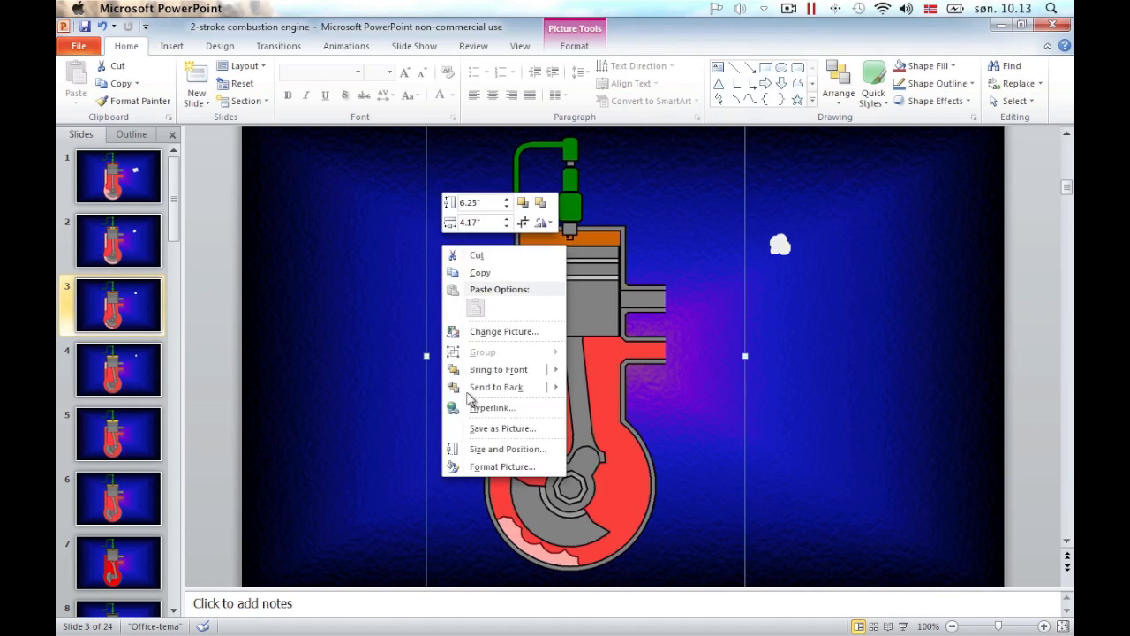
{"action": "left_click", "coordinate": [477, 447]}
{"action": "left_click", "coordinate": [420, 432]}
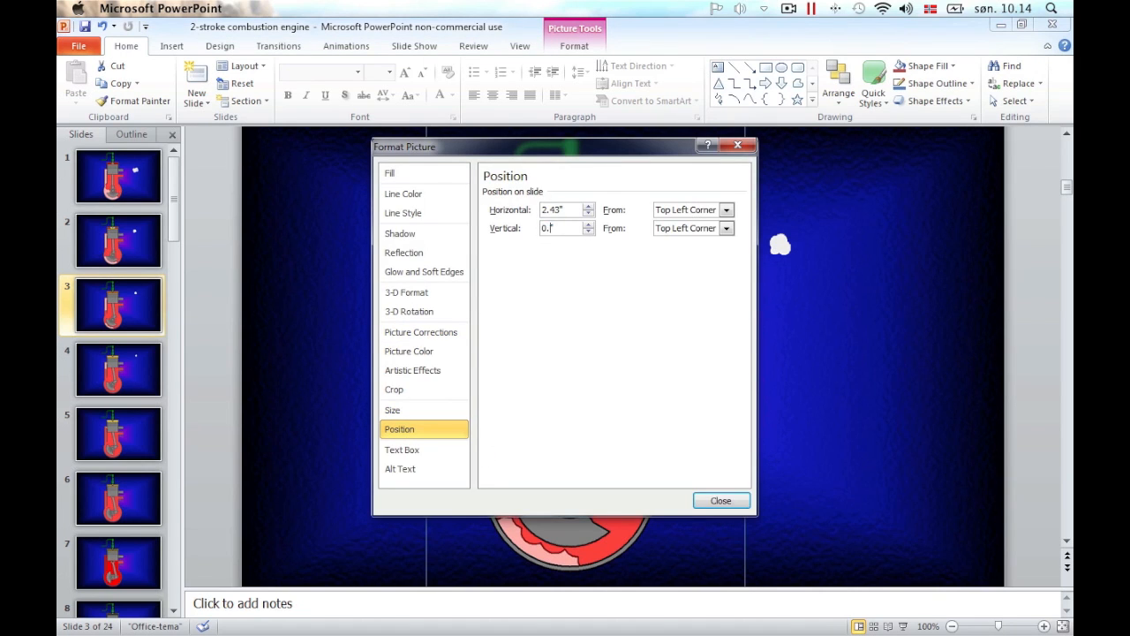
{"action": "key", "text": "Return"}
Select the piston on slide 4 and edit its rotation value in the picture's size settings.
{"action": "left_click", "coordinate": [118, 369]}
{"action": "left_click", "coordinate": [489, 262]}
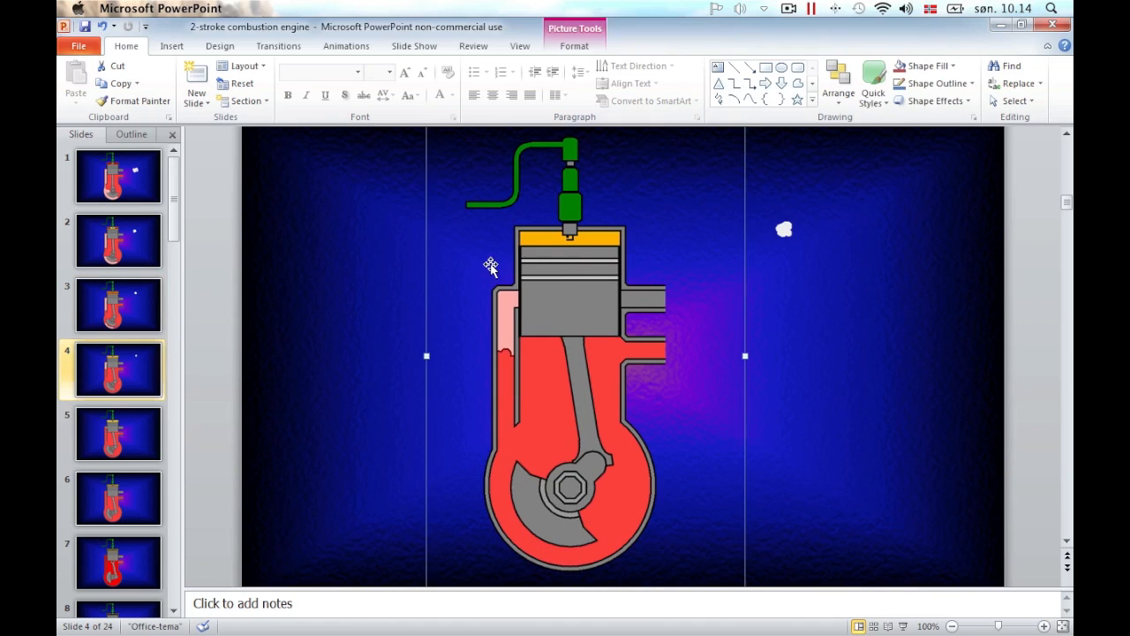
{"action": "right_click", "coordinate": [467, 263]}
{"action": "left_click", "coordinate": [507, 466]}
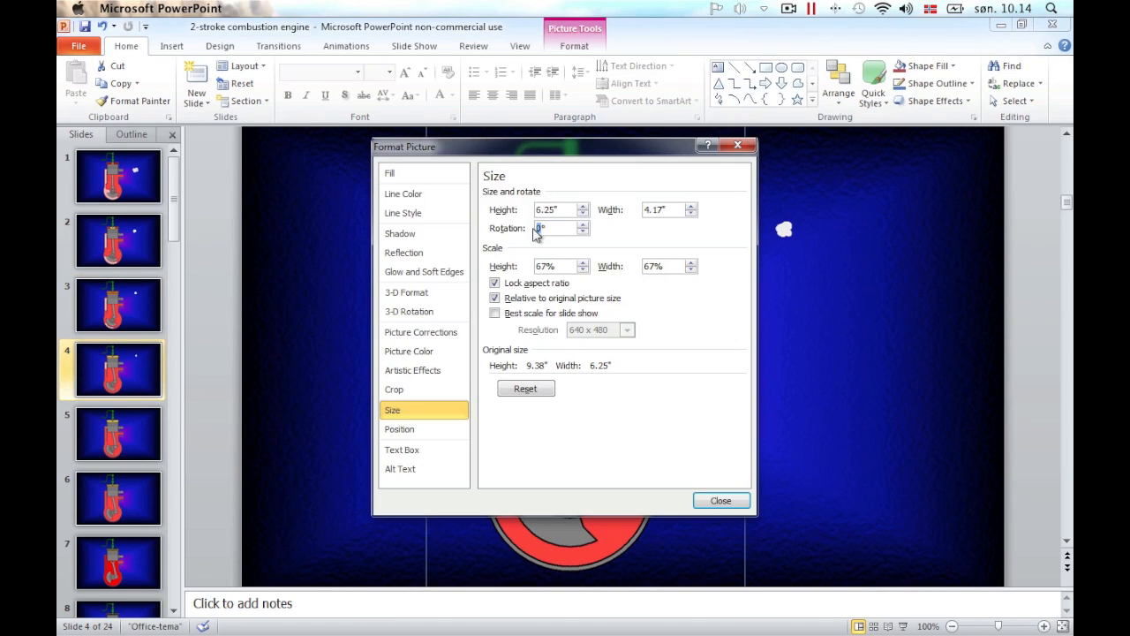
{"action": "key", "text": "Return"}
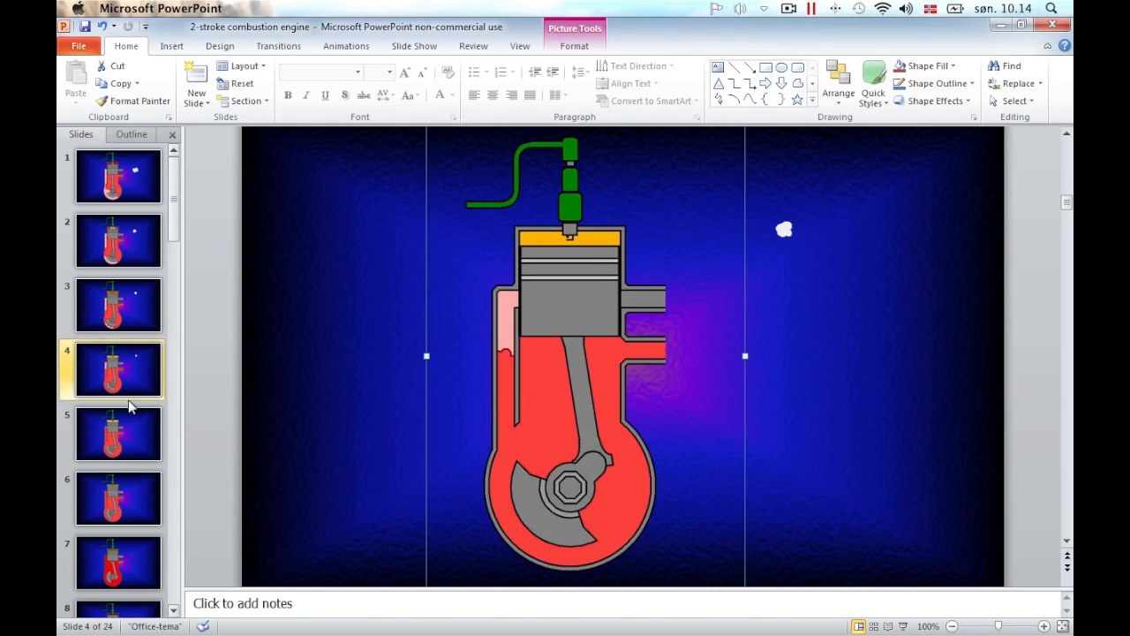
Set the vertical position of the piston on slide 5 to 0.21" from the top left corner.
{"action": "left_click", "coordinate": [118, 432]}
{"action": "right_click", "coordinate": [468, 212]}
{"action": "left_click", "coordinate": [505, 413]}
{"action": "left_click", "coordinate": [399, 428]}
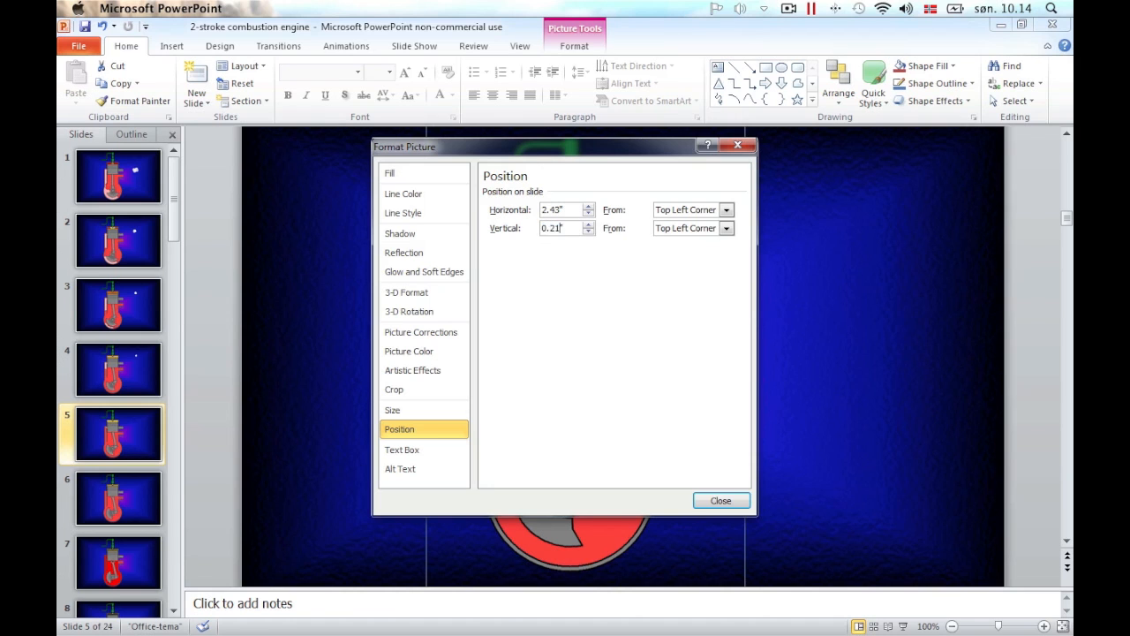
{"action": "key", "text": "Return"}
Set the vertical position of the piston on slide 6 to 0.31" from the top left corner.
{"action": "key", "text": "Page_Down"}
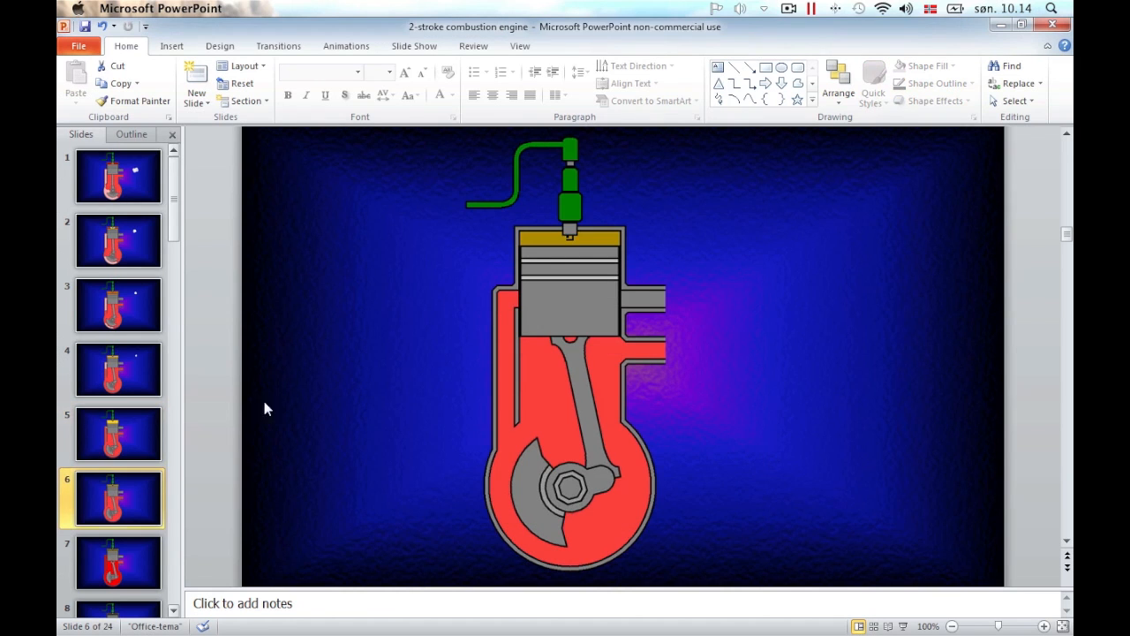
{"action": "left_click", "coordinate": [467, 274]}
{"action": "right_click", "coordinate": [466, 274]}
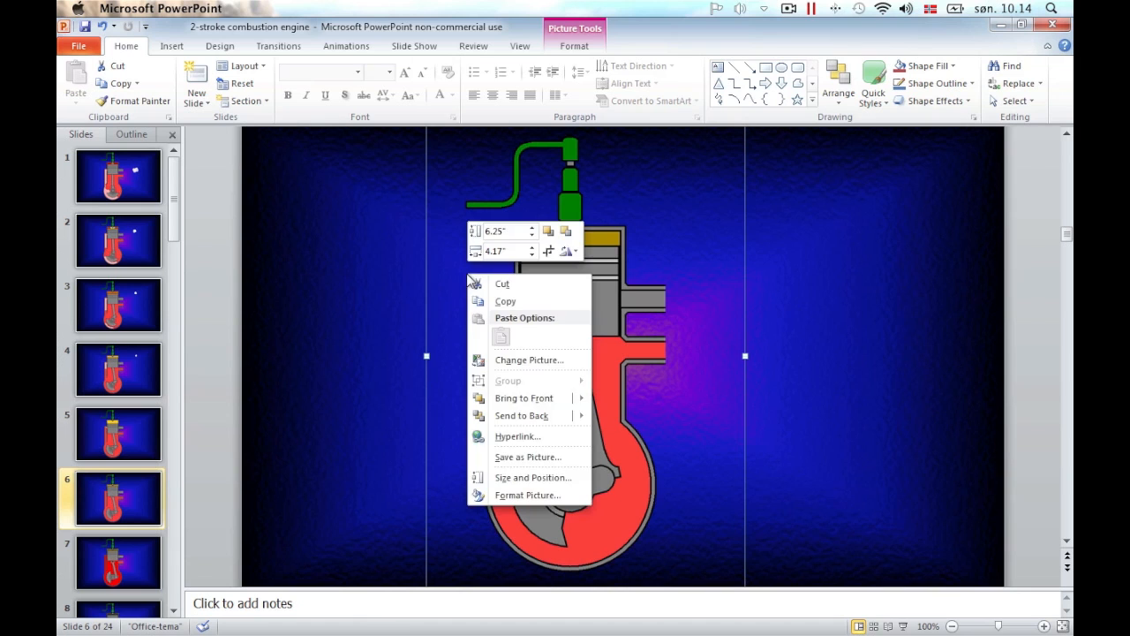
{"action": "left_click", "coordinate": [508, 480]}
{"action": "left_click", "coordinate": [418, 430]}
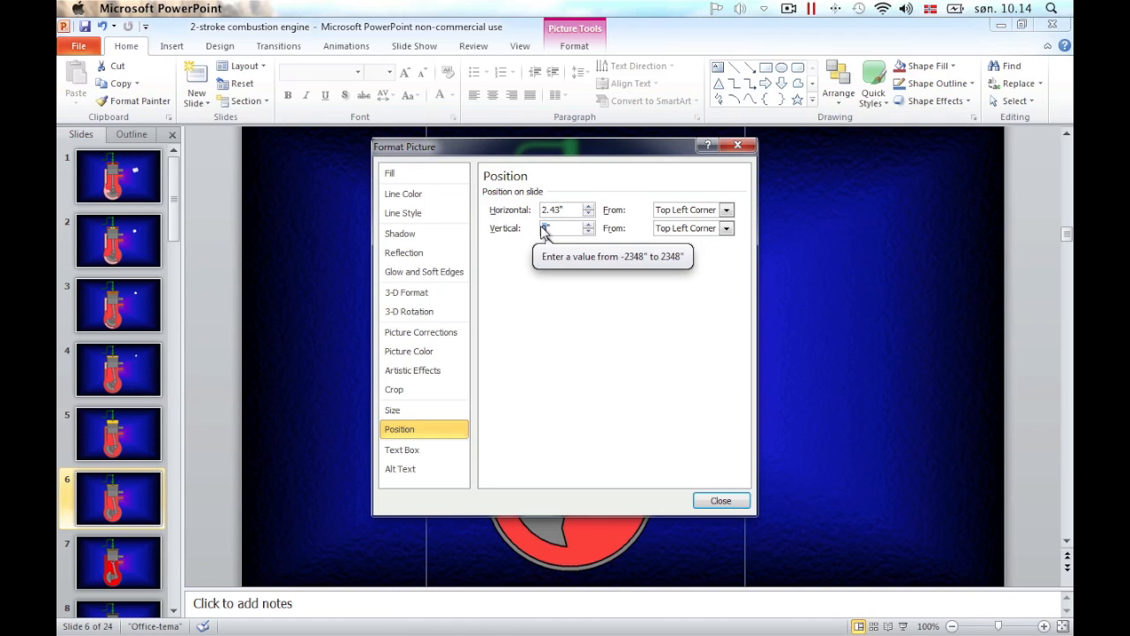
{"action": "type", "text": "0.31"}
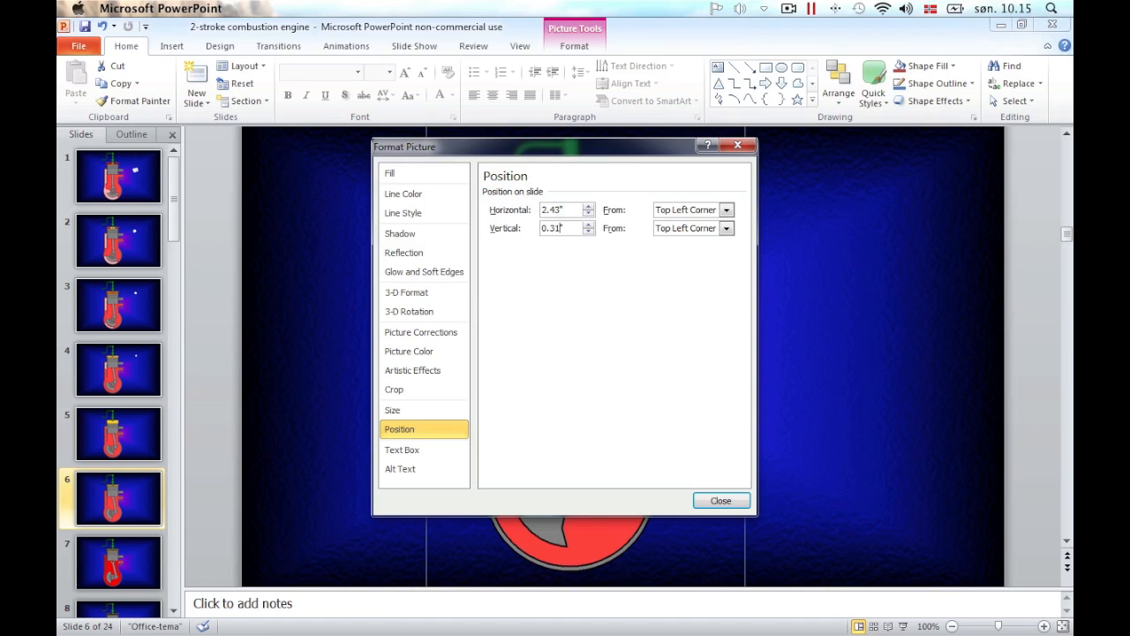
{"action": "key", "text": "Return"}
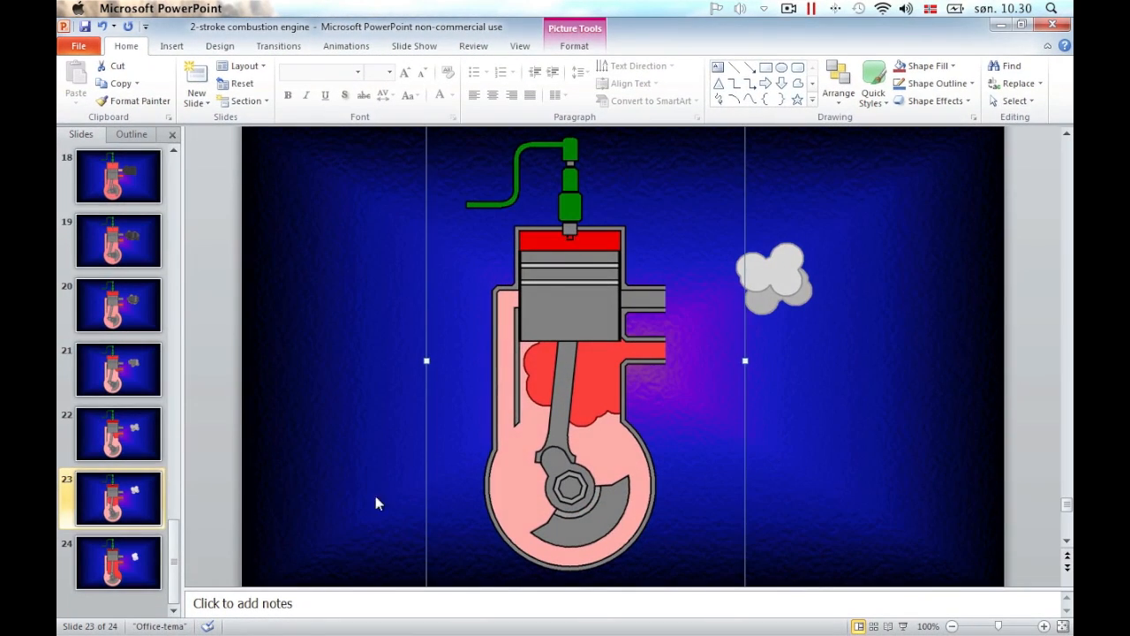
Set the vertical position of the piston on slide 24 to 0.01" from the top left corner.
{"action": "left_click", "coordinate": [112, 562]}
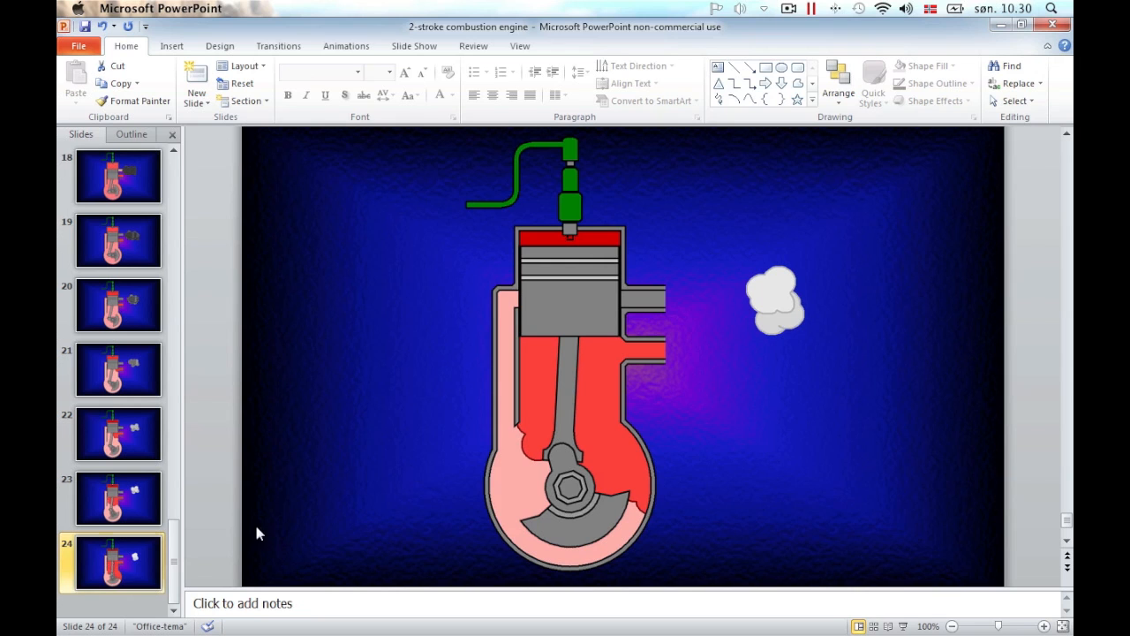
{"action": "left_click", "coordinate": [497, 397]}
{"action": "right_click", "coordinate": [468, 398]}
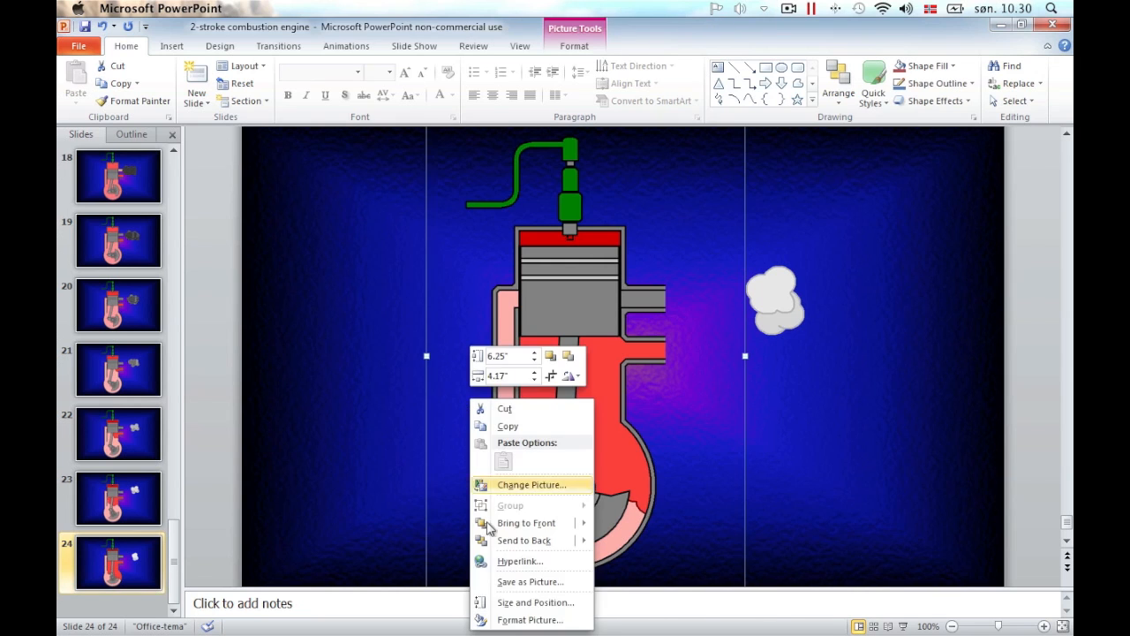
{"action": "left_click", "coordinate": [521, 602]}
{"action": "left_click", "coordinate": [399, 429]}
{"action": "double_click", "coordinate": [547, 227]}
{"action": "type", "text": "0"}
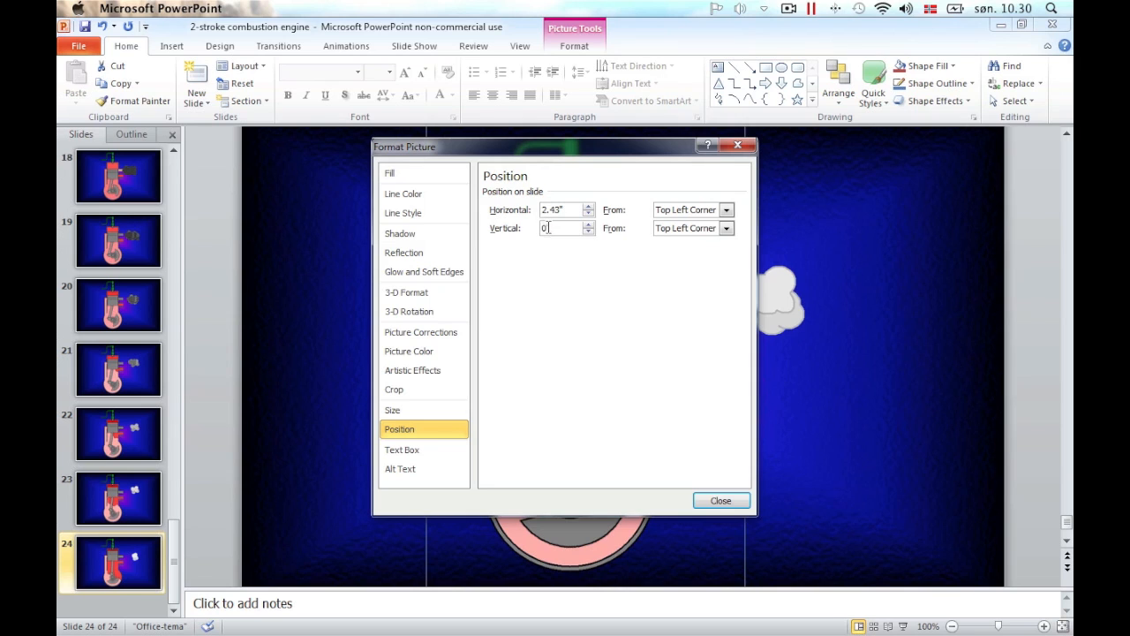
{"action": "type", "text": ".01"}
{"action": "key", "text": "Return"}
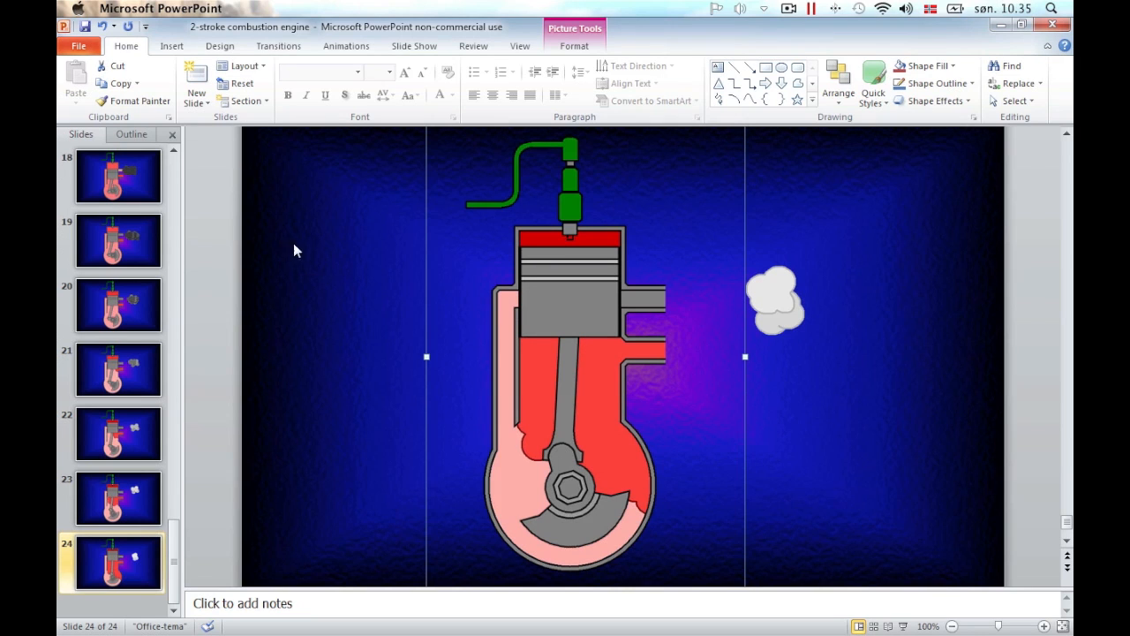
View all slides in the slide sorter and export every slide as a Device Independent Bitmap under the name 2-stroke combustion engine.
{"action": "left_click", "coordinate": [175, 154]}
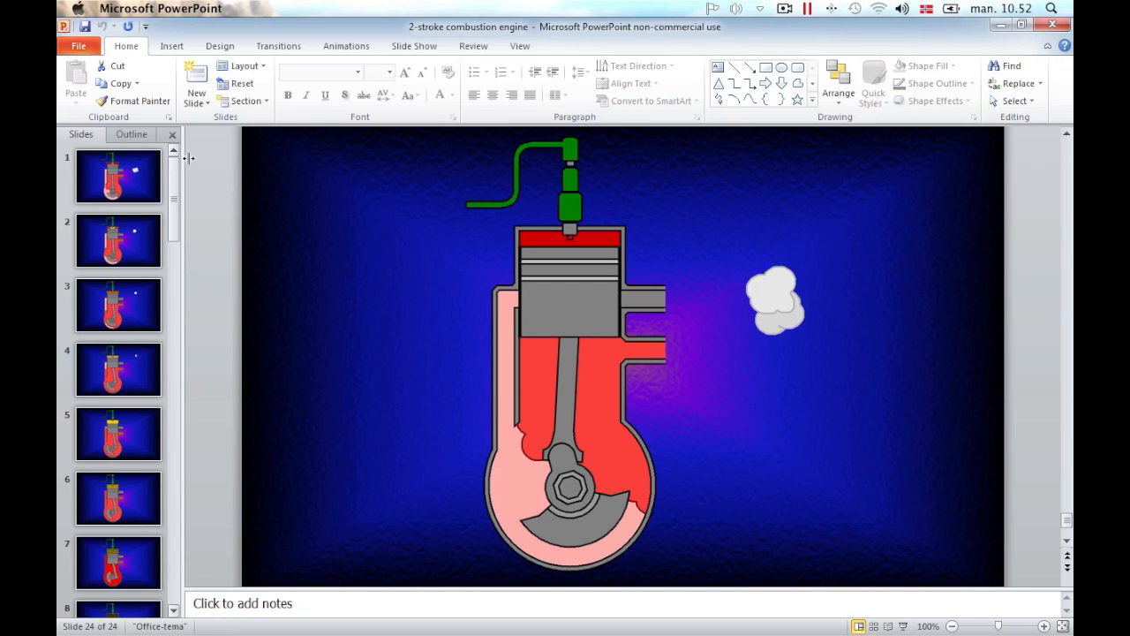
{"action": "left_click", "coordinate": [873, 626]}
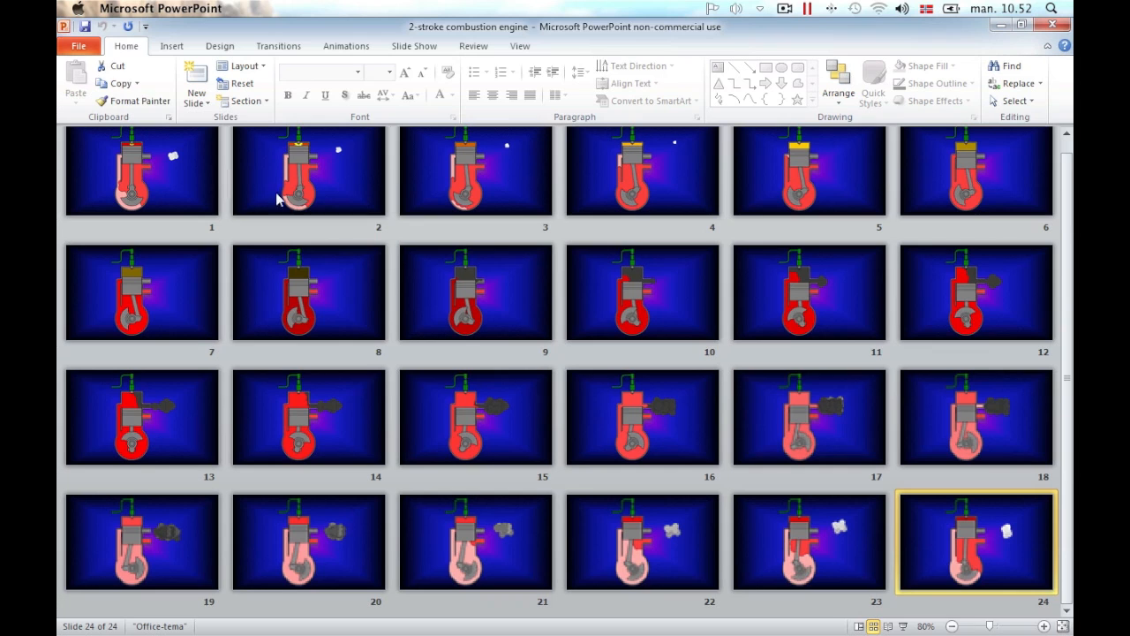
{"action": "left_click", "coordinate": [81, 46]}
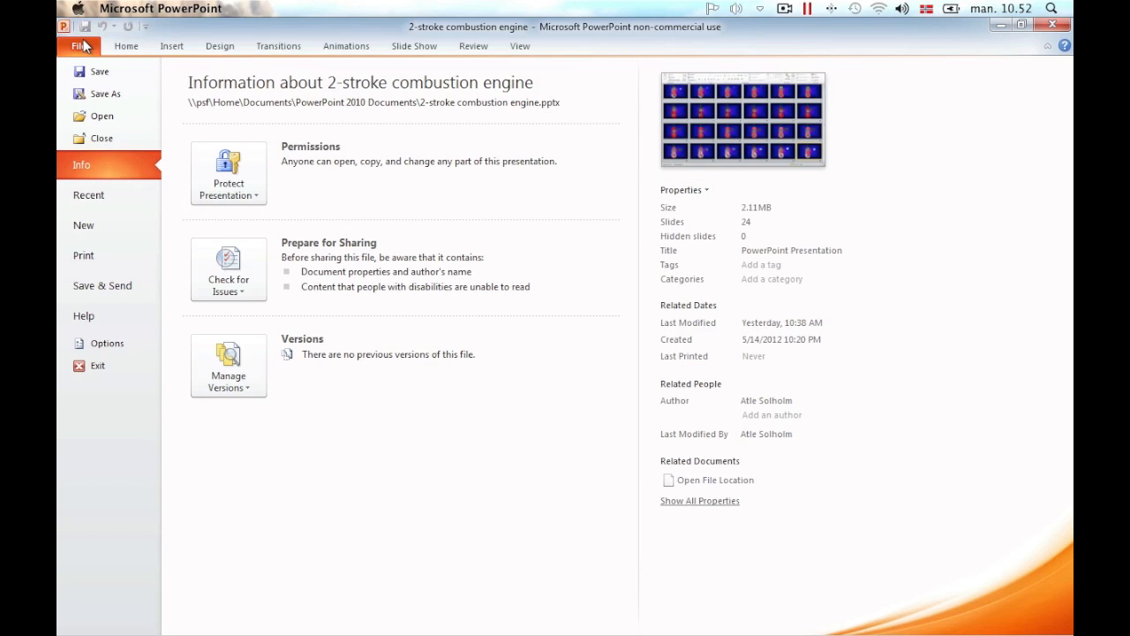
{"action": "left_click", "coordinate": [101, 93]}
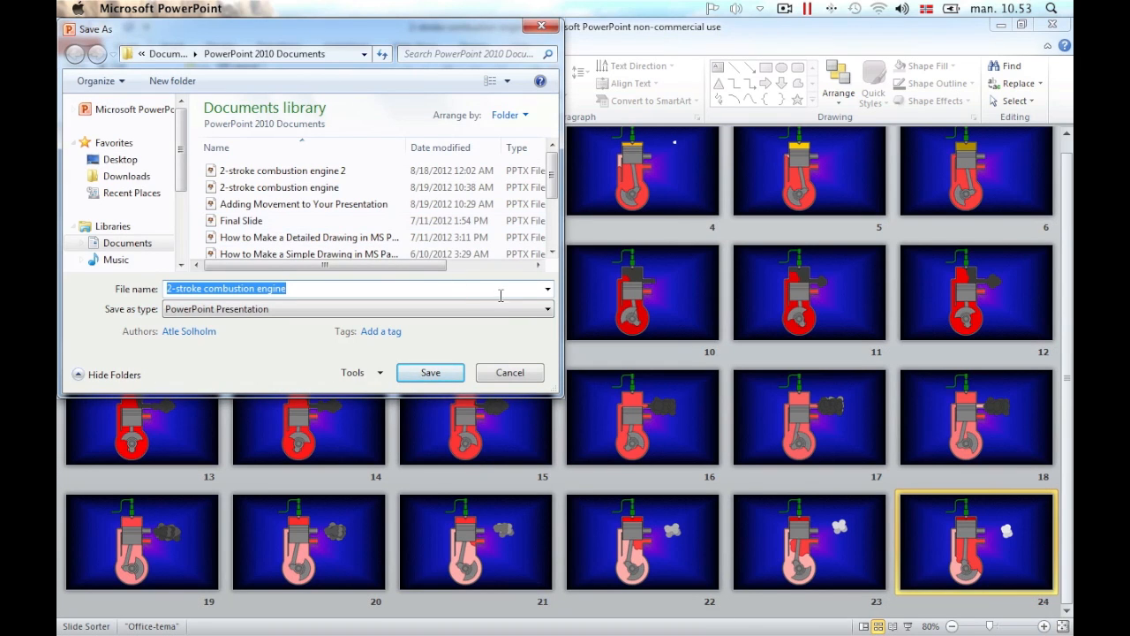
{"action": "left_click", "coordinate": [548, 310]}
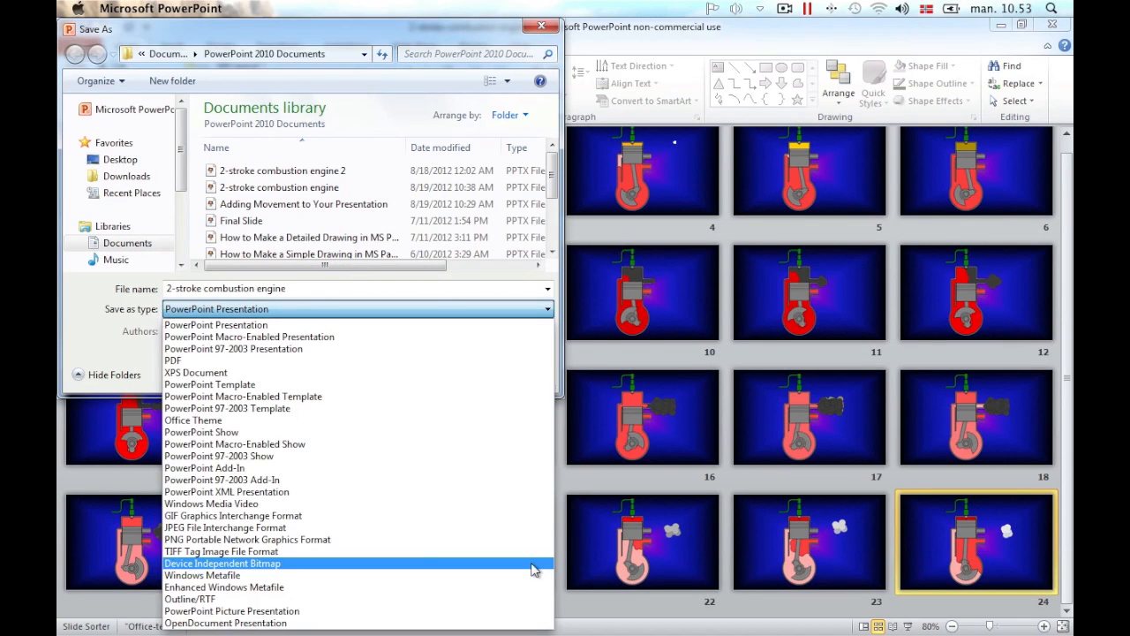
{"action": "left_click", "coordinate": [222, 563]}
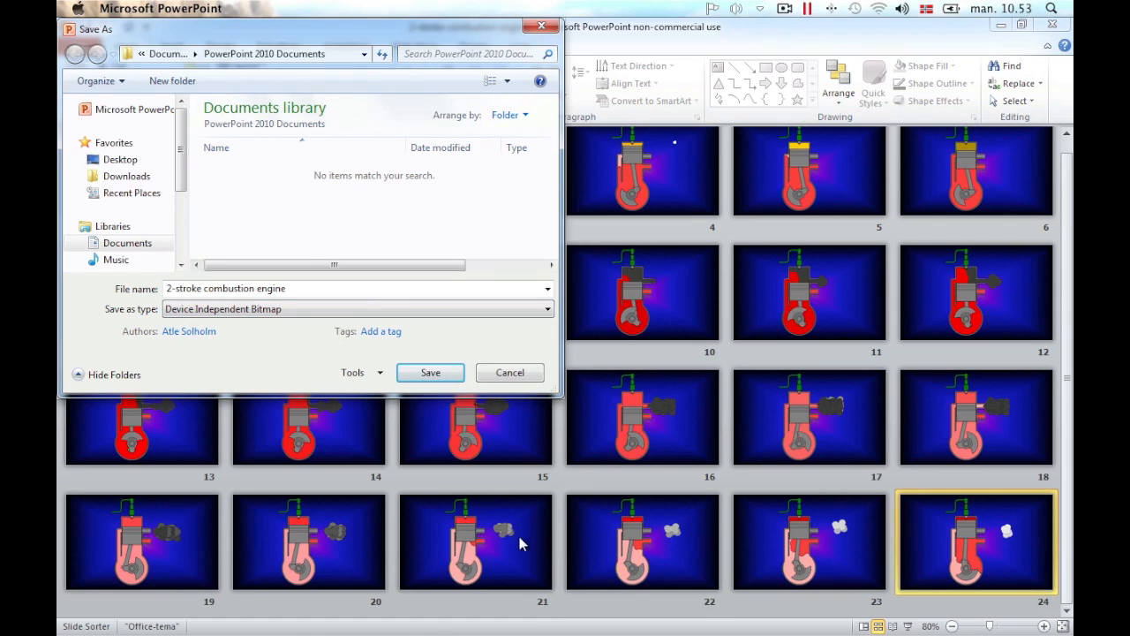
{"action": "left_click", "coordinate": [428, 378]}
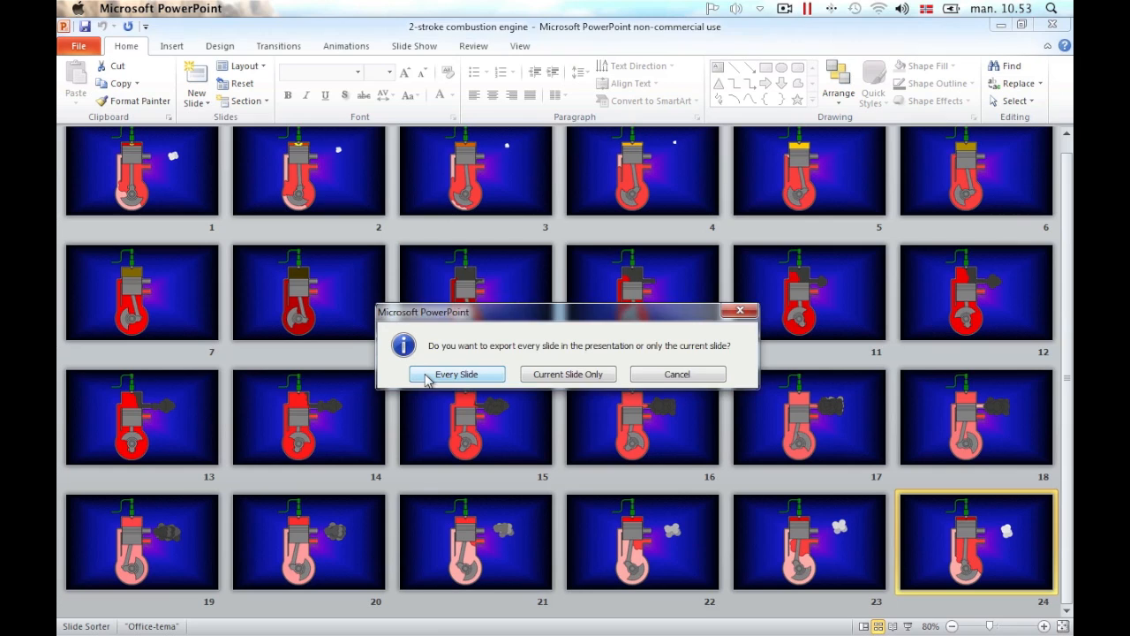
{"action": "left_click", "coordinate": [427, 376]}
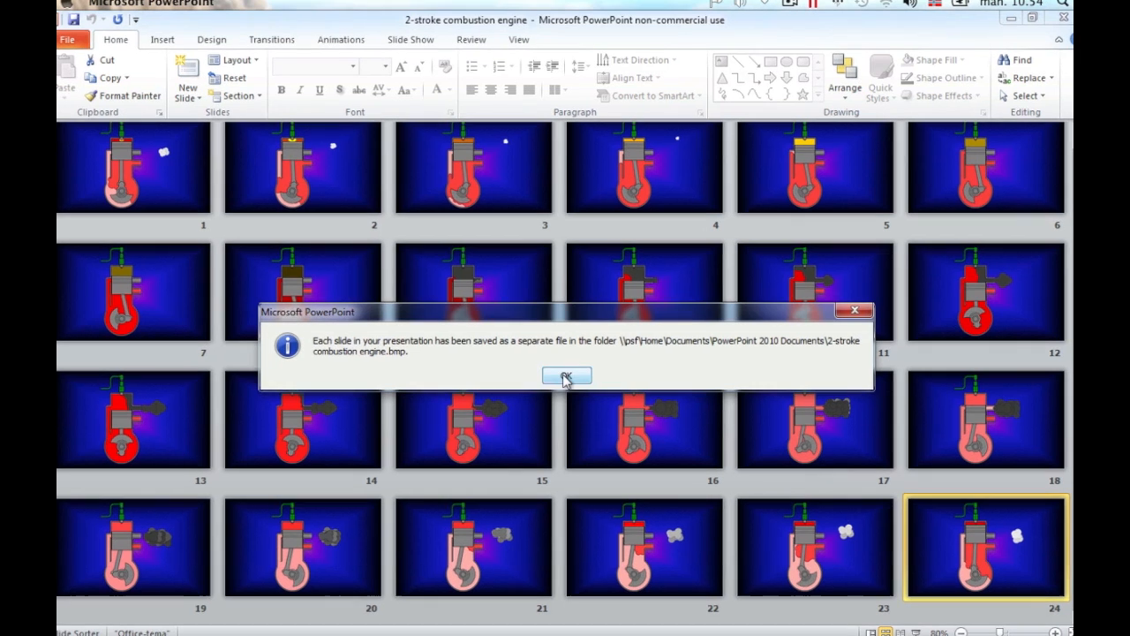
{"action": "left_click", "coordinate": [566, 378]}
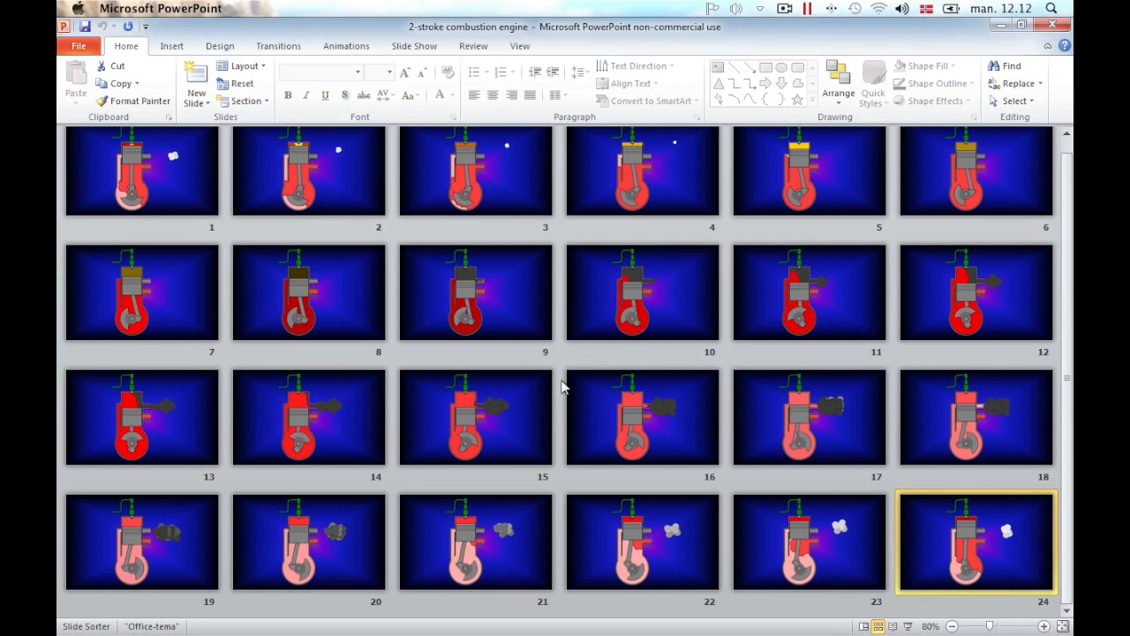
Switch to iStopMotion and create a movie named "2-Stroke Combustion Engine" with the Large Widescreen preset at 24 FPS.
{"action": "mouse_move", "coordinate": [437, 619]}
{"action": "left_click", "coordinate": [456, 572]}
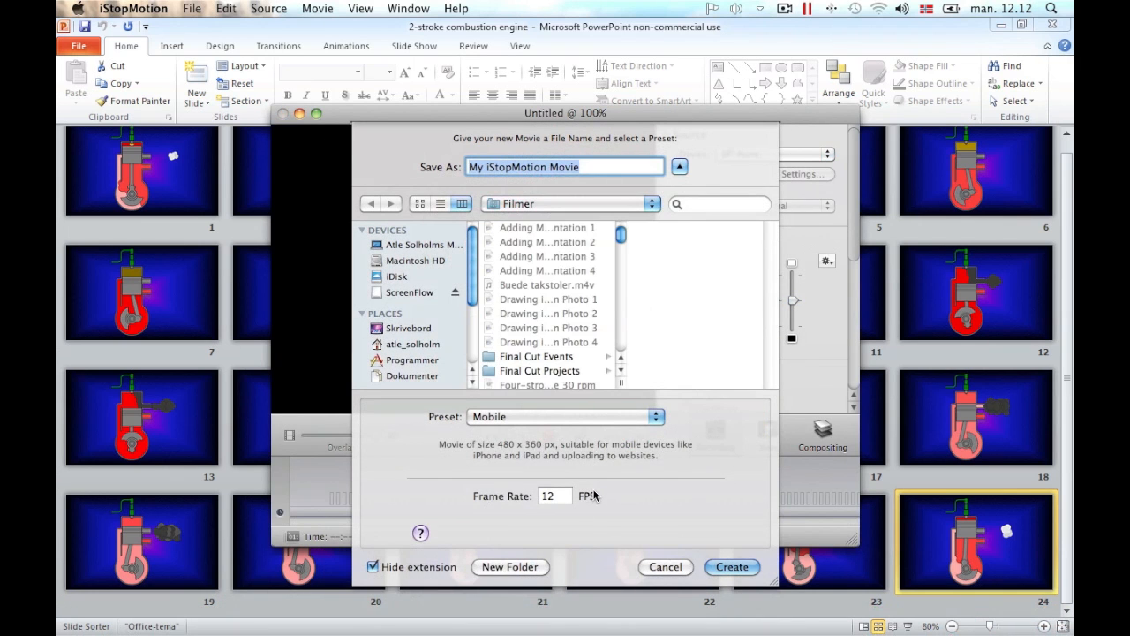
{"action": "type", "text": "2-Stroke Combus"}
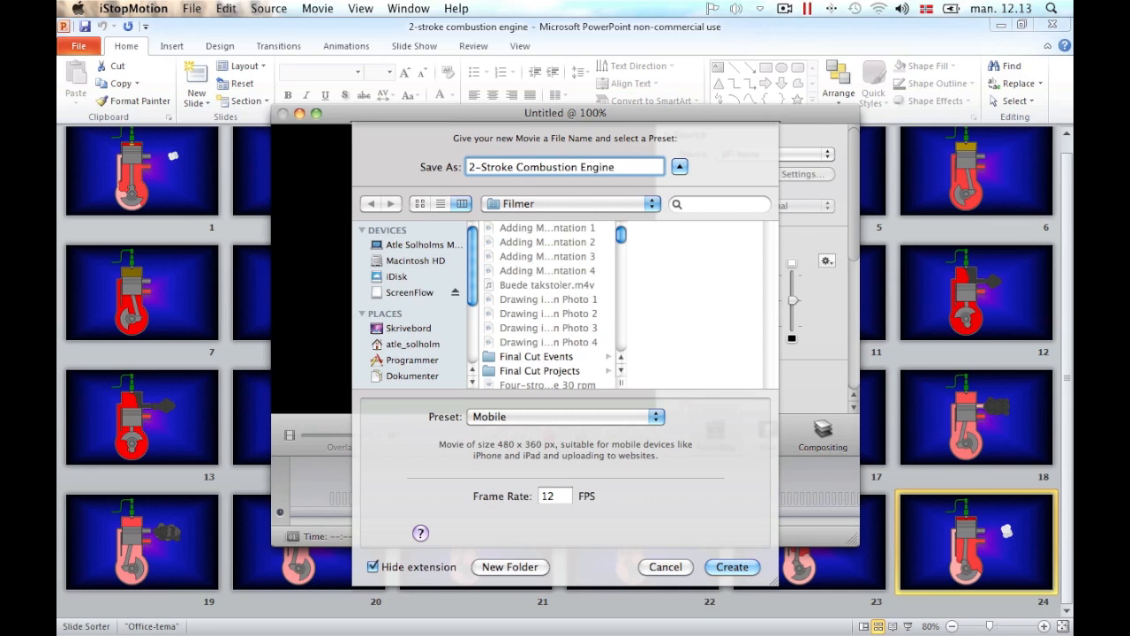
{"action": "left_click", "coordinate": [654, 416]}
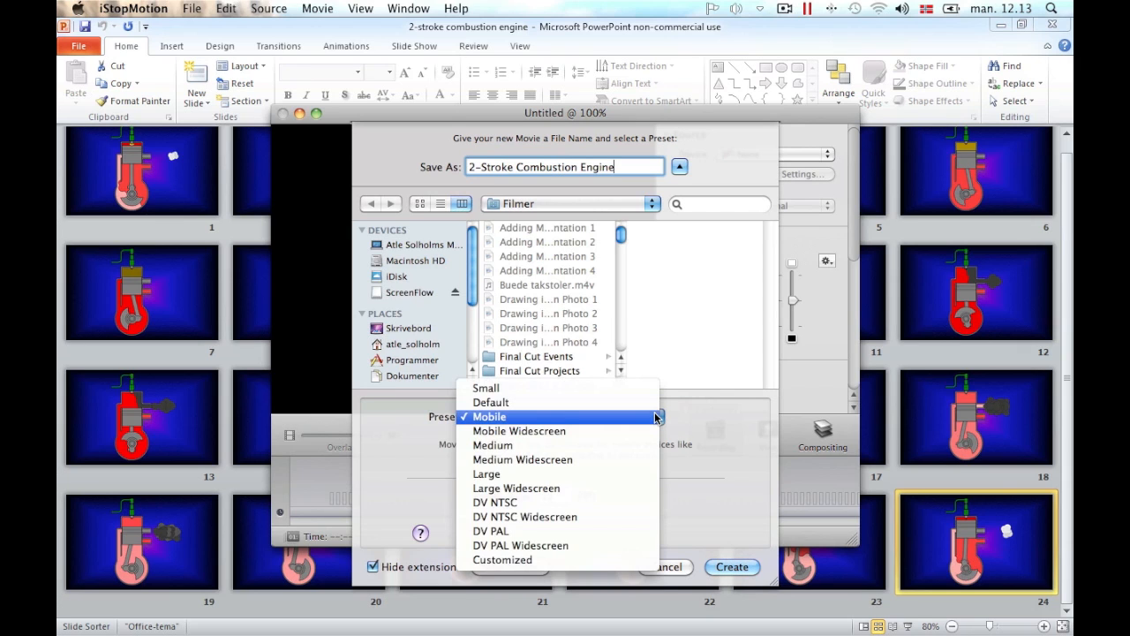
{"action": "left_click", "coordinate": [625, 489]}
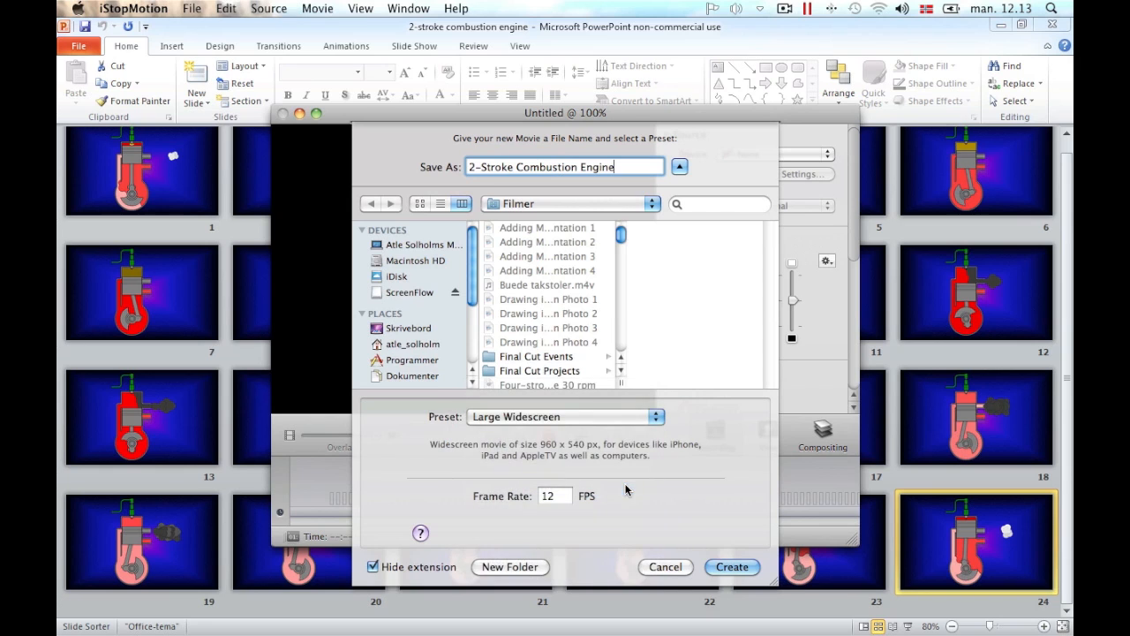
{"action": "double_click", "coordinate": [542, 495]}
{"action": "type", "text": "24"}
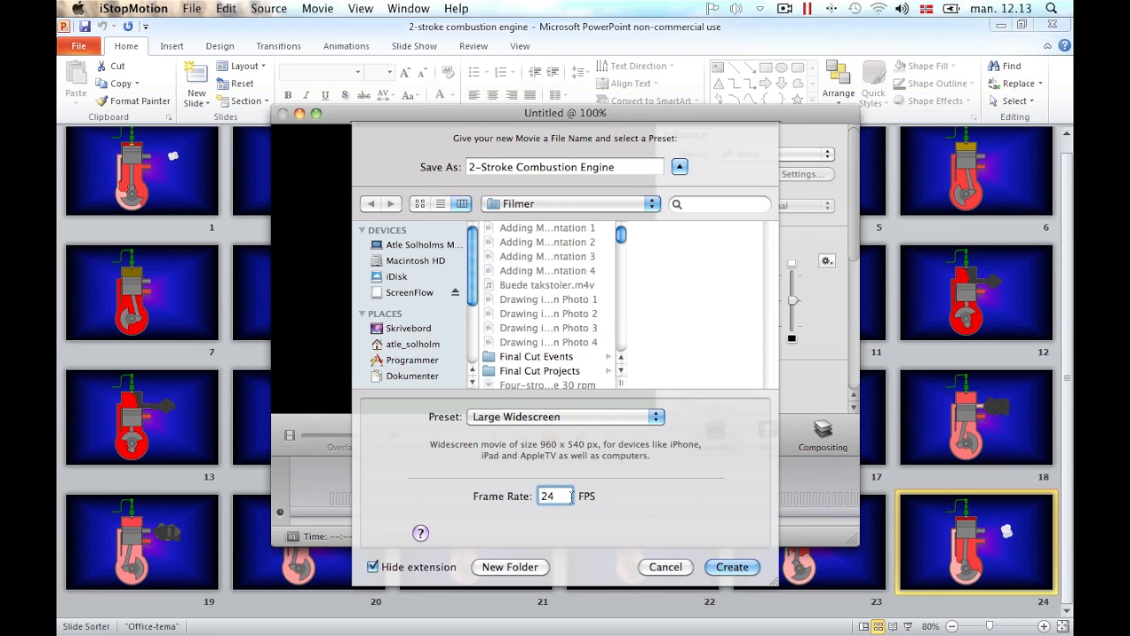
{"action": "left_click", "coordinate": [732, 566]}
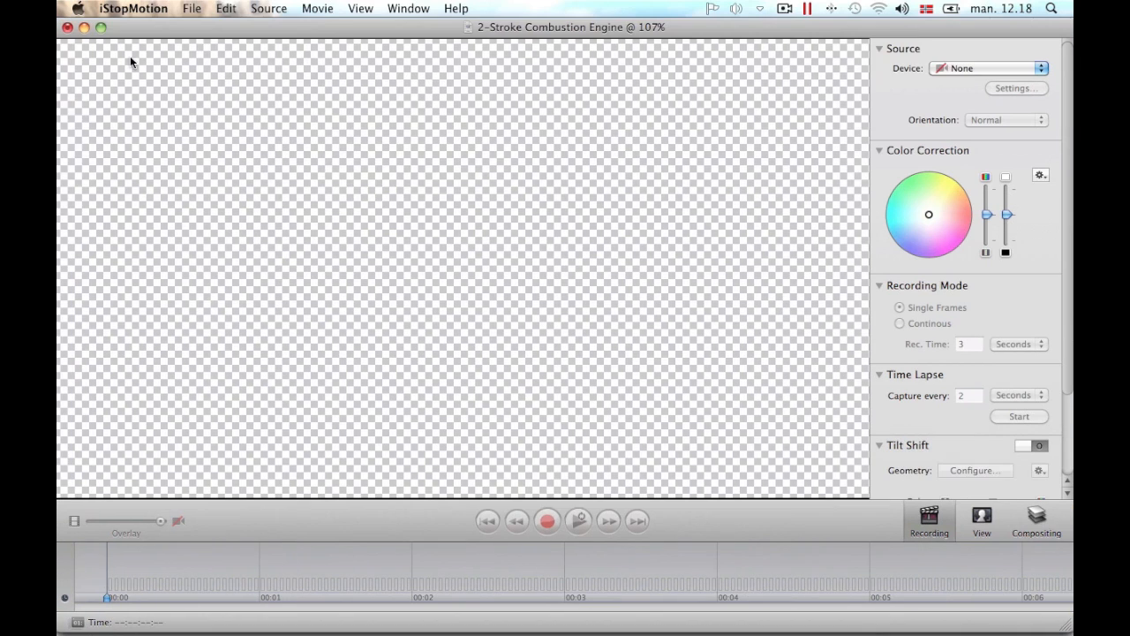
Import the images Slide1.BMP through Slide24.BMP from the 2-stroke combustion engine folder on disk into the movie.
{"action": "left_click", "coordinate": [318, 11]}
{"action": "mouse_move", "coordinate": [345, 75]}
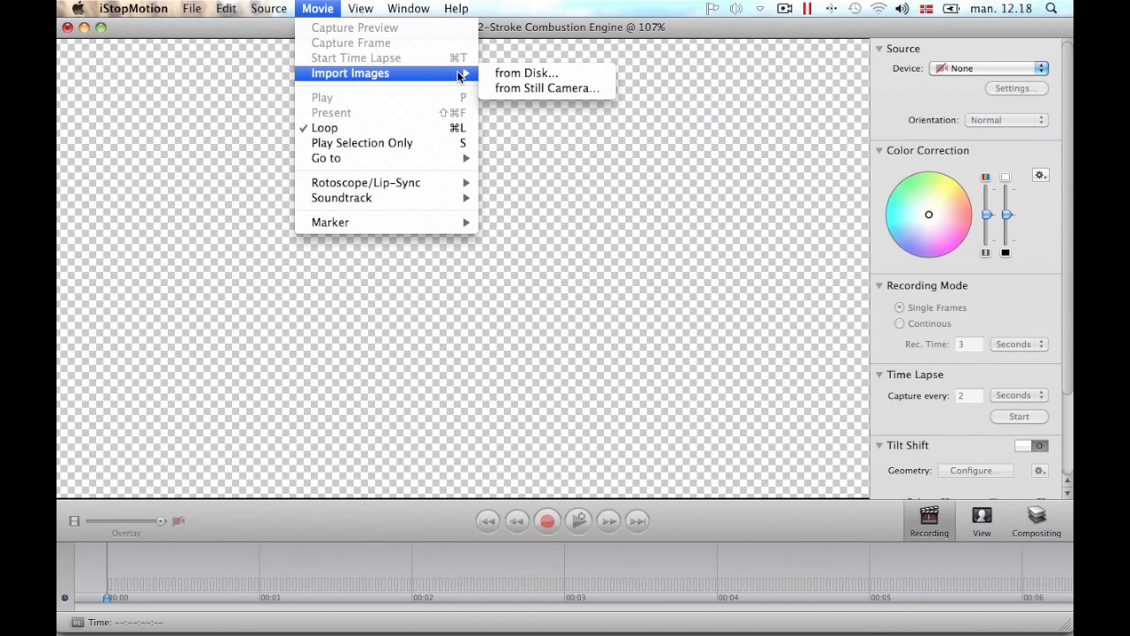
{"action": "left_click", "coordinate": [500, 73]}
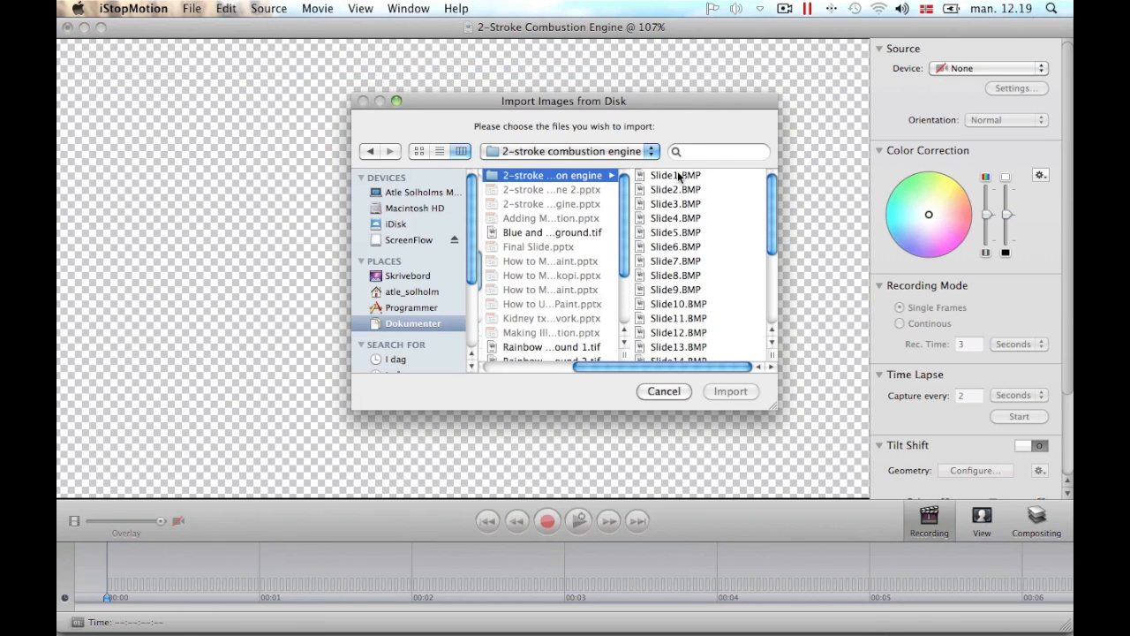
{"action": "left_click", "coordinate": [678, 176]}
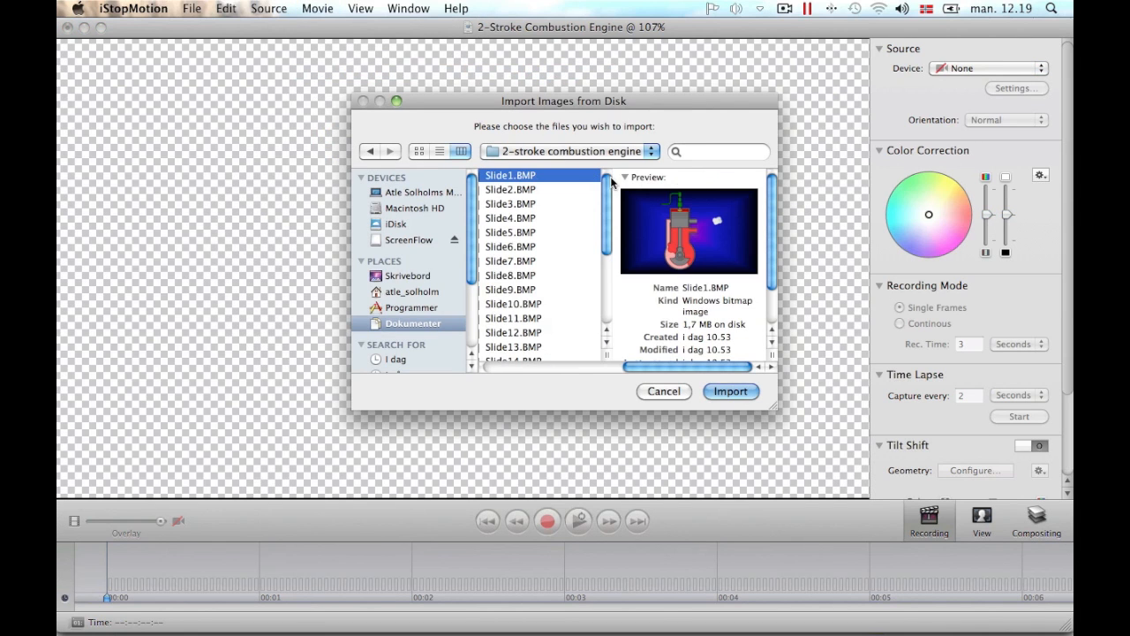
{"action": "left_click", "coordinate": [582, 185], "text": "shift"}
{"action": "key", "text": "shift+Down"}
{"action": "key", "text": "shift+Down"}
{"action": "key", "text": "shift+Down"}
{"action": "key", "text": "shift+Down"}
{"action": "key", "text": "shift+Down"}
{"action": "key", "text": "shift+Down"}
{"action": "key", "text": "shift+Down"}
{"action": "key", "text": "shift+Down"}
{"action": "key", "text": "shift+Down"}
{"action": "key", "text": "shift+Down"}
{"action": "key", "text": "shift+Down"}
{"action": "key", "text": "shift+Down"}
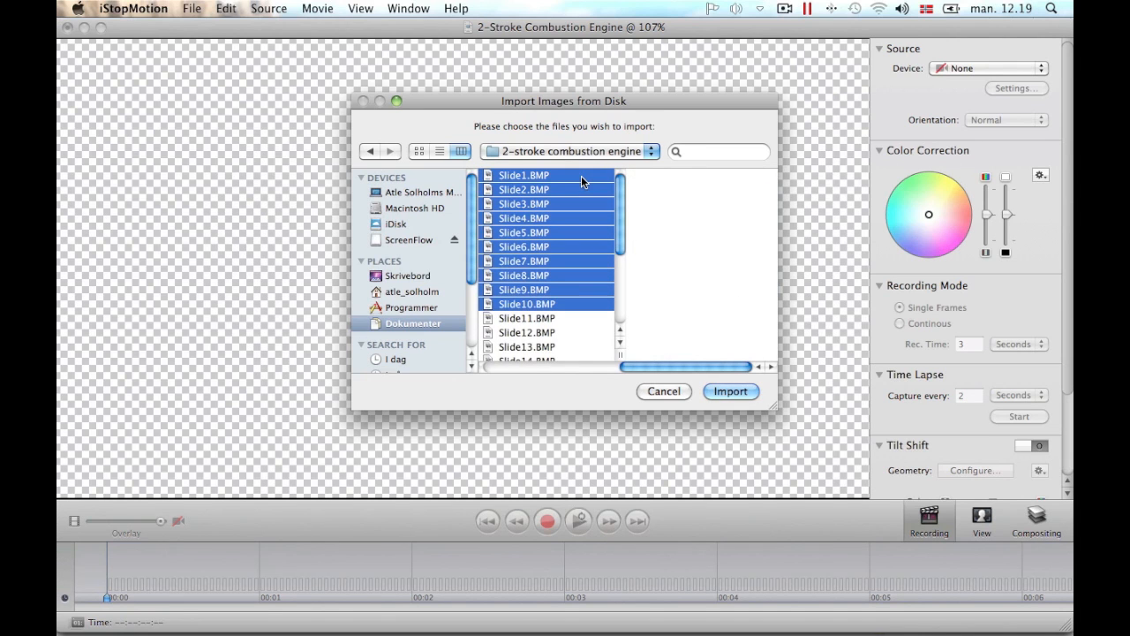
{"action": "key", "text": "shift+Down"}
{"action": "key", "text": "shift+Down"}
{"action": "key", "text": "shift+Down"}
{"action": "key", "text": "shift+Down"}
{"action": "key", "text": "shift+Down"}
{"action": "key", "text": "shift+Down"}
{"action": "key", "text": "shift+Down"}
{"action": "key", "text": "shift+Down"}
{"action": "key", "text": "shift+Down"}
{"action": "key", "text": "shift+Down"}
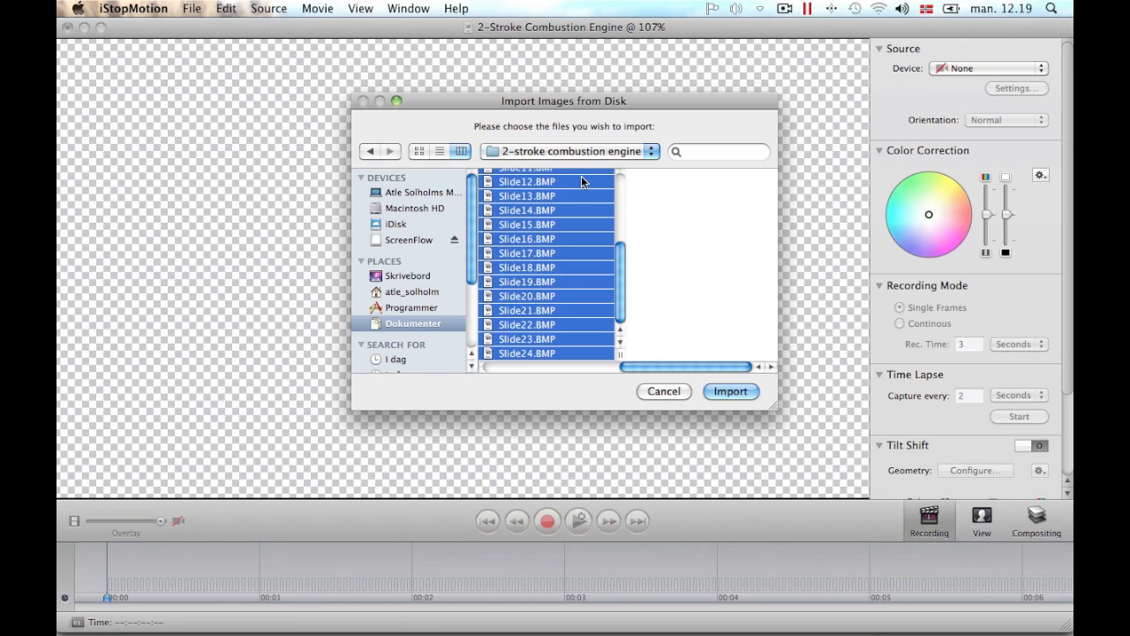
{"action": "left_click", "coordinate": [722, 391]}
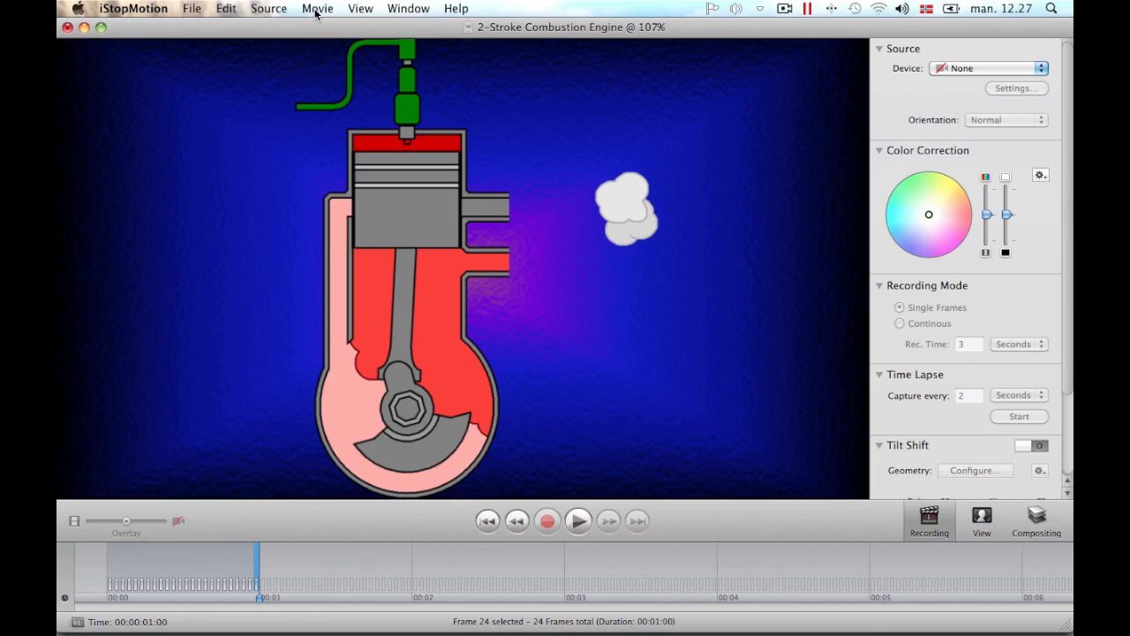
Turn on looping for the movie and play the imported frames.
{"action": "left_click", "coordinate": [317, 10]}
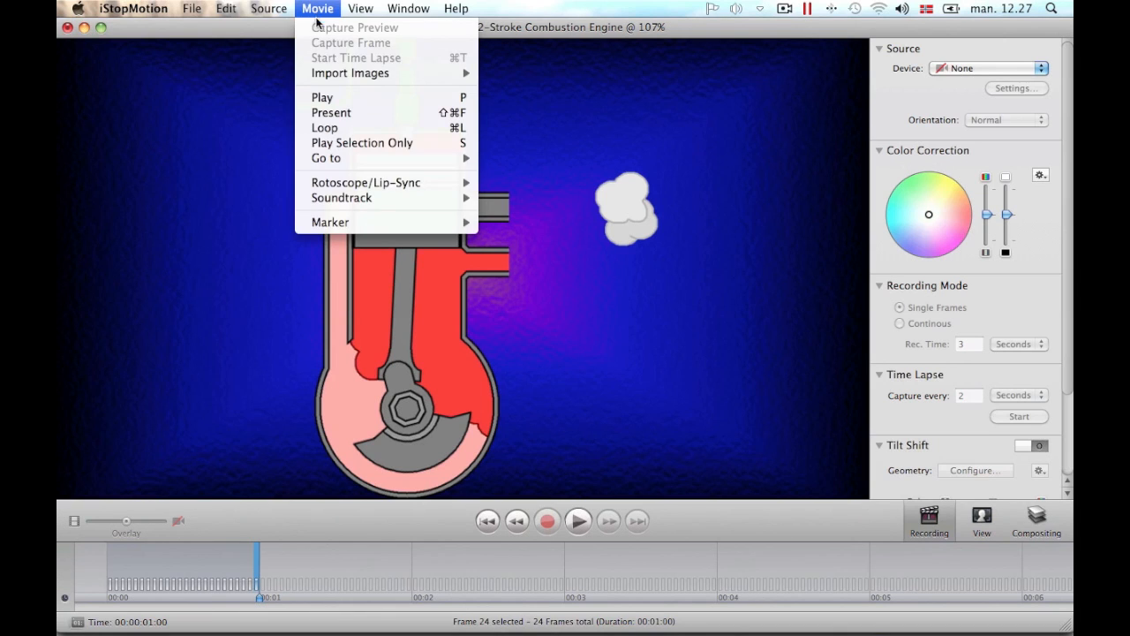
{"action": "left_click", "coordinate": [328, 129]}
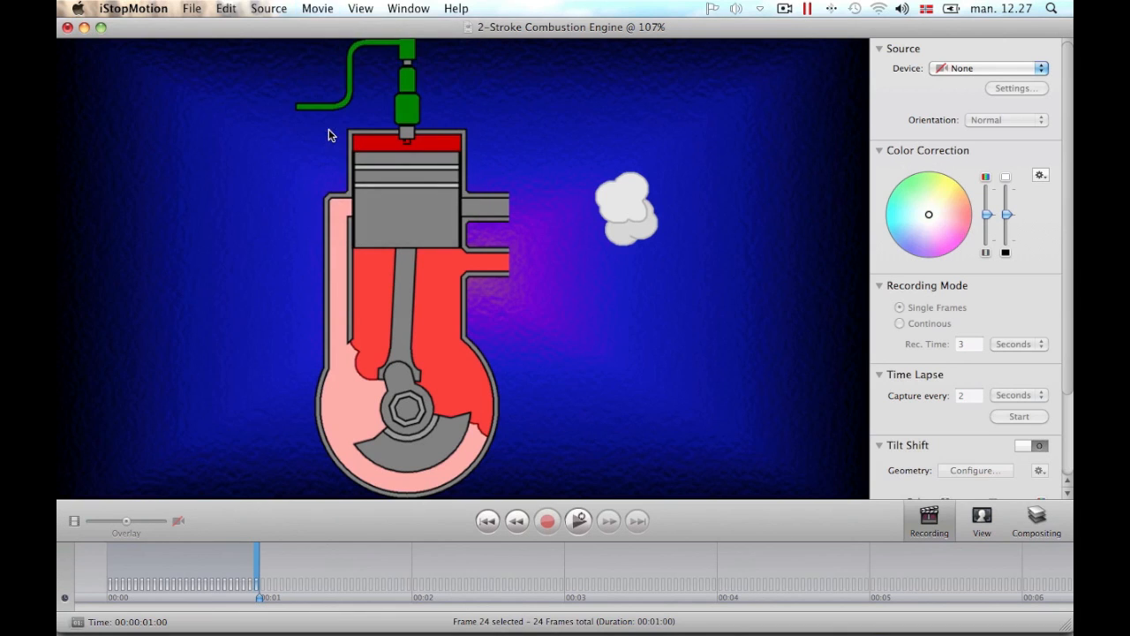
{"action": "left_click", "coordinate": [579, 523]}
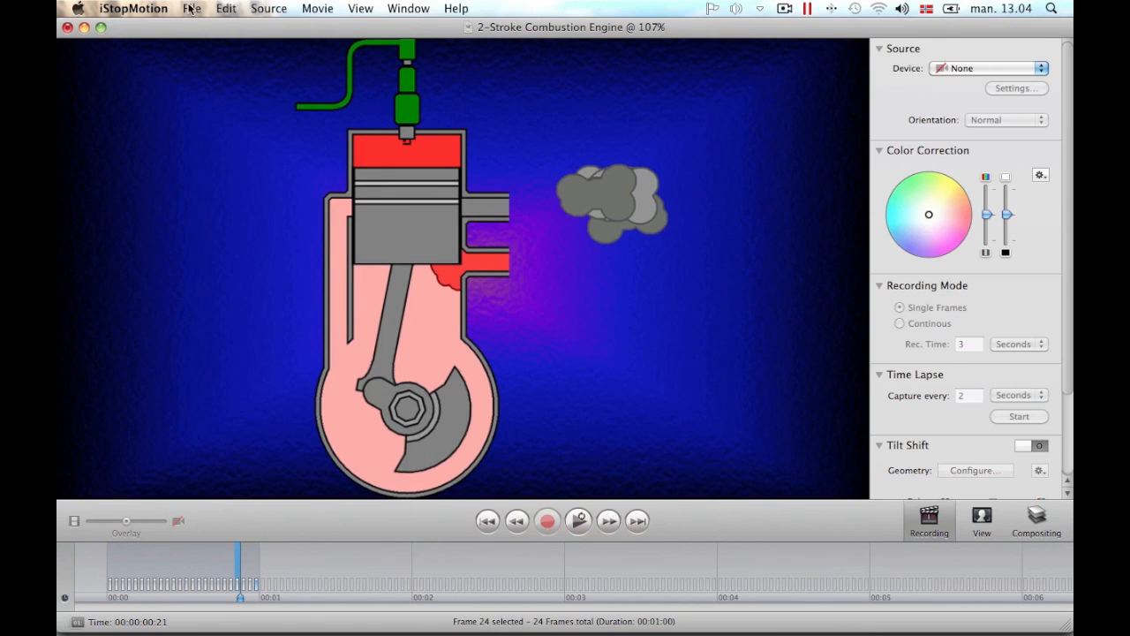
Export the animation as a QuickTime Movie named "2-Stroke Combustion Engine Export" in the Filmer folder.
{"action": "left_click", "coordinate": [191, 9]}
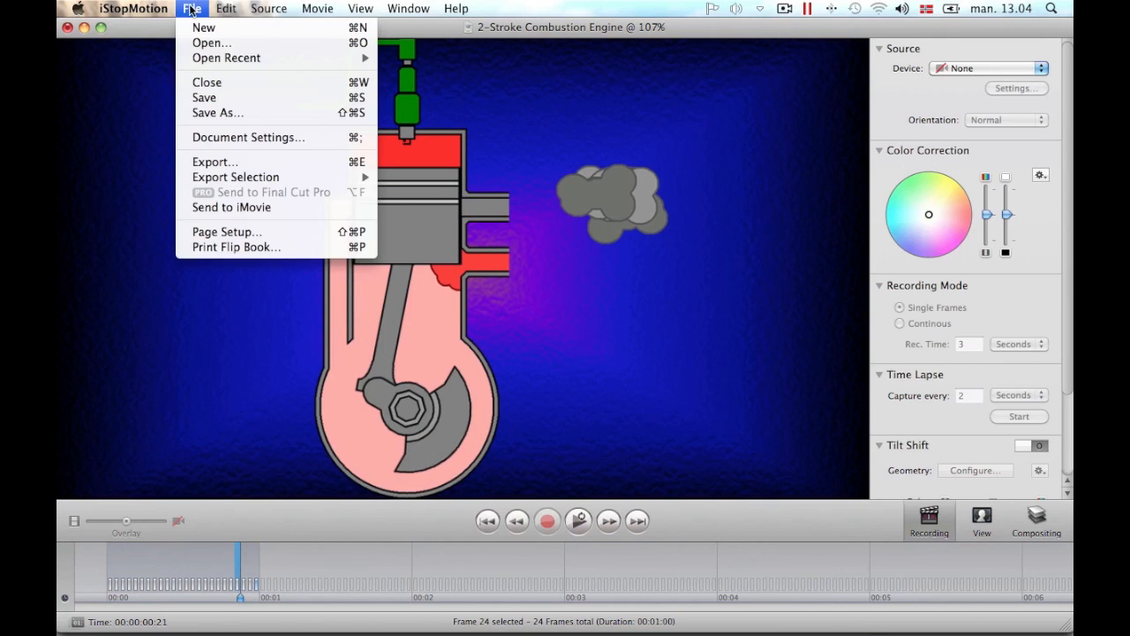
{"action": "left_click", "coordinate": [236, 162]}
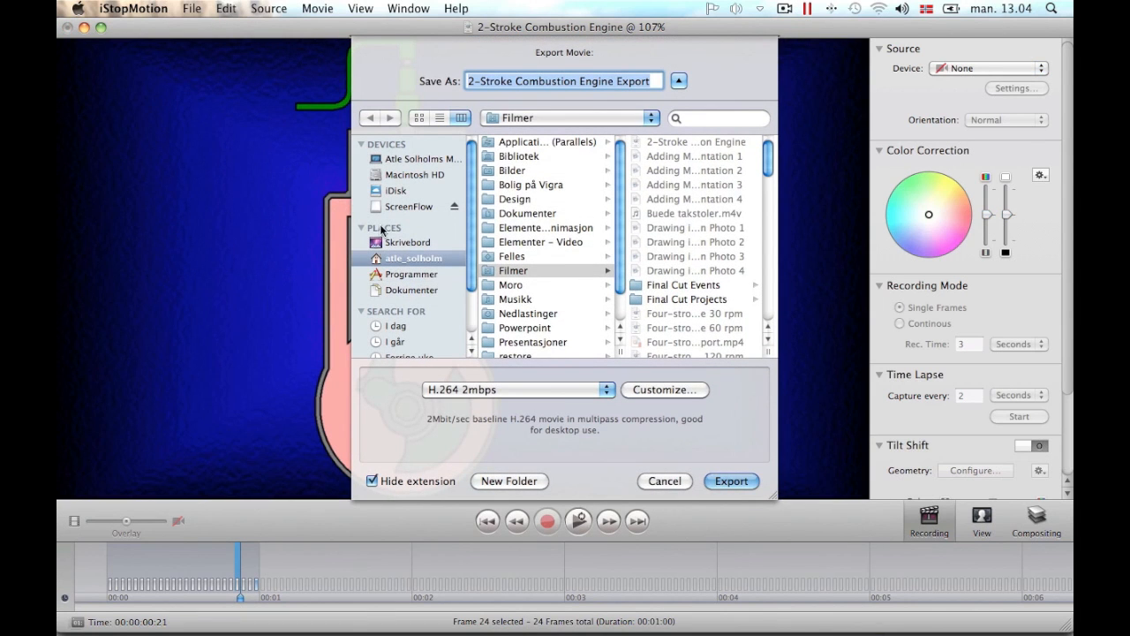
{"action": "left_click", "coordinate": [608, 390]}
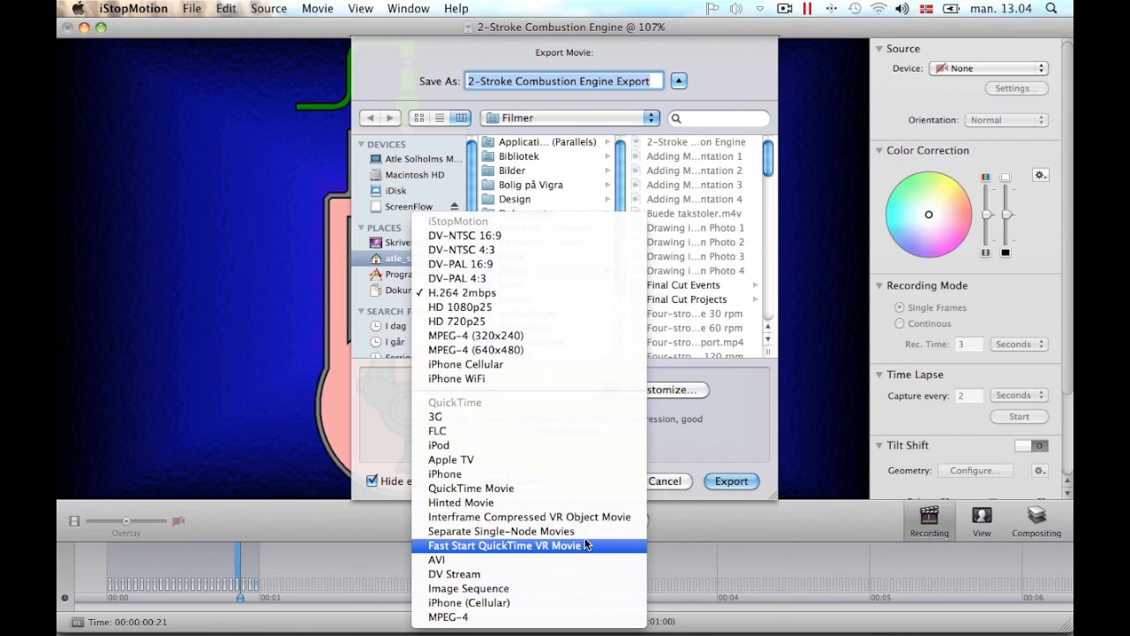
{"action": "left_click", "coordinate": [580, 488]}
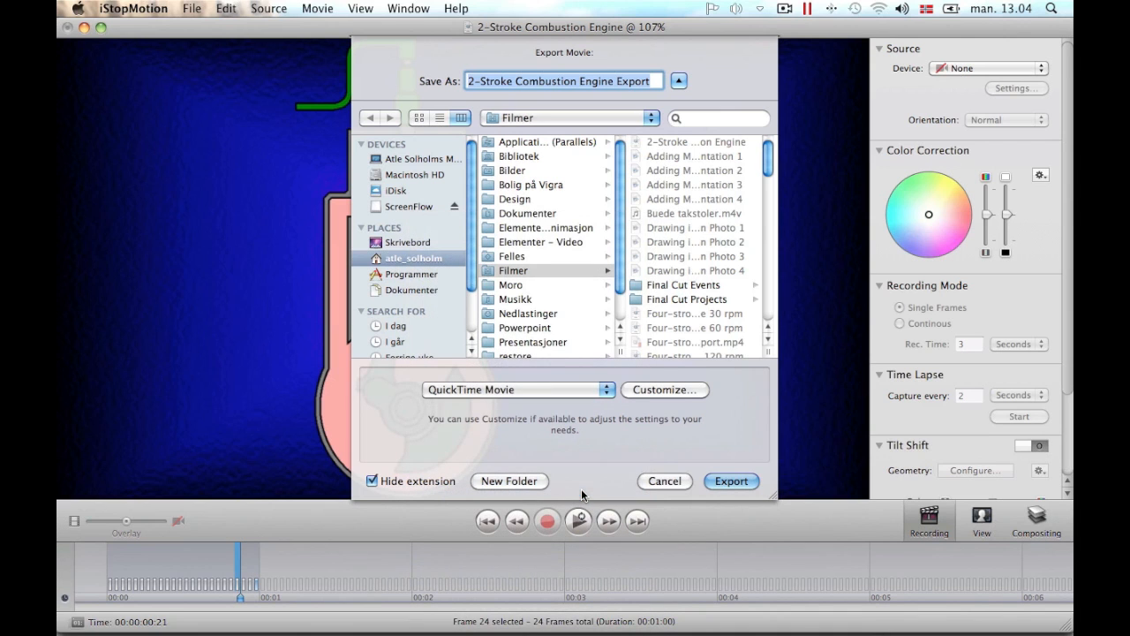
{"action": "left_click", "coordinate": [730, 481]}
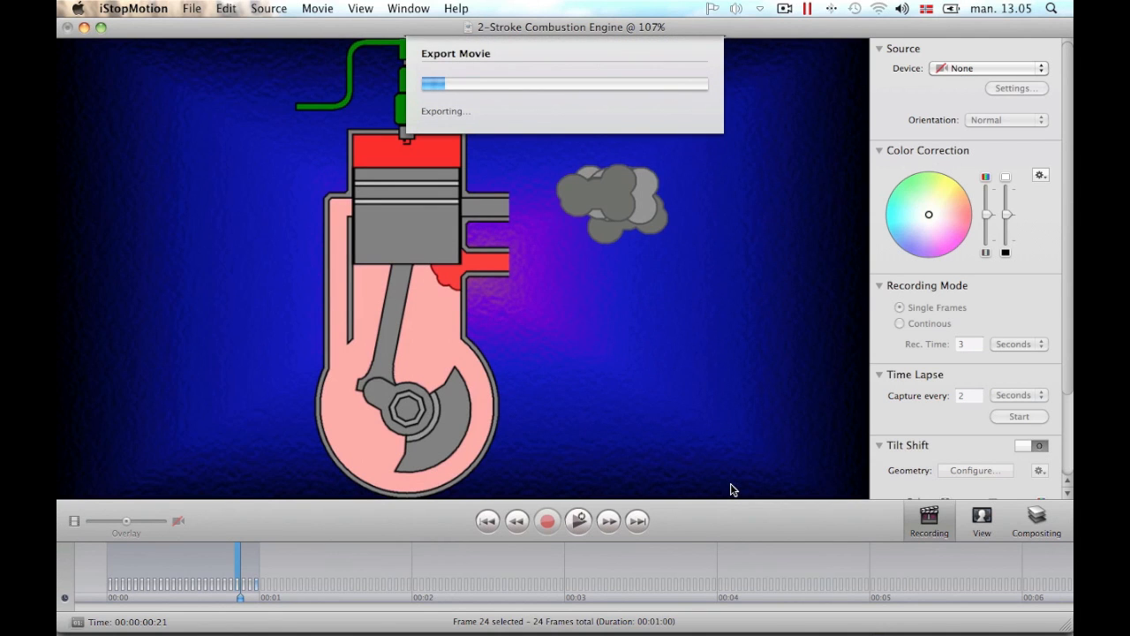